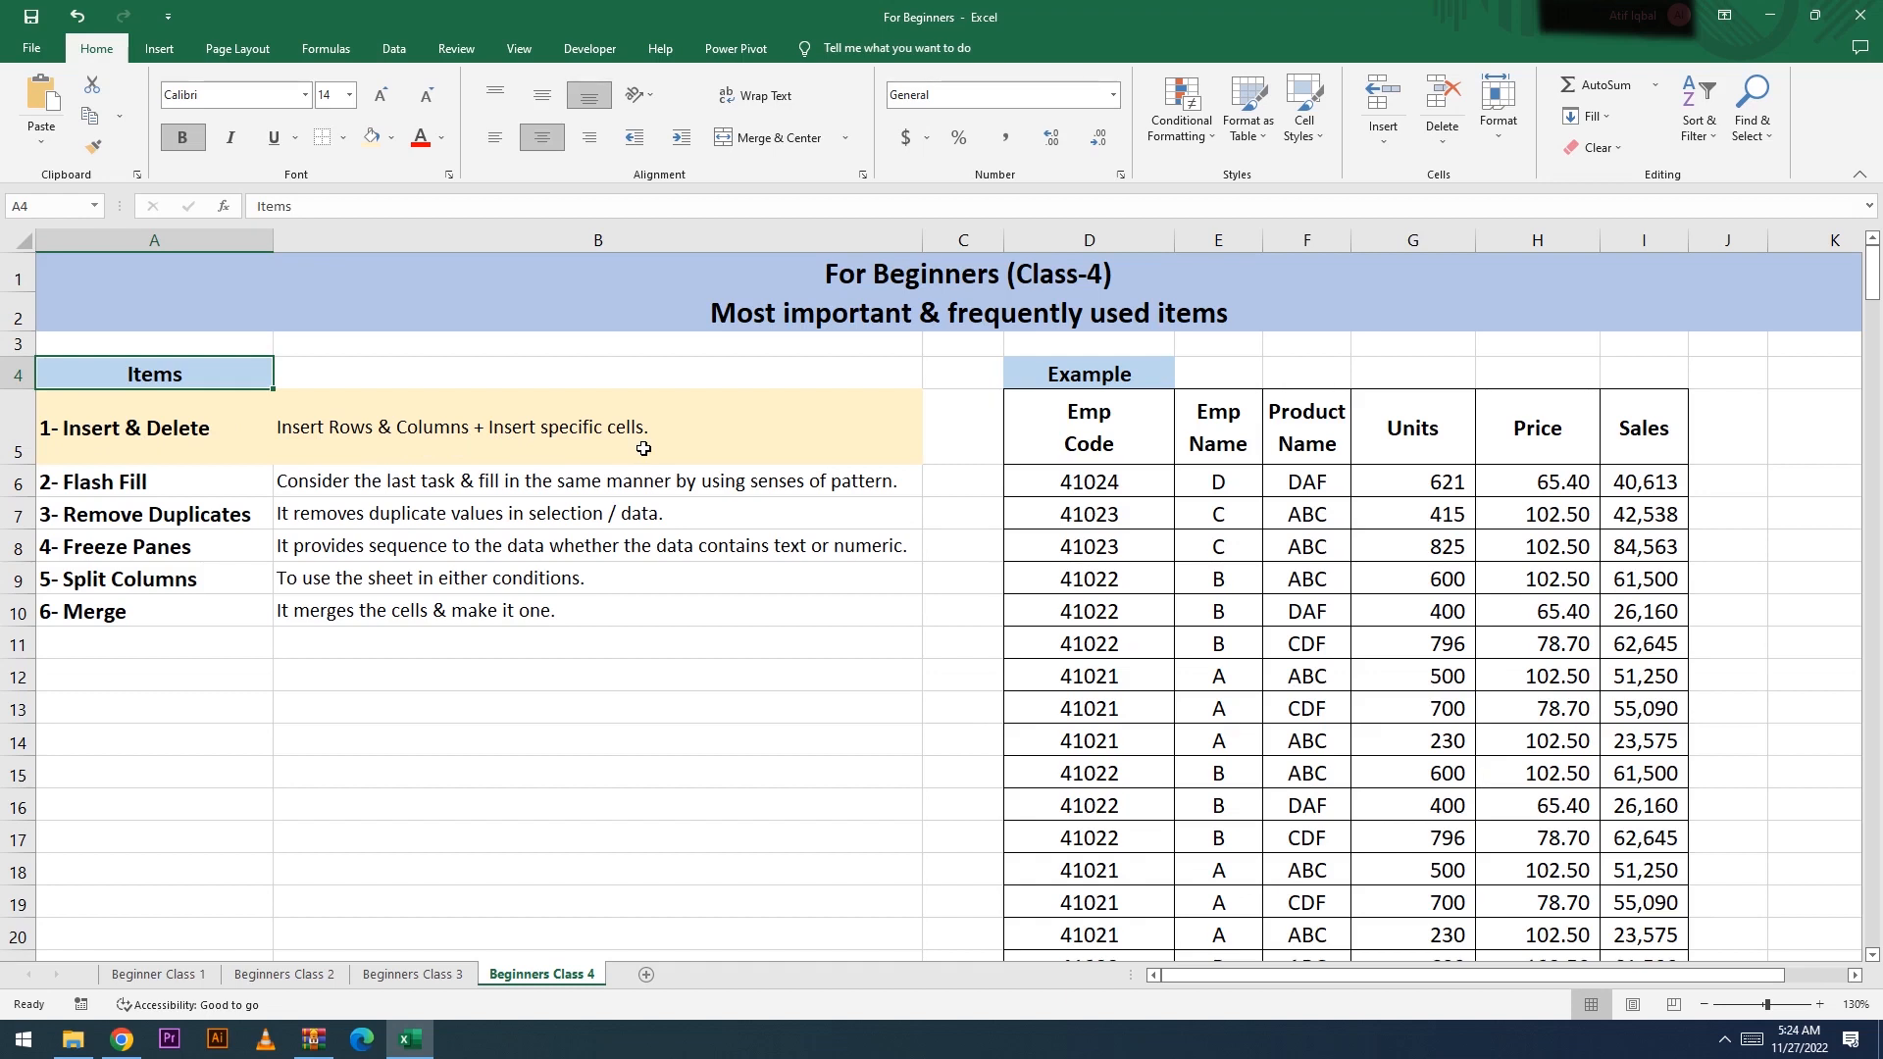
click(517, 478)
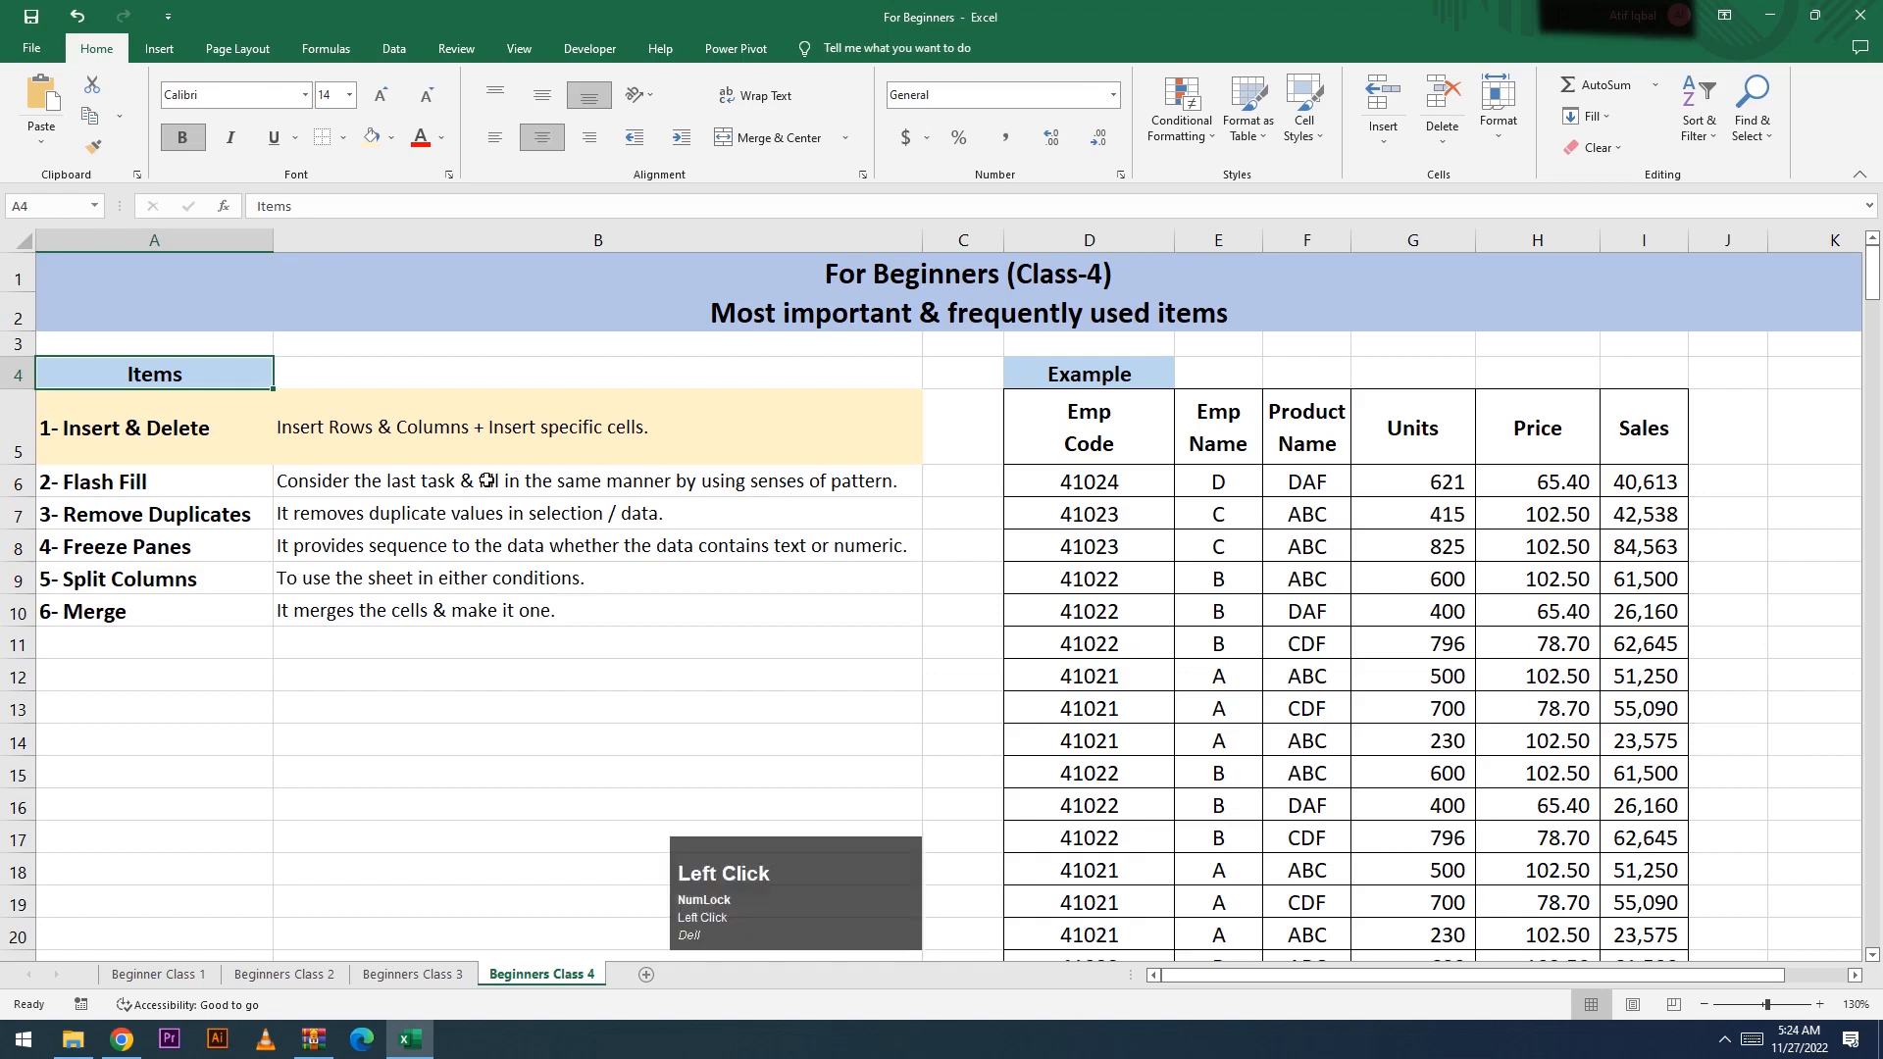
click(118, 481)
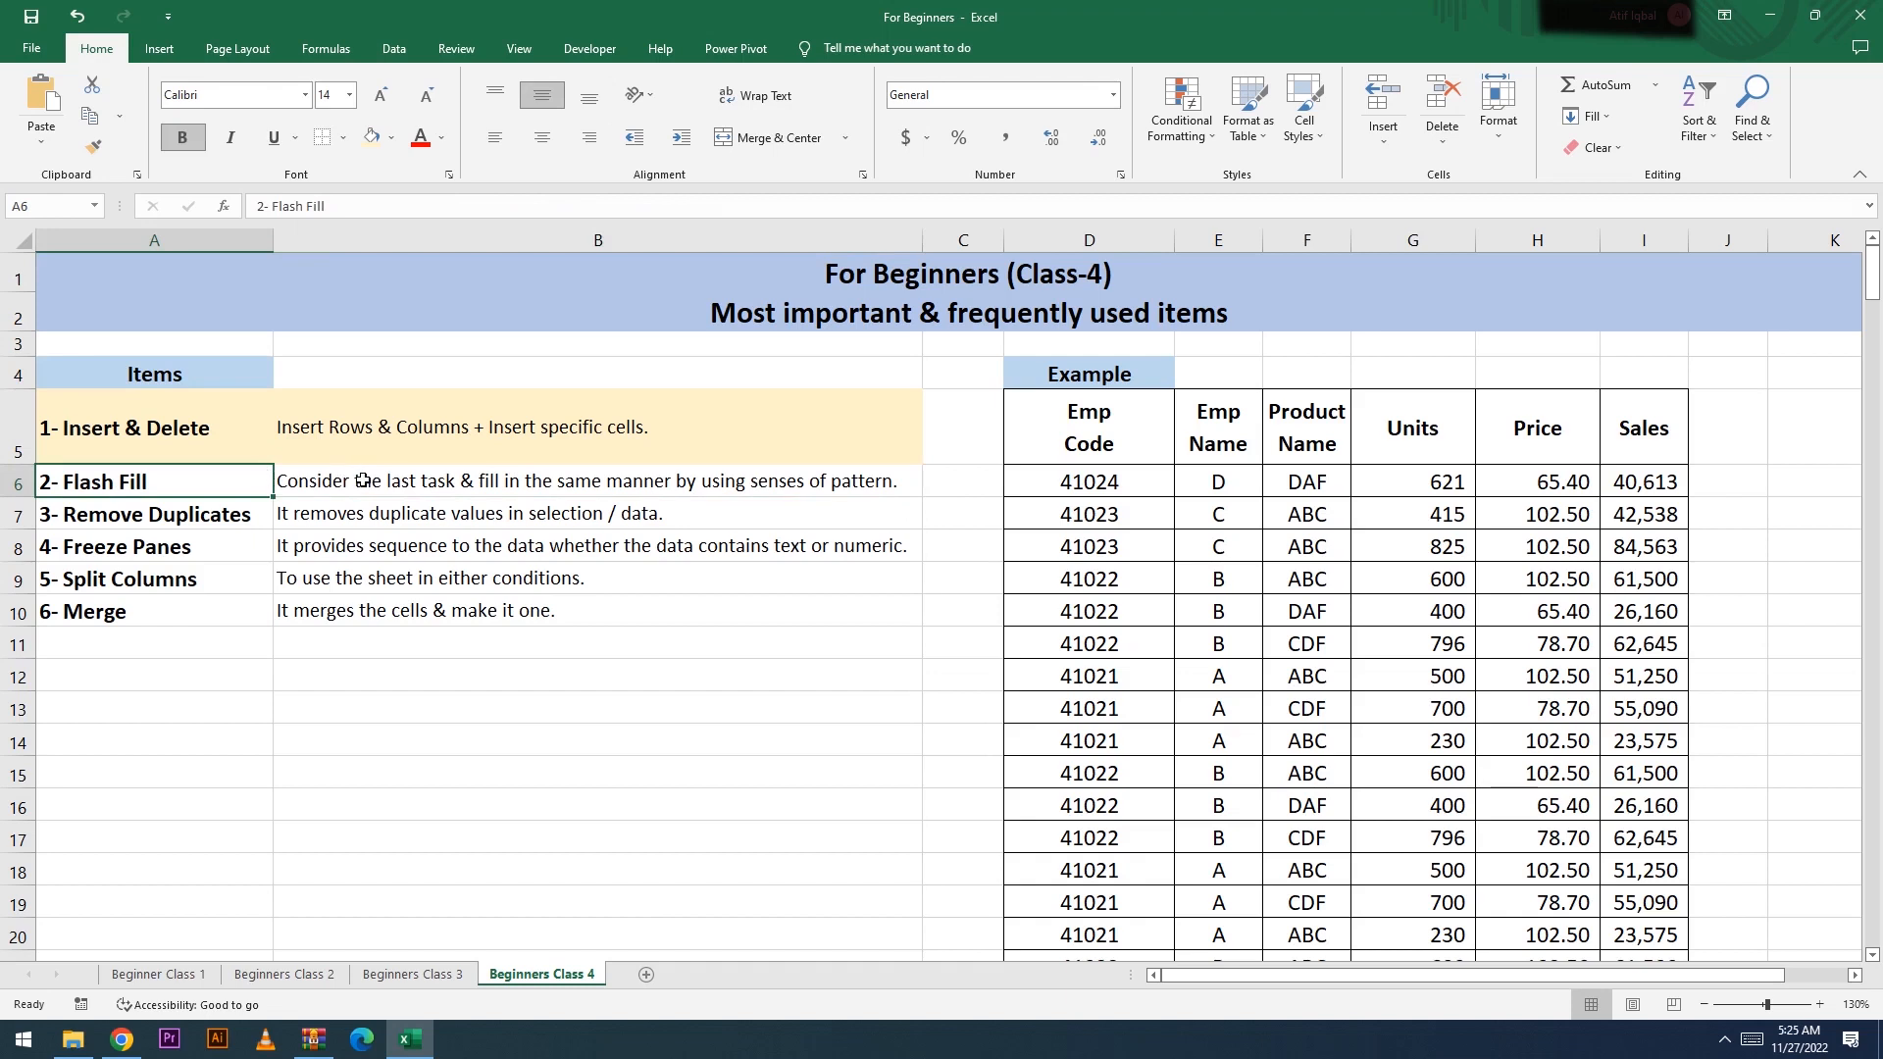
click(233, 447)
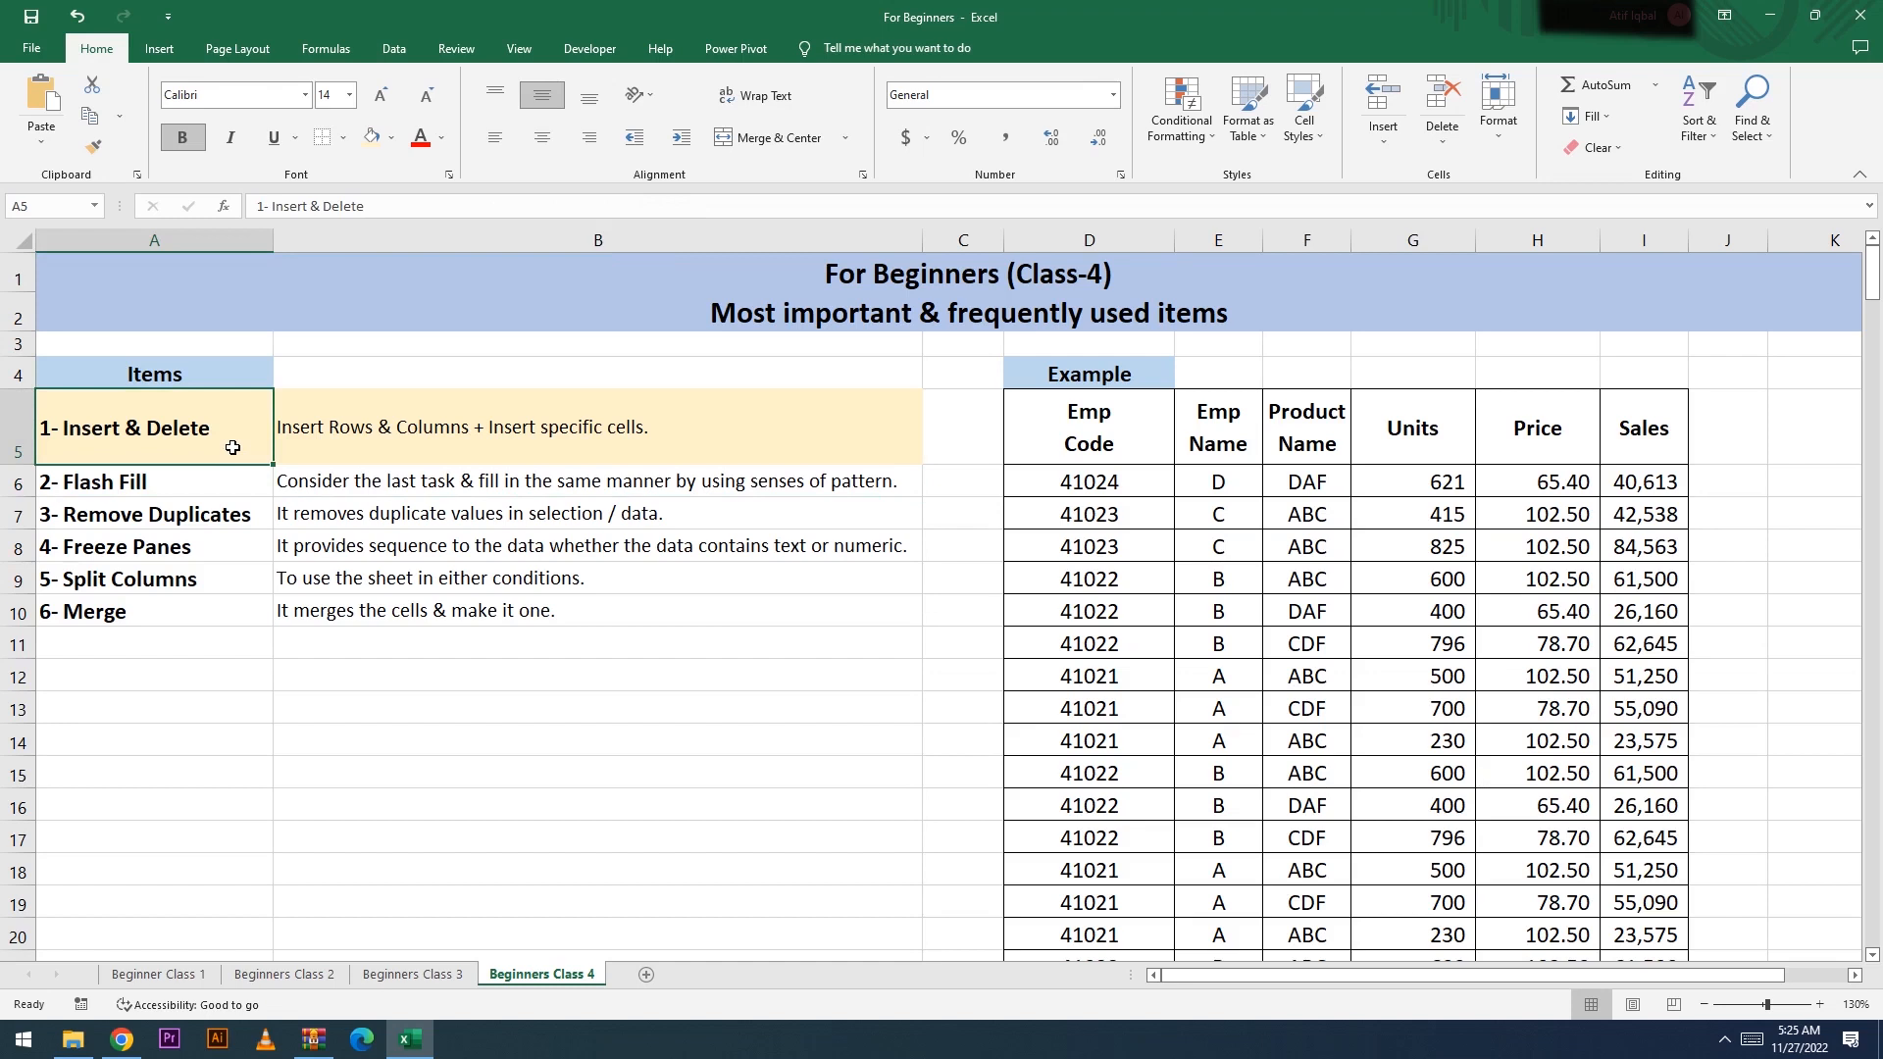
drag(1047, 450, 1667, 775)
Step: Insert a blank sheet row above row 8
click(1083, 554)
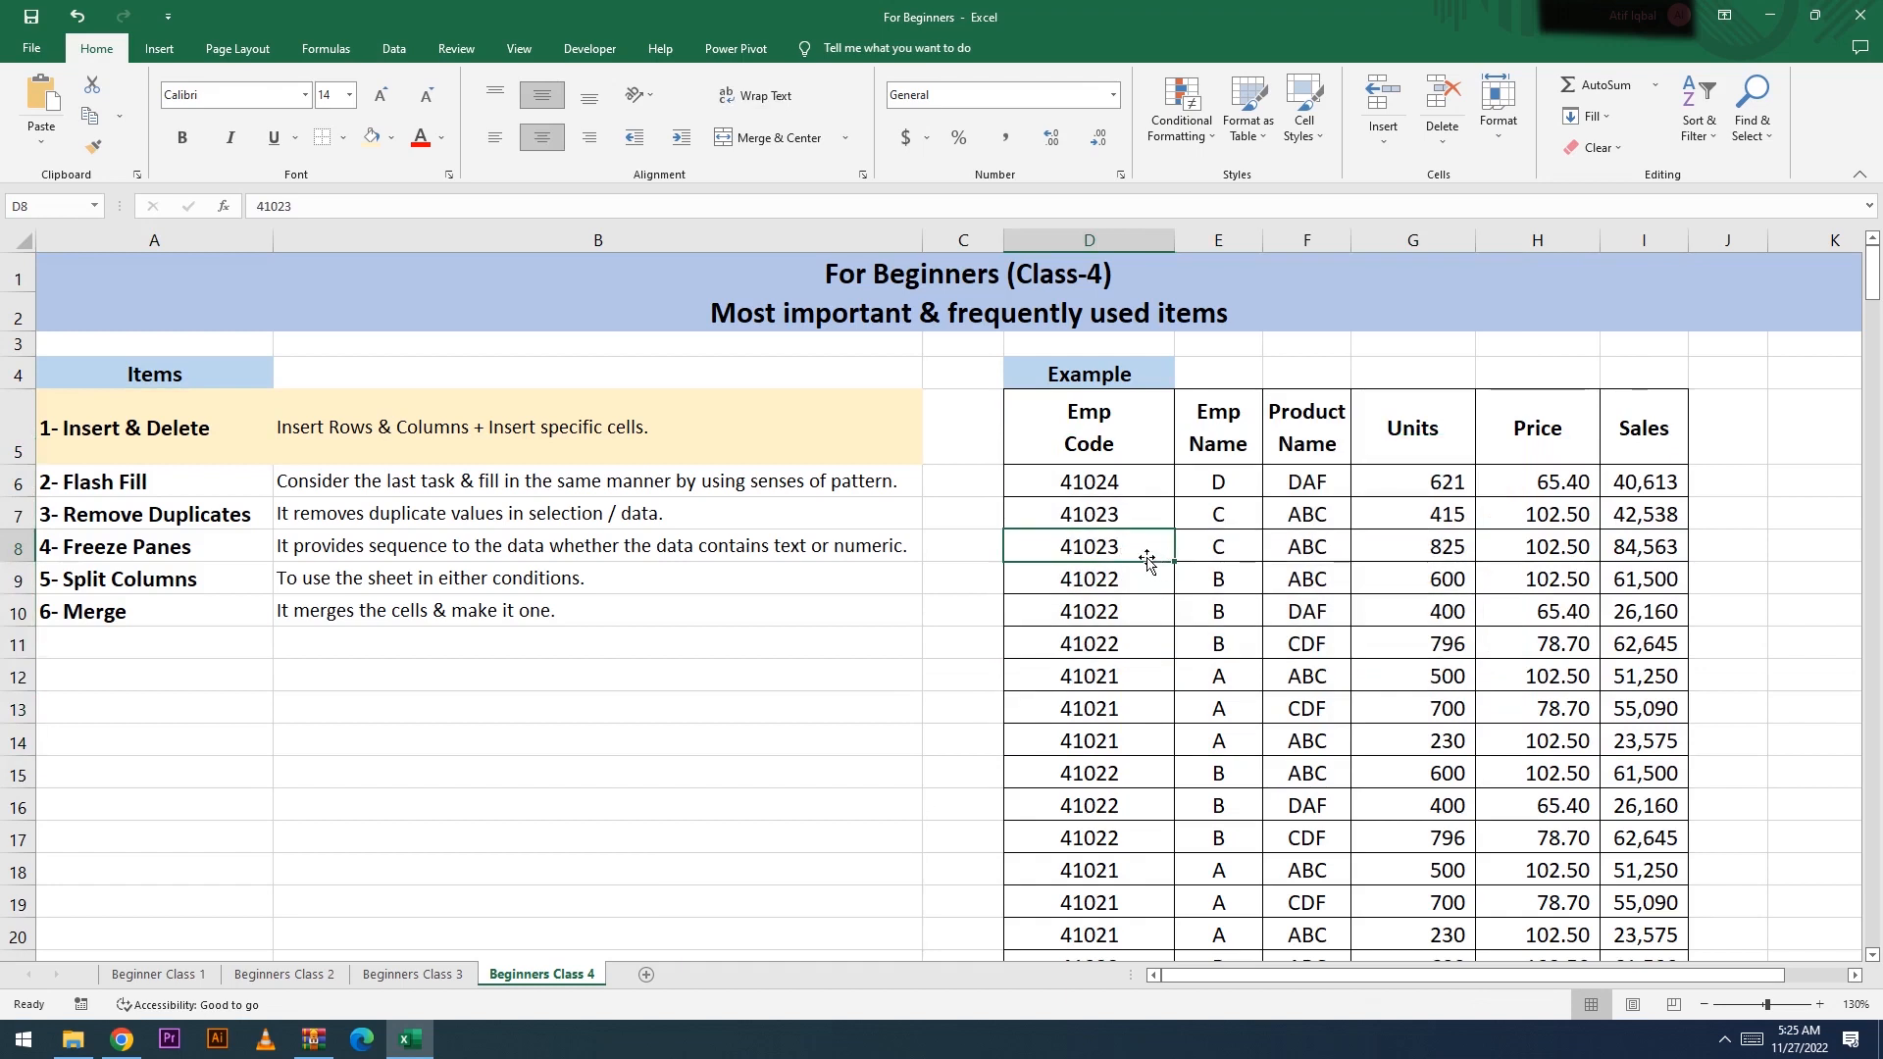
key(shift+space)
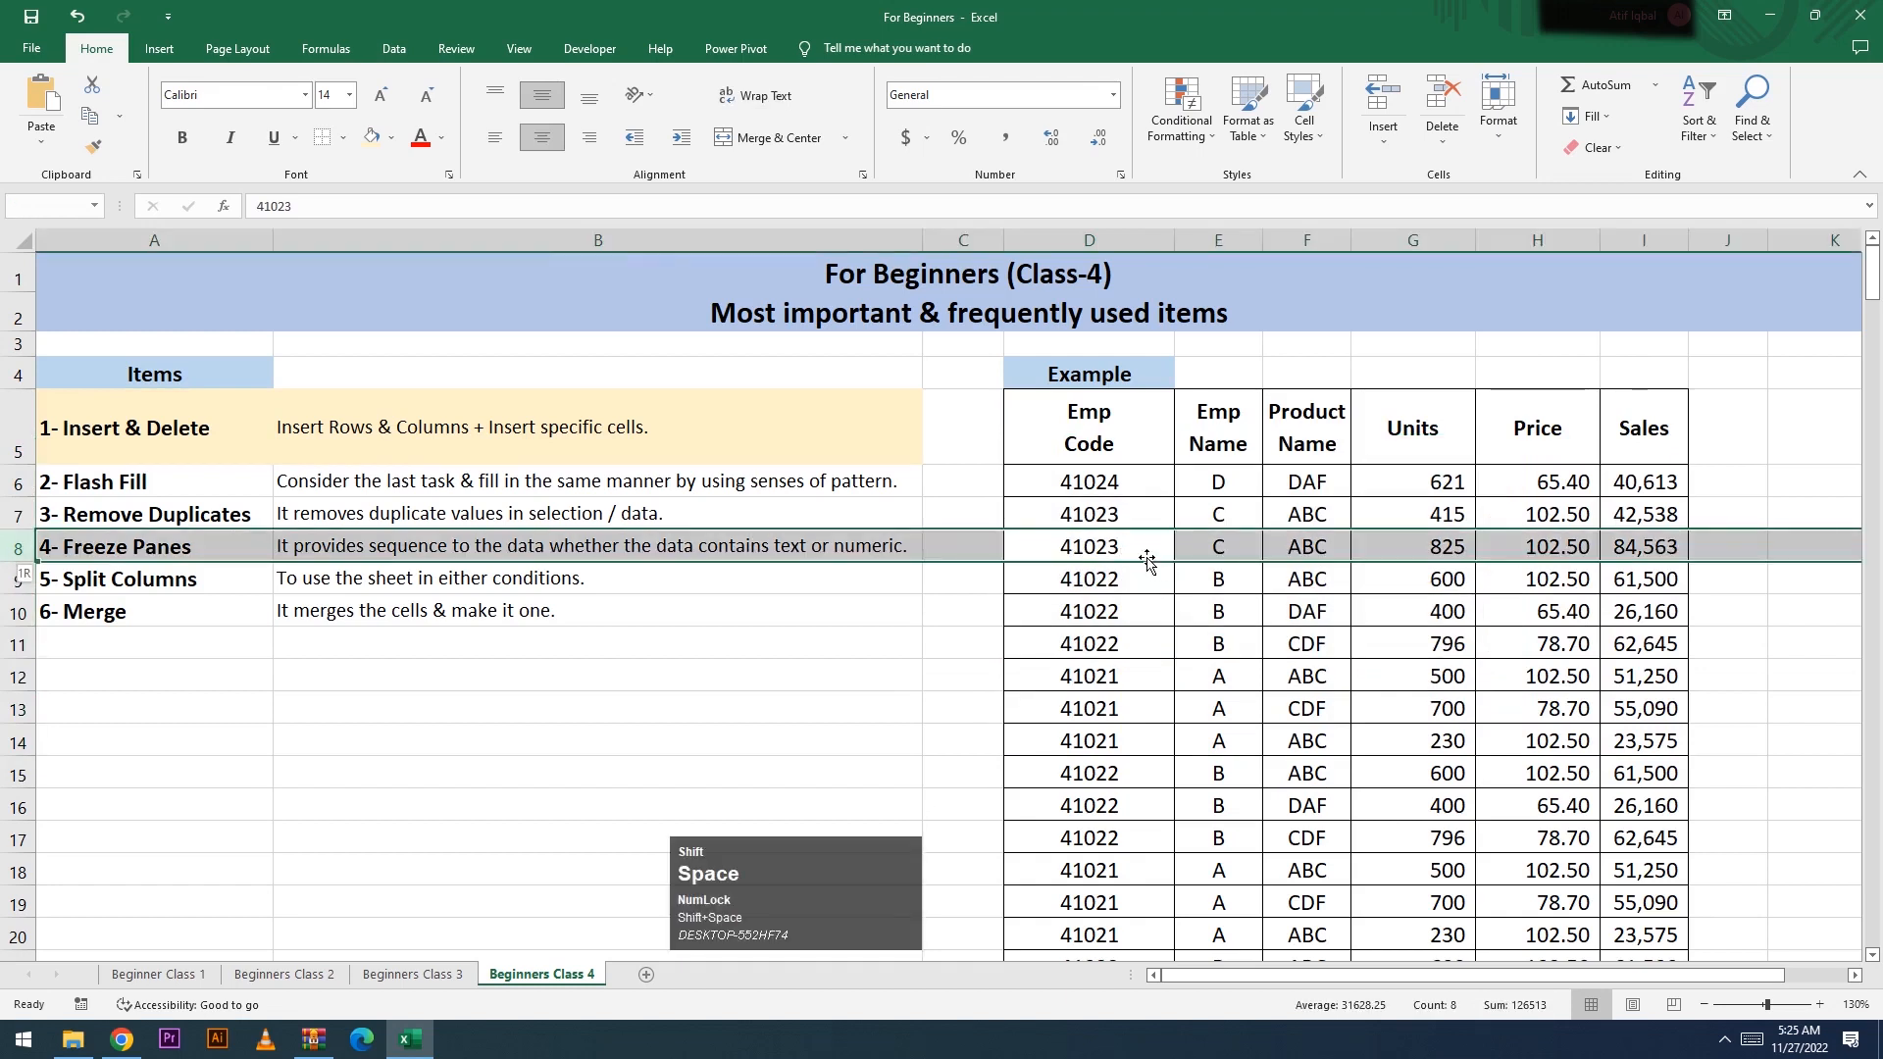
key(ctrl)
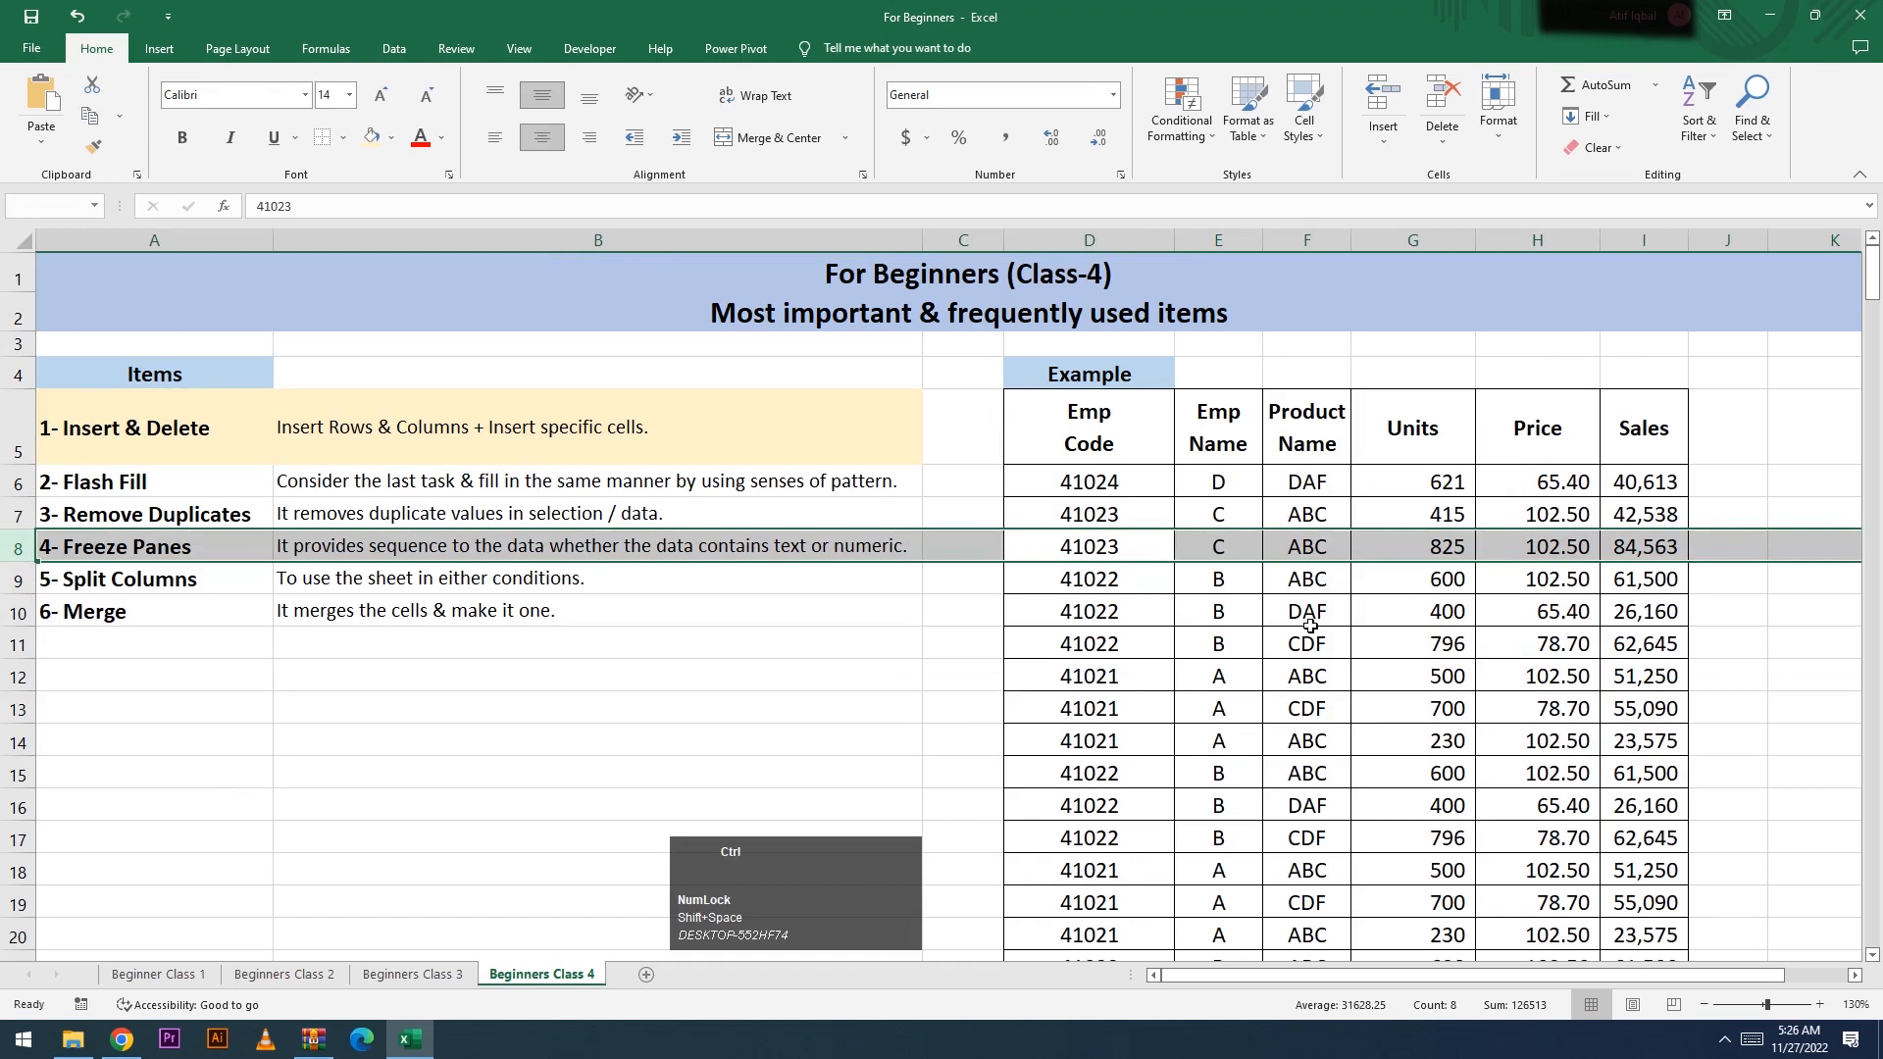
key(ctrl+plus)
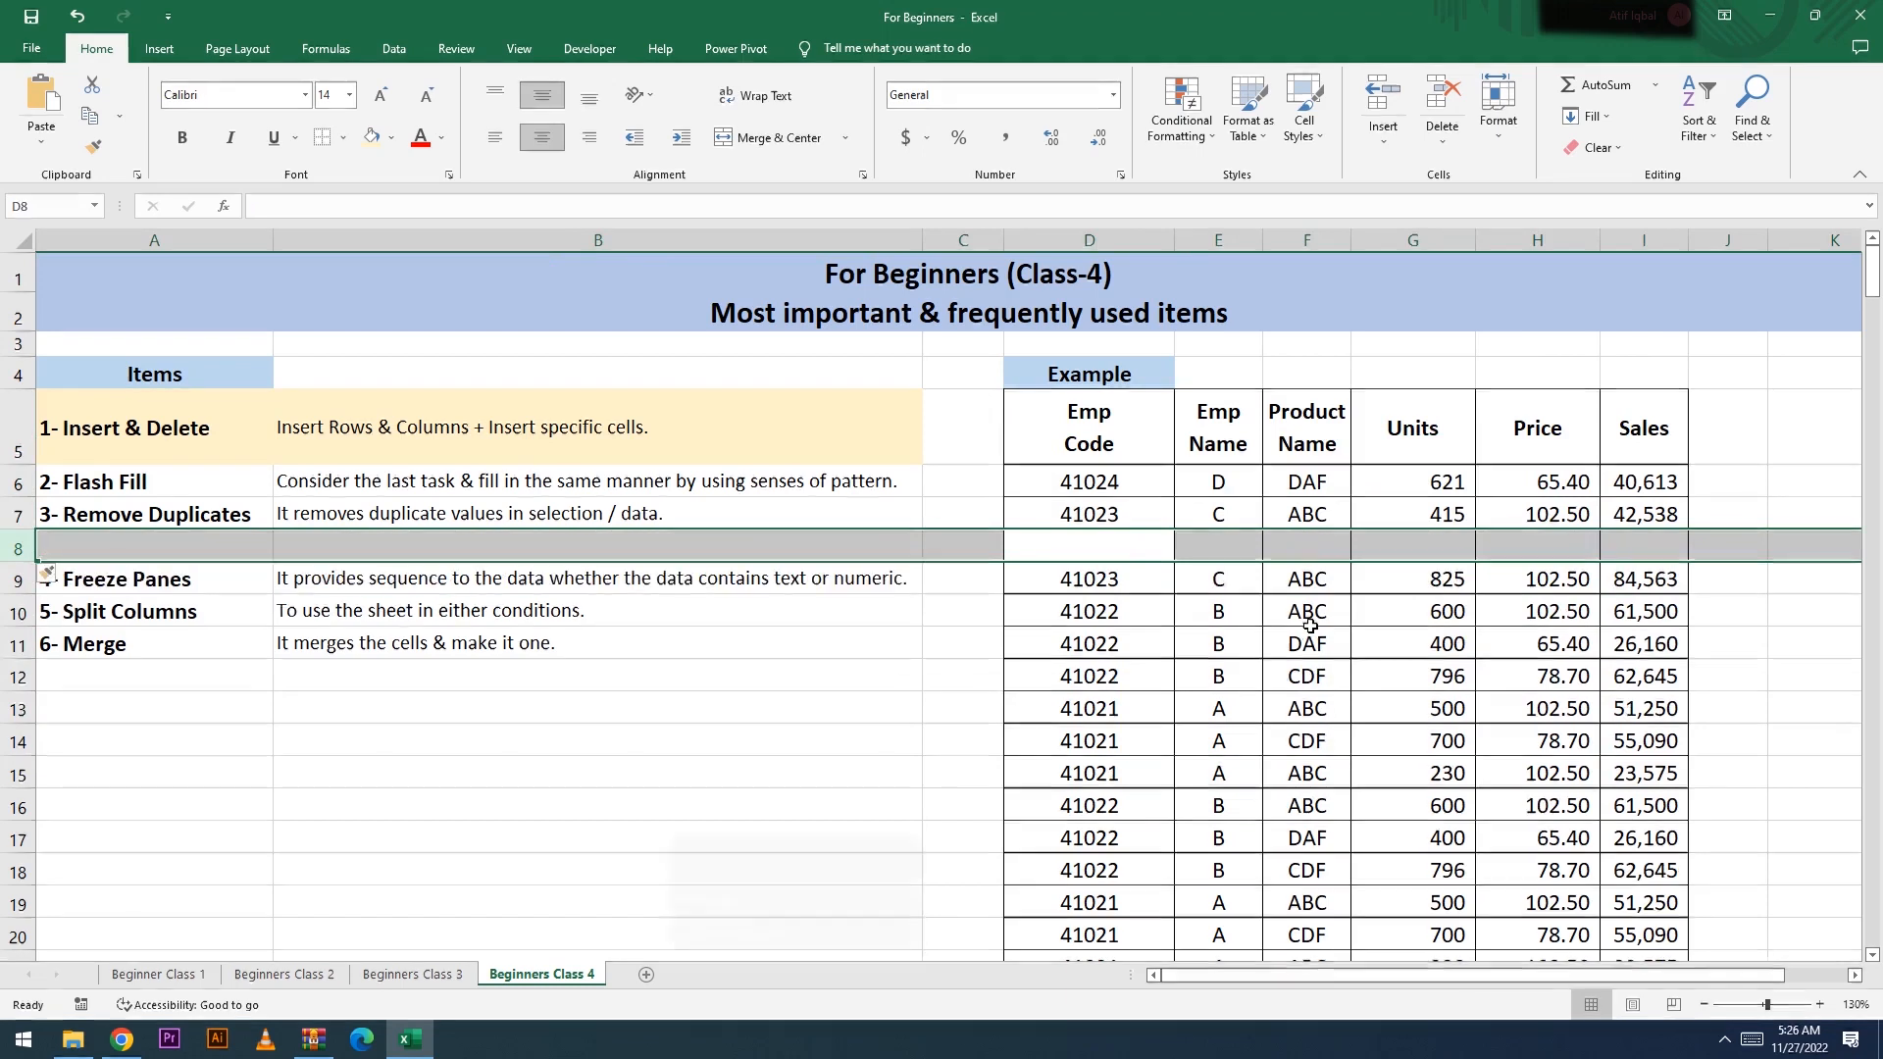
click(84, 538)
click(809, 557)
click(1235, 542)
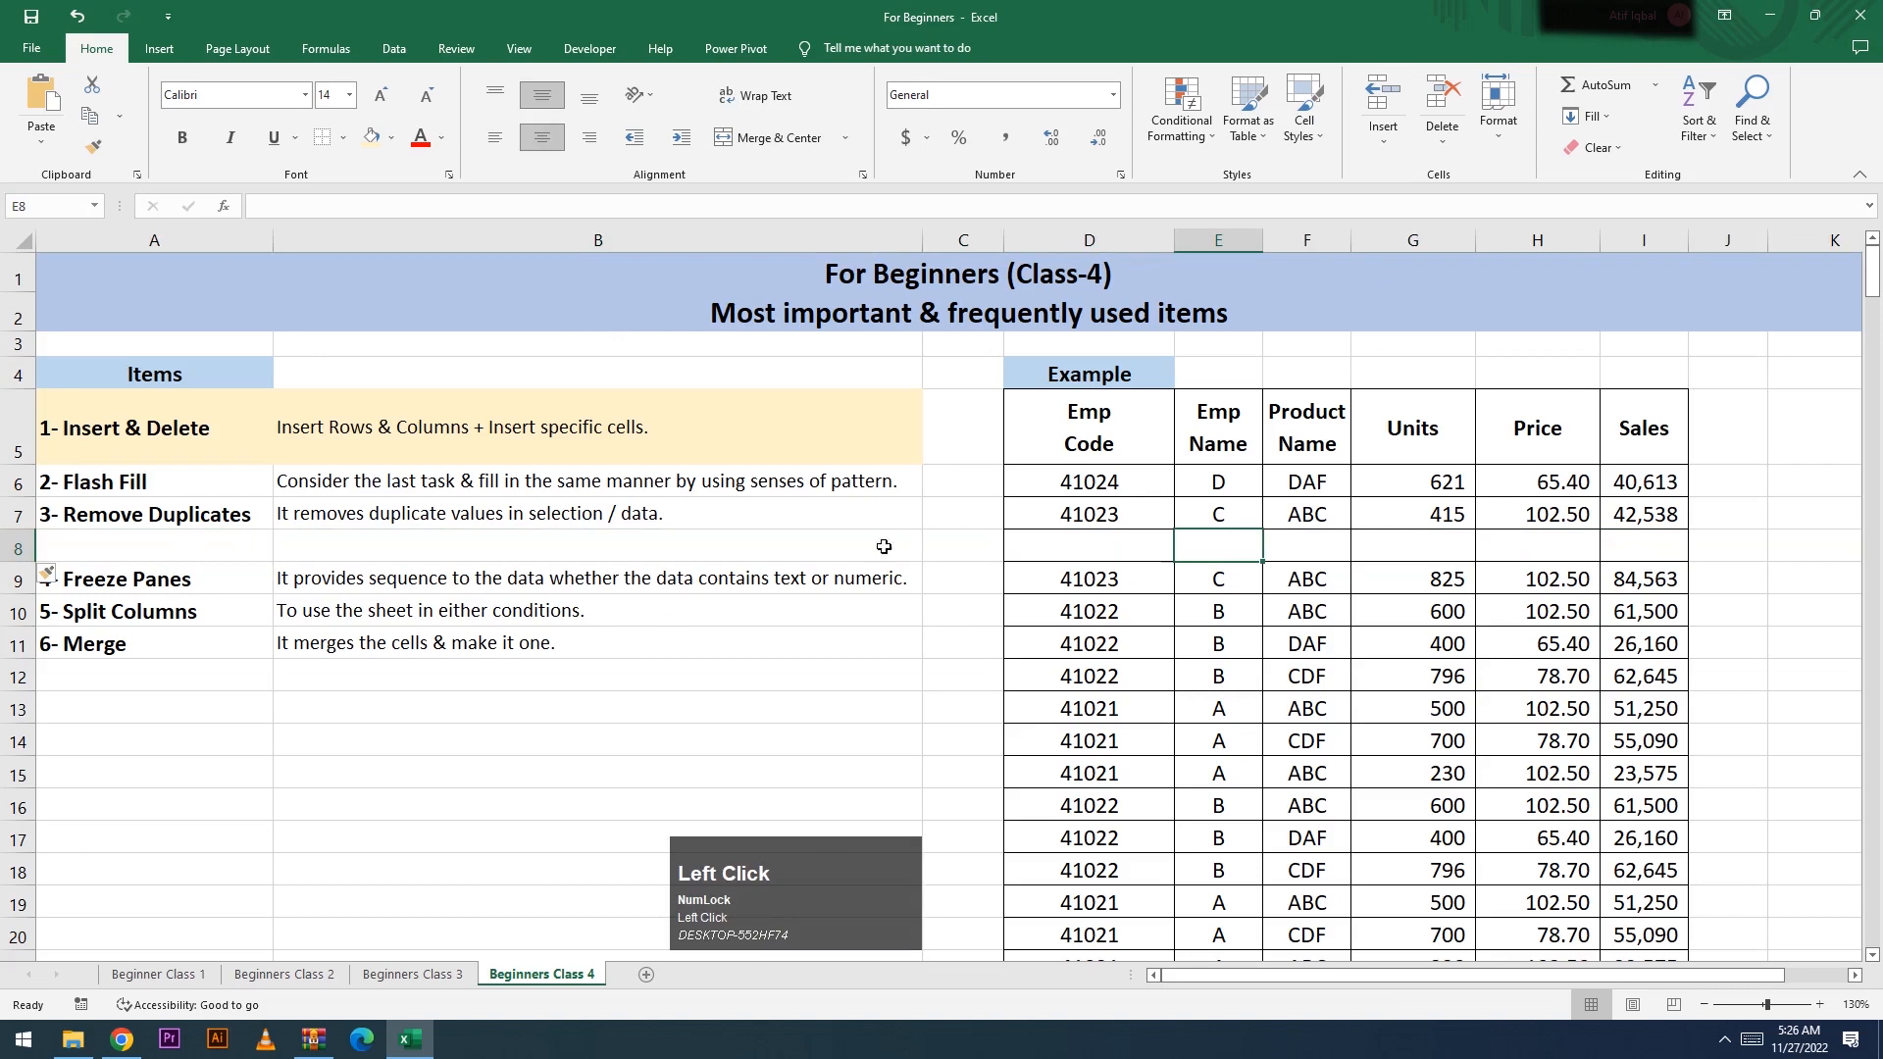
Step: Delete the blank row 8 from the sheet
click(18, 547)
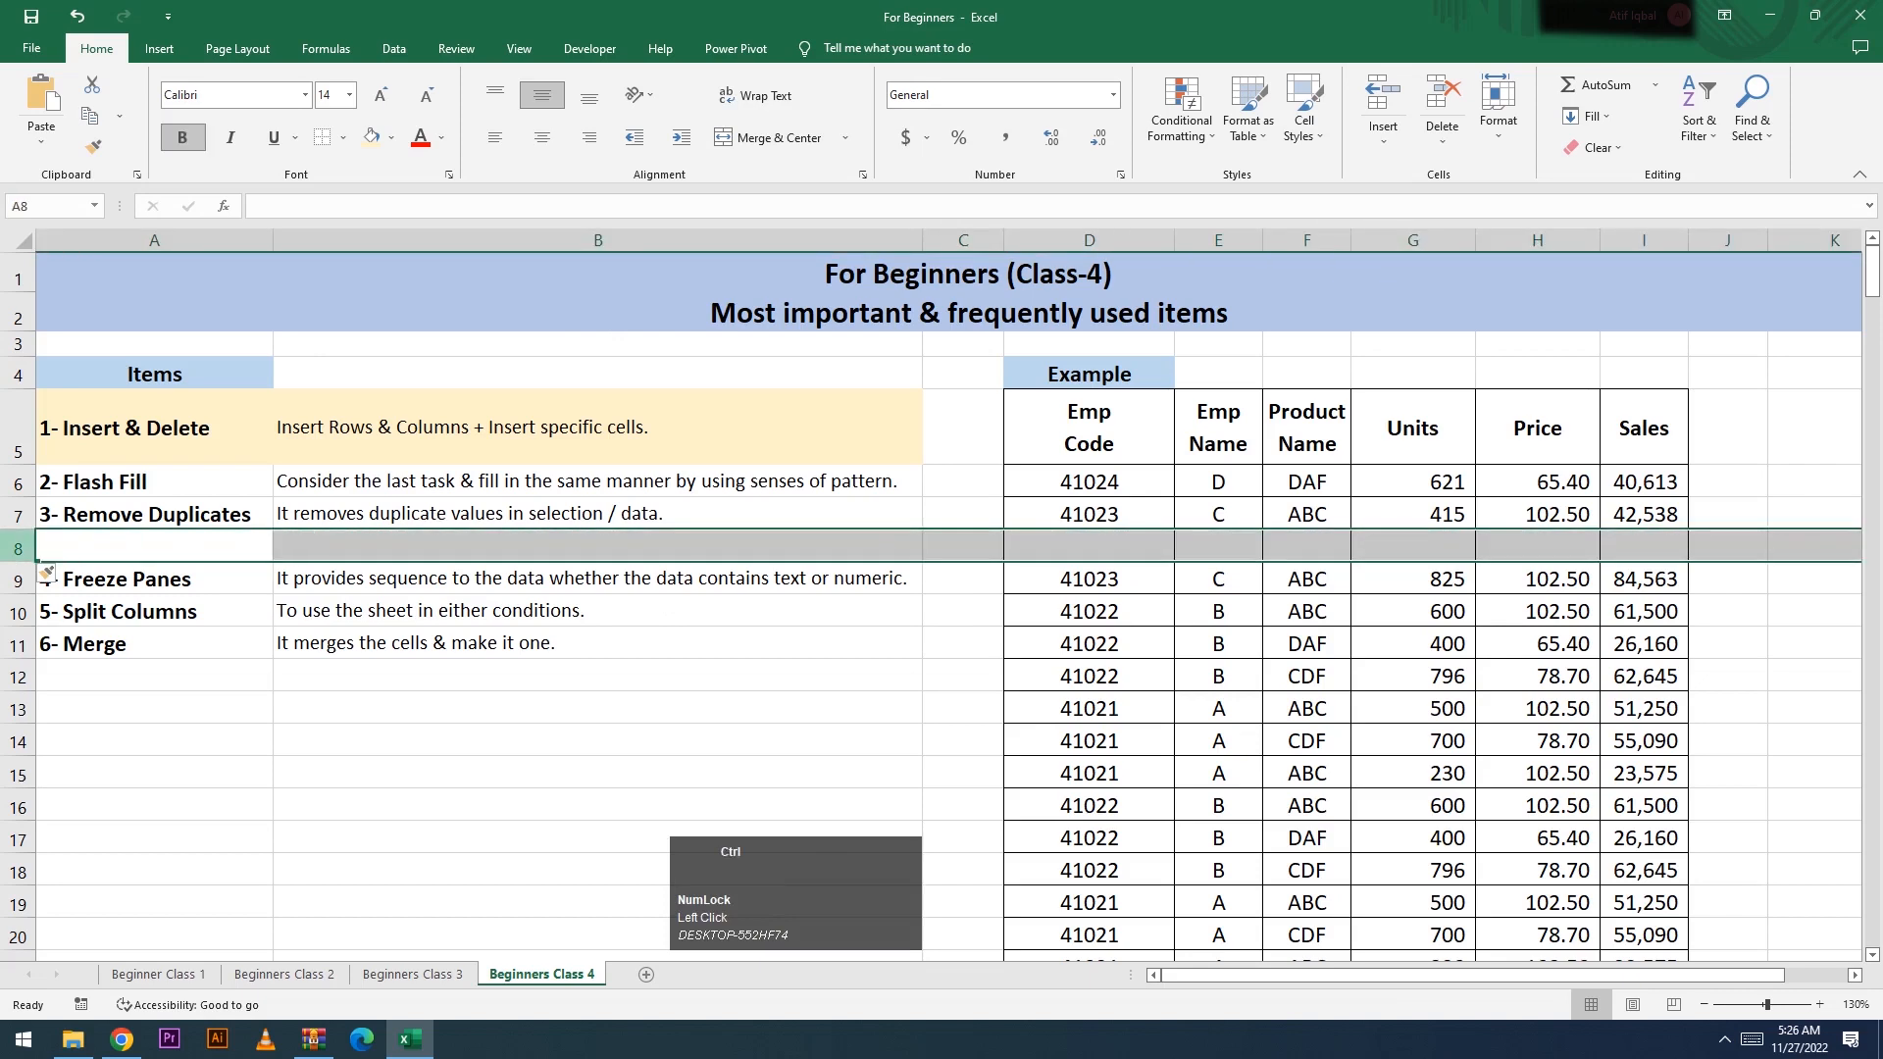
key(ctrl+minus)
click(598, 546)
Step: Insert an entire row at cells D8:I8 of the example table and undo the insertion
click(1089, 546)
key(shift+Right)
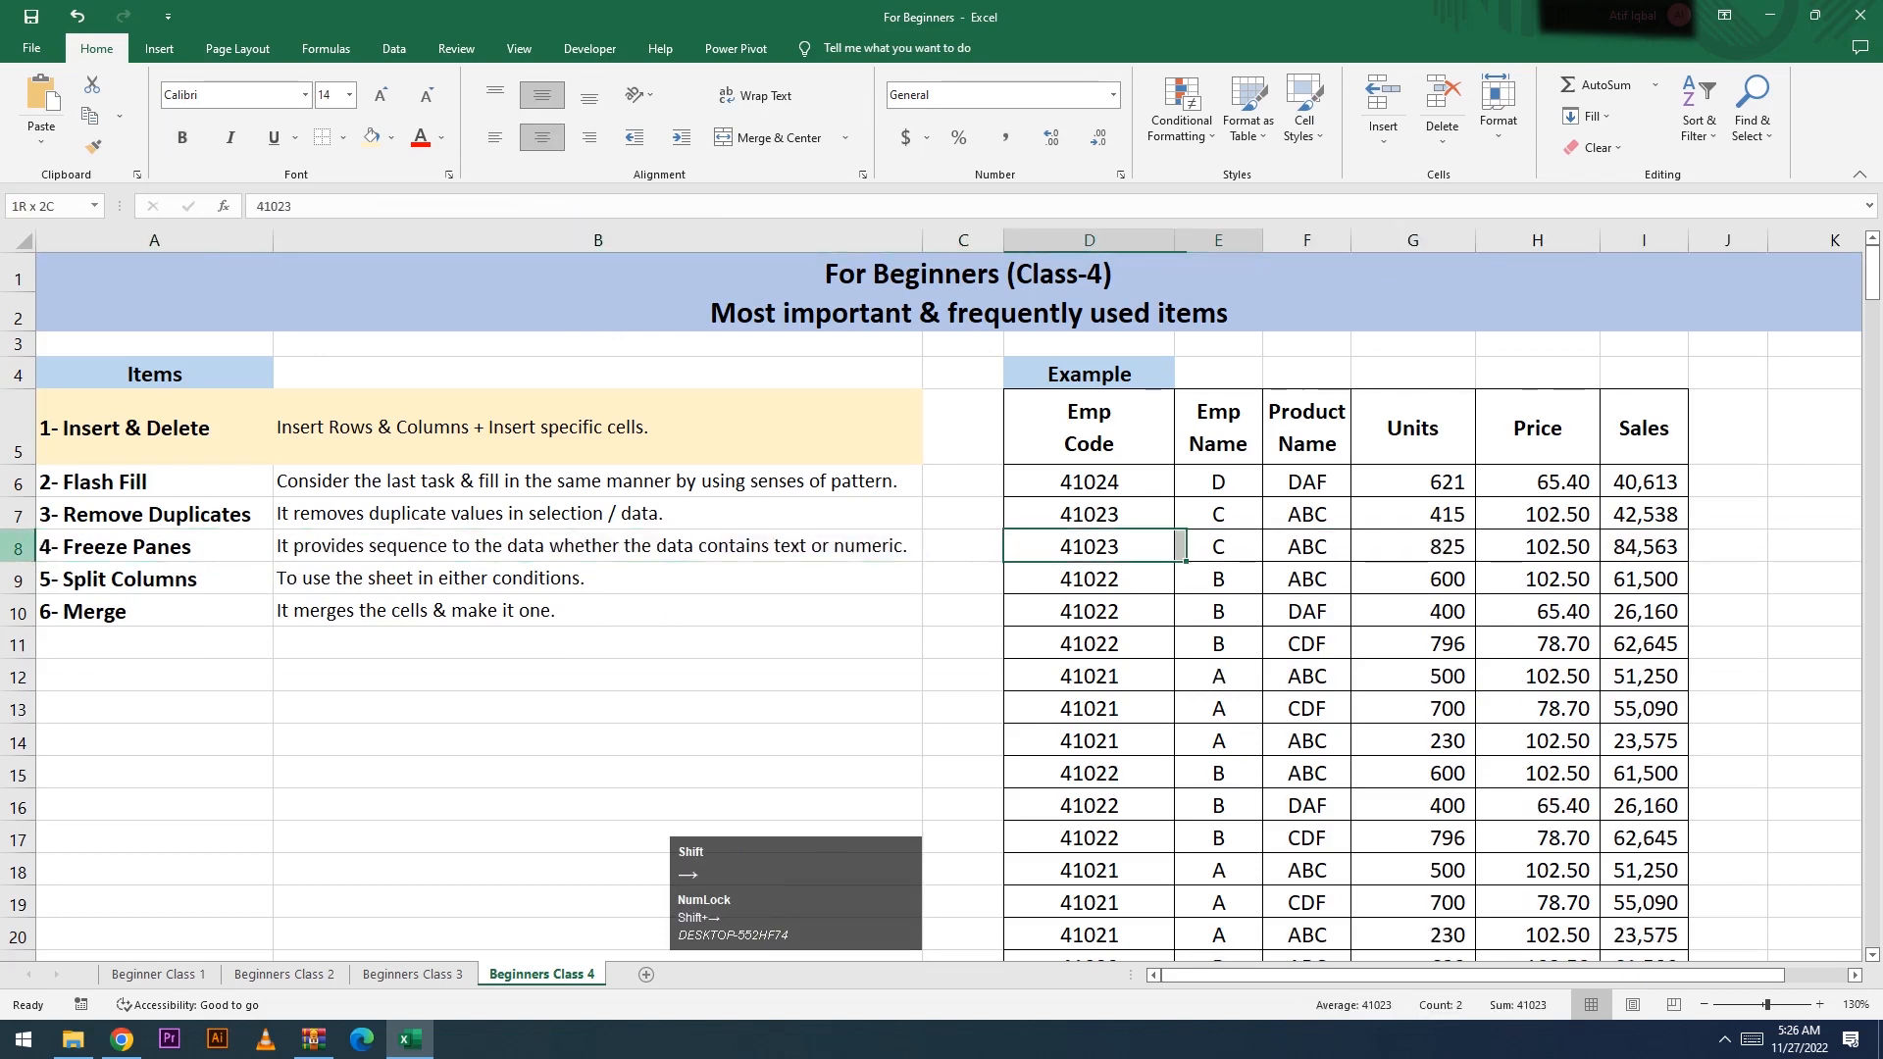
key(shift+Right)
key(shift+Right)
key(shift+Right)
key(shift+Right)
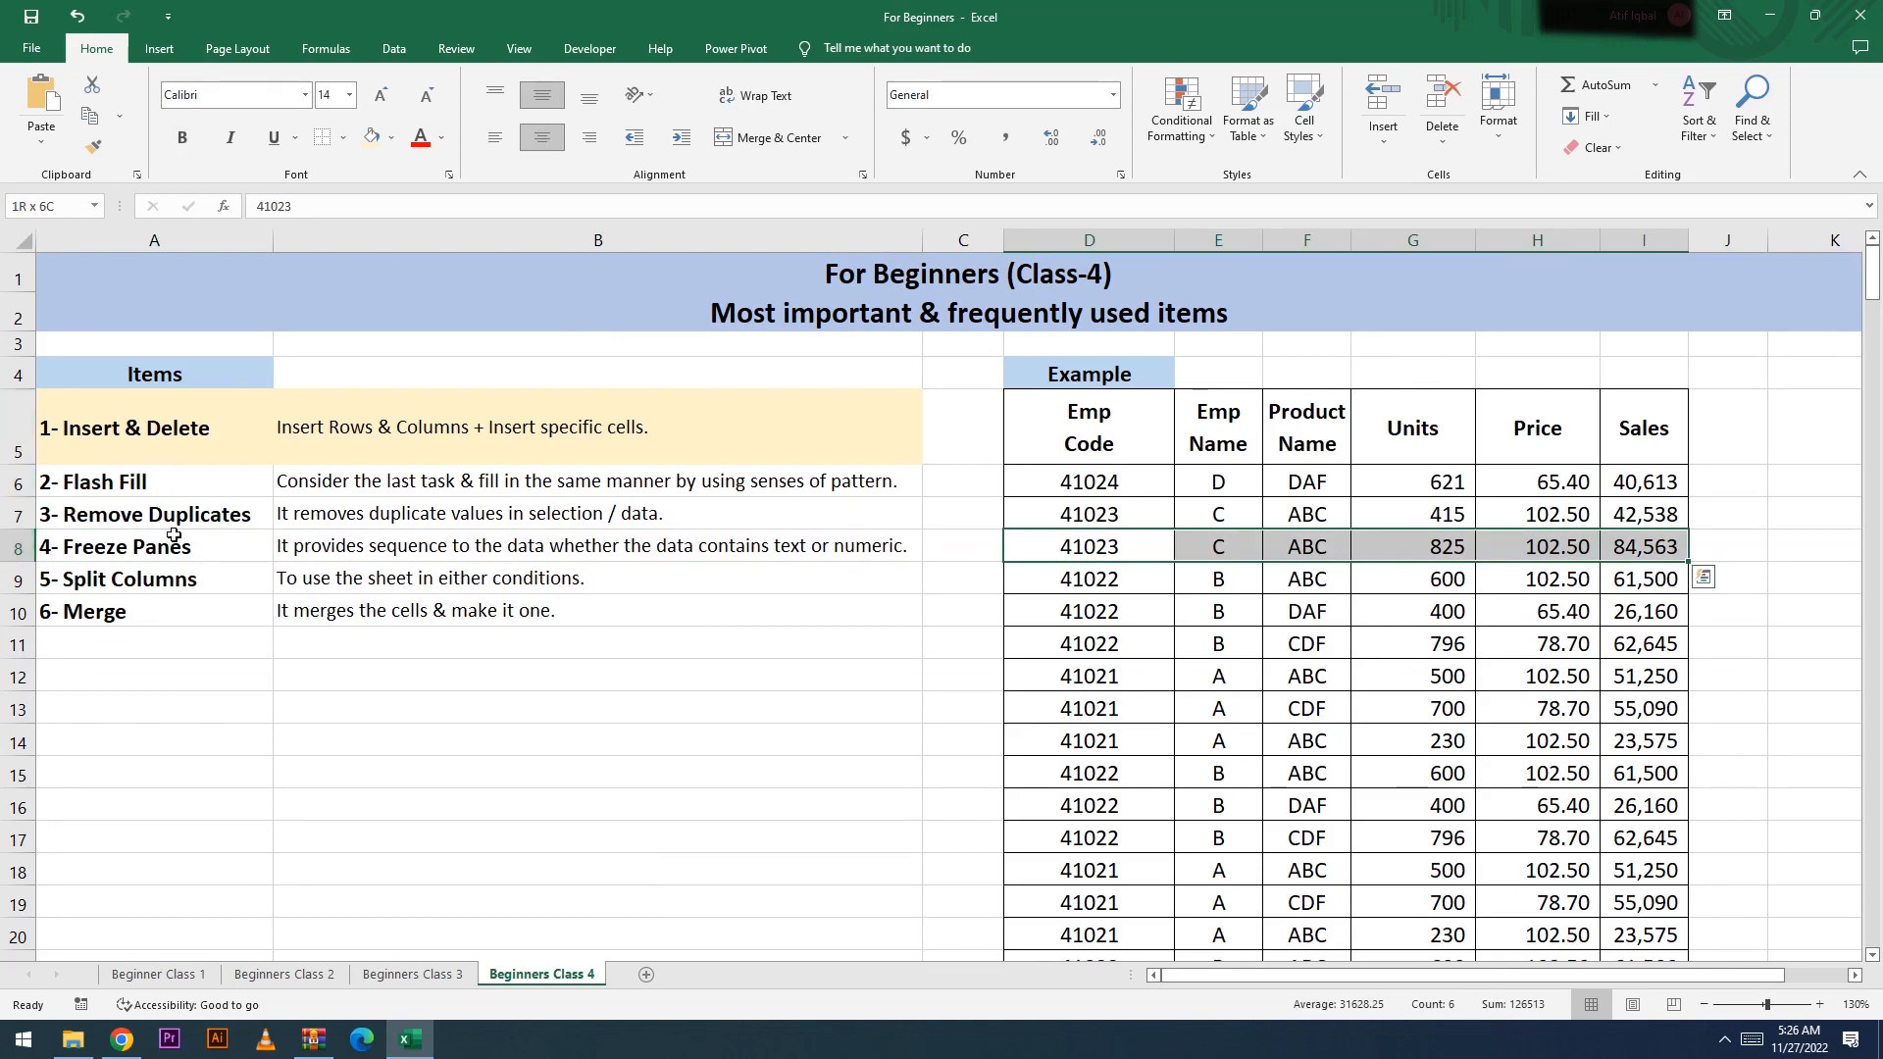
drag(1137, 546, 1615, 560)
right_click(1131, 554)
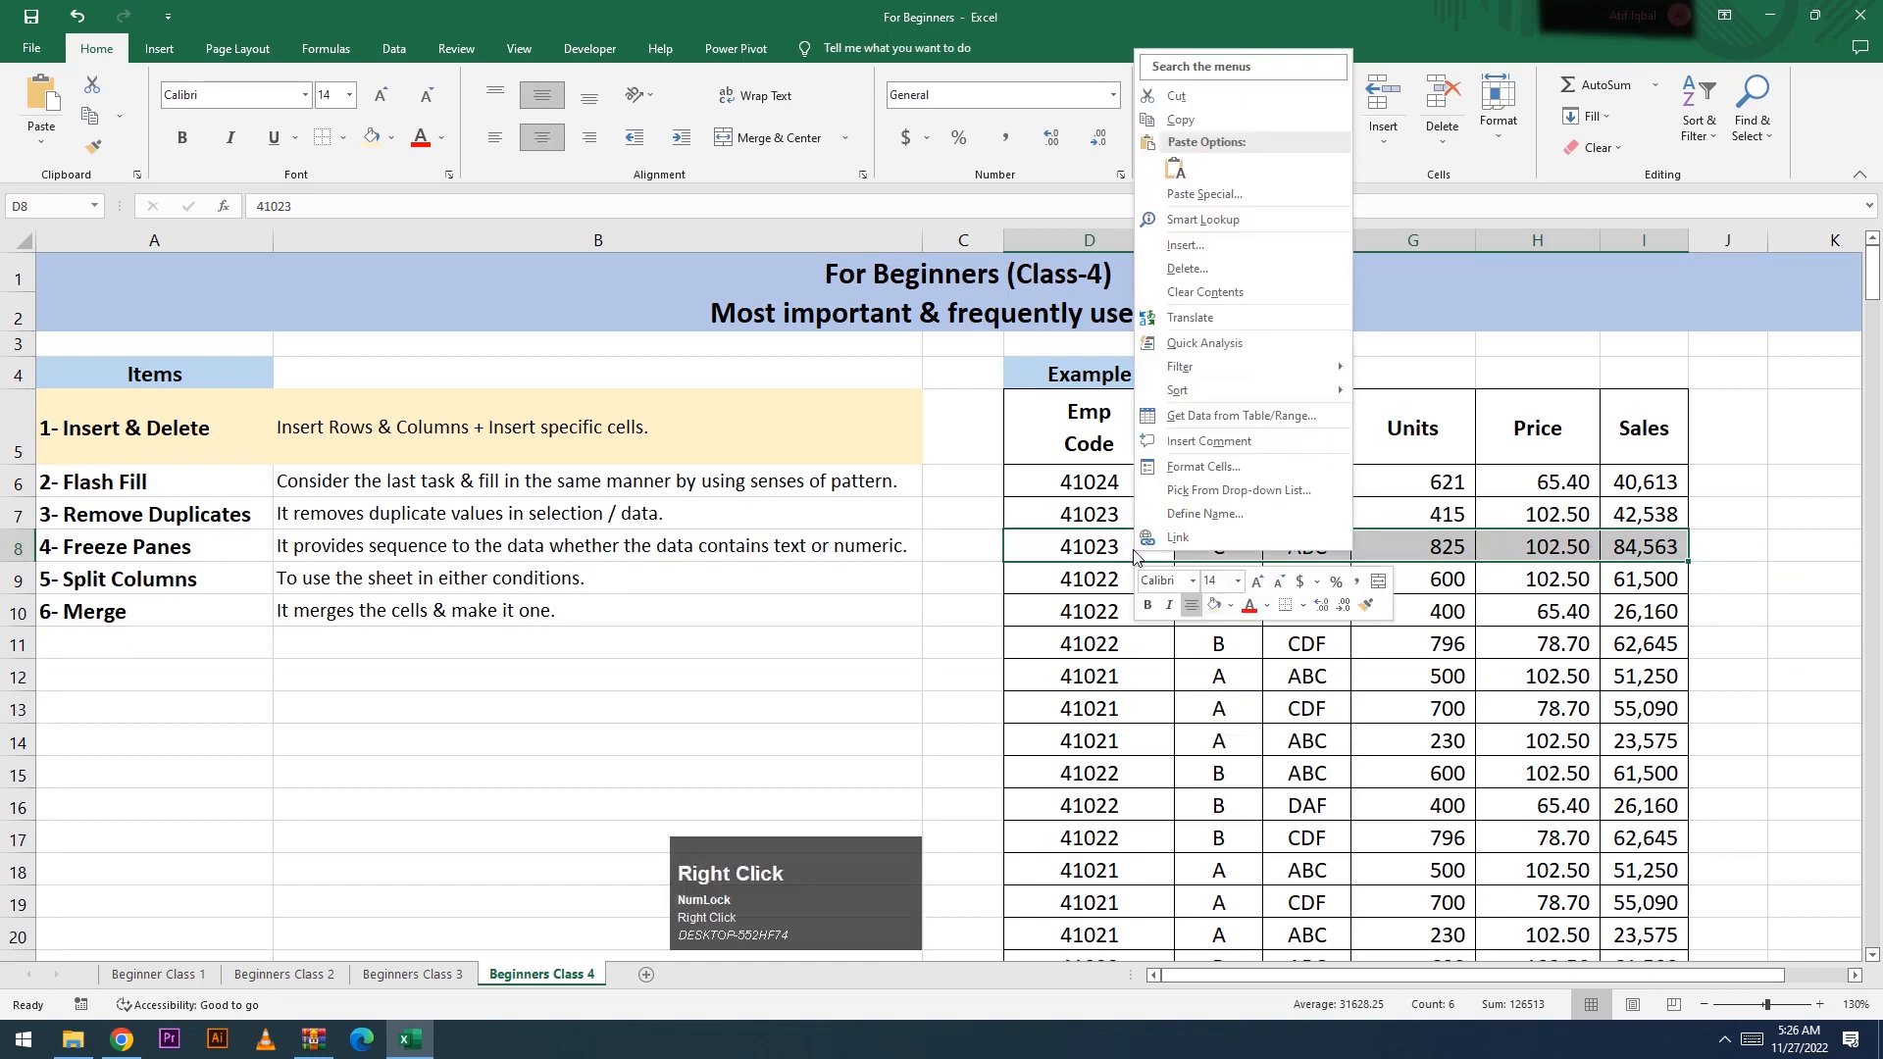
click(1198, 243)
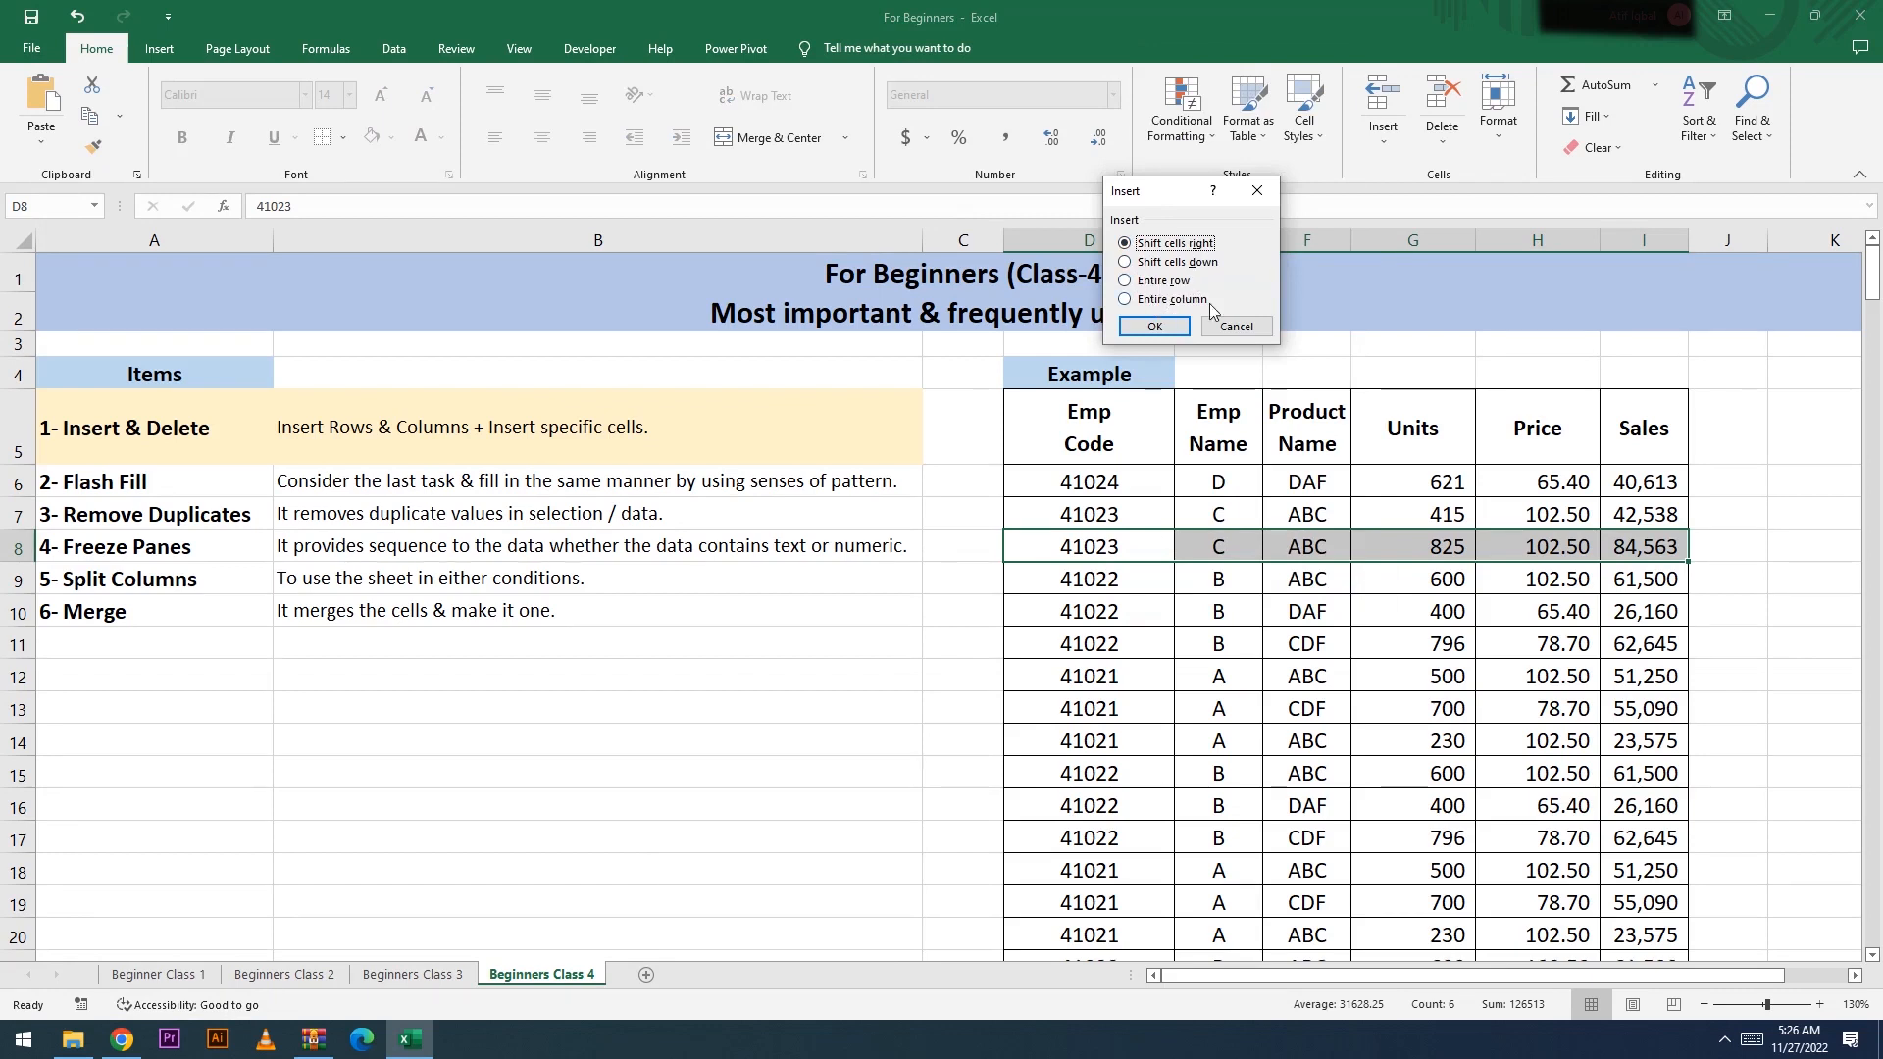
click(1126, 281)
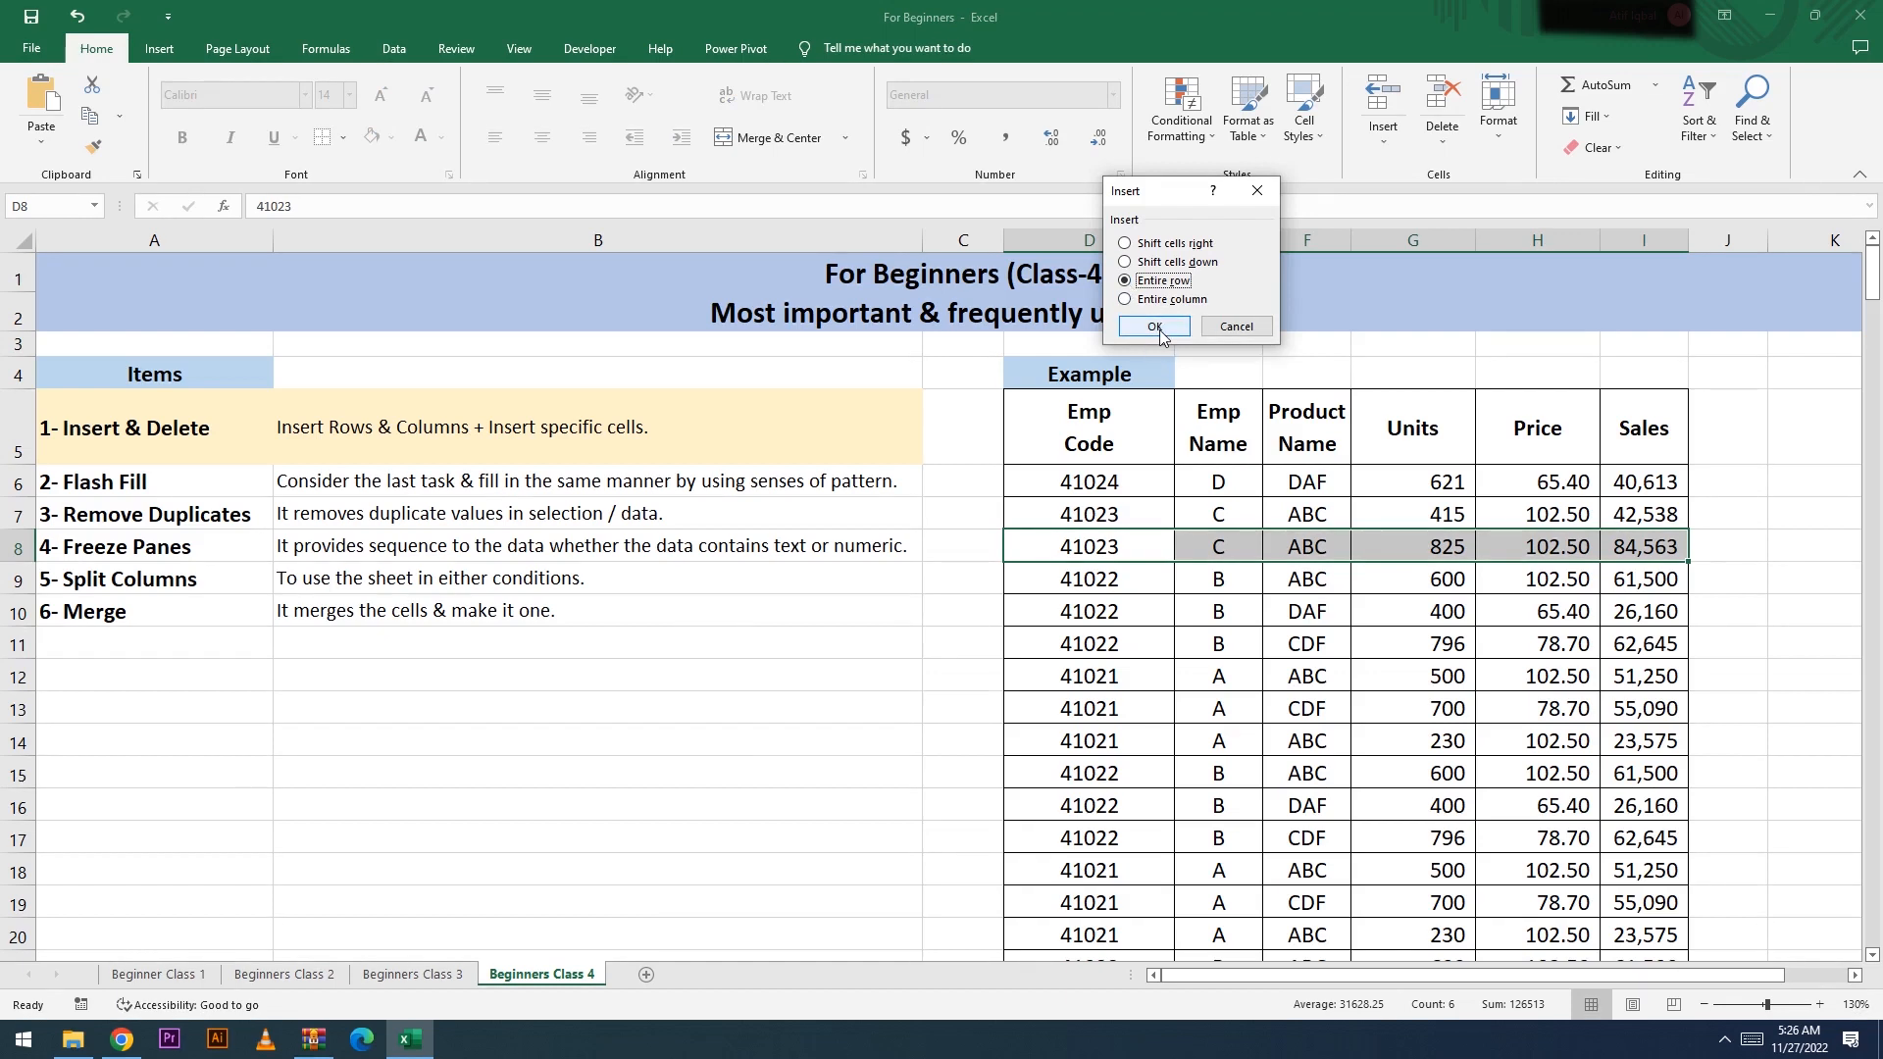
click(1155, 329)
key(Num_Lock)
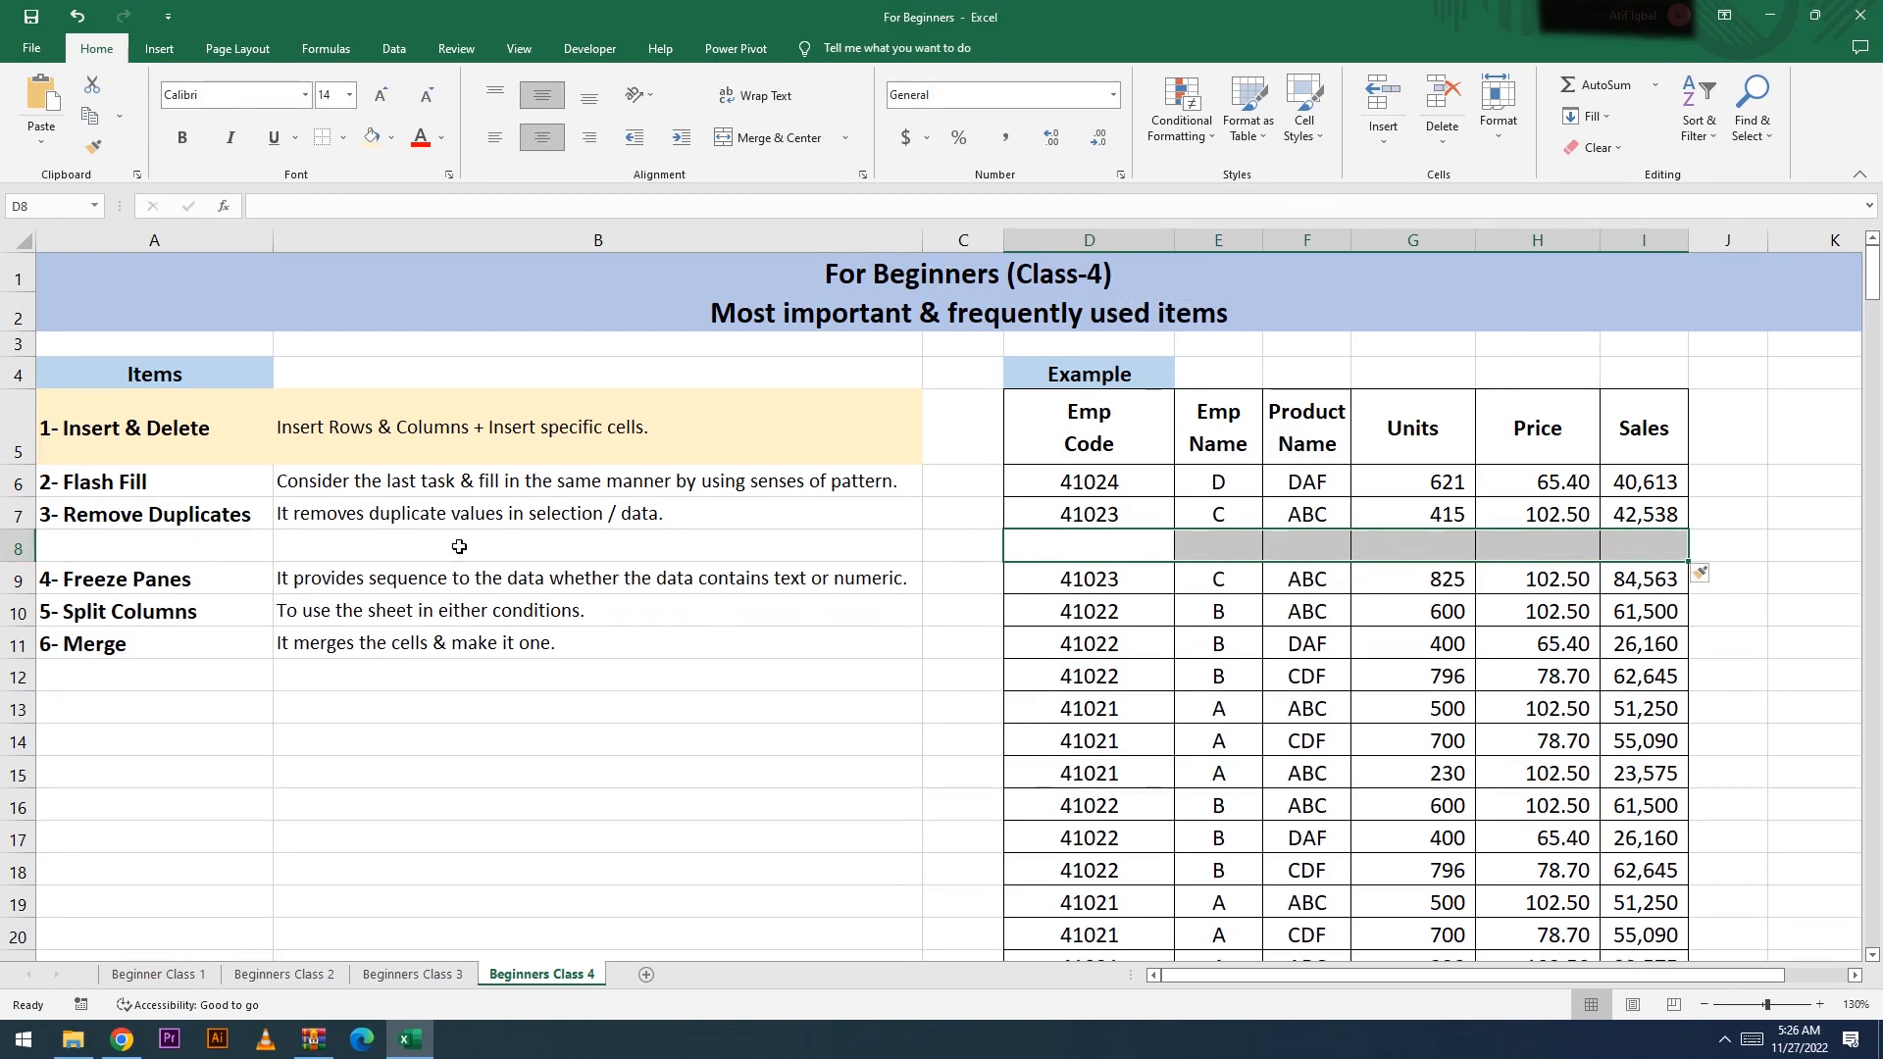
key(ctrl+z)
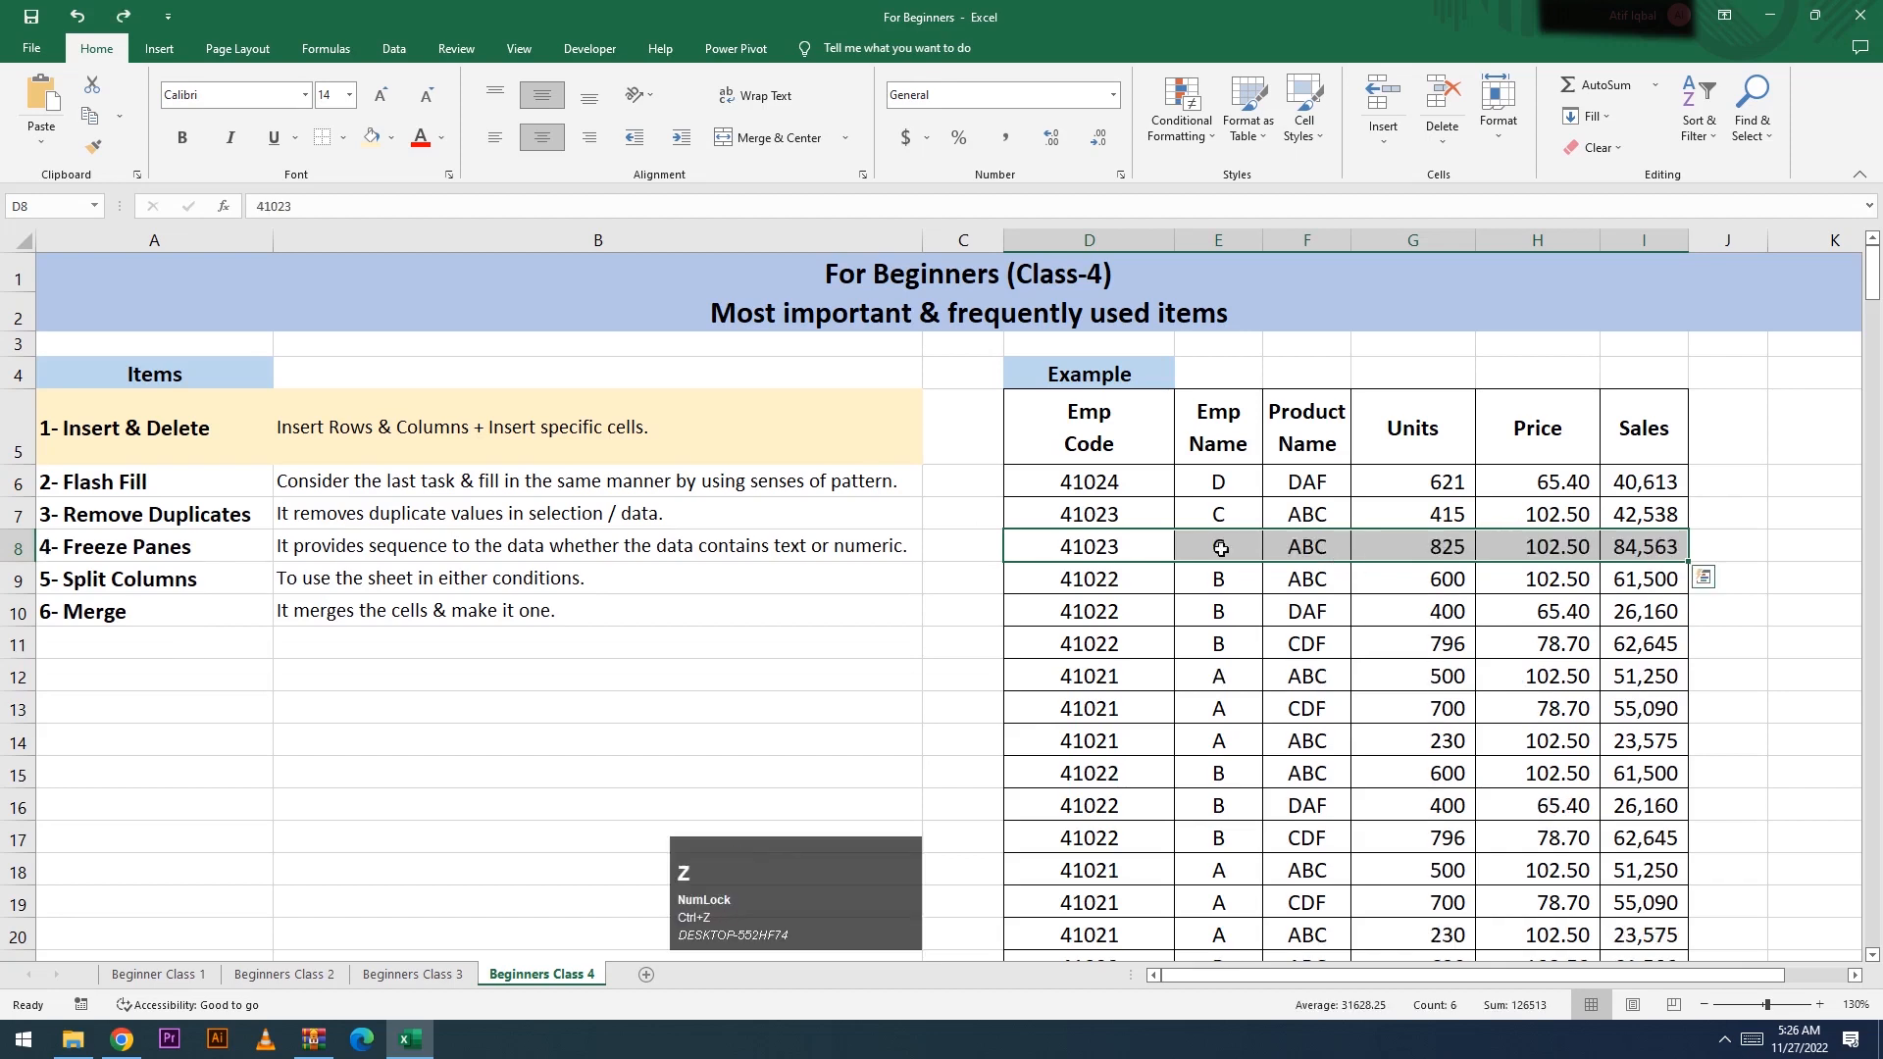
Step: Insert blank cells at D8:I8 in the example table, shifting the existing cells down
right_click(1089, 549)
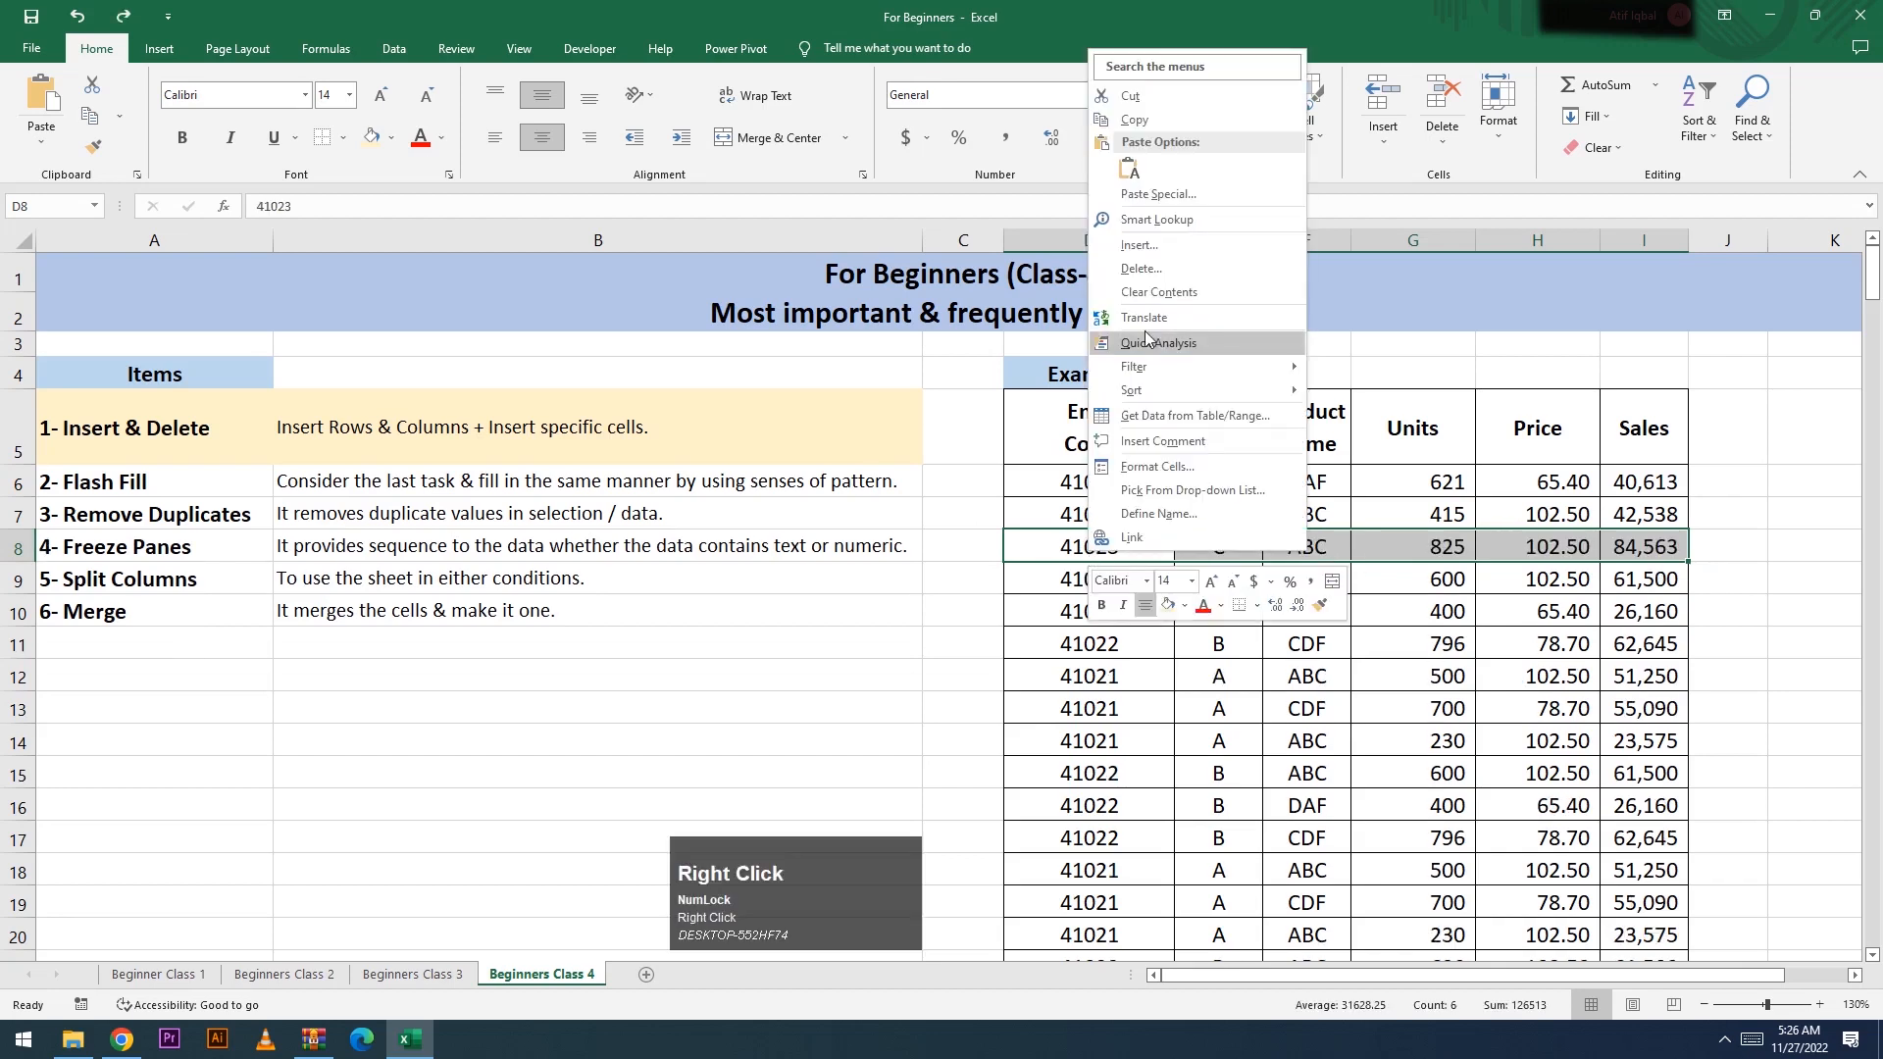
click(1137, 248)
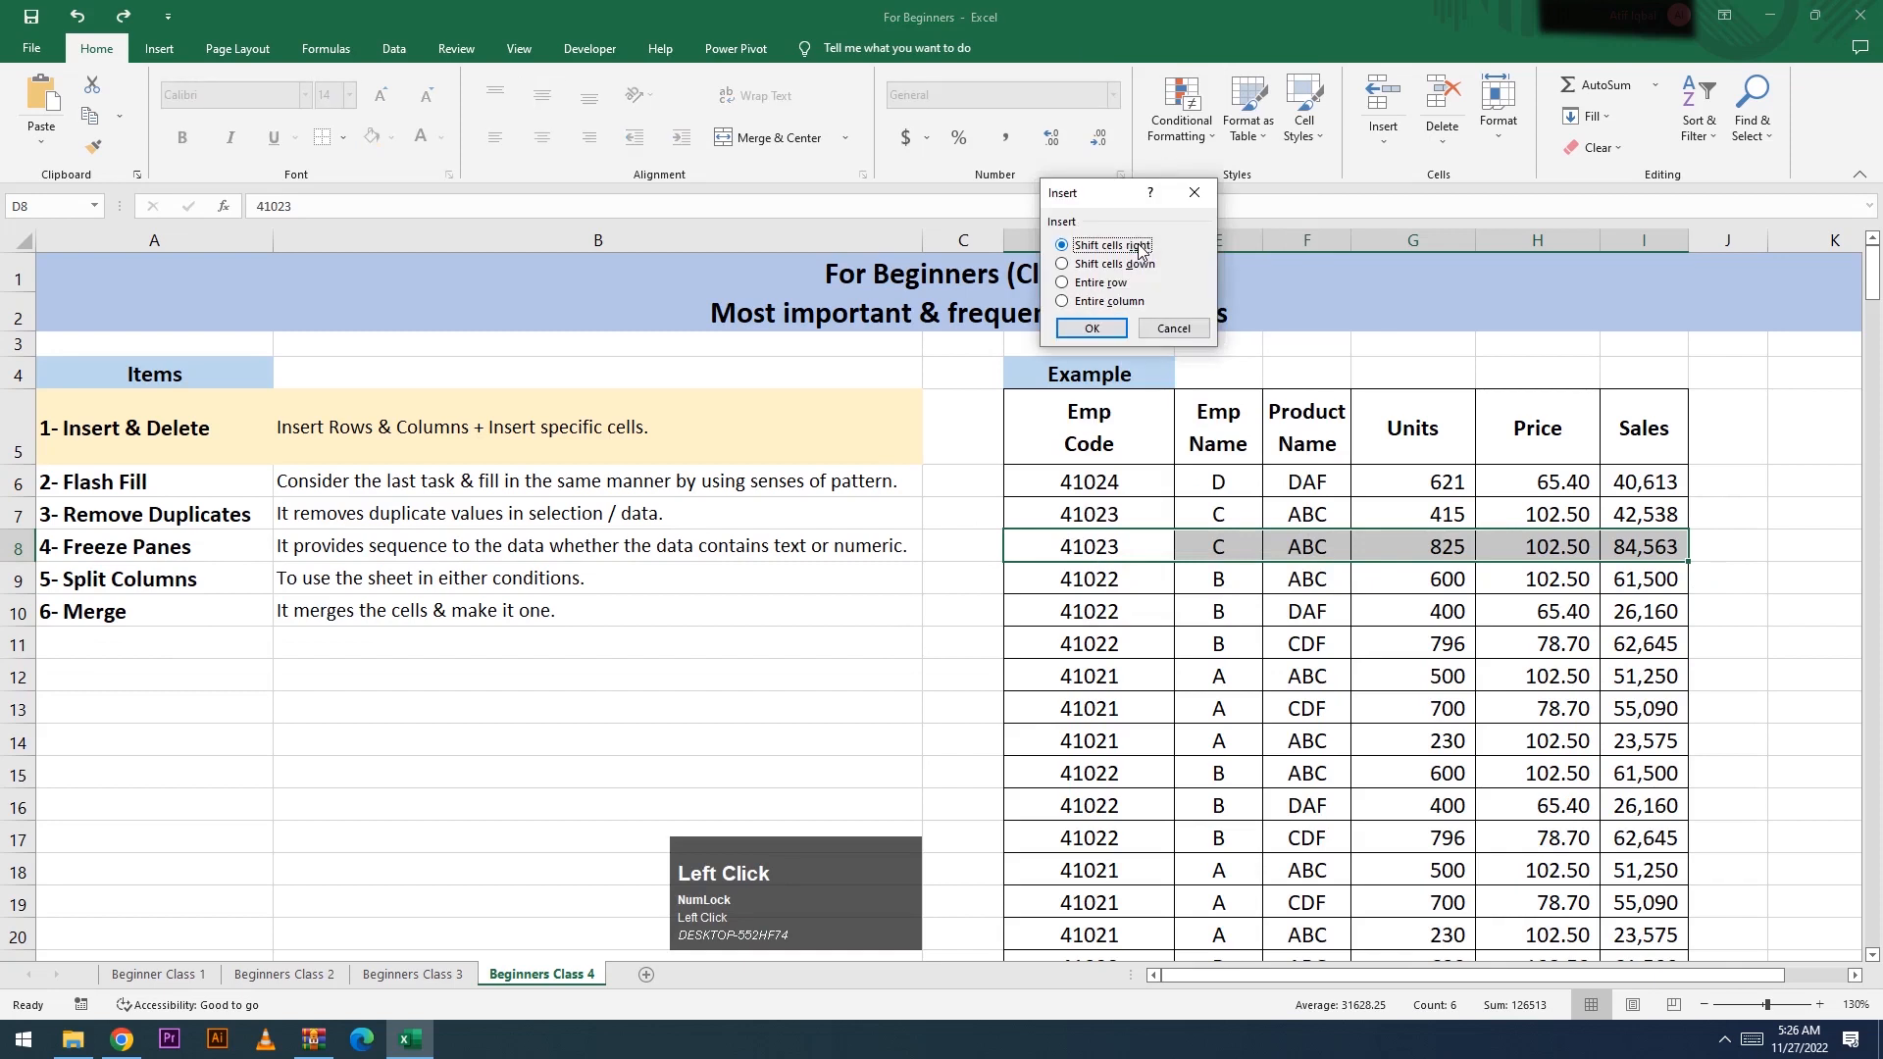
click(1065, 266)
click(1078, 328)
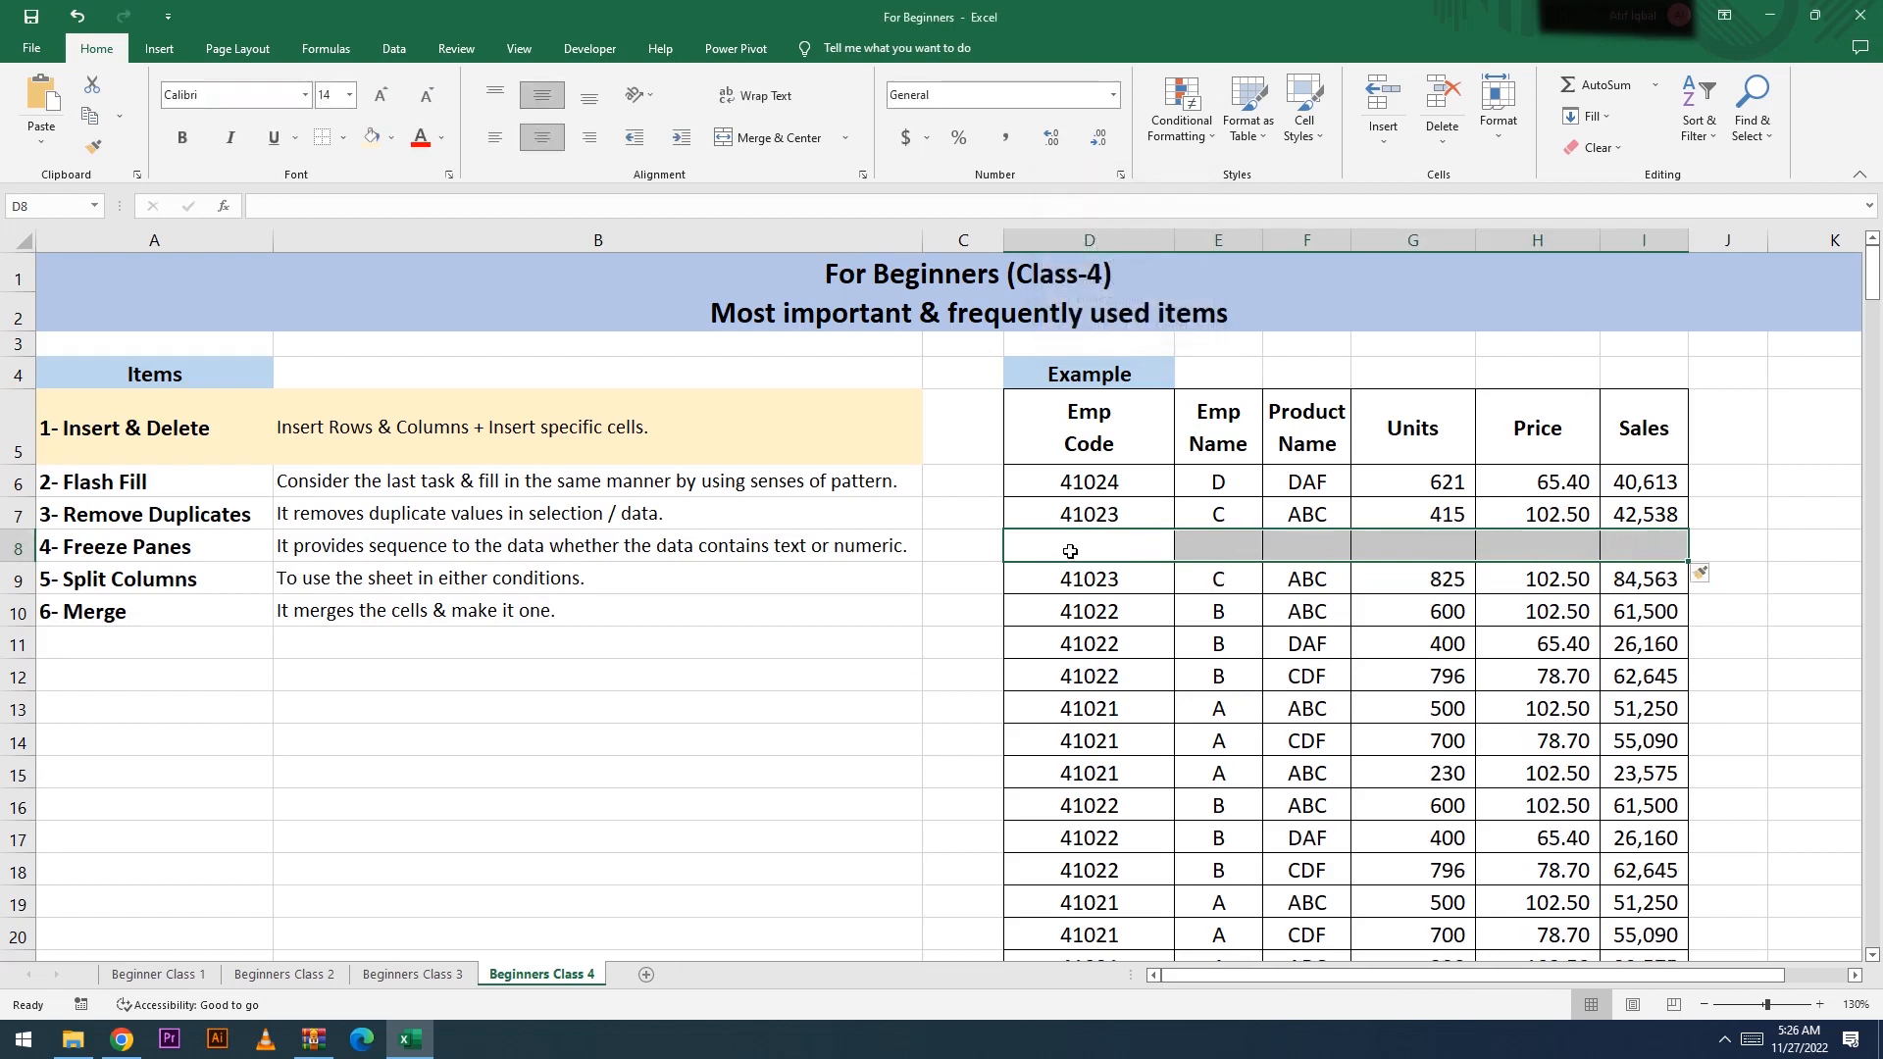
Step: Insert cells at D8:I8 with existing cells shifted right, and undo this and the previous shift-down insertion
drag(1078, 545, 1624, 537)
right_click(1092, 545)
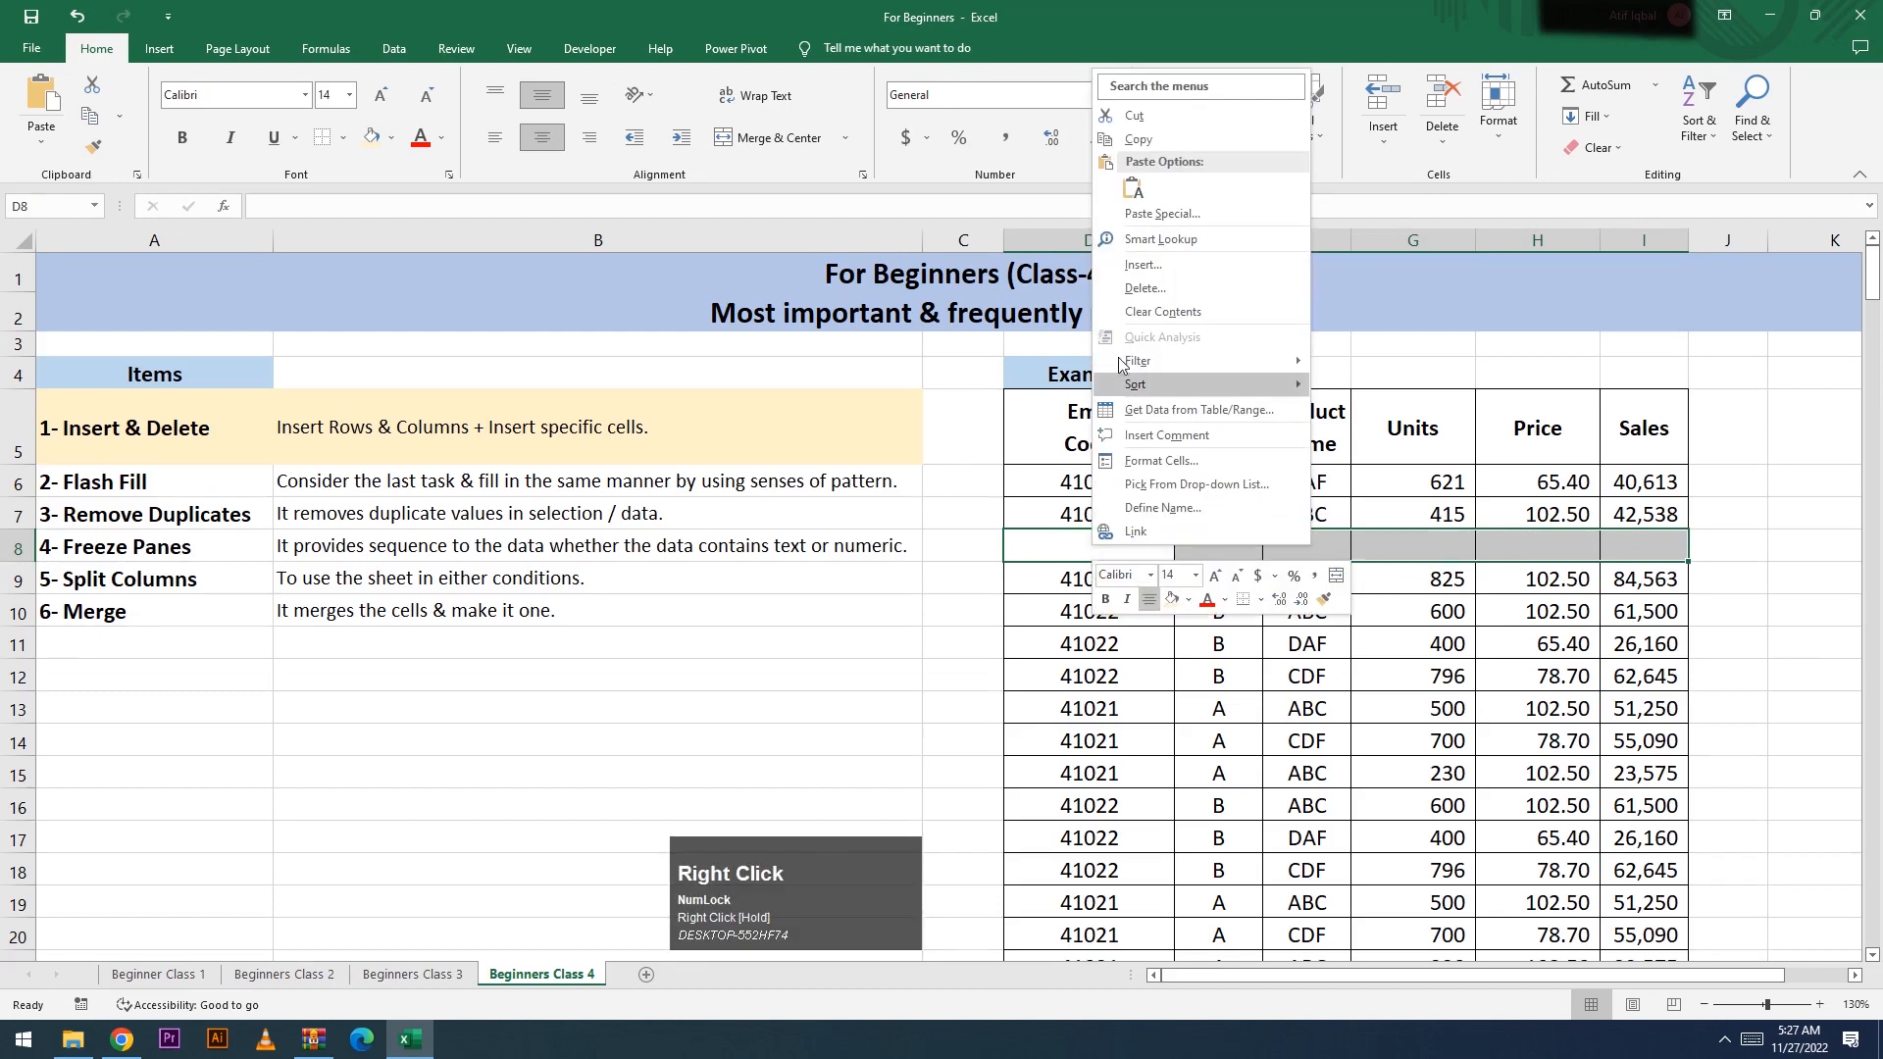
click(1147, 269)
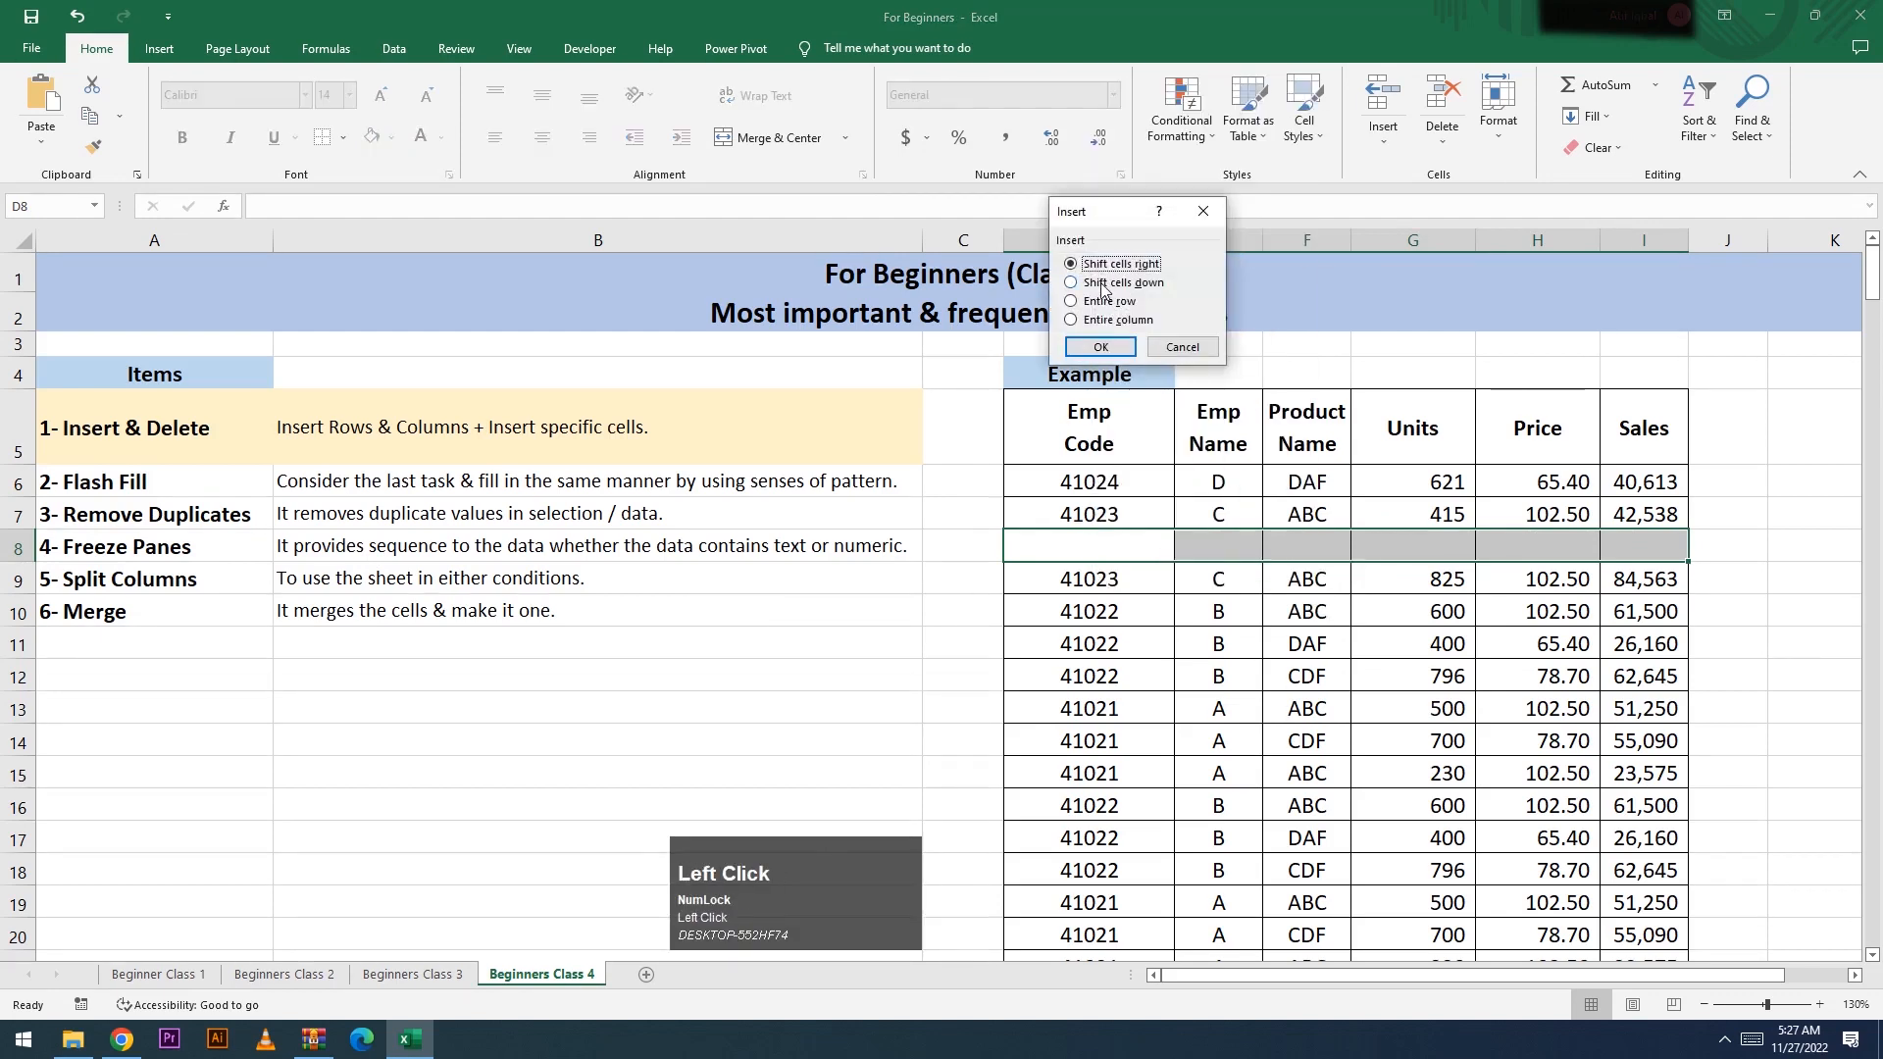
click(1108, 353)
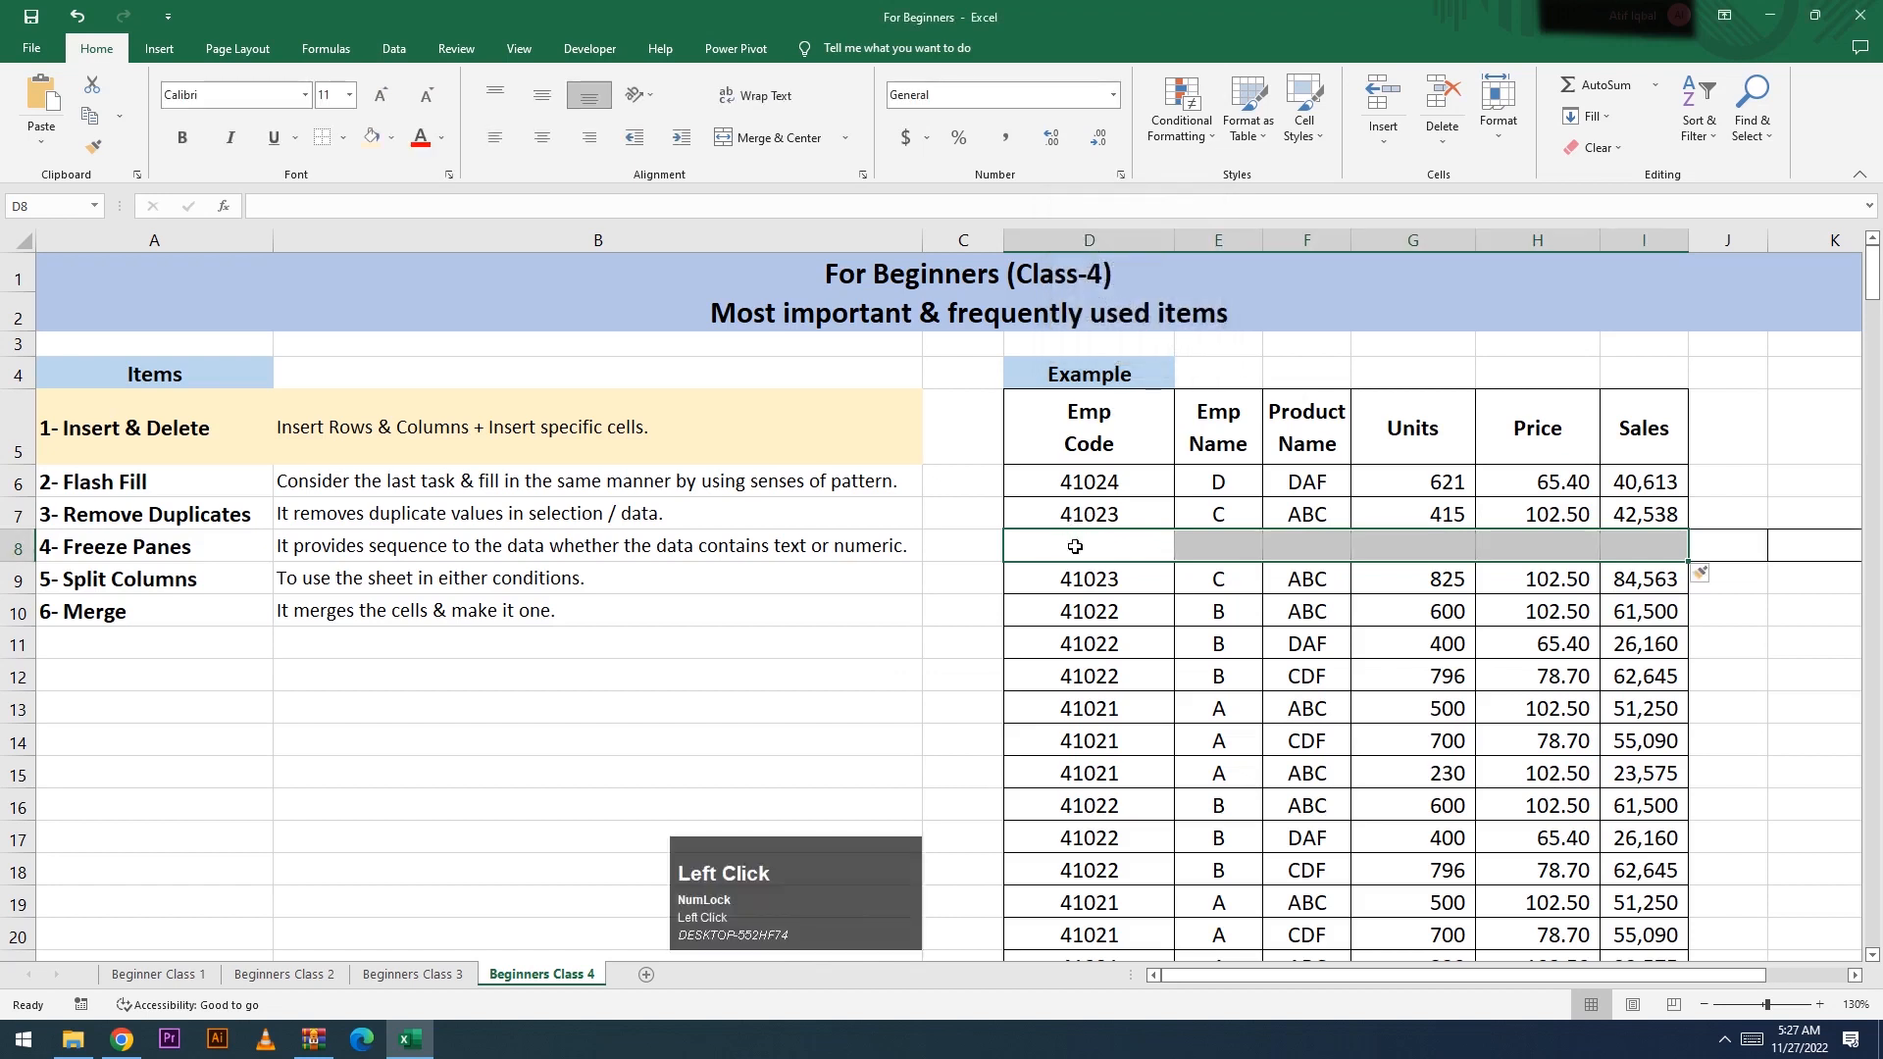
key(ctrl+z)
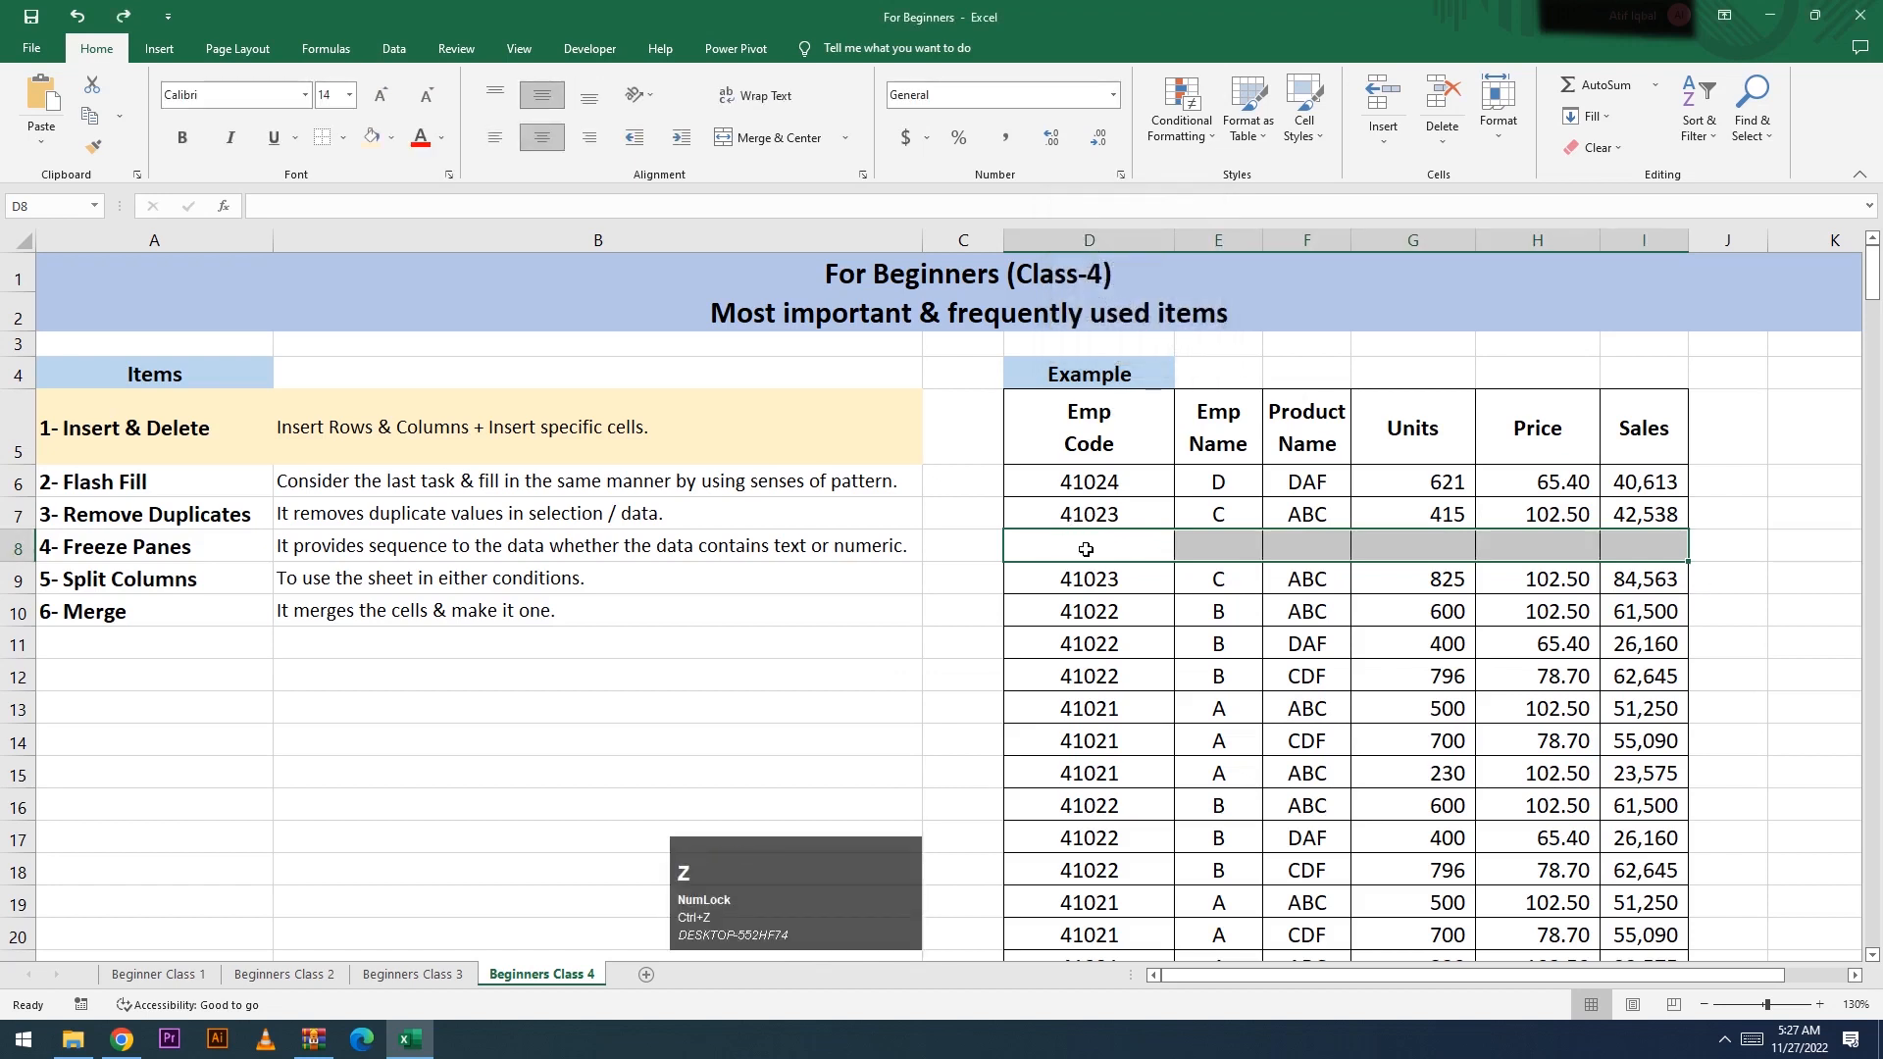
key(ctrl+z)
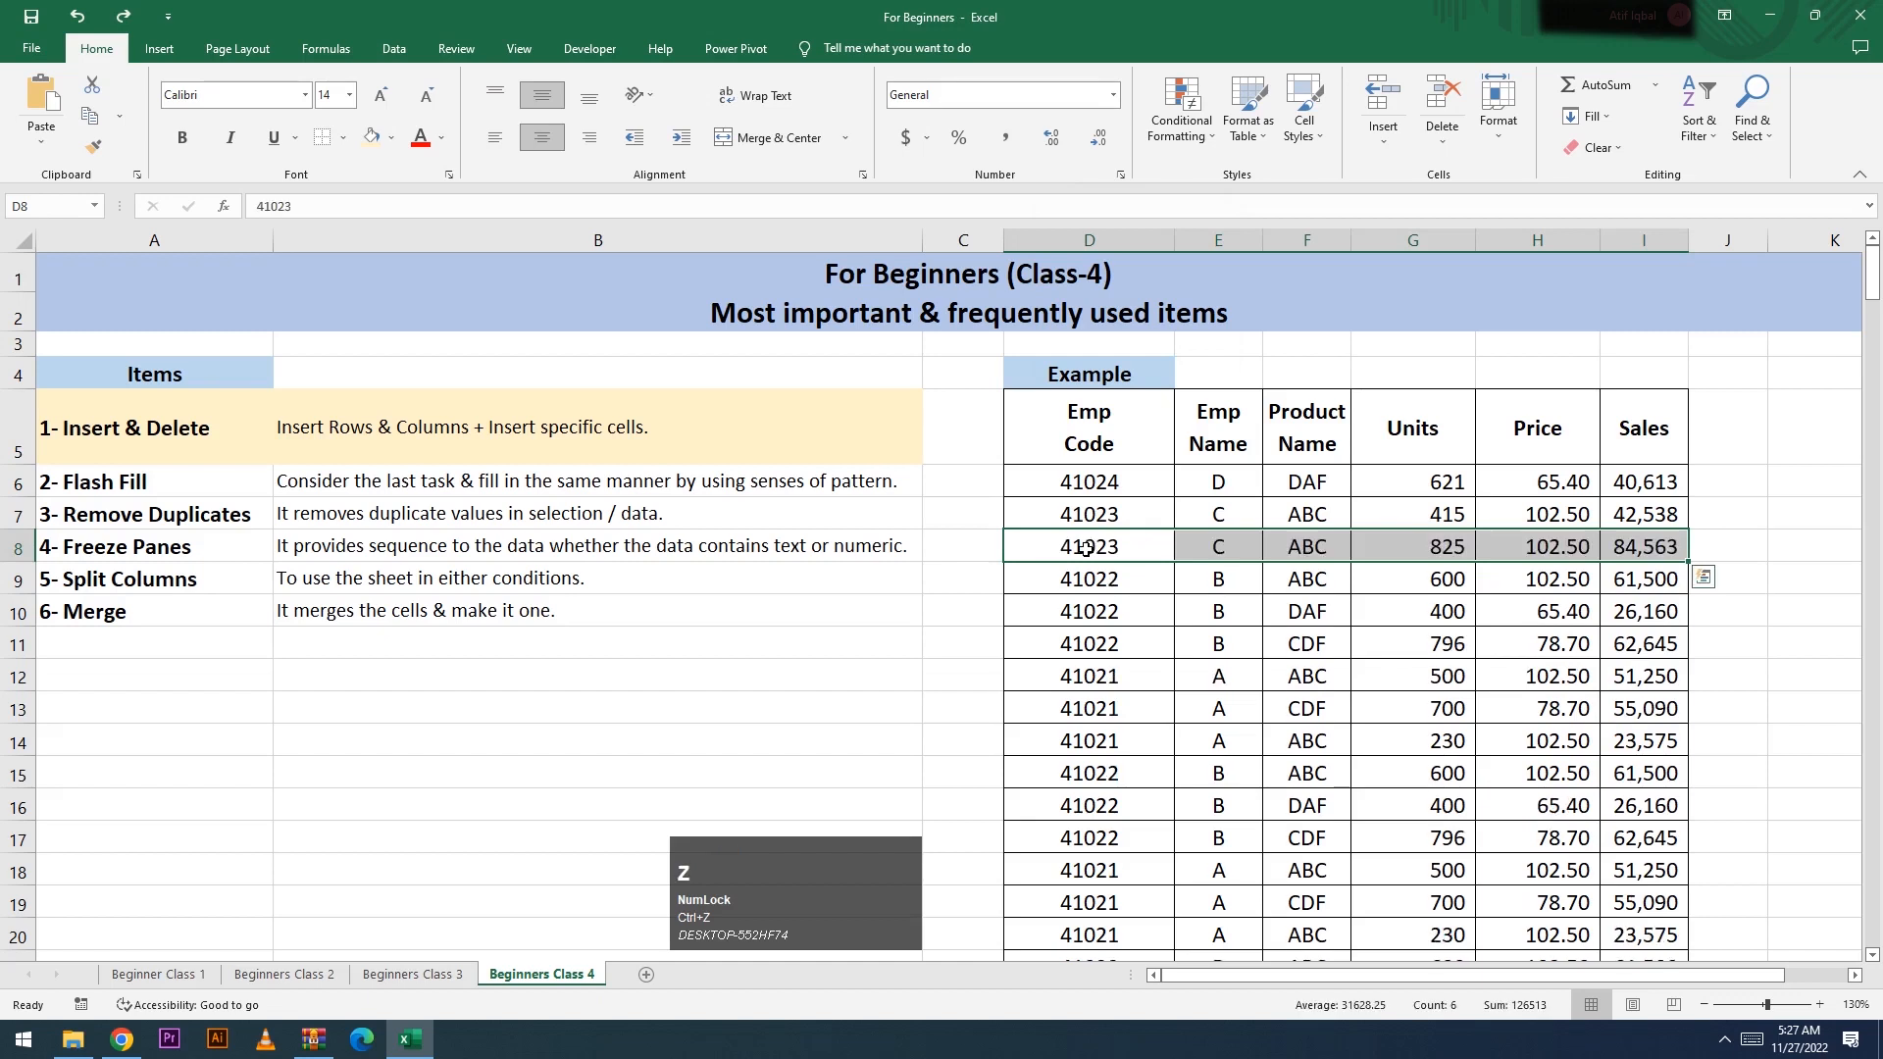
Step: Clear the contents of cells D8:I8 in the example table and undo the clearing
drag(1085, 548, 1630, 545)
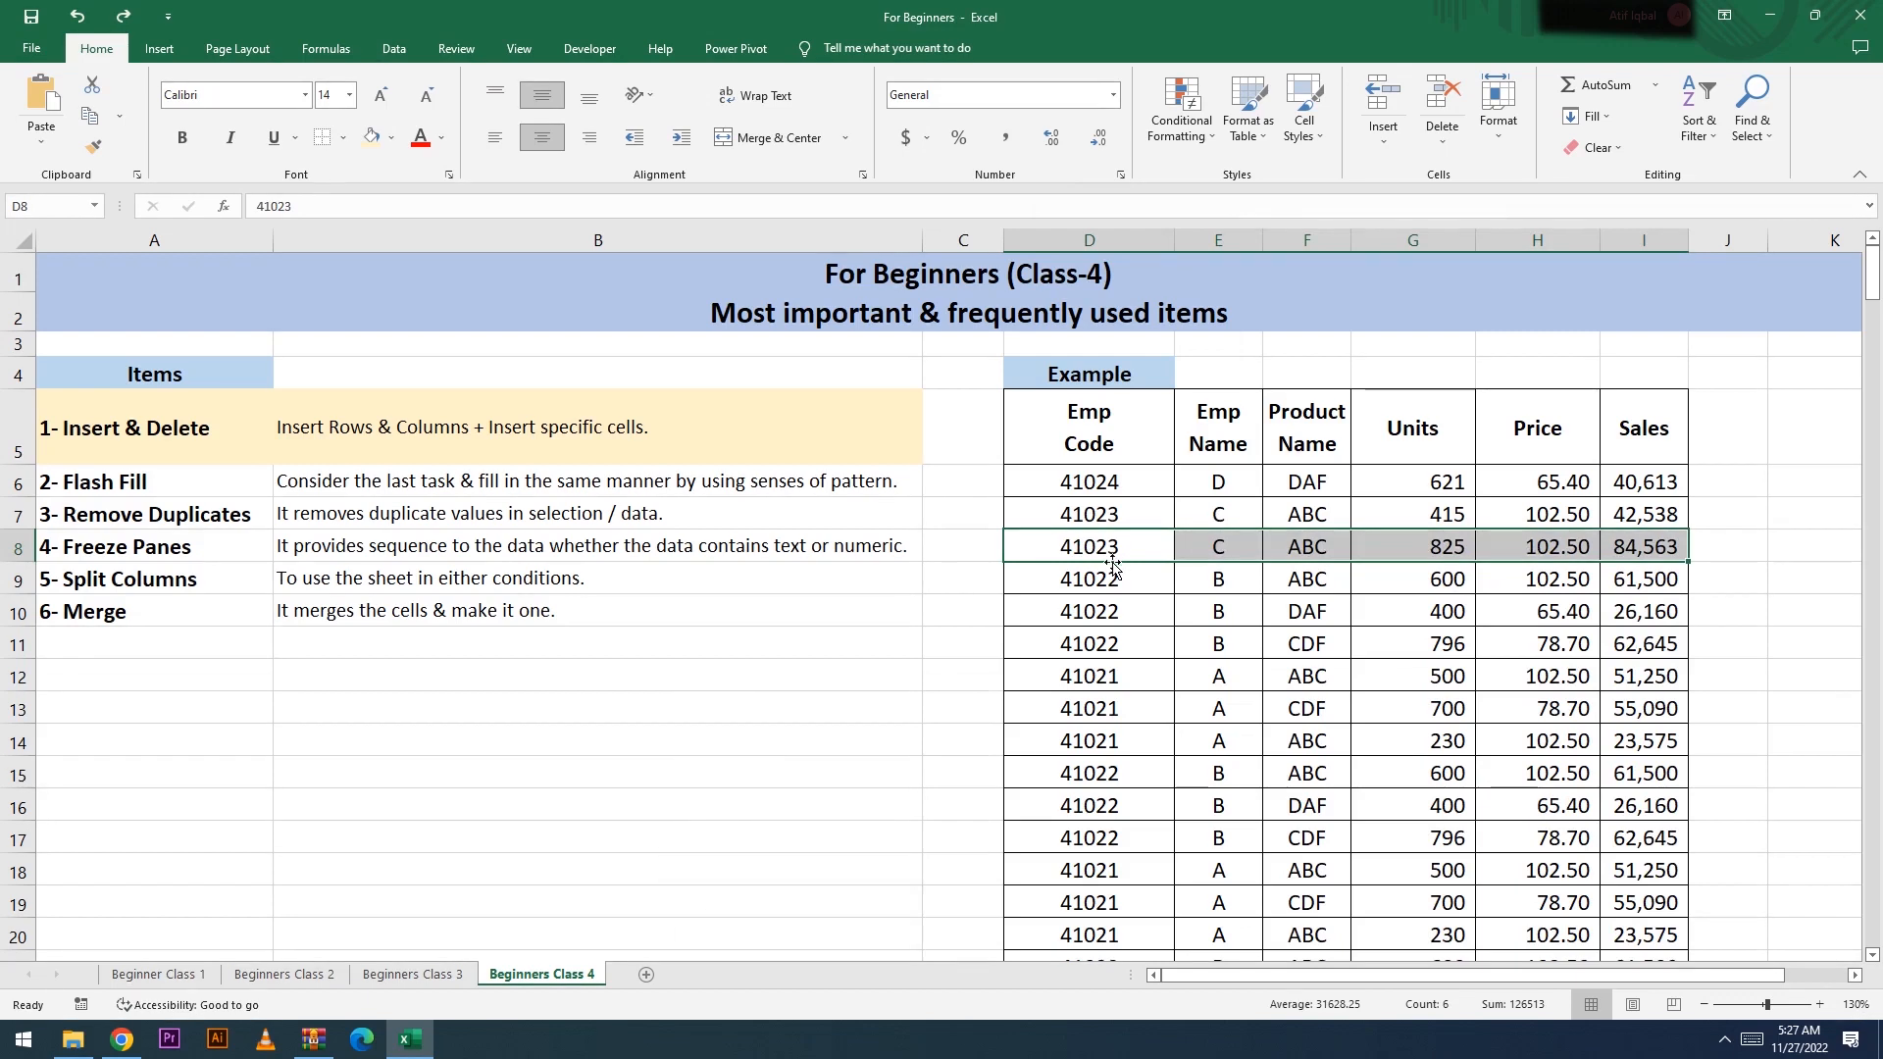
key(Delete)
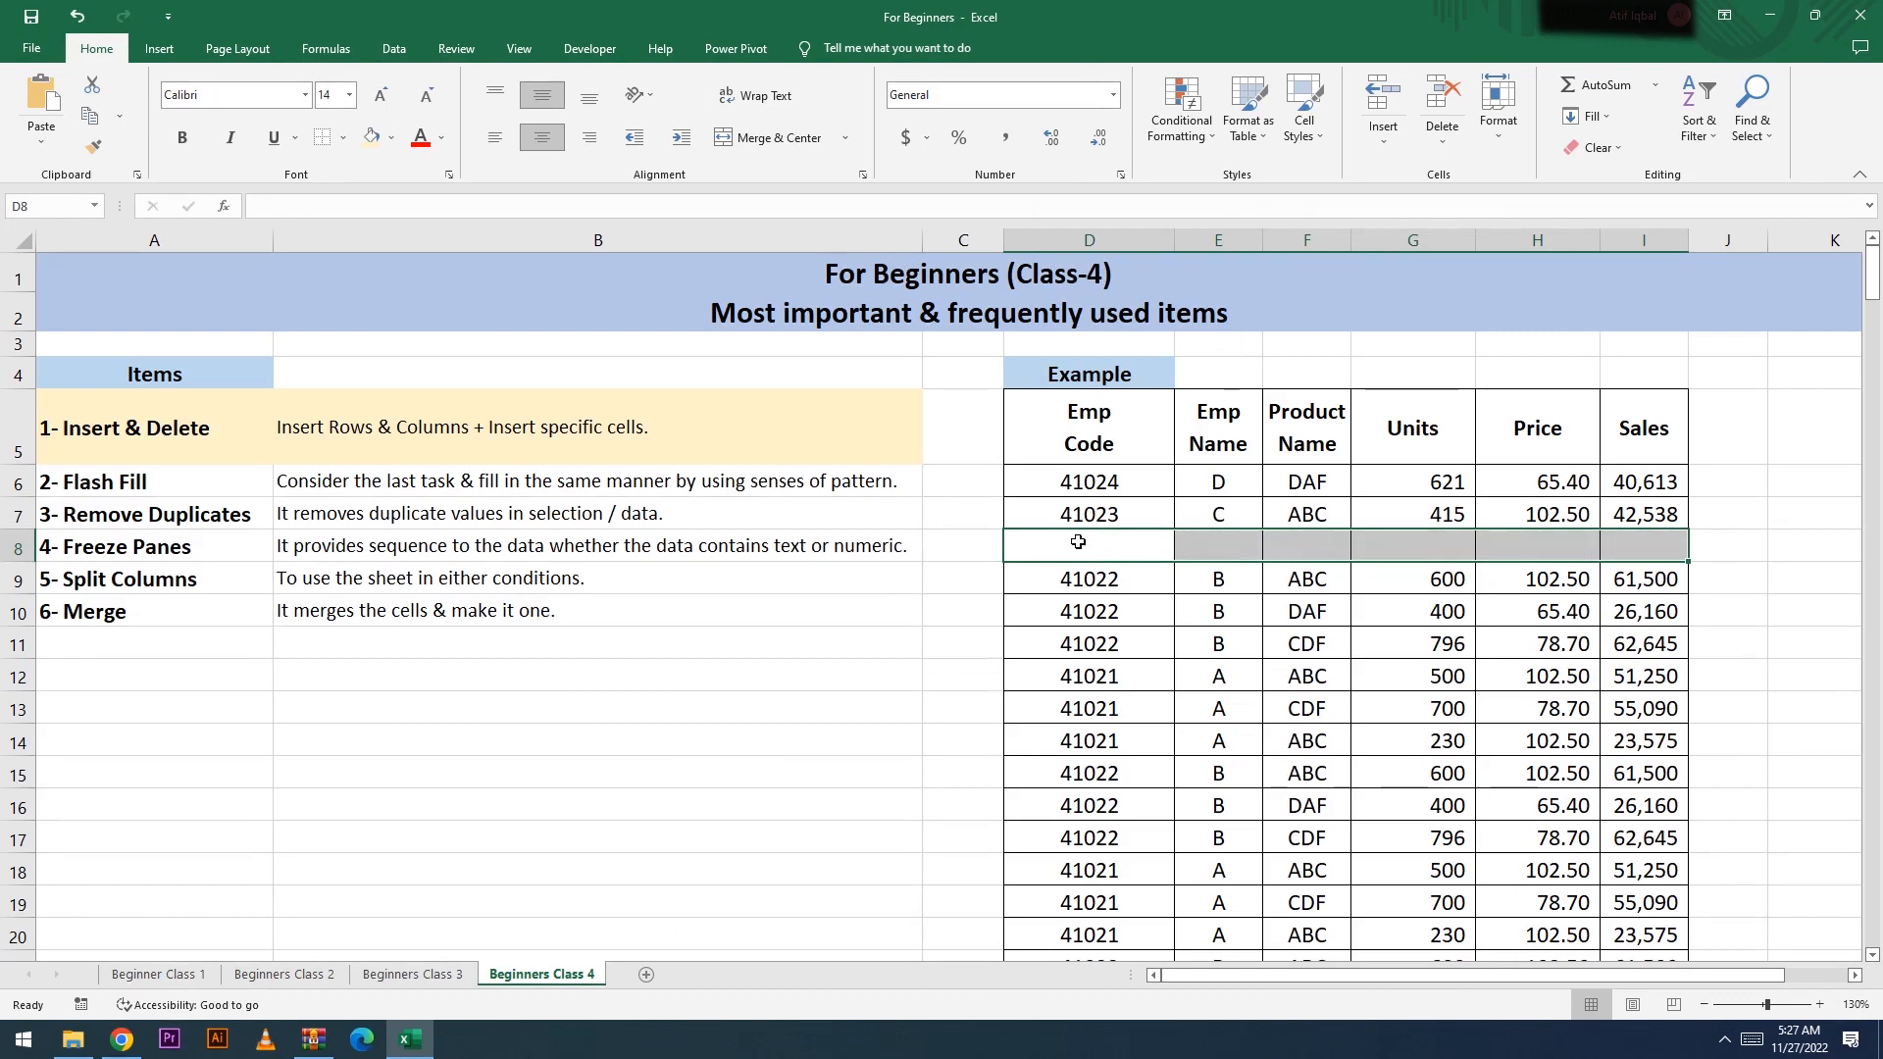
drag(1080, 545, 1627, 541)
key(ctrl+z)
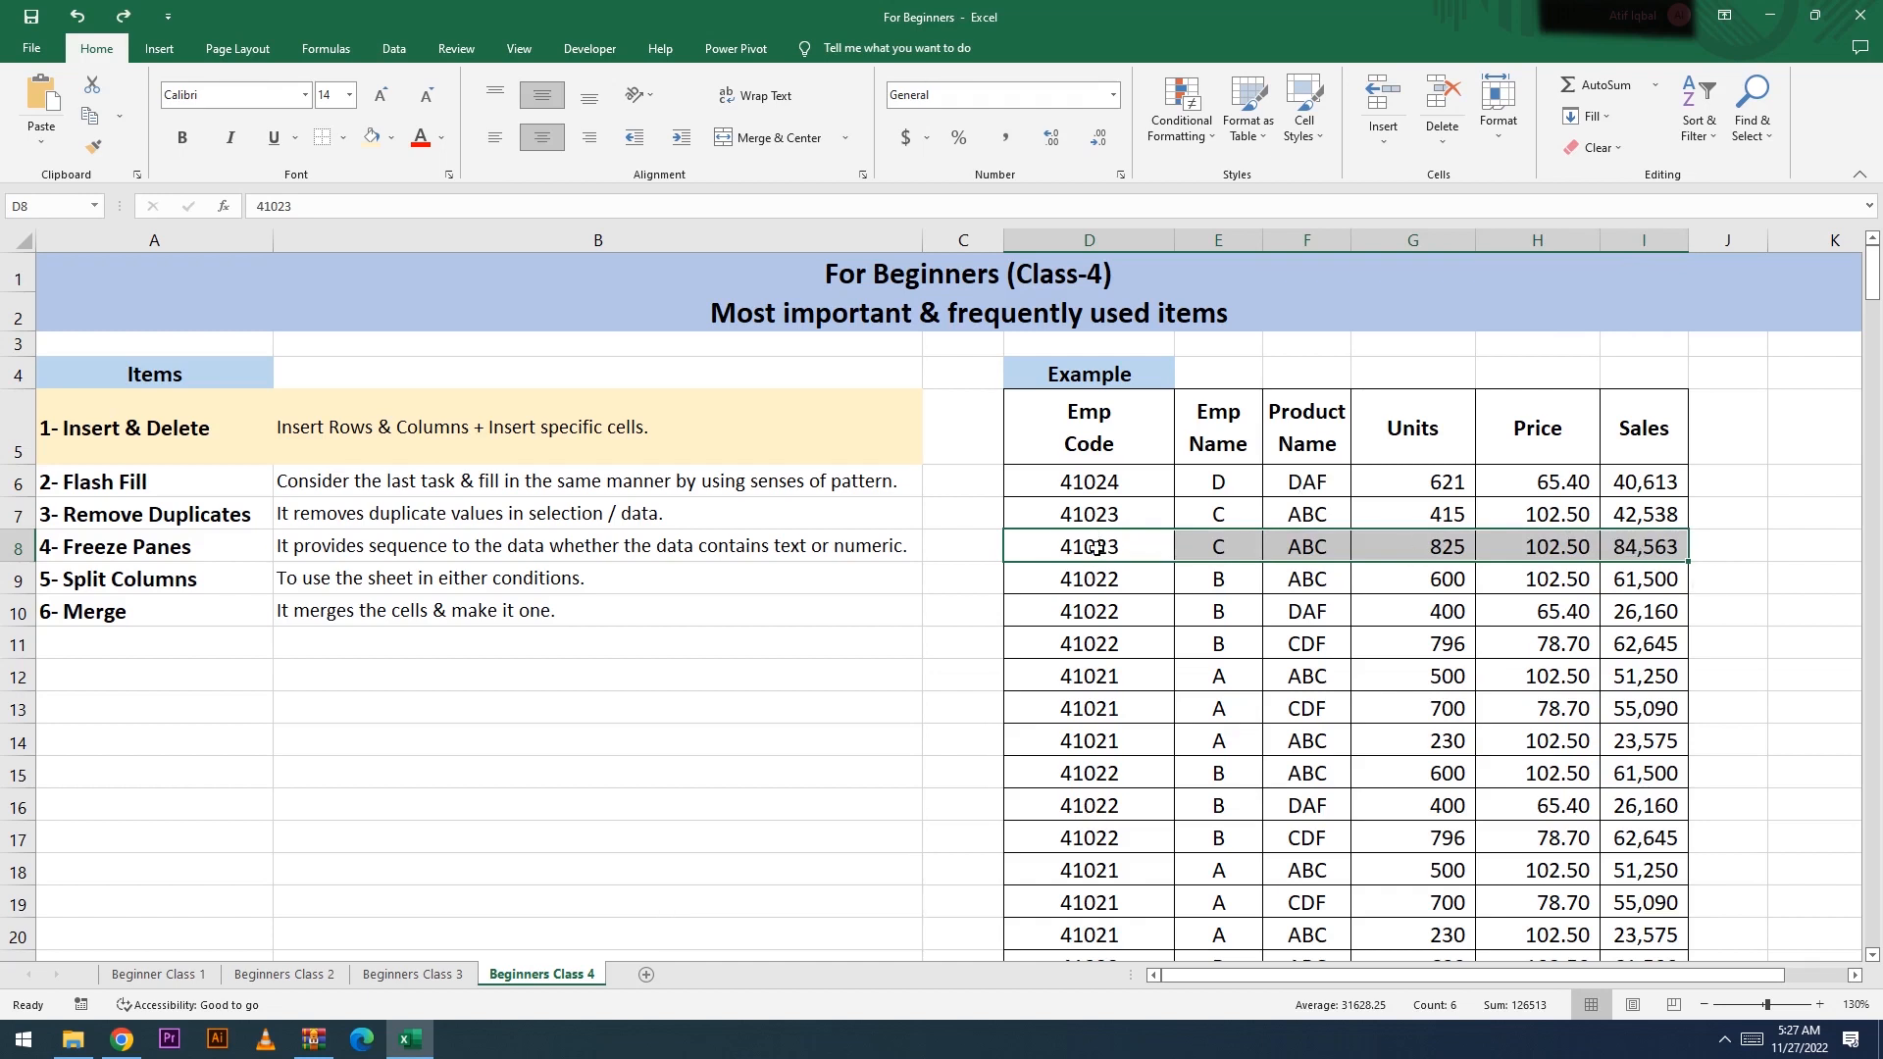
Step: Delete cells D8:I8 from the example table, shifting the cells below up
right_click(1095, 547)
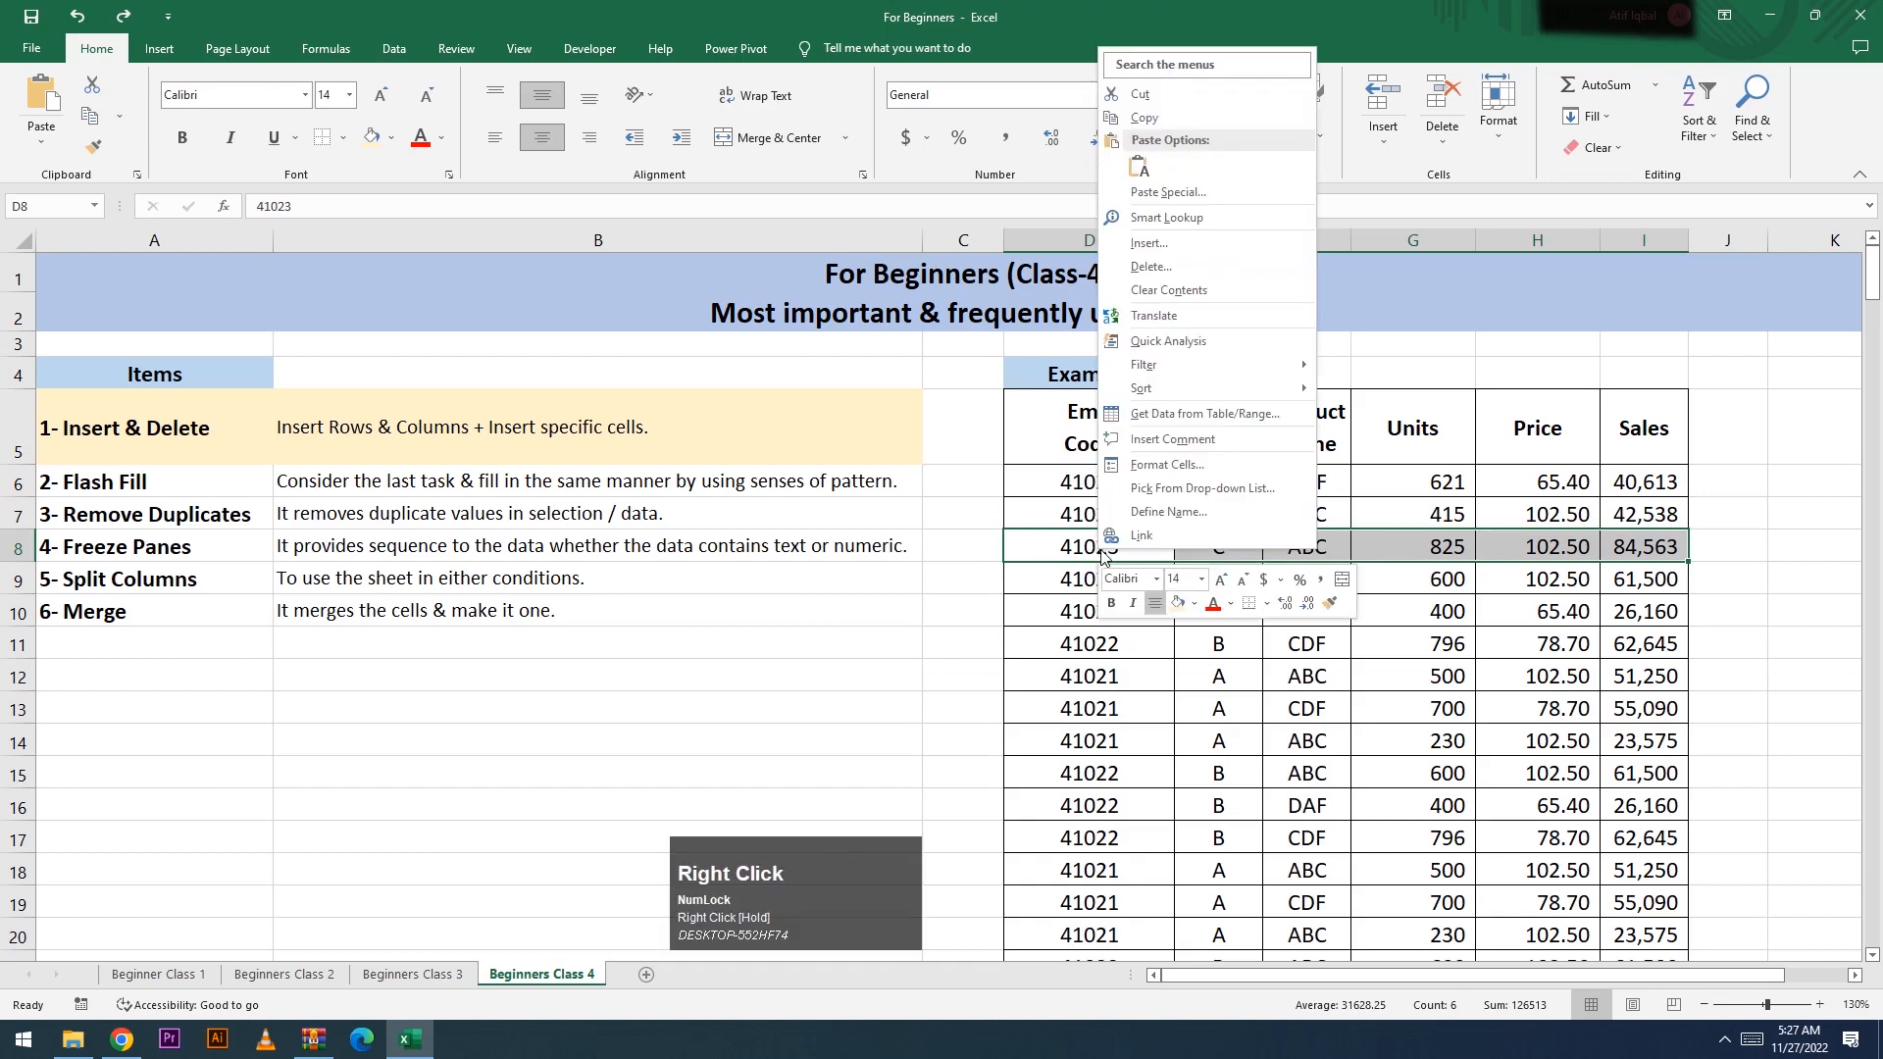
click(1156, 273)
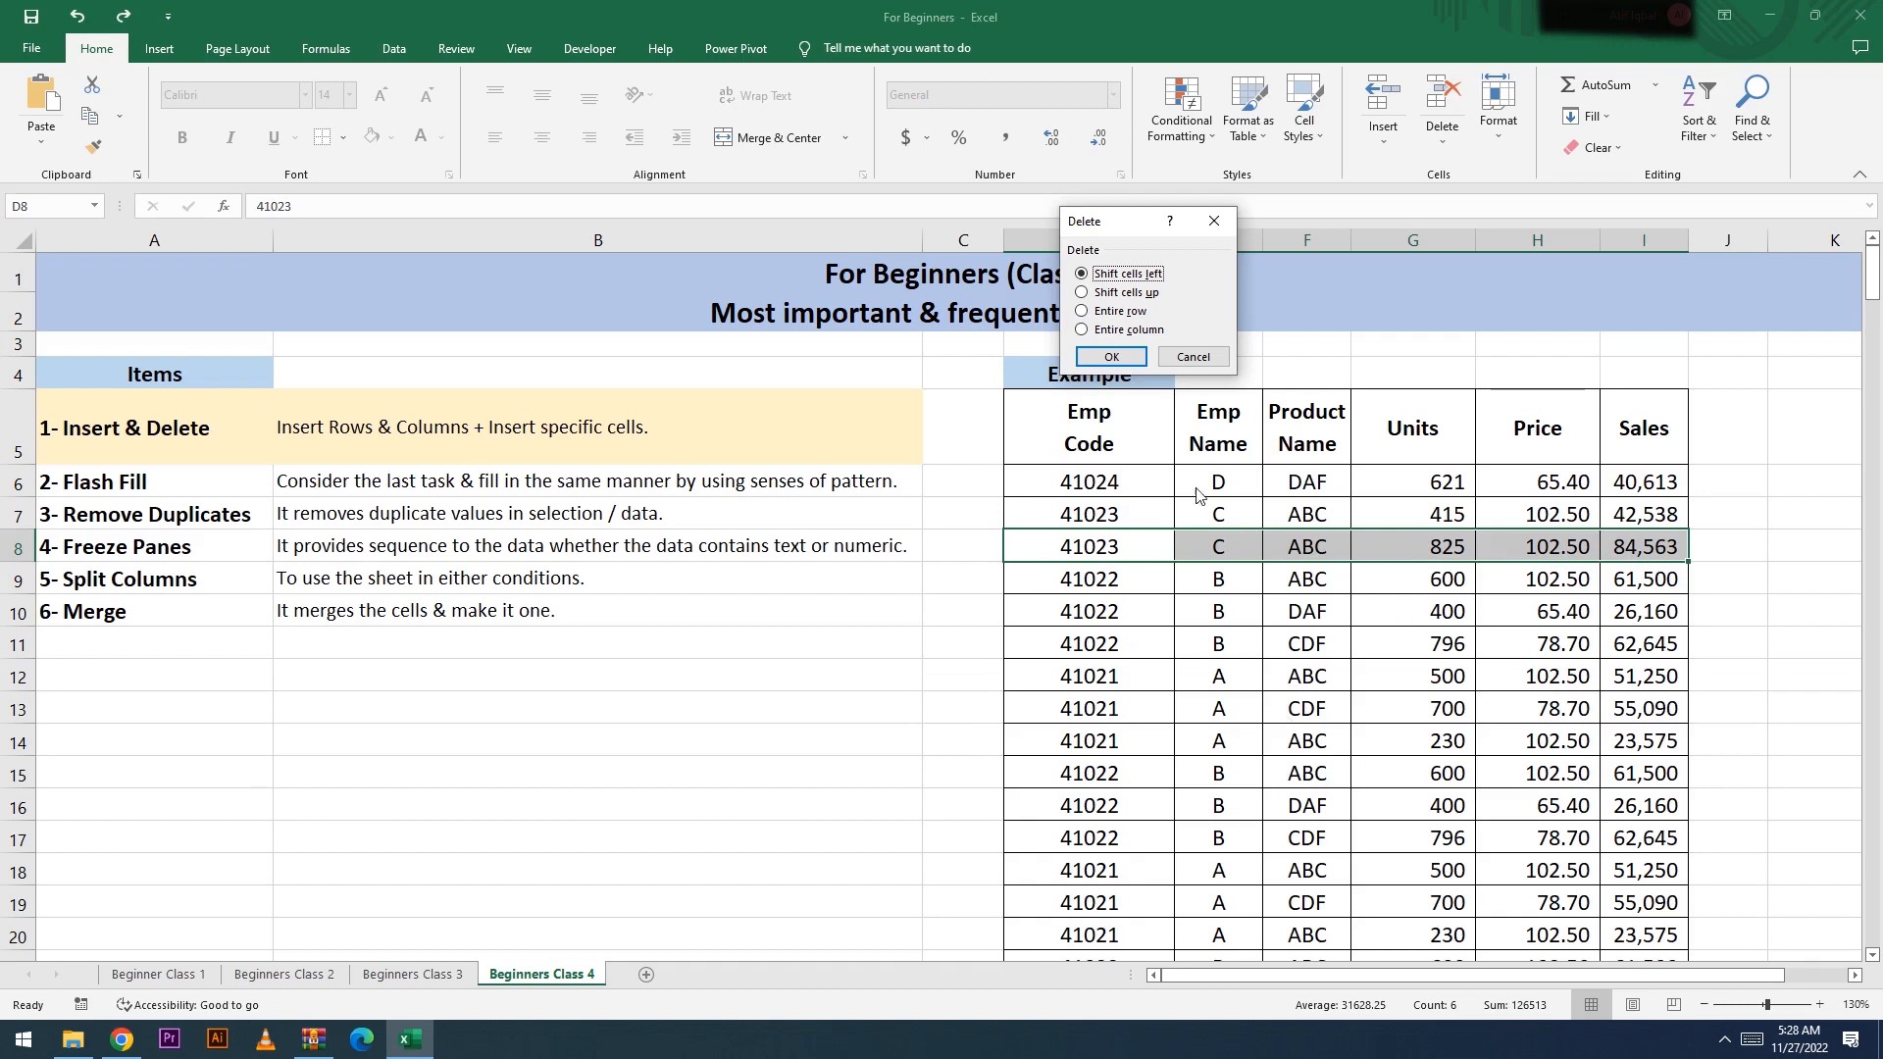
click(1084, 294)
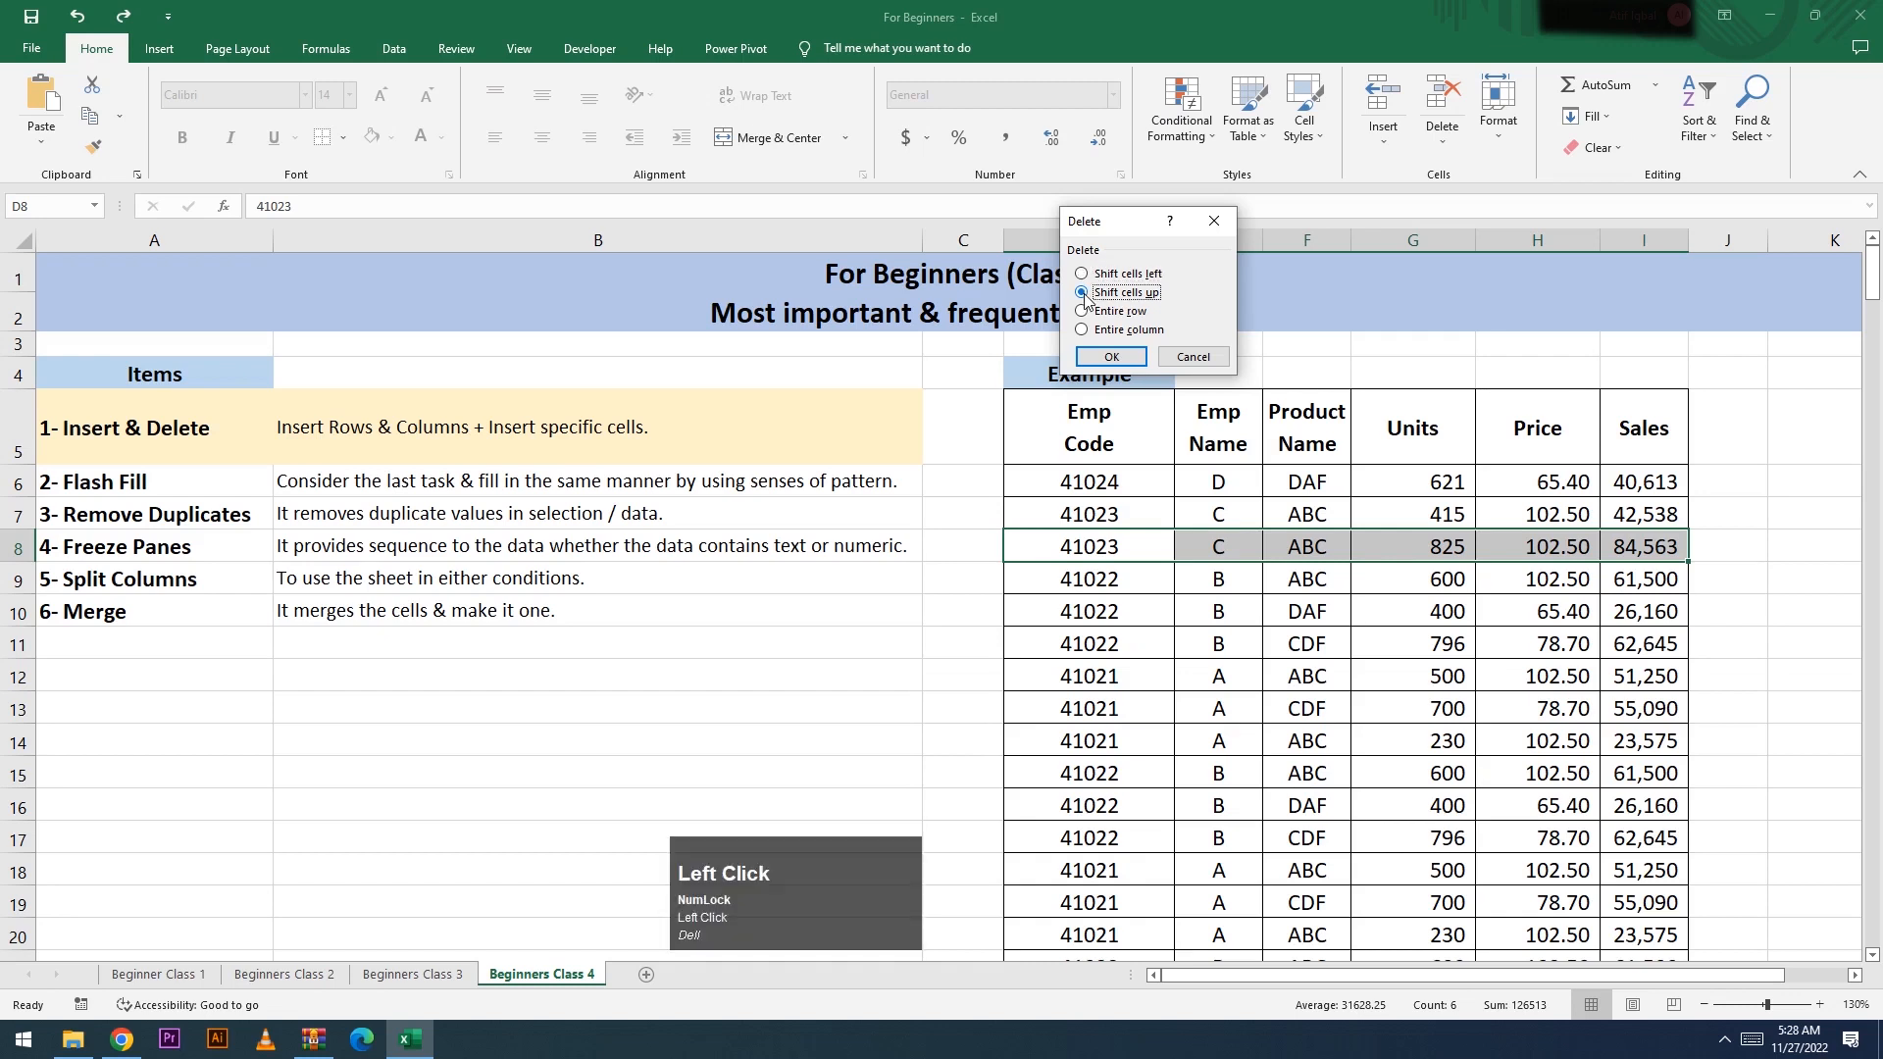
click(1123, 362)
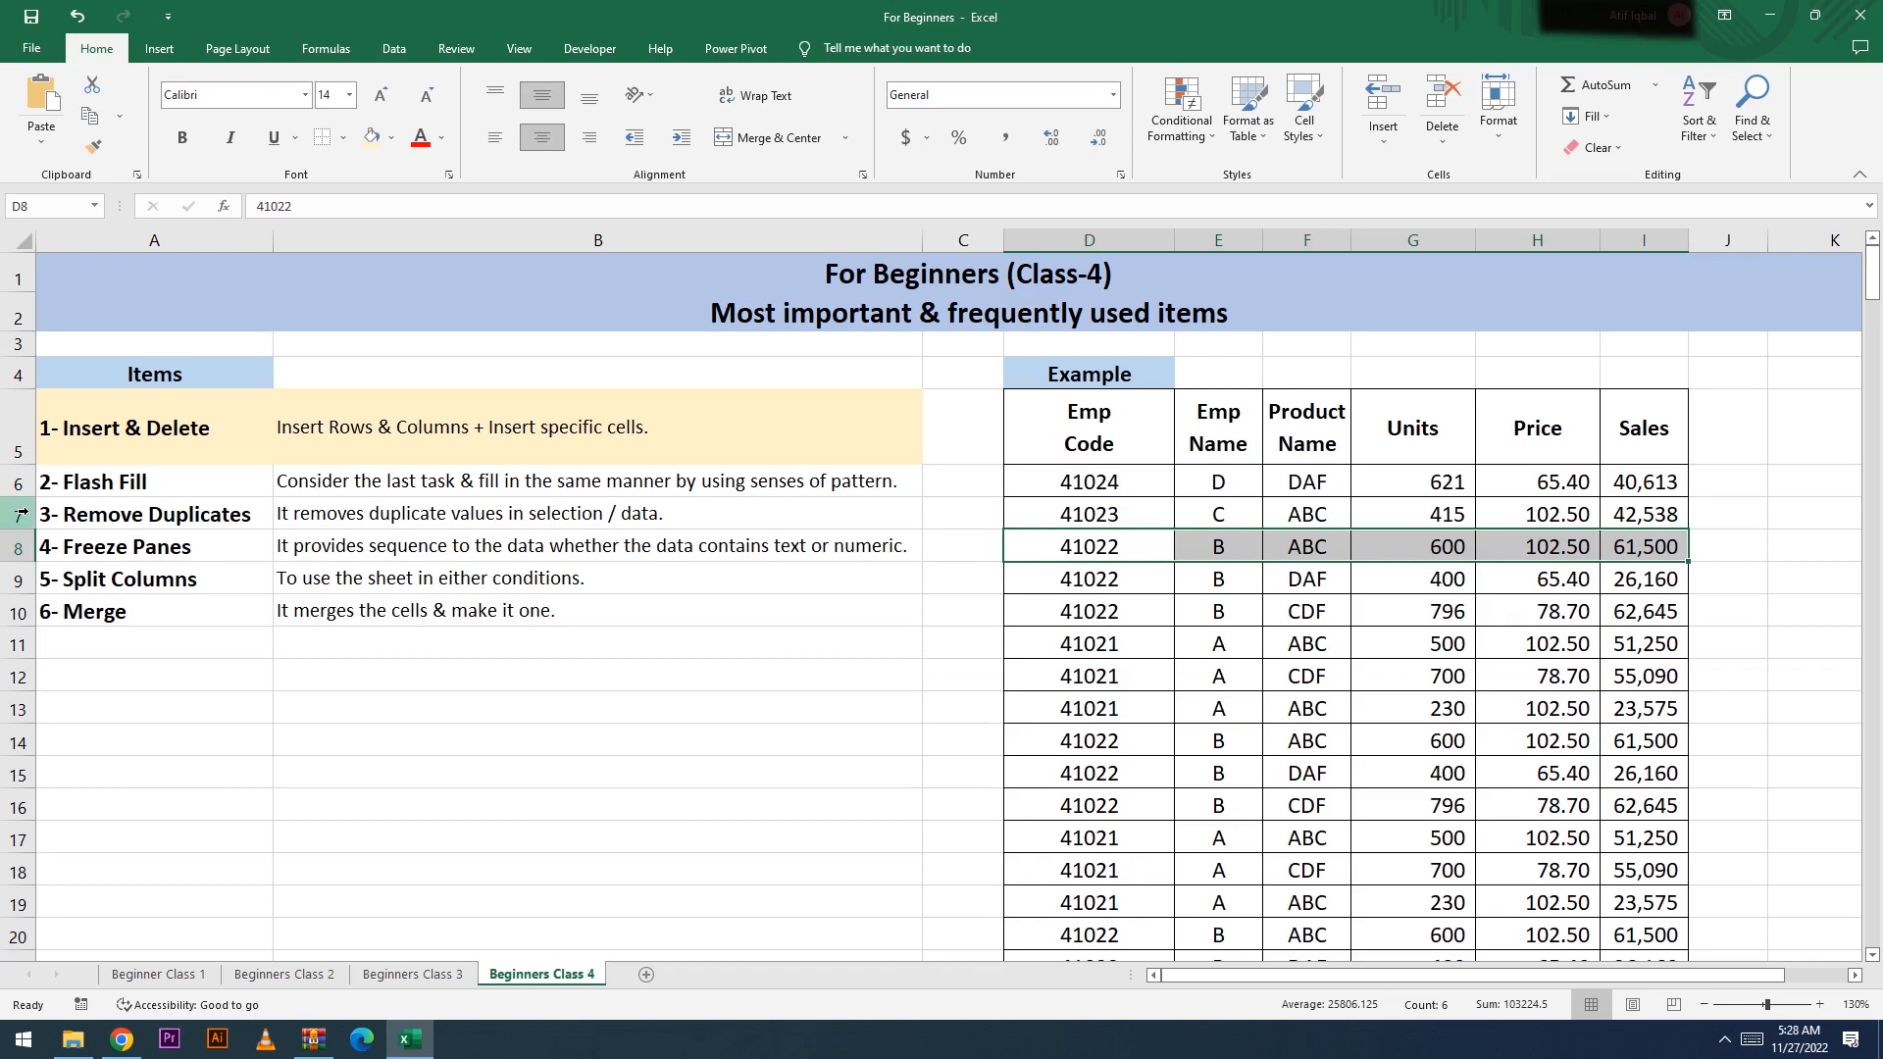
Step: Insert a whole row above row 8 using its row header and undo the insertion
click(20, 547)
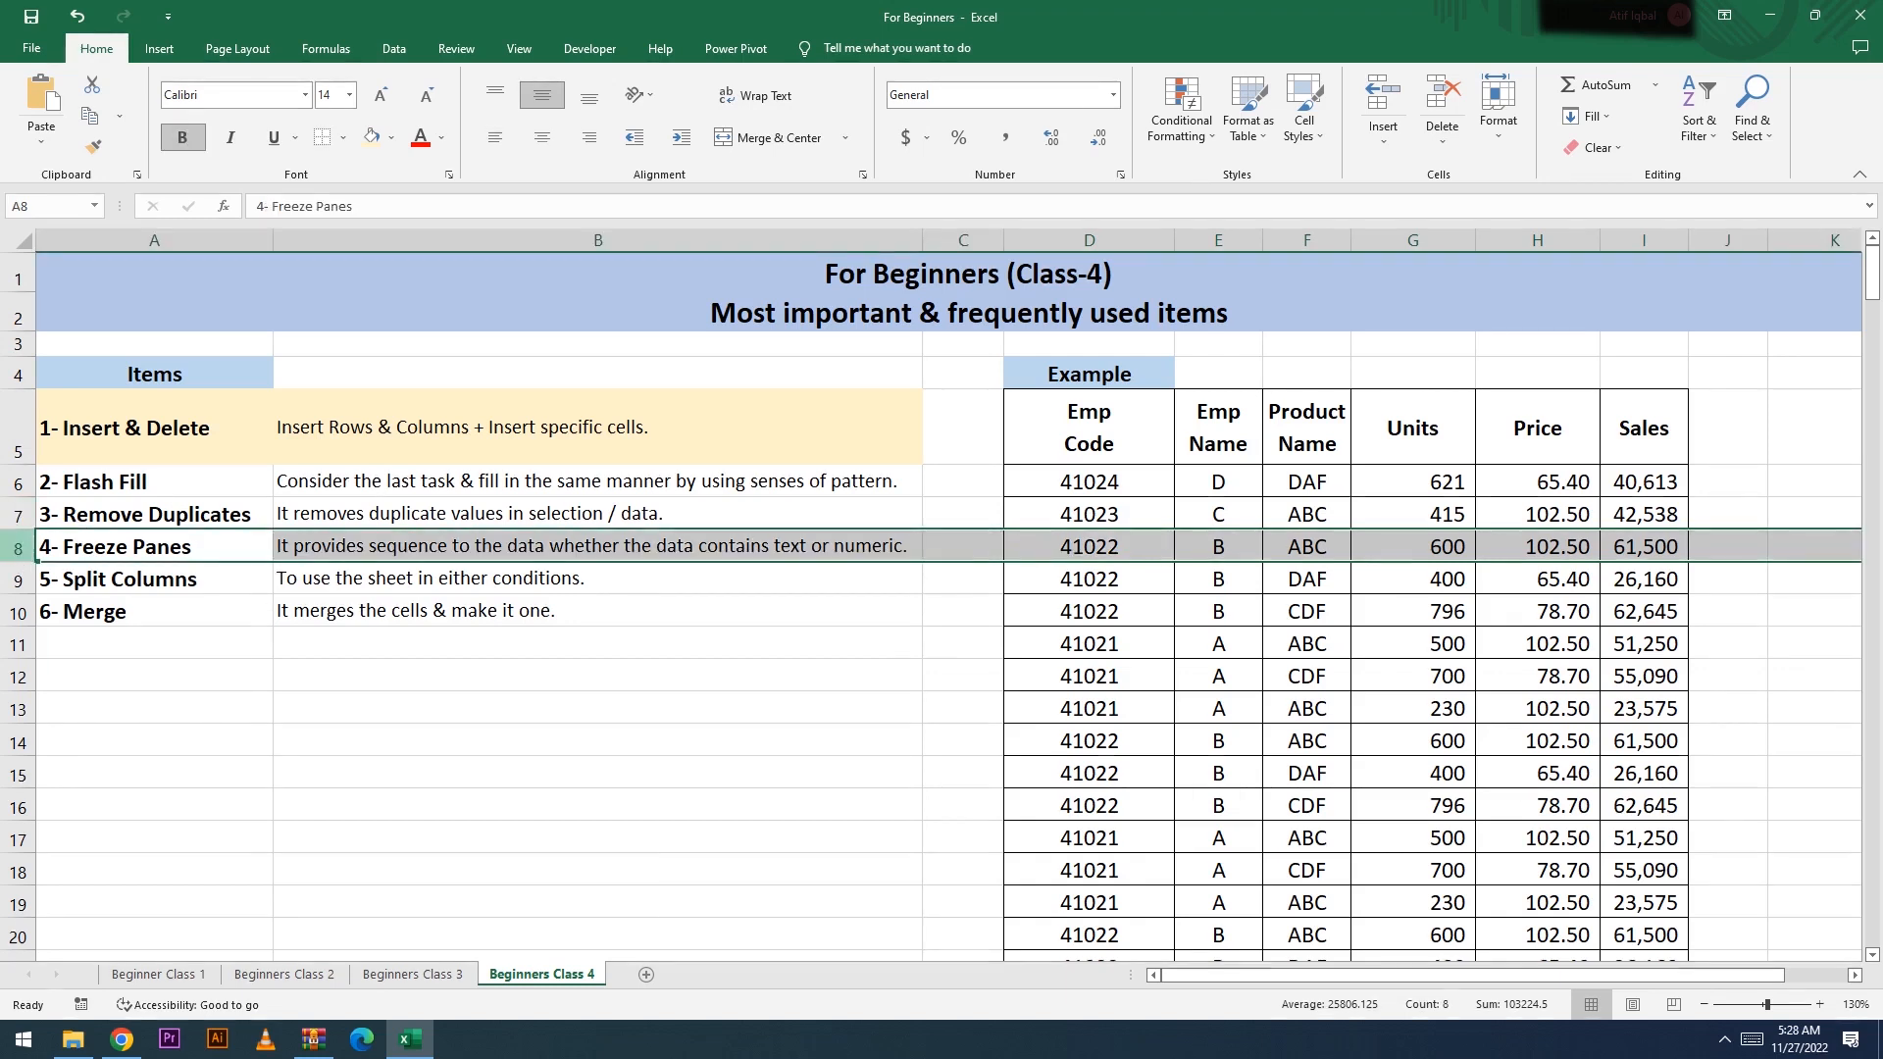
right_click(20, 548)
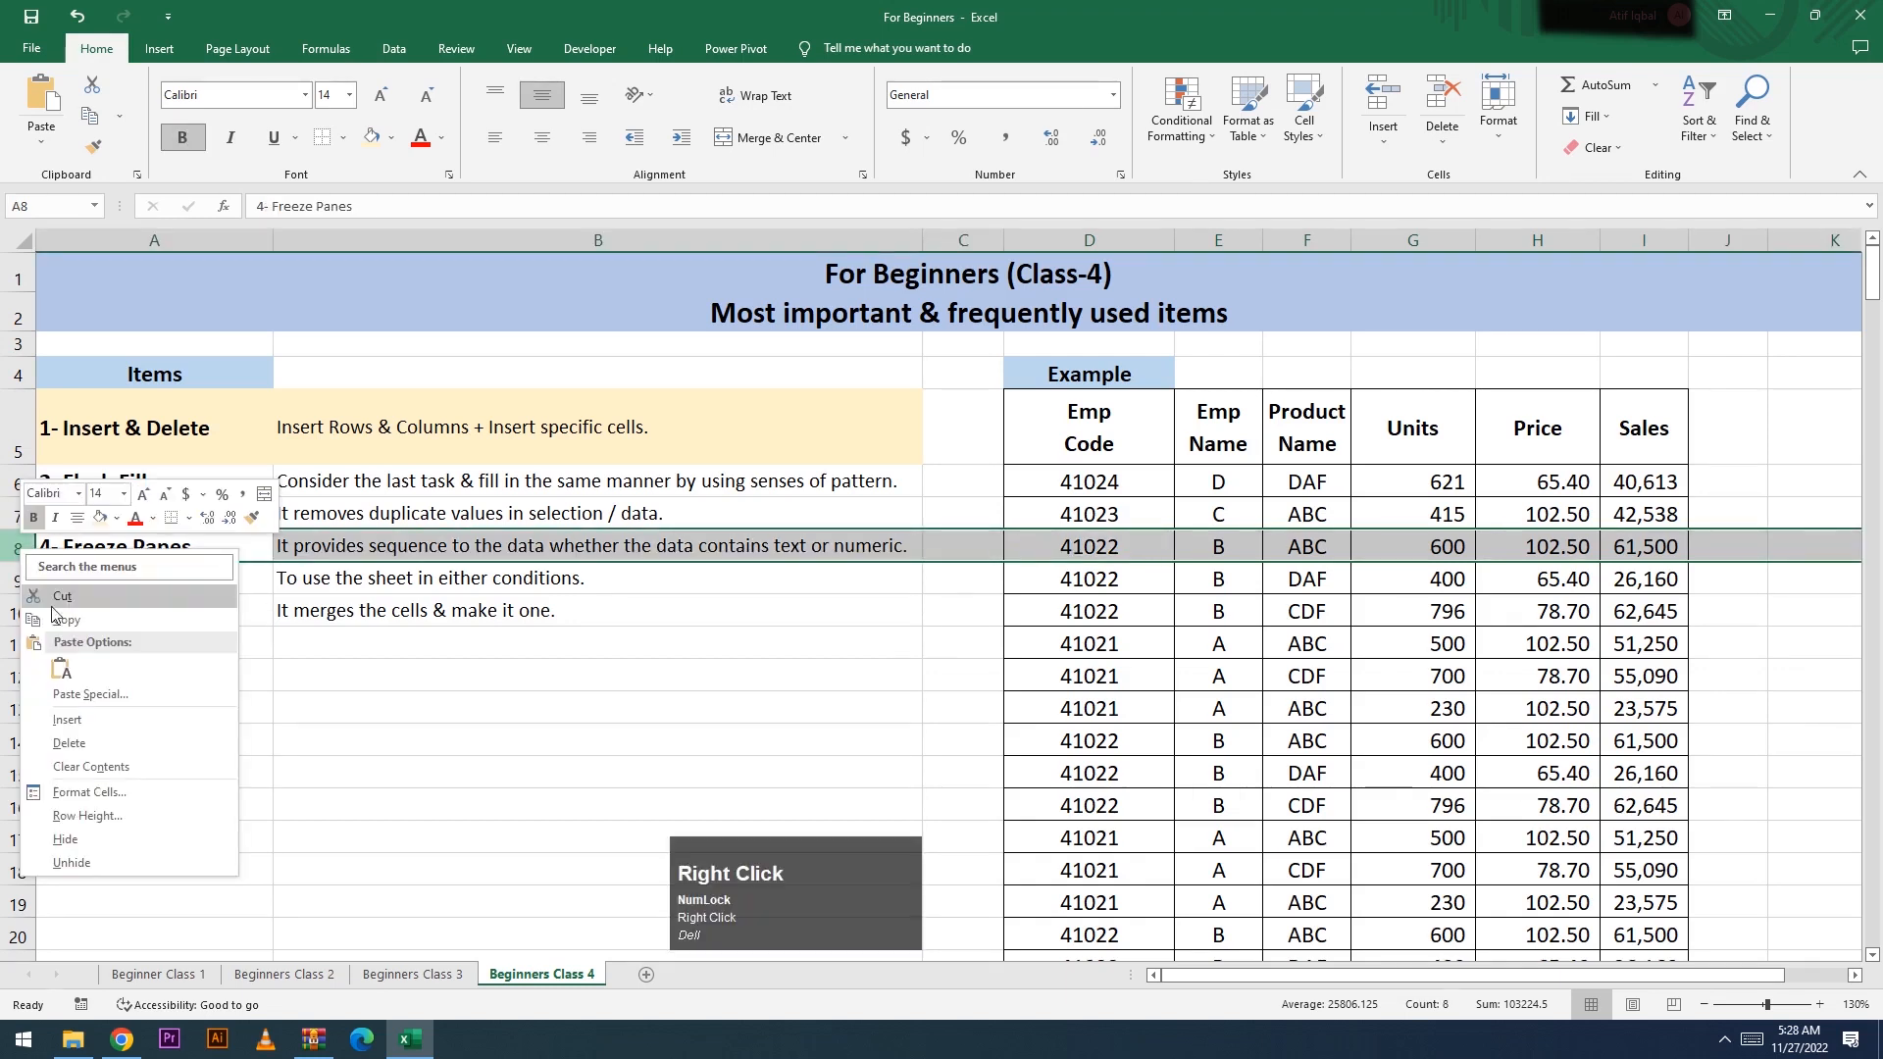
click(74, 725)
key(ctrl+z)
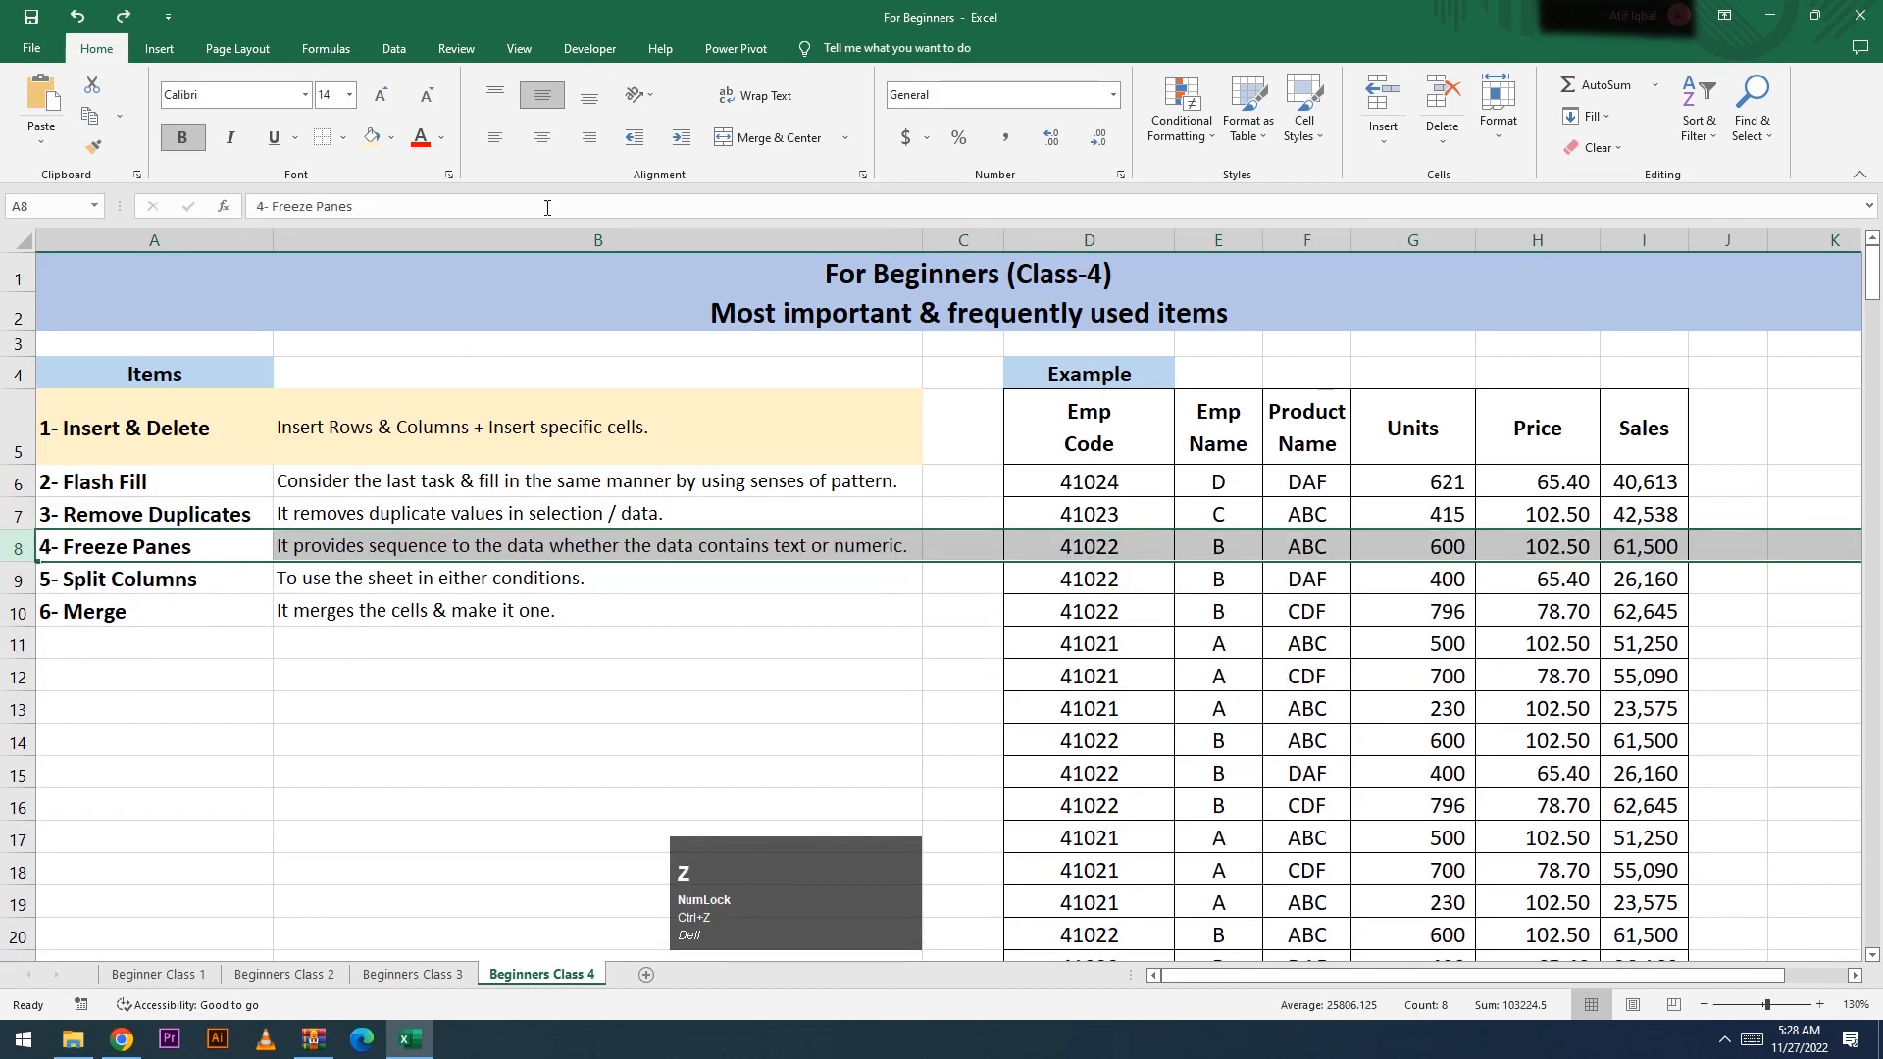
Step: Insert a whole column before column B using its column header and undo the insertion
click(555, 241)
right_click(557, 243)
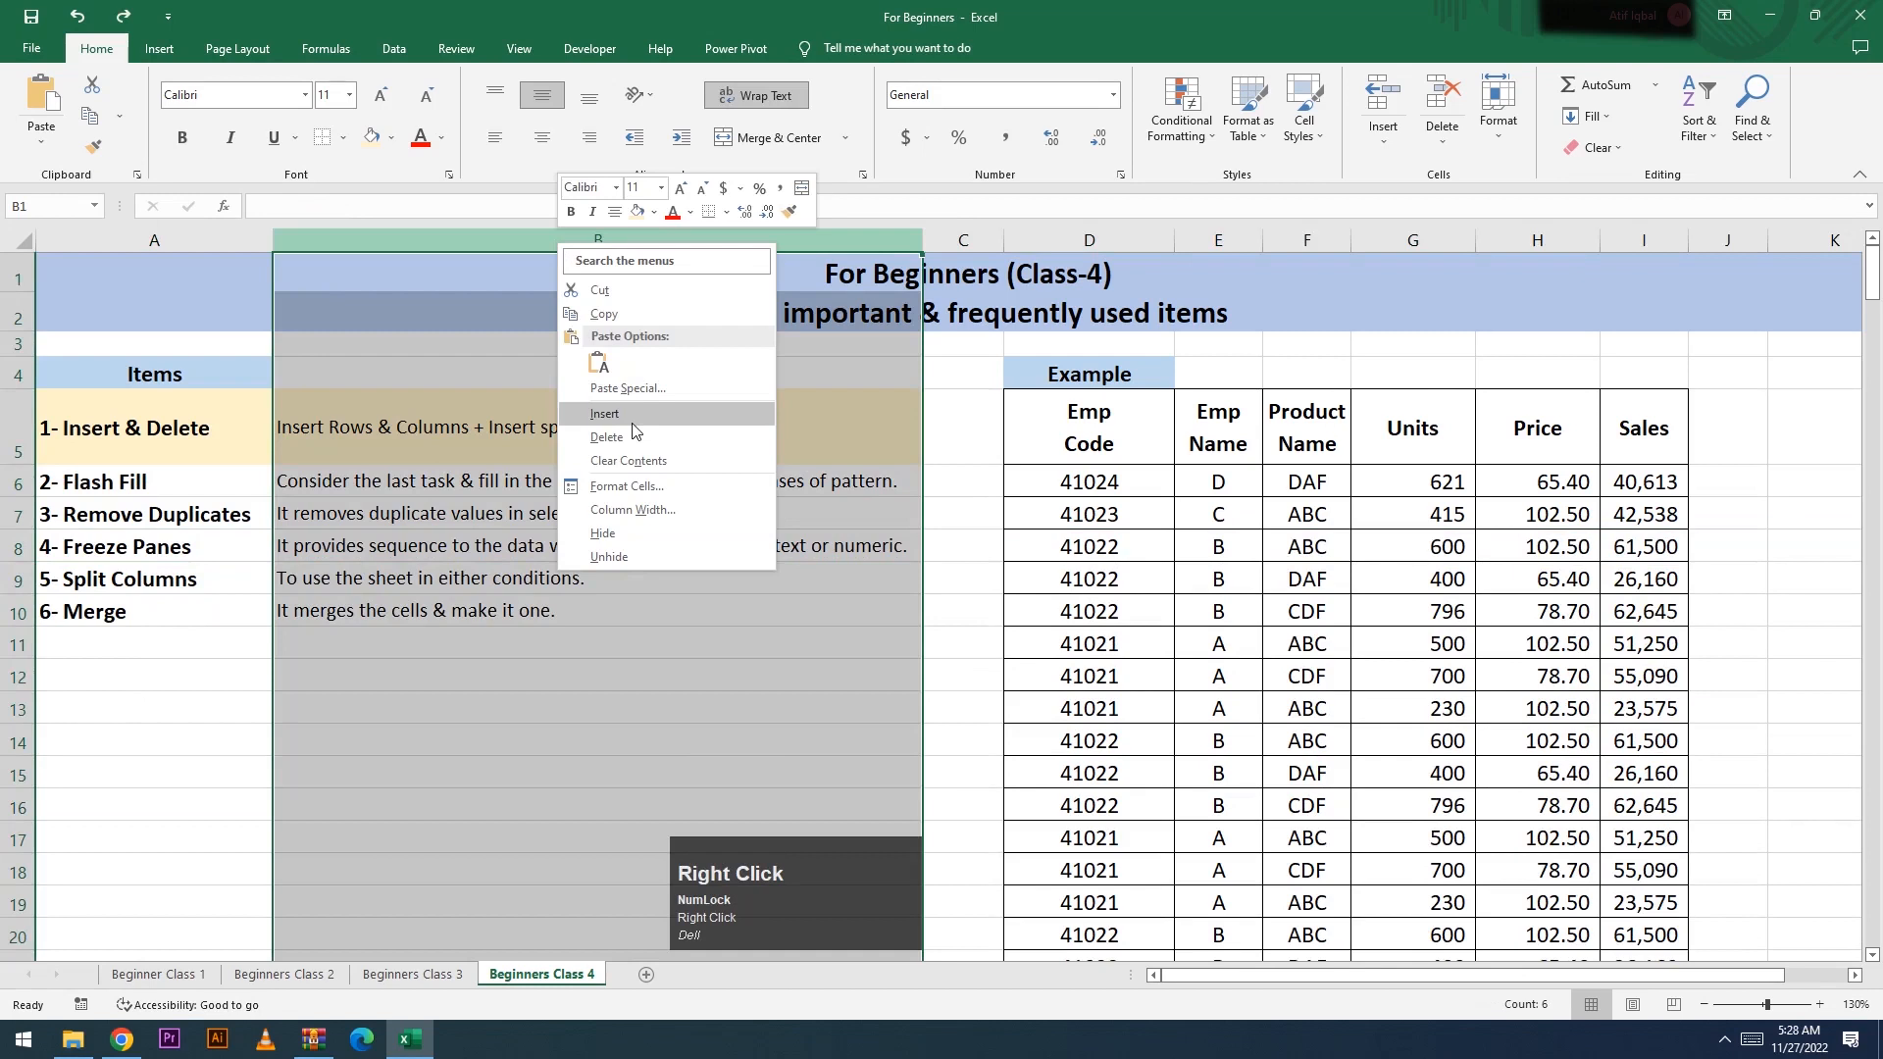
click(610, 412)
key(ctrl+z)
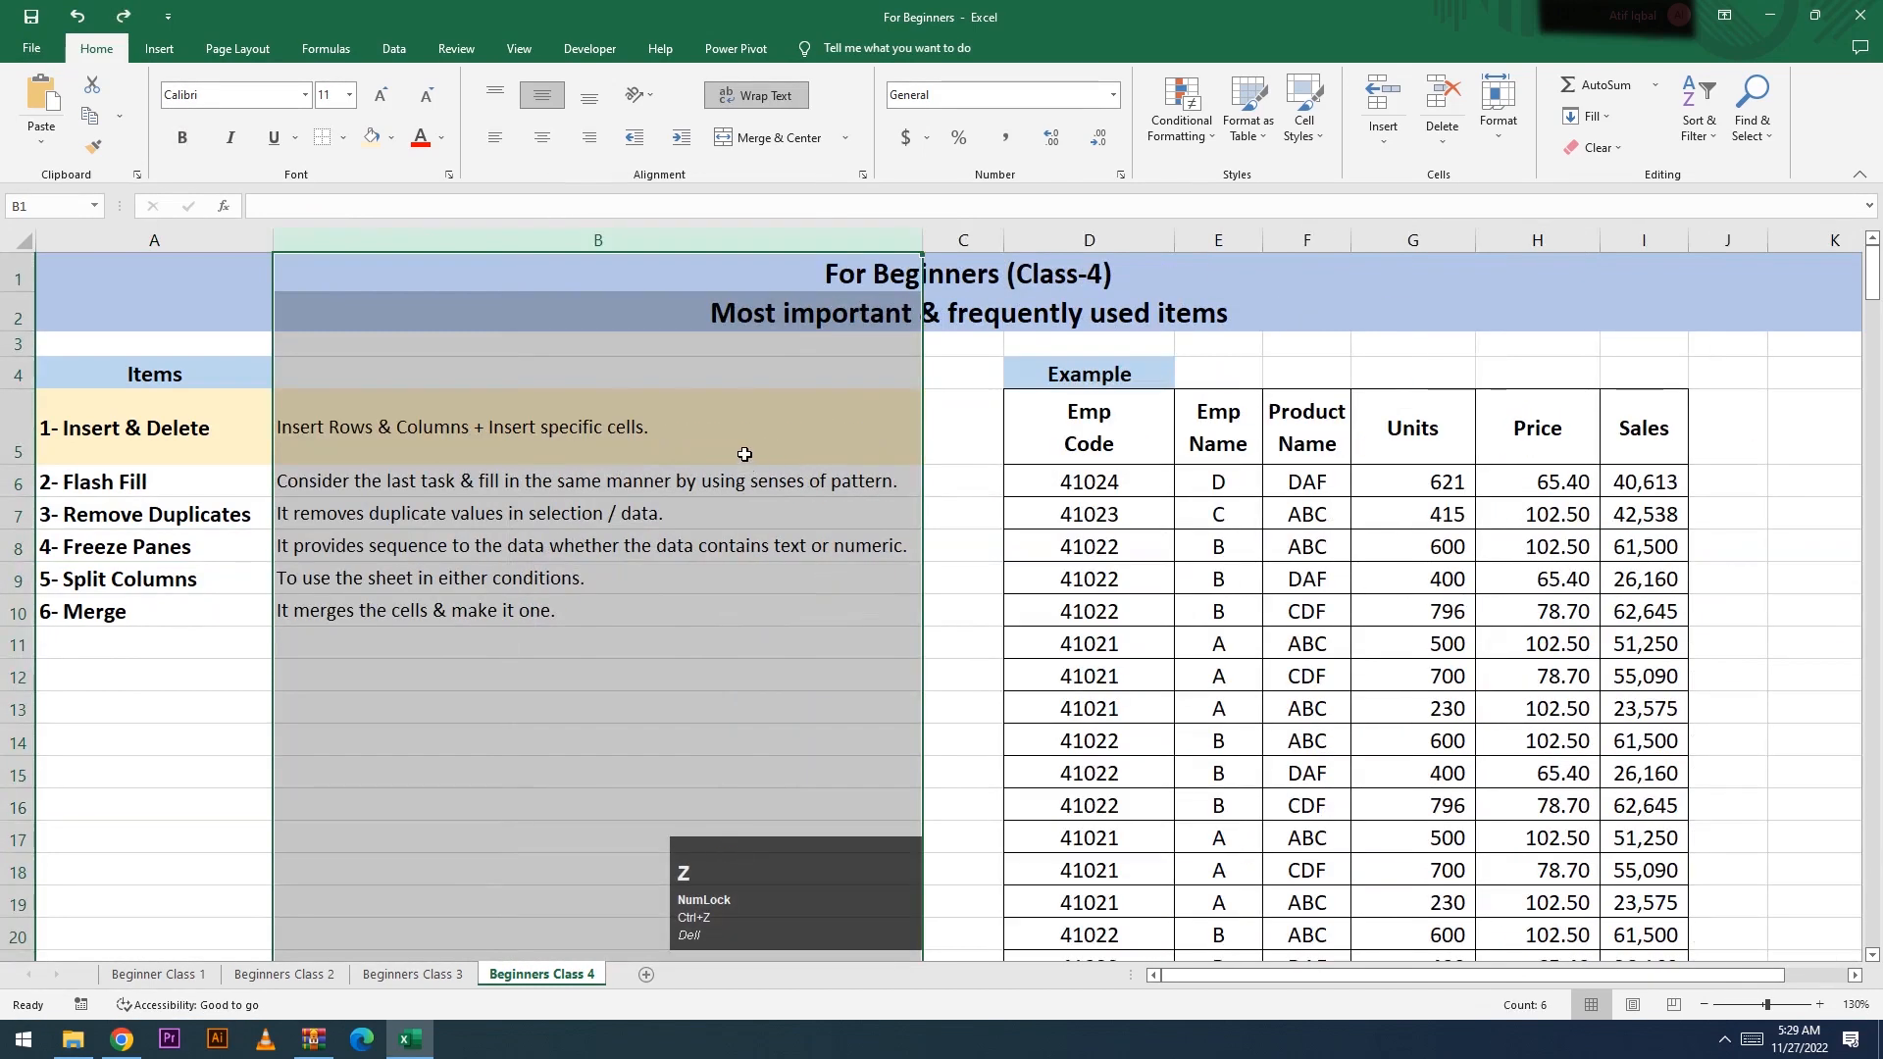
click(1091, 443)
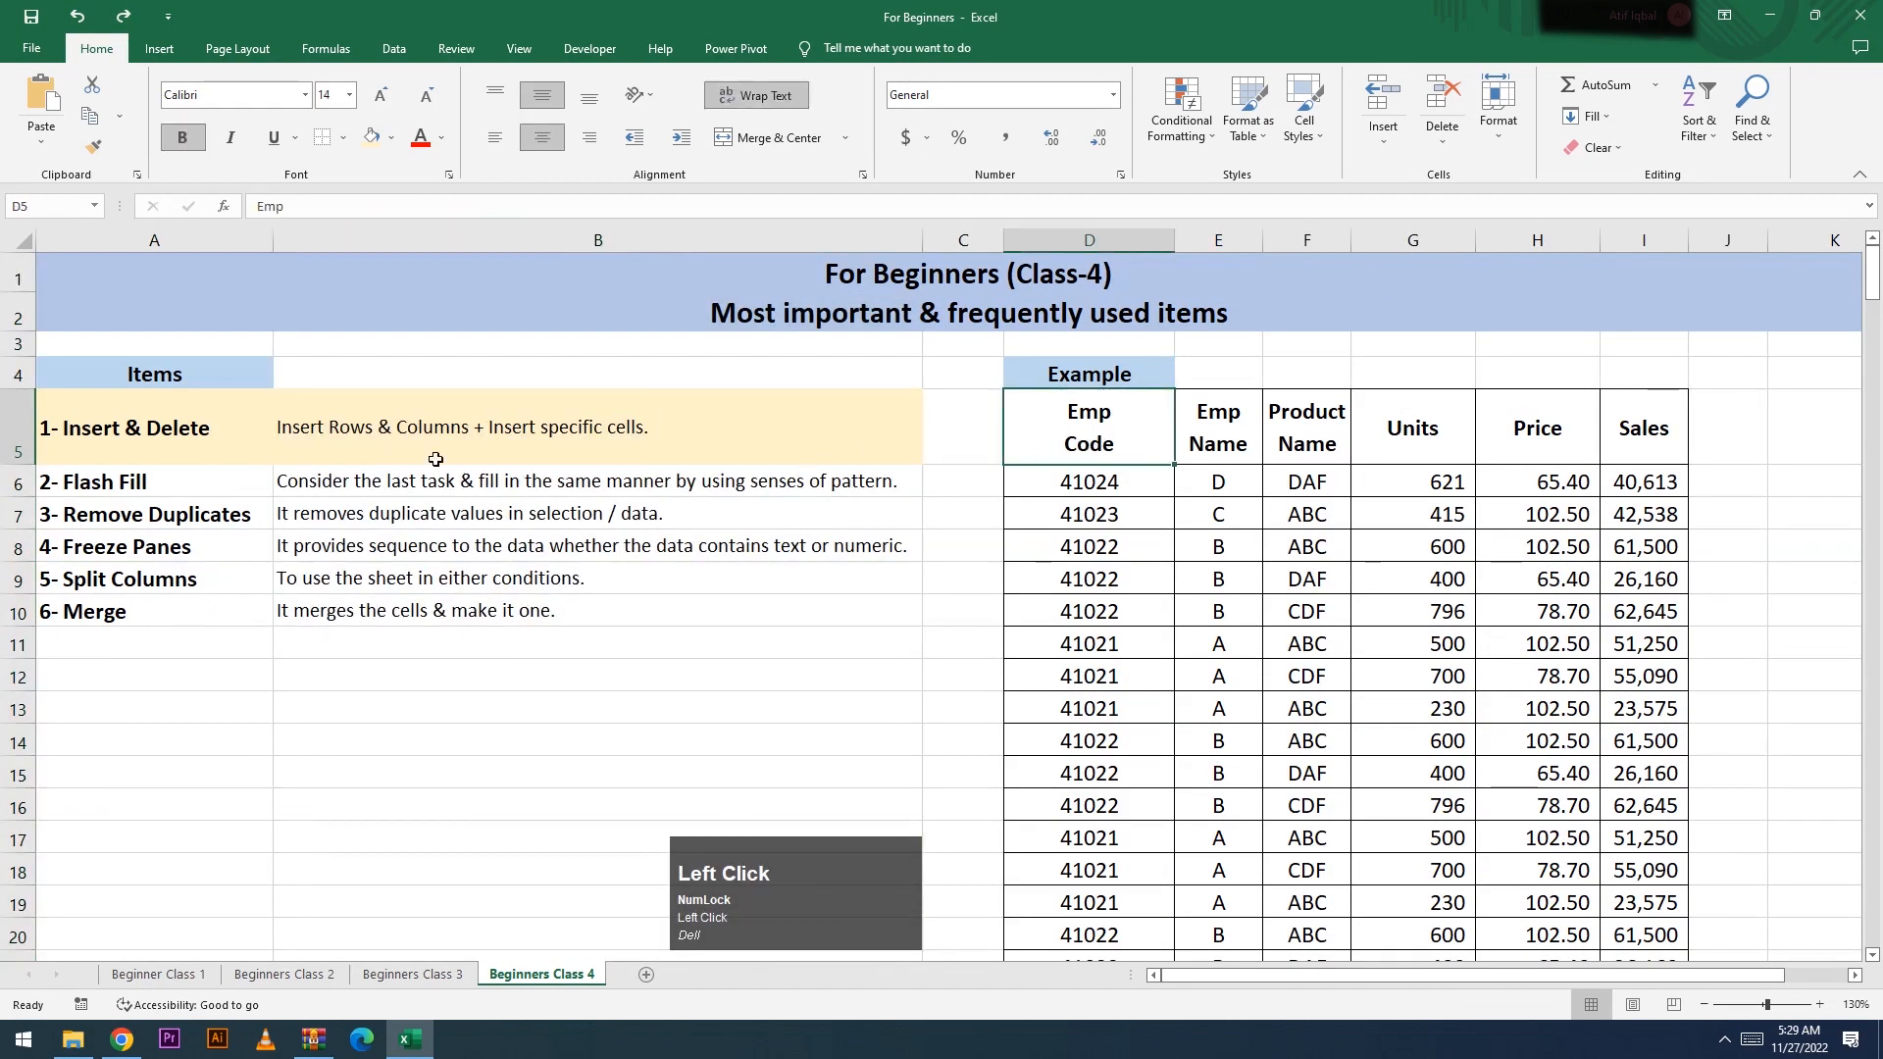
click(1116, 538)
drag(1116, 538, 1638, 542)
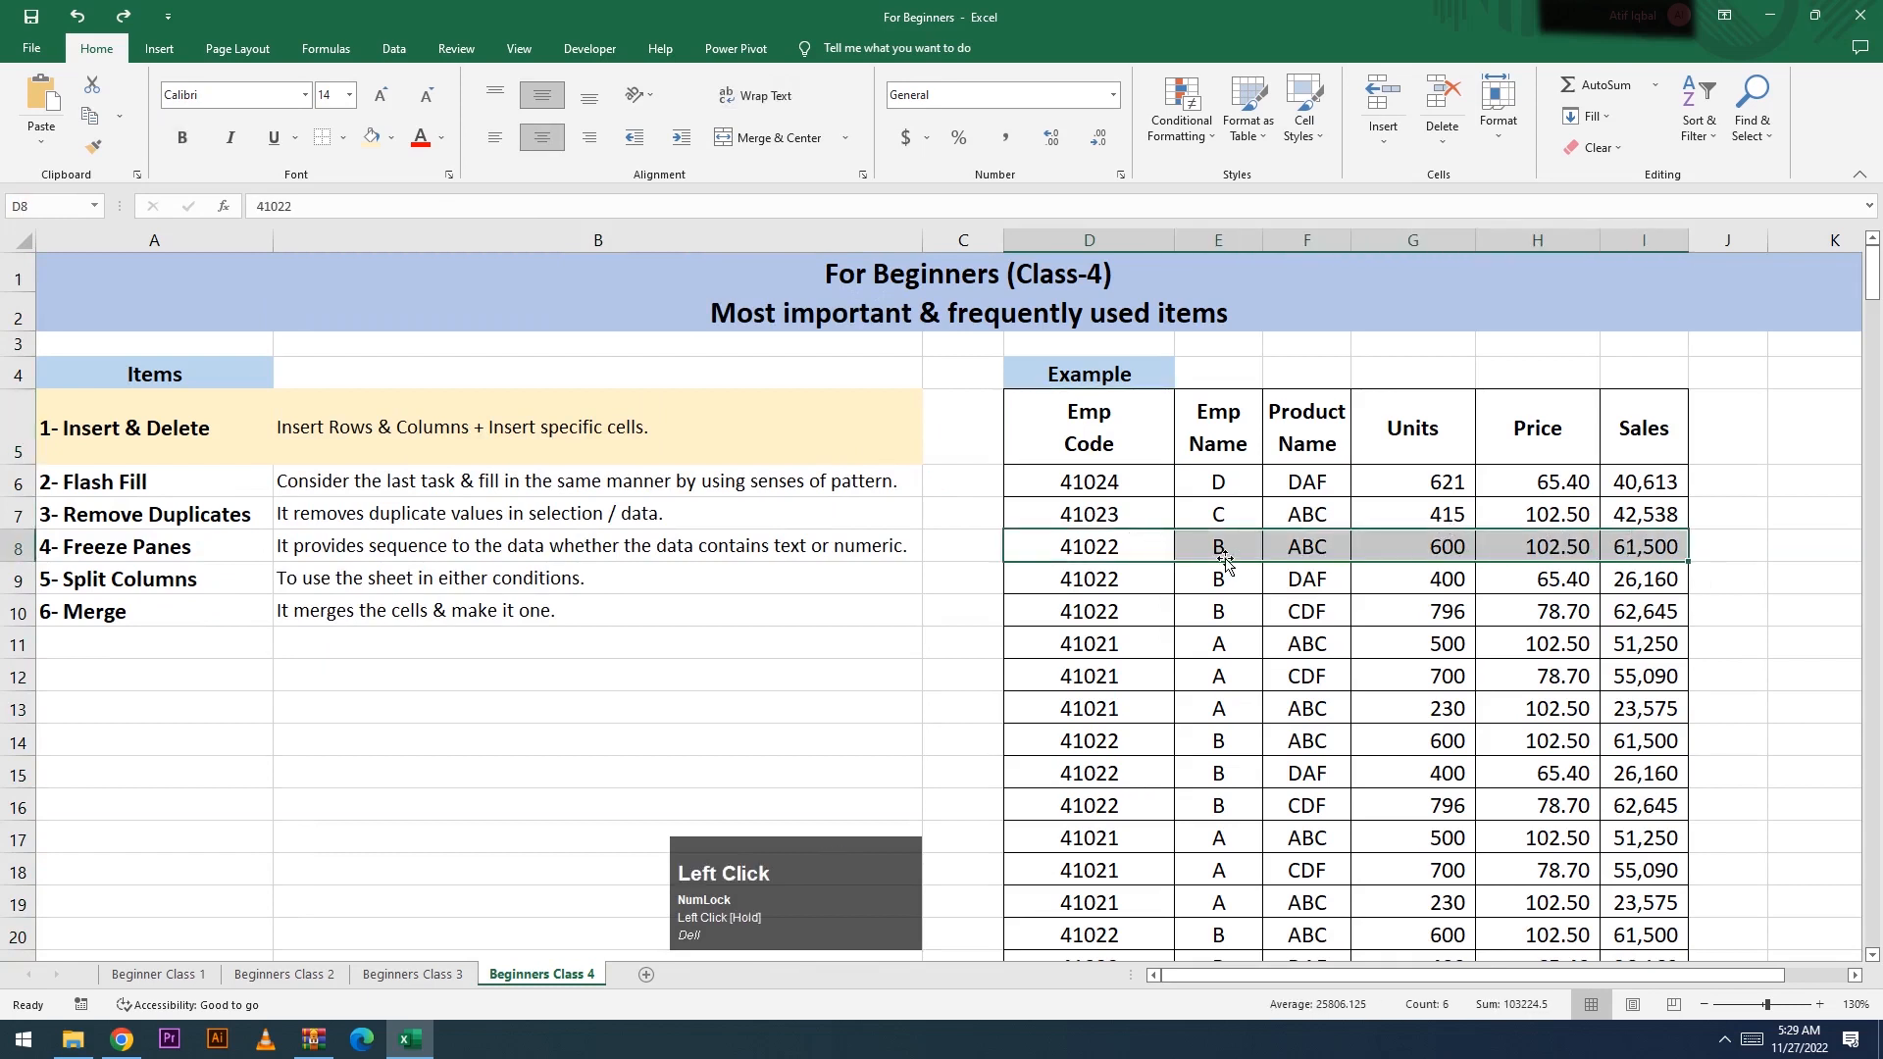
click(237, 446)
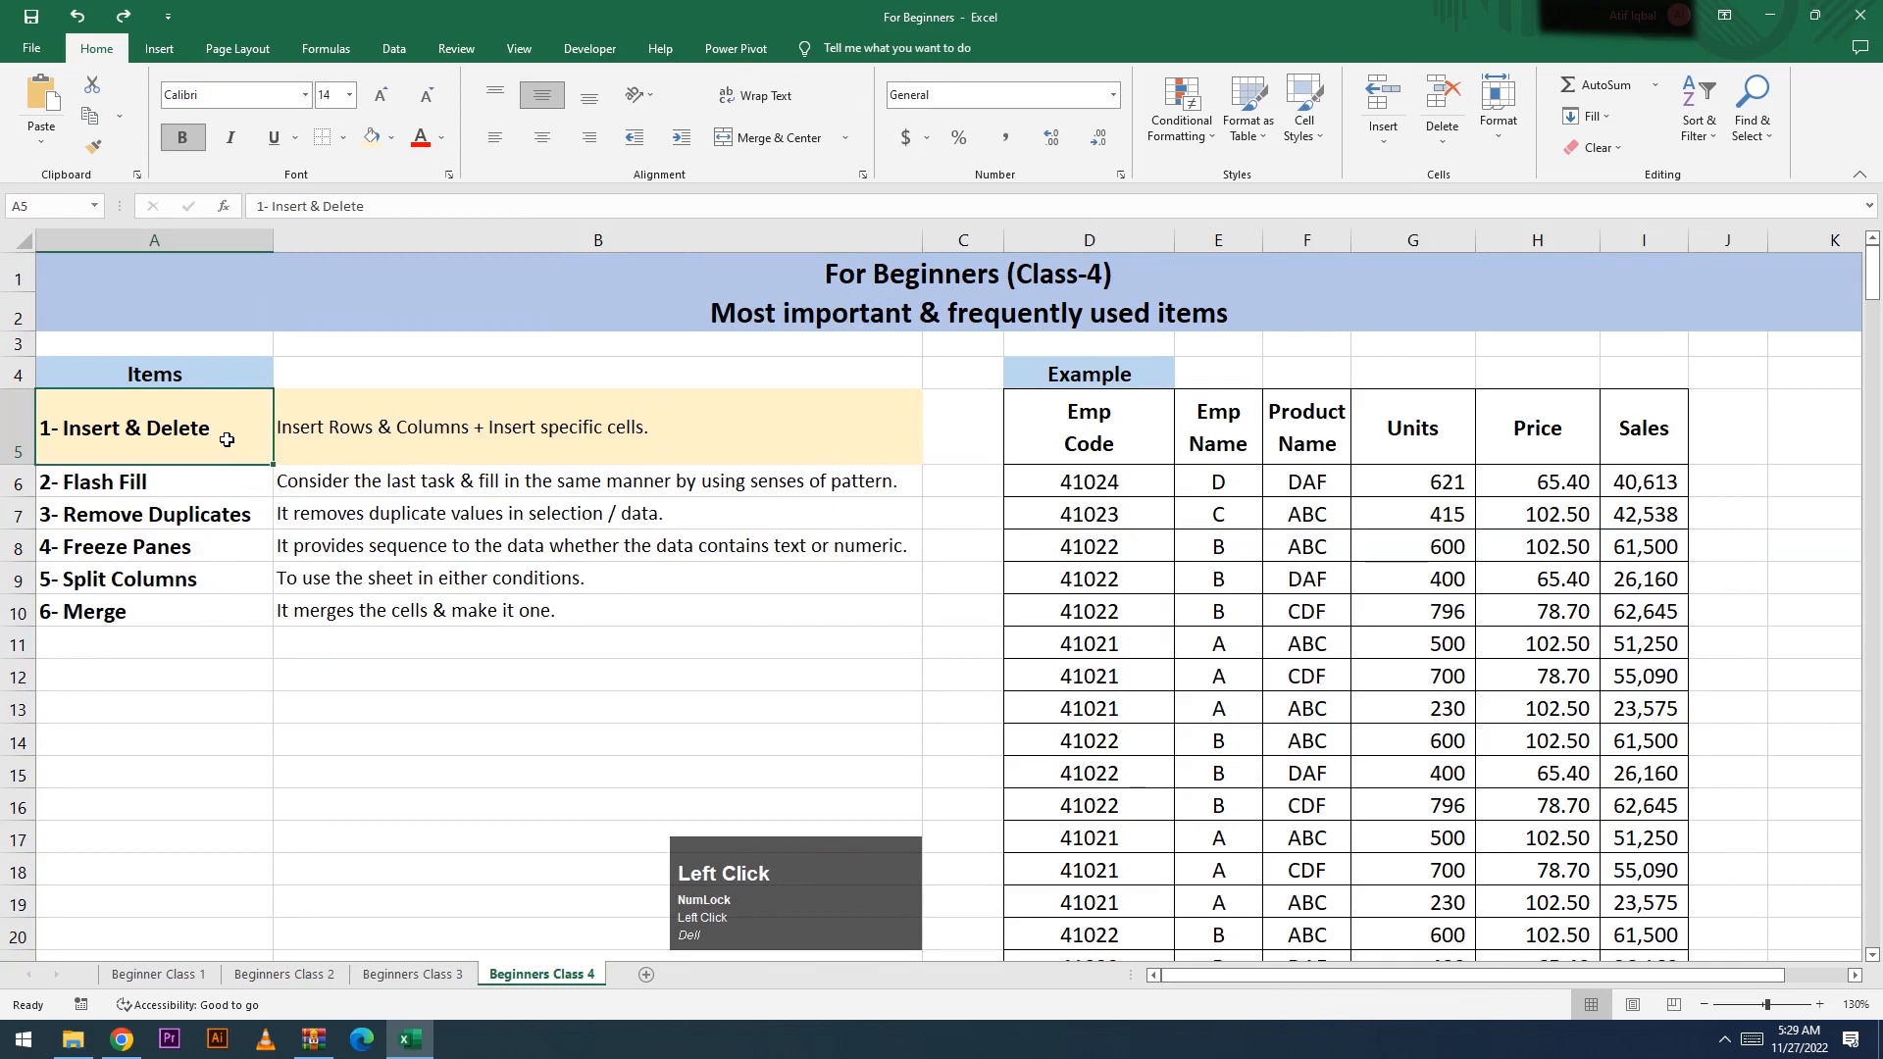
click(225, 482)
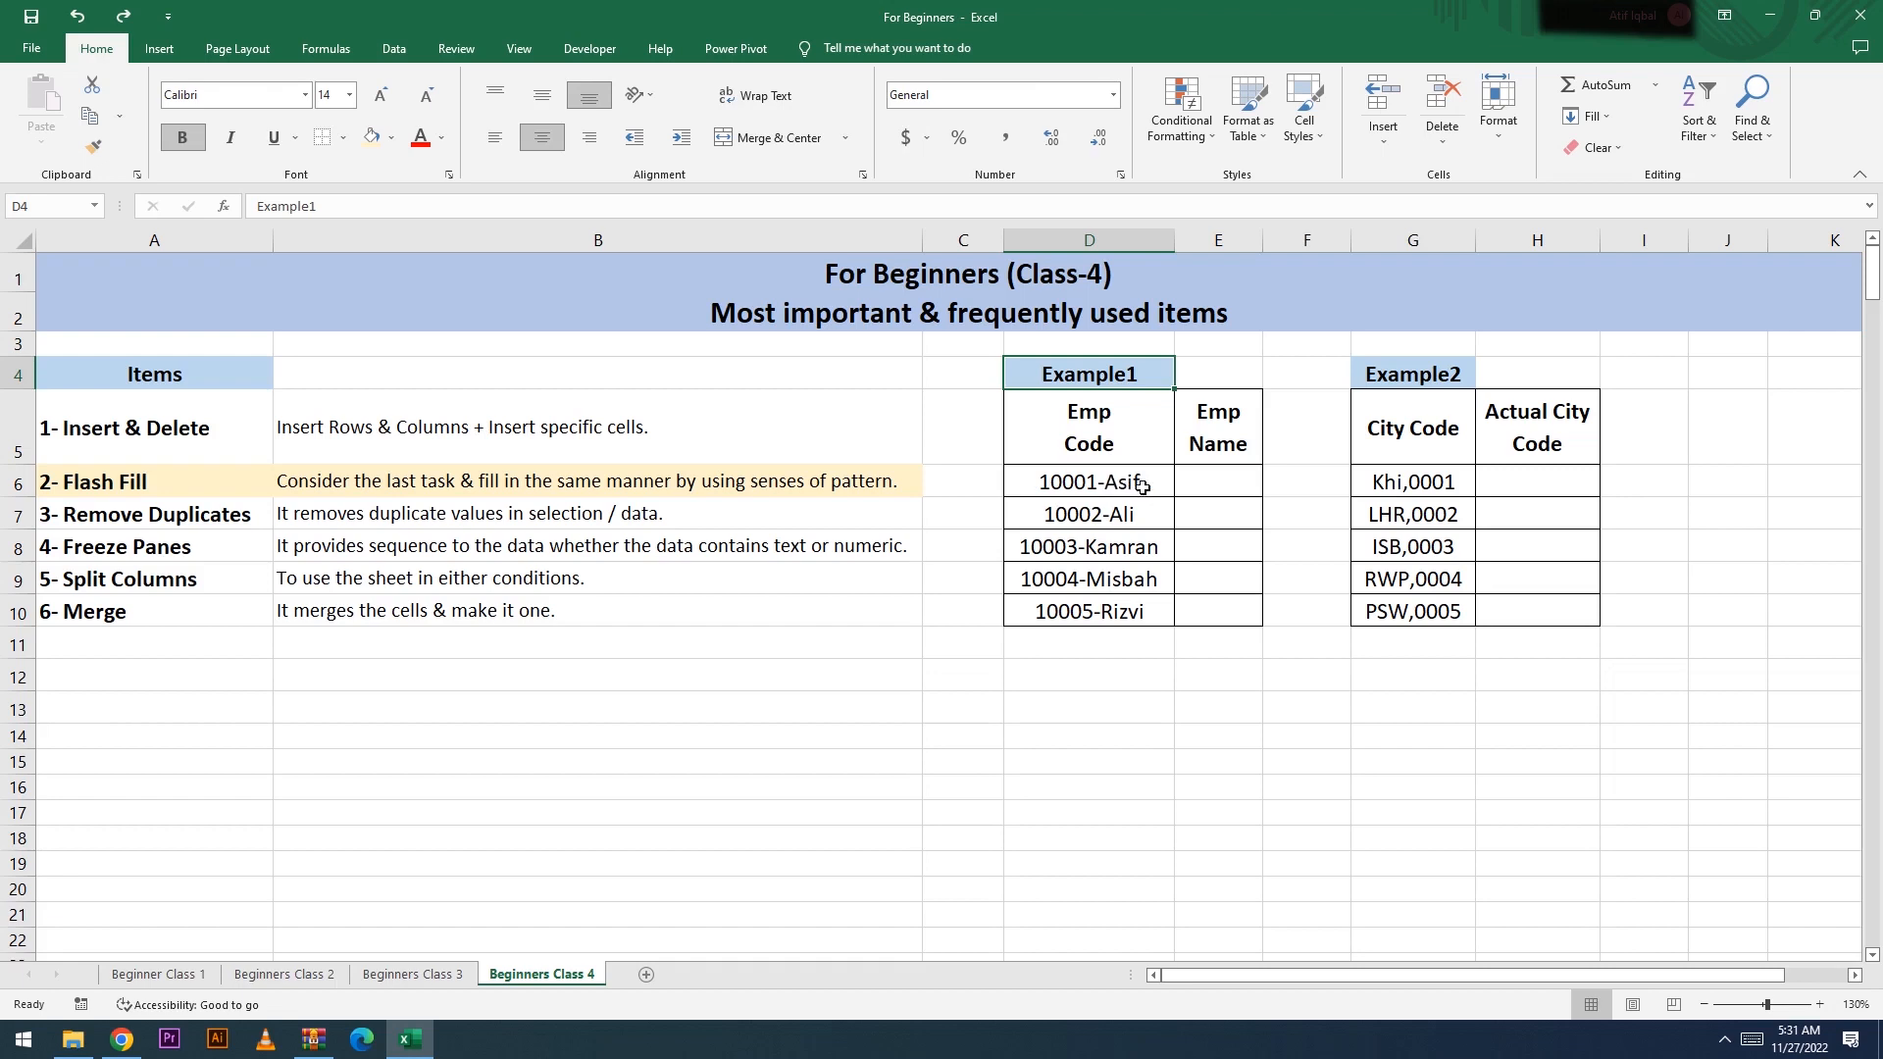
Step: Enter the first employee's name in E6 and Flash Fill the remaining Emp Name cells E7:E10 from the Emp Code entries
drag(1078, 495, 1100, 613)
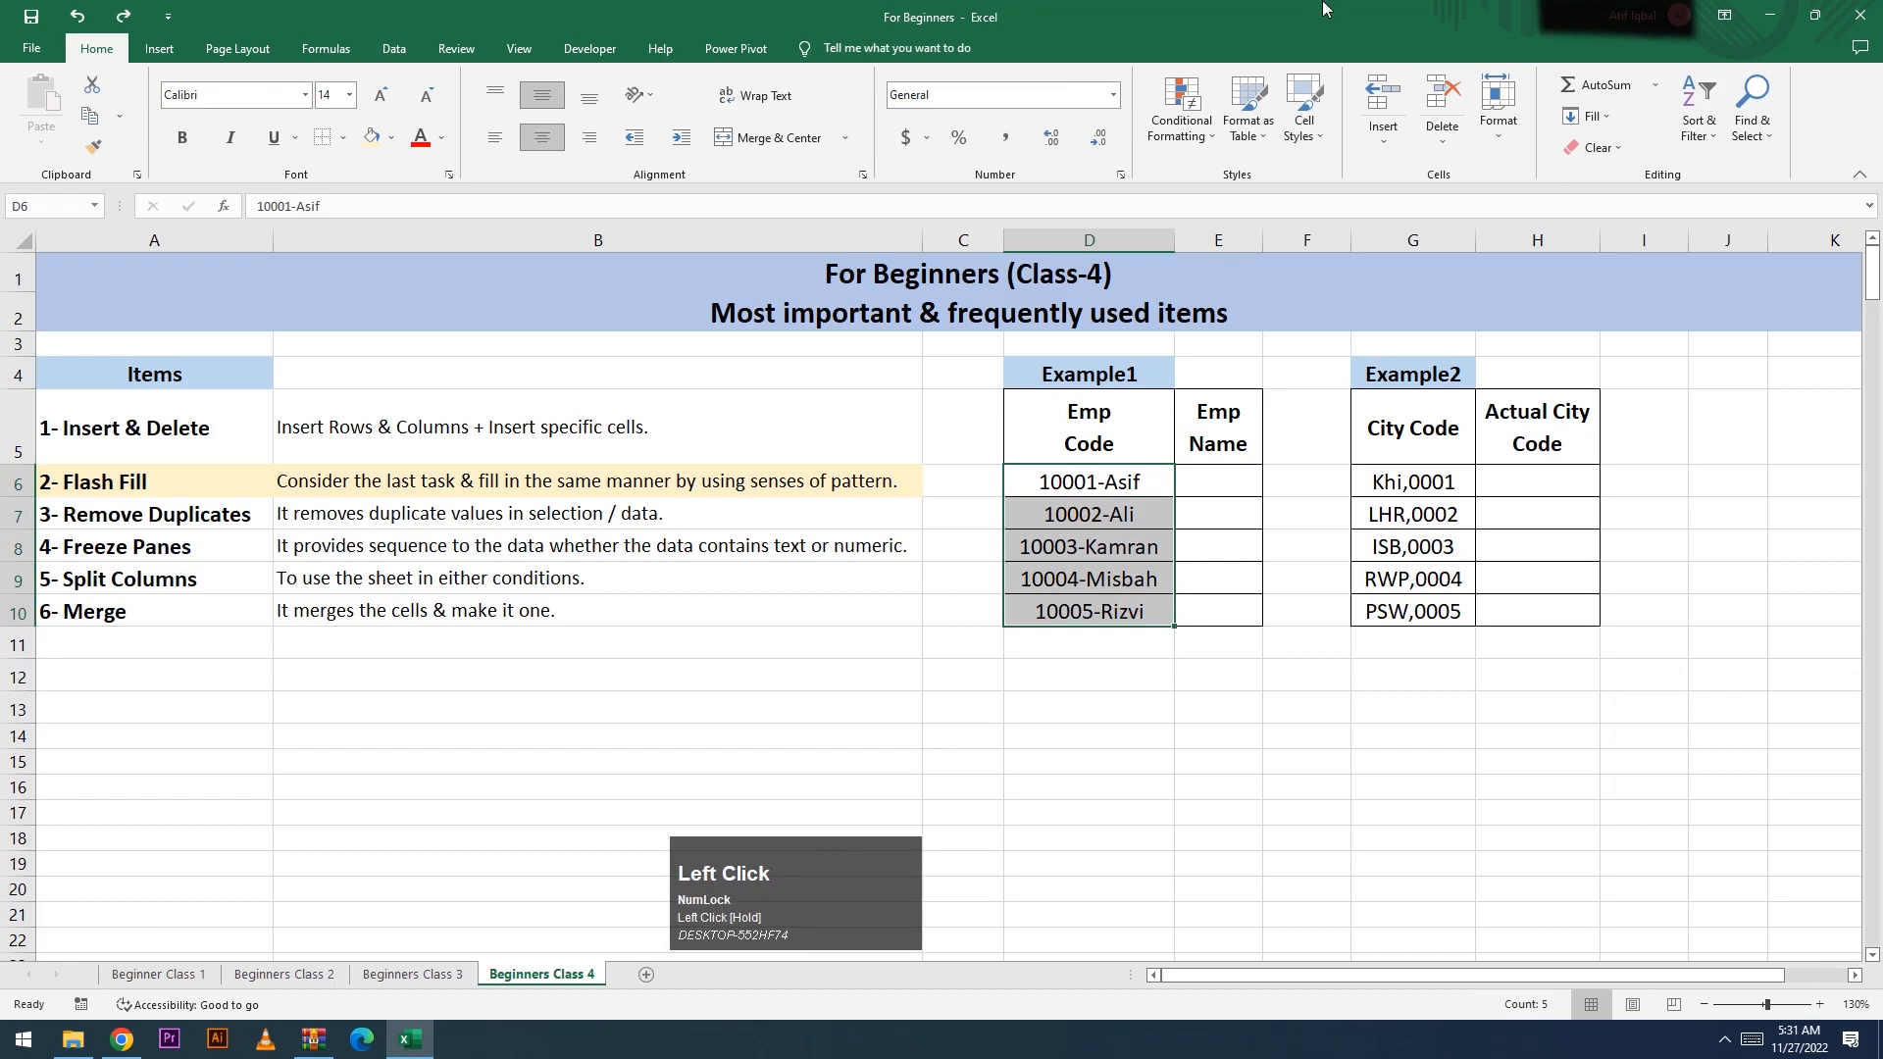
drag(1088, 481, 1131, 610)
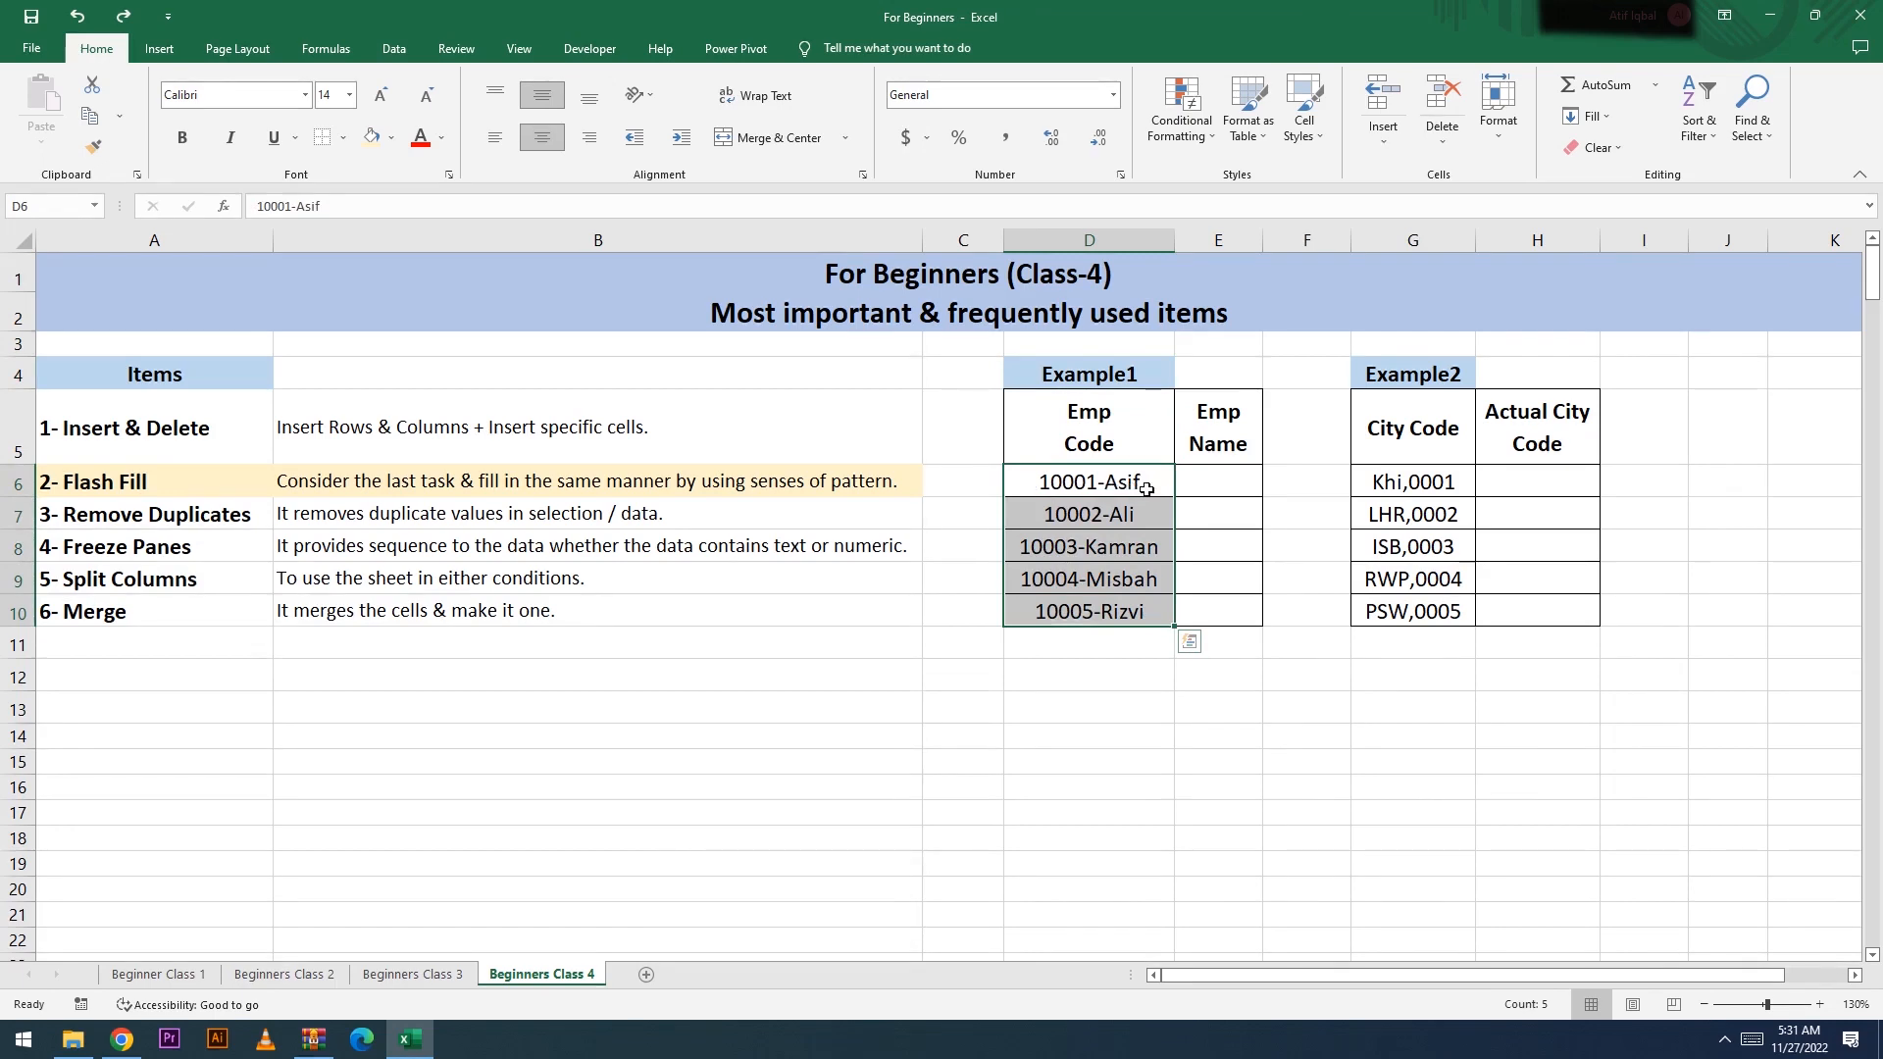
click(1217, 482)
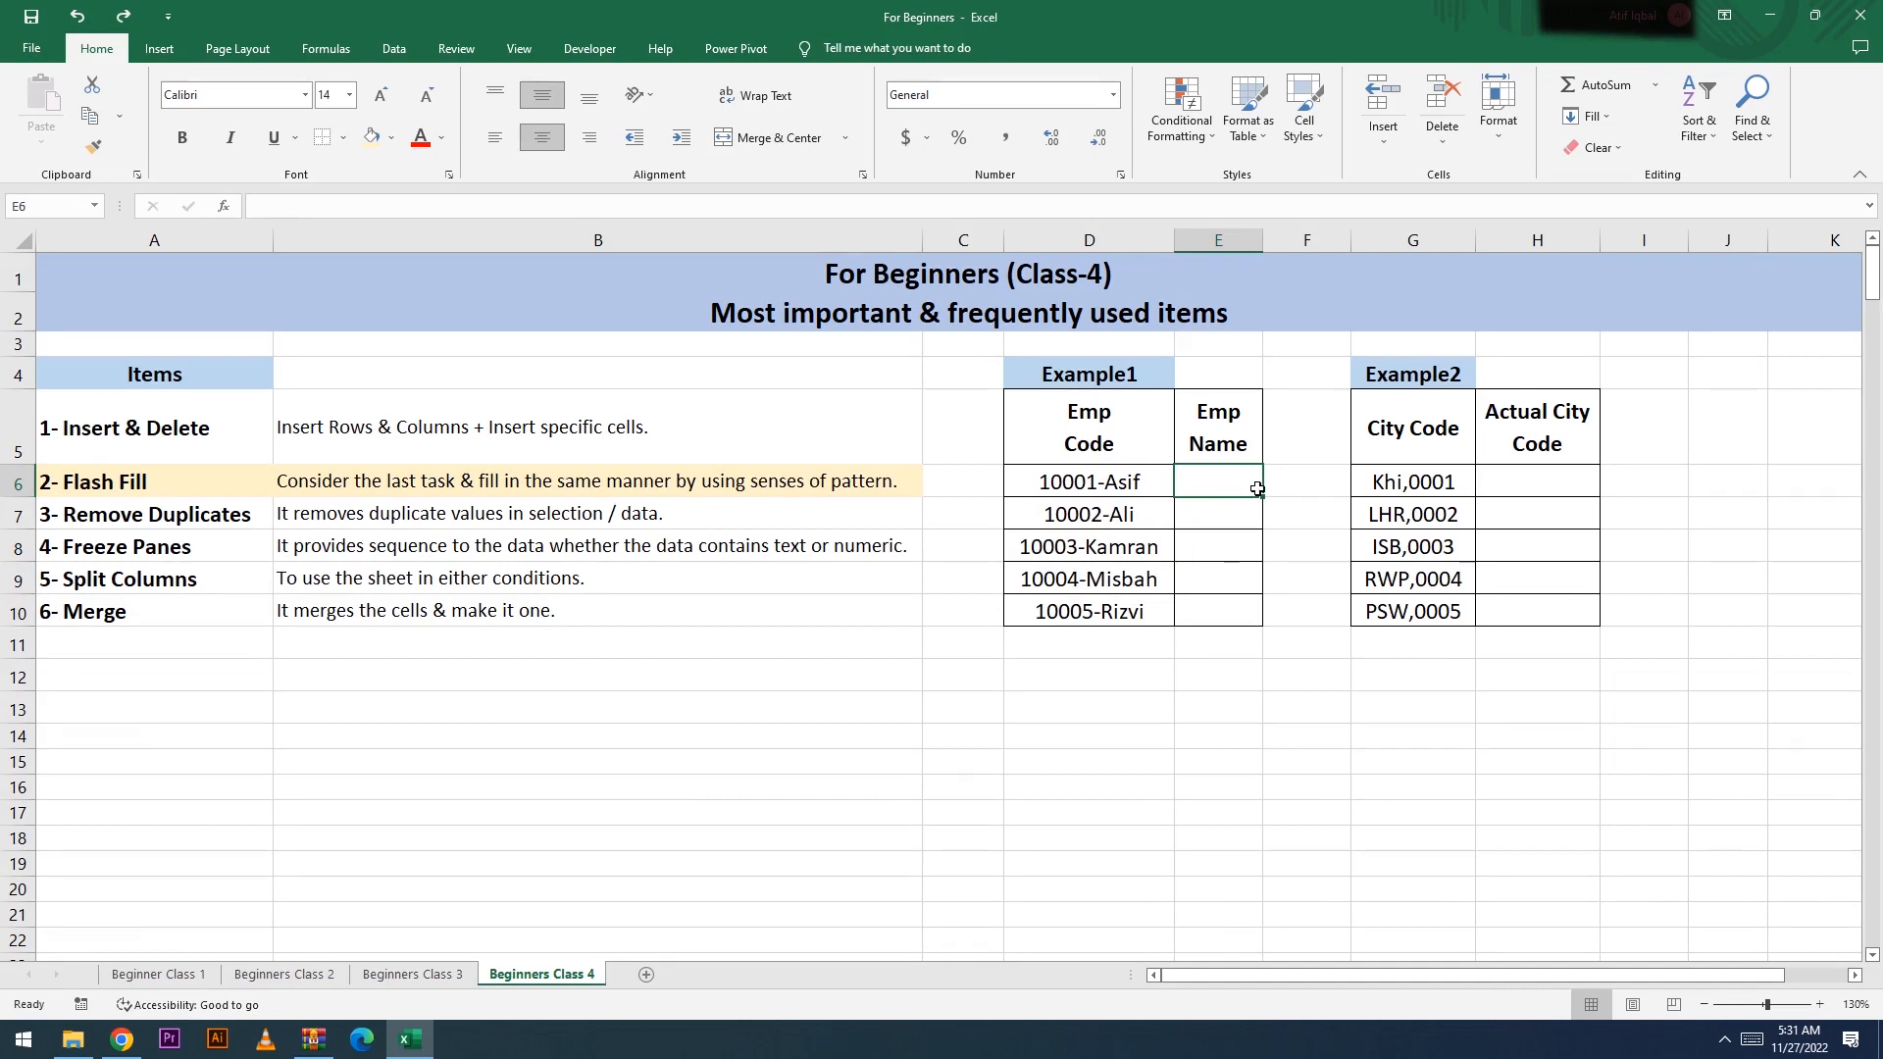
mouse_move(1245, 482)
mouse_down()
mouse_move(1228, 610)
mouse_move(1219, 484)
mouse_up()
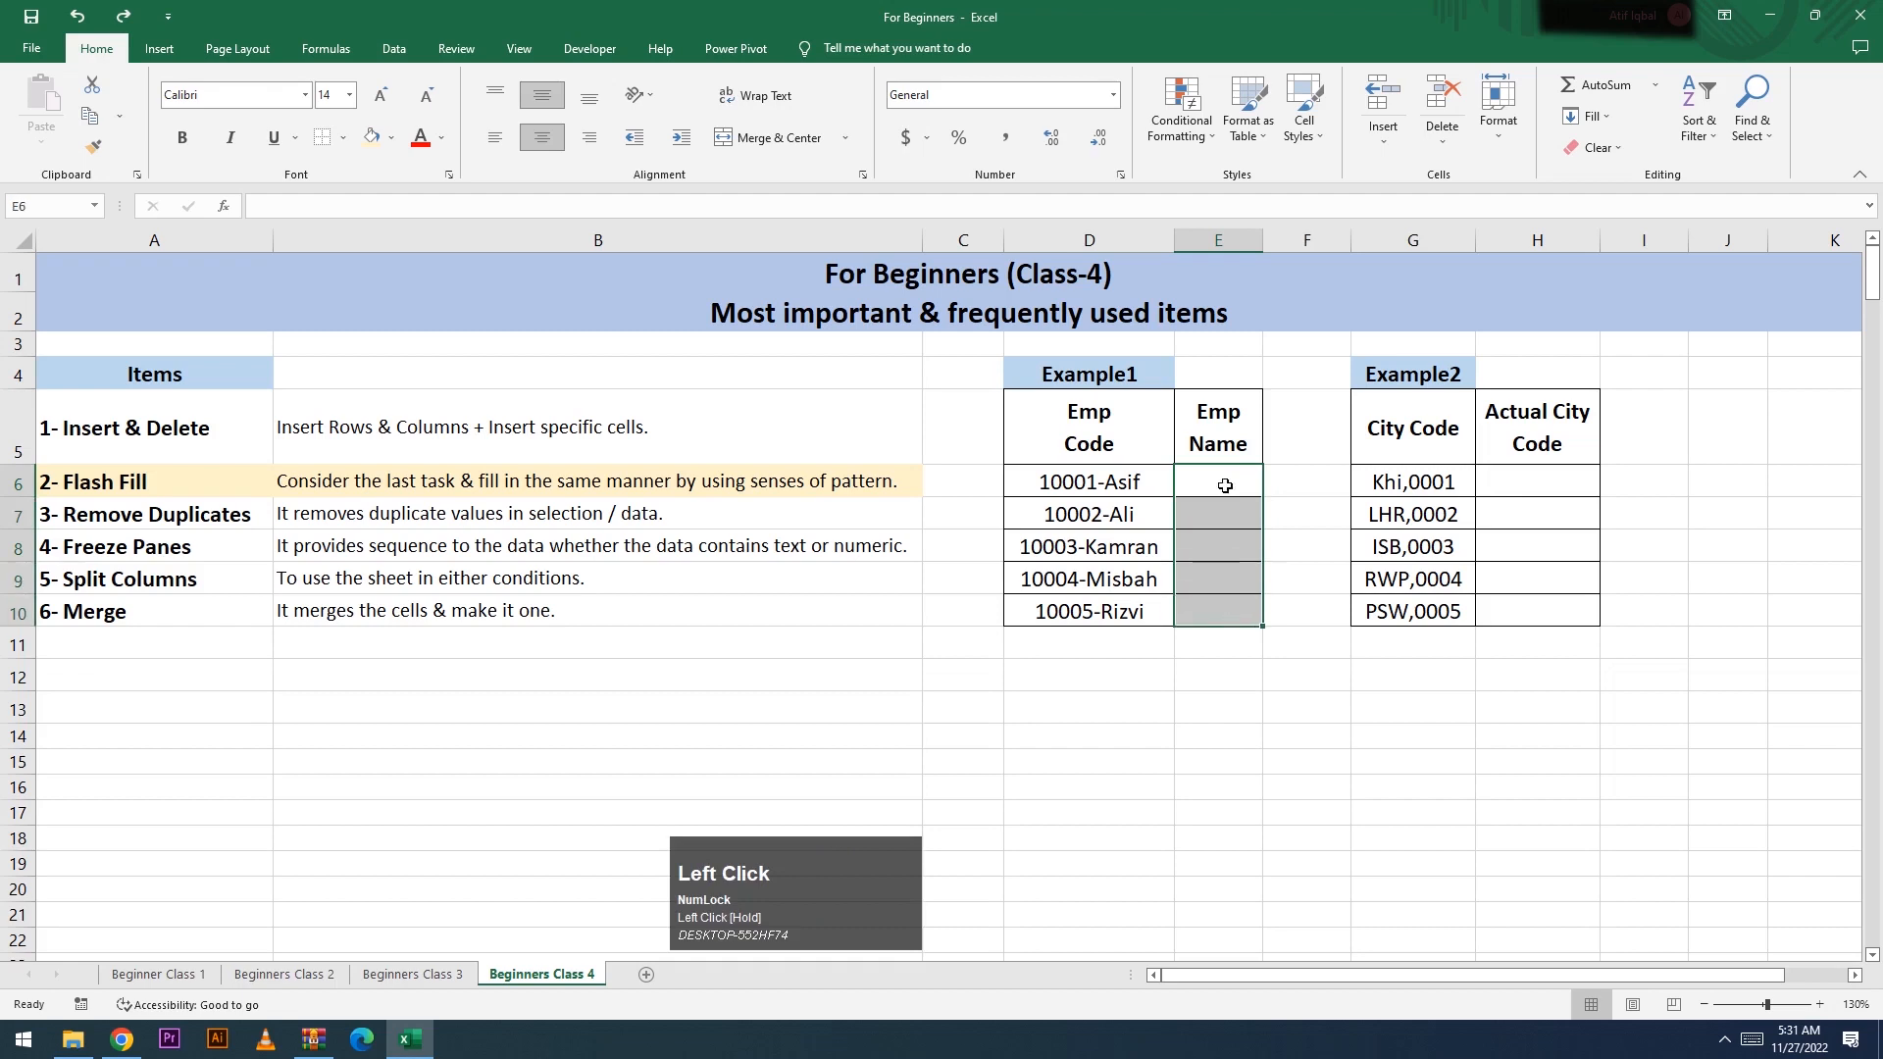
text(Asif)
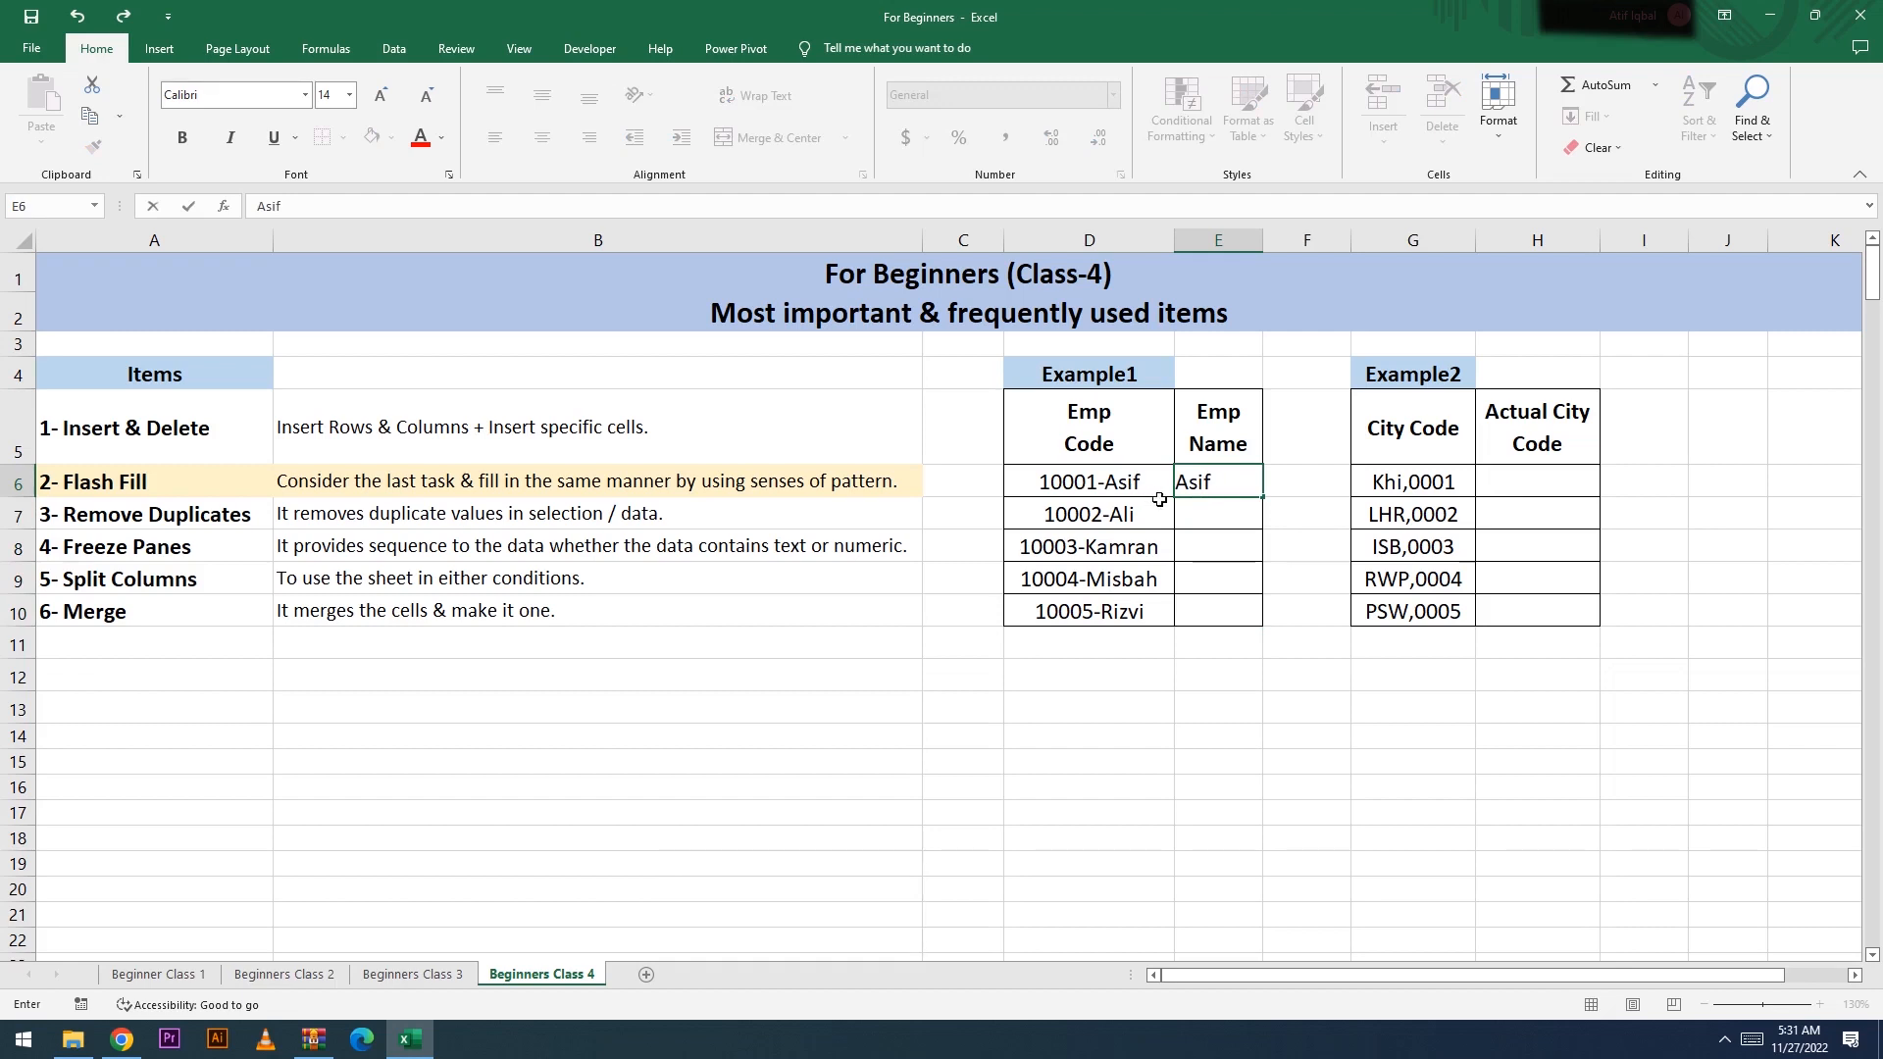
click(1226, 505)
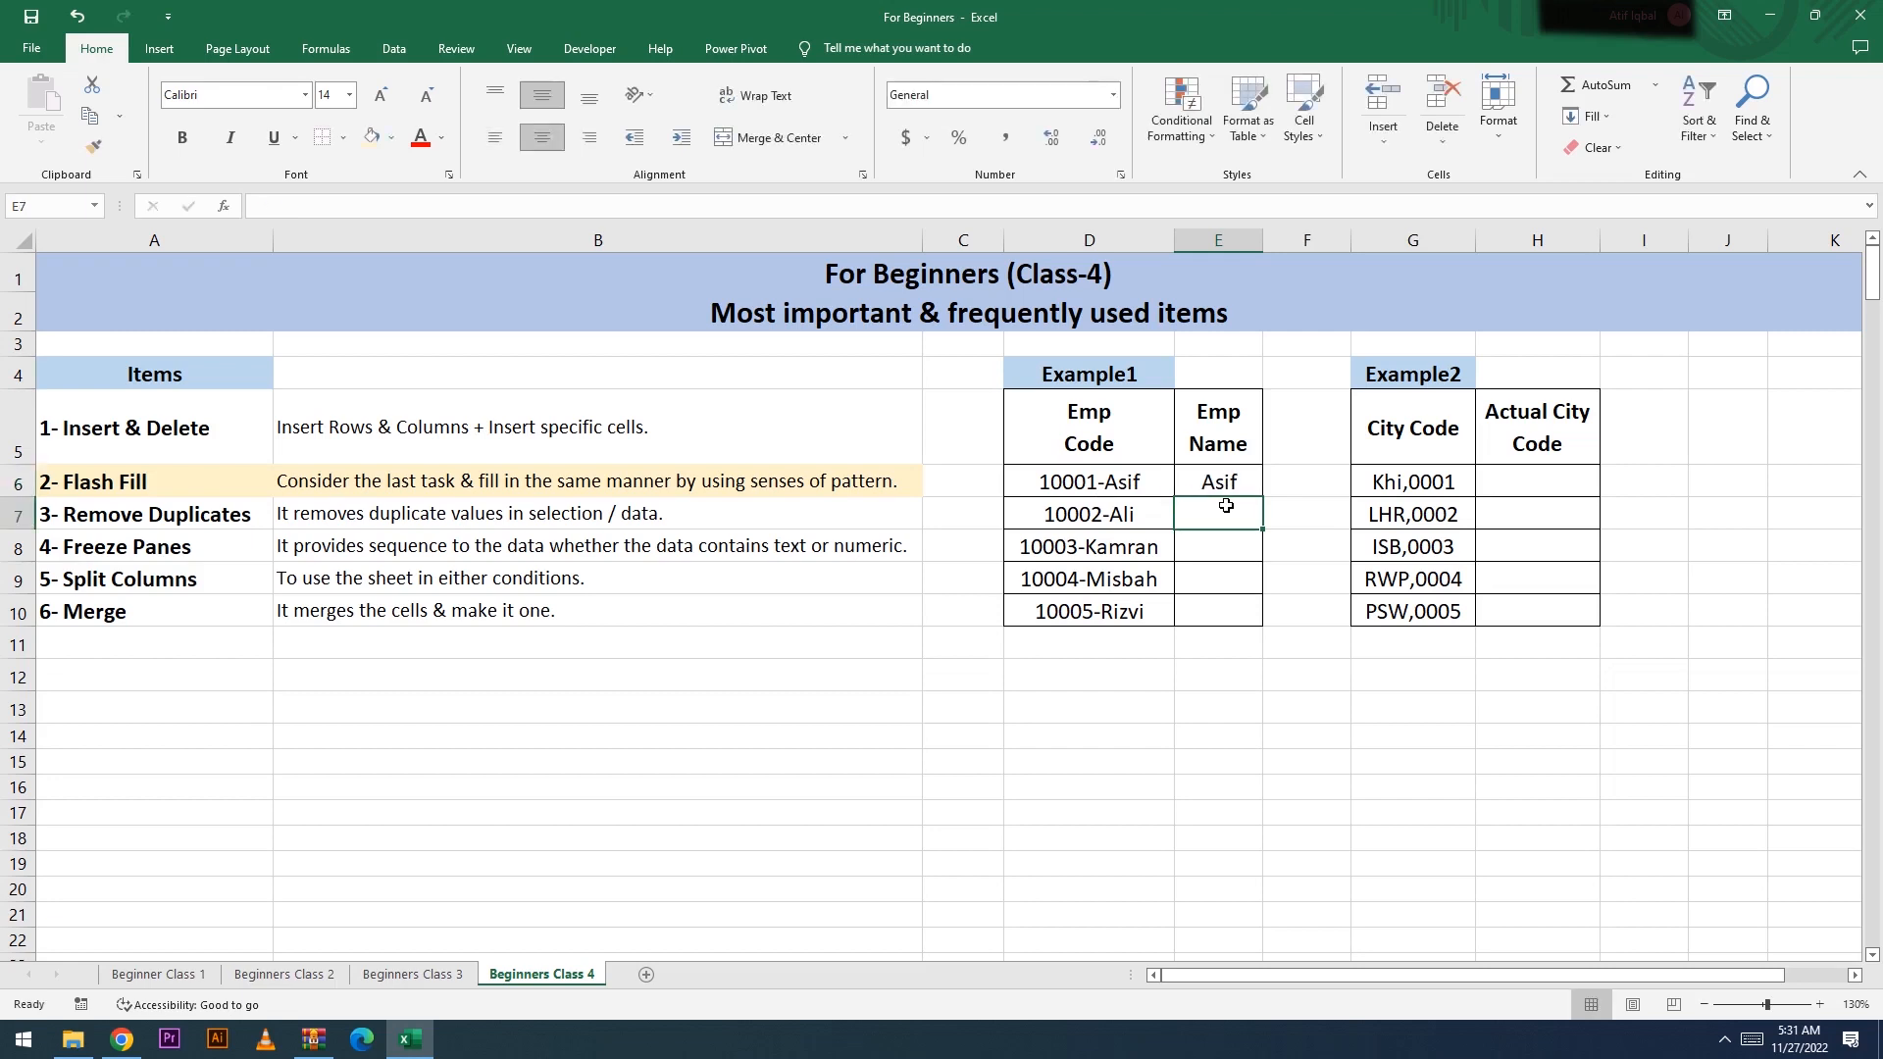
key(ctrl)
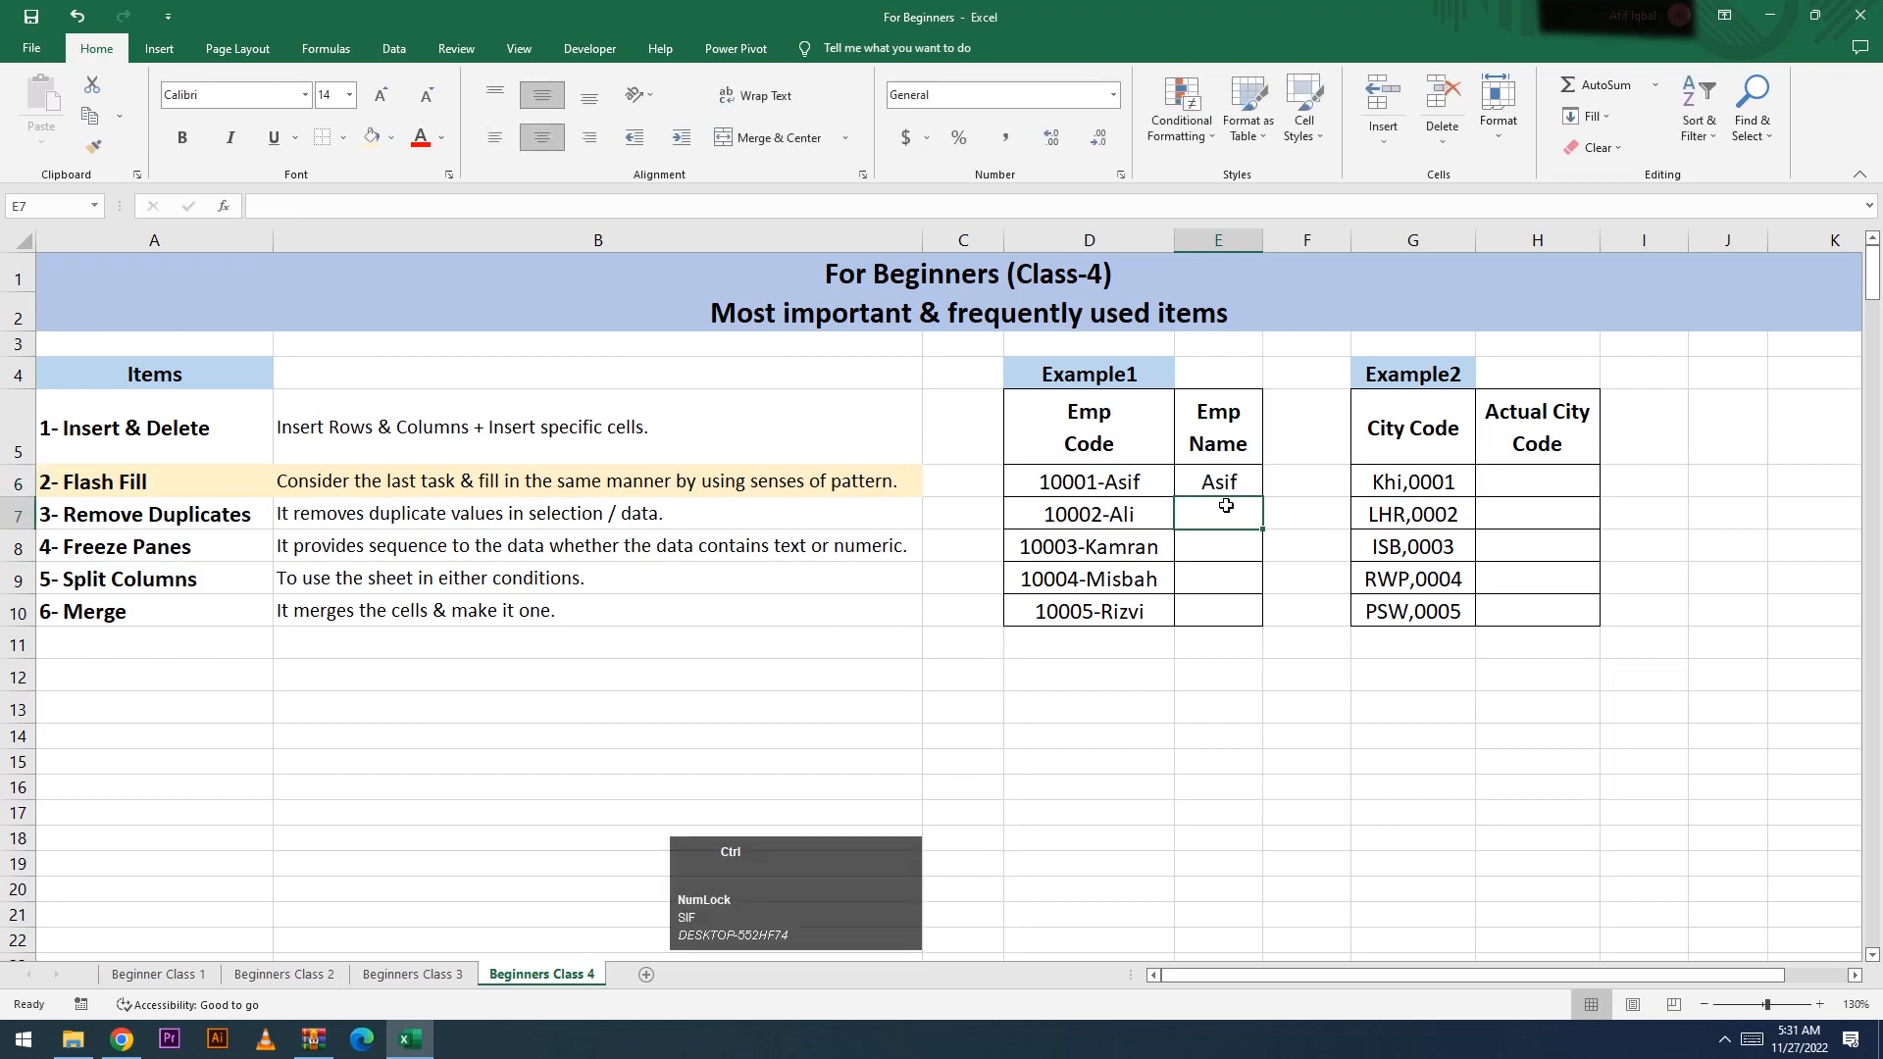
key(ctrl+e)
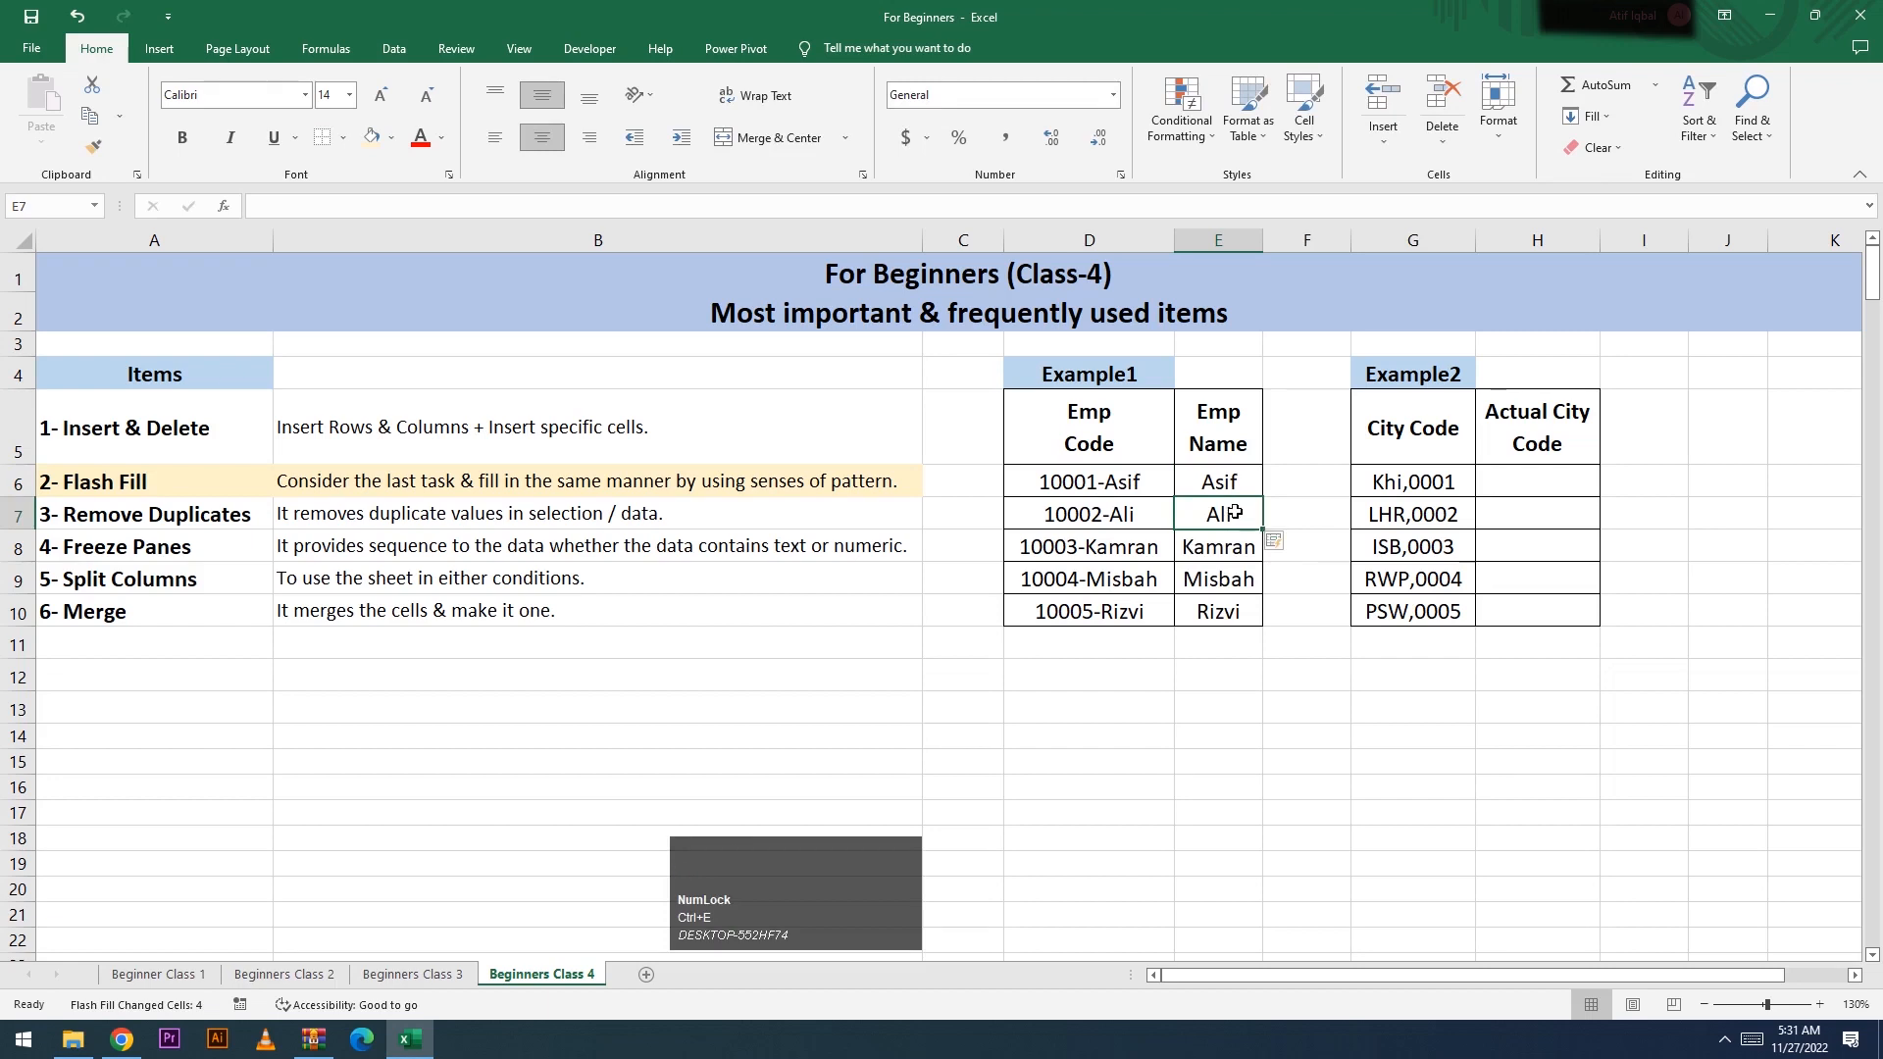
click(1223, 485)
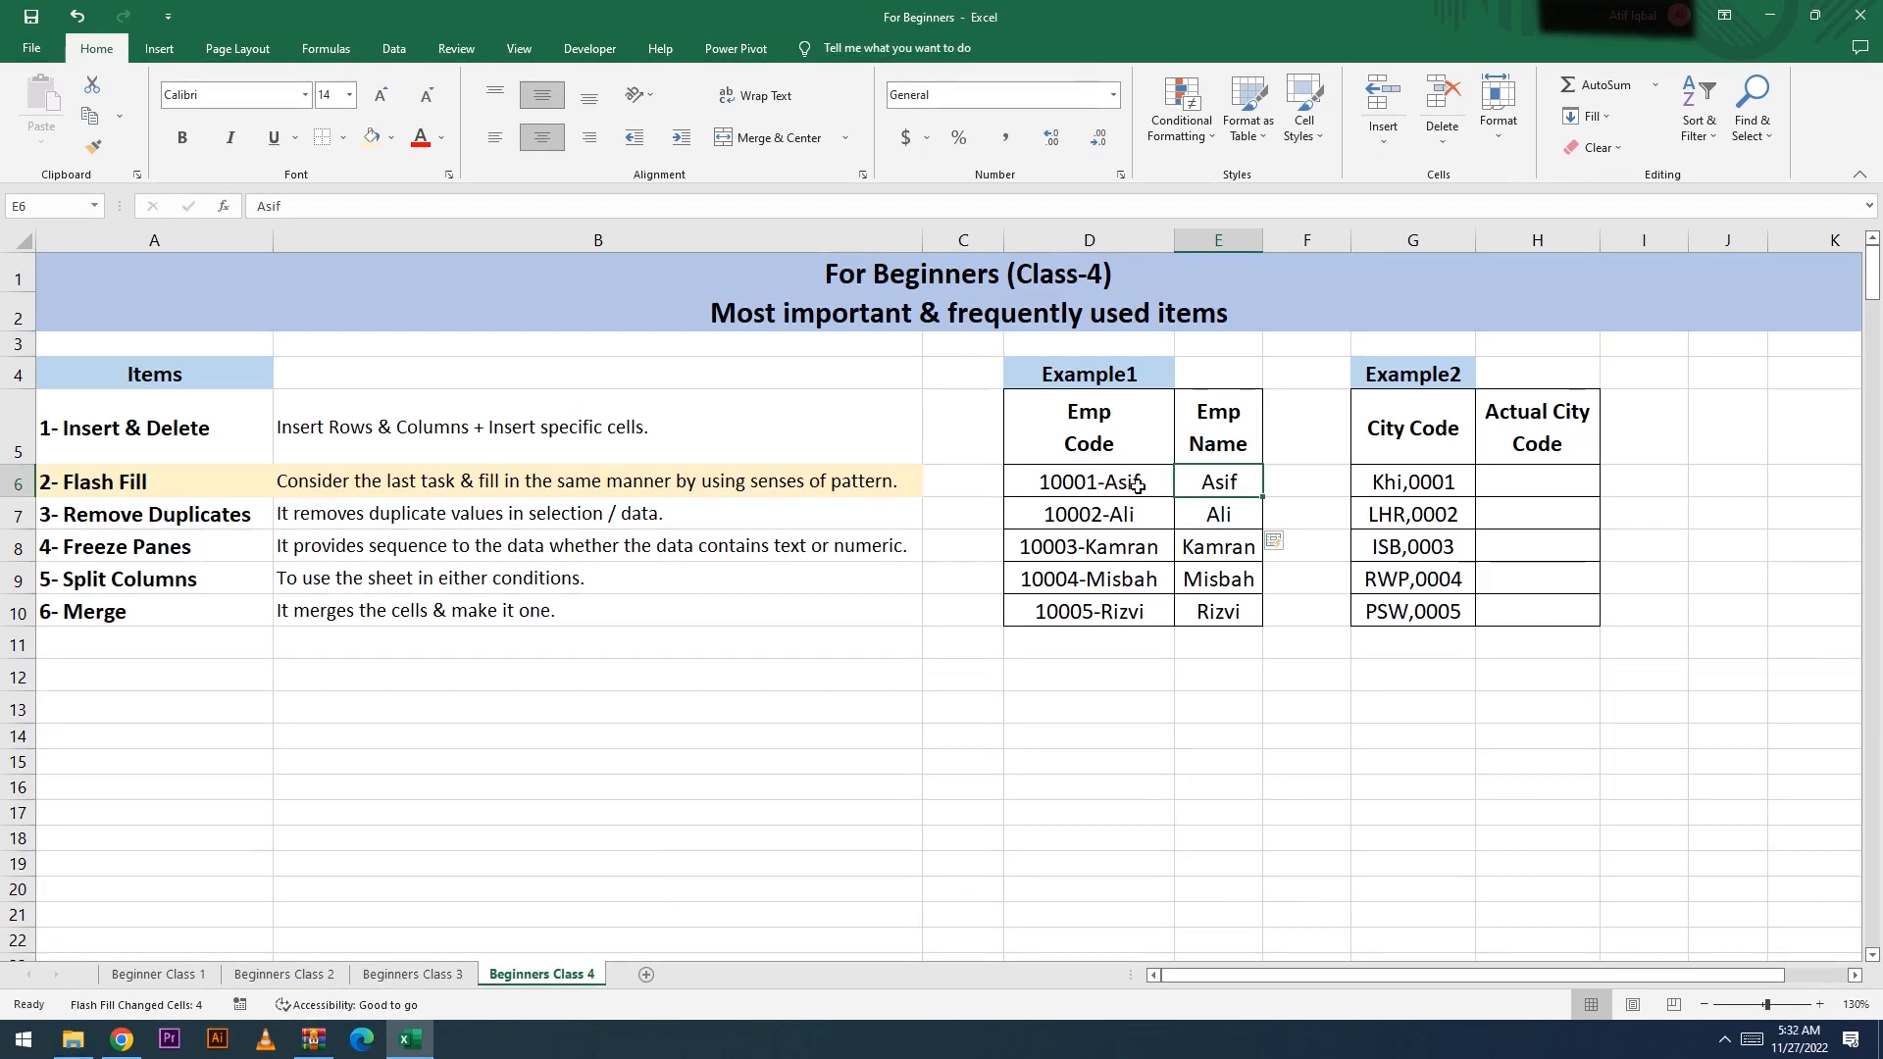
click(1220, 488)
click(1233, 523)
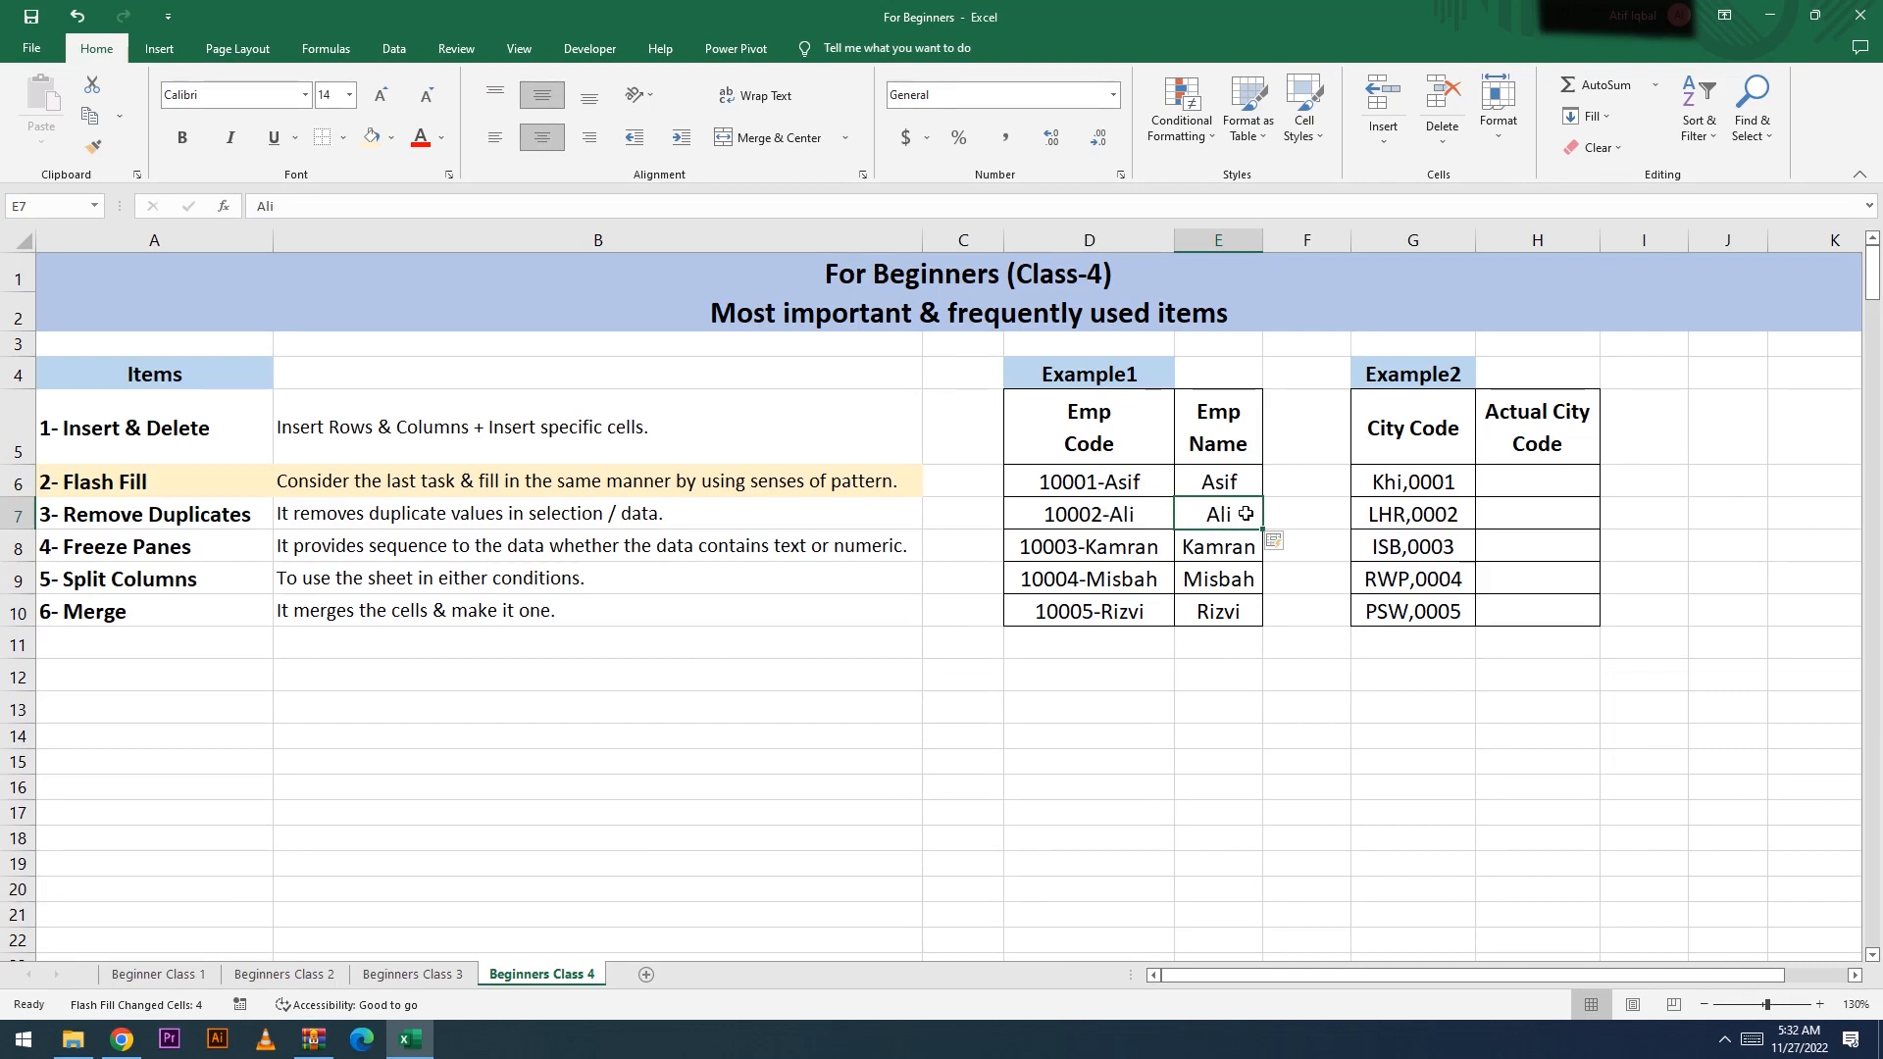
drag(1242, 515, 1253, 623)
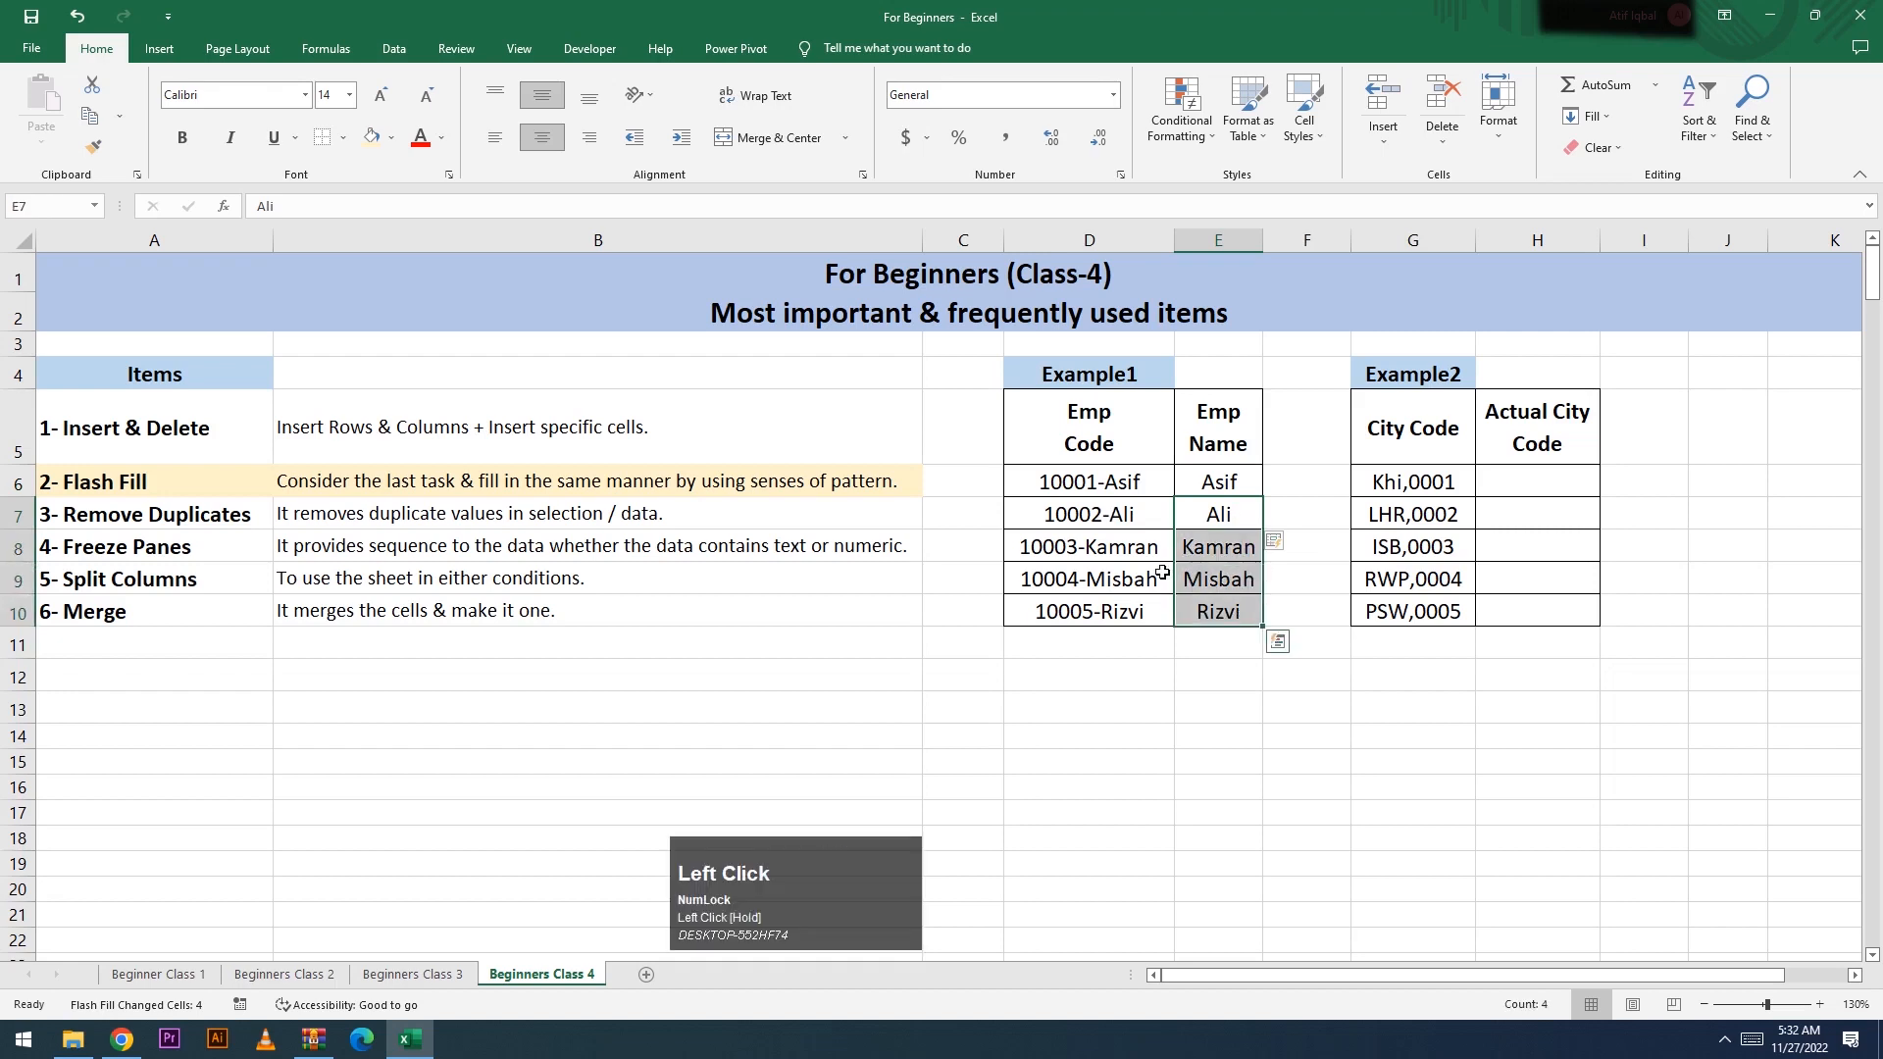
click(1209, 487)
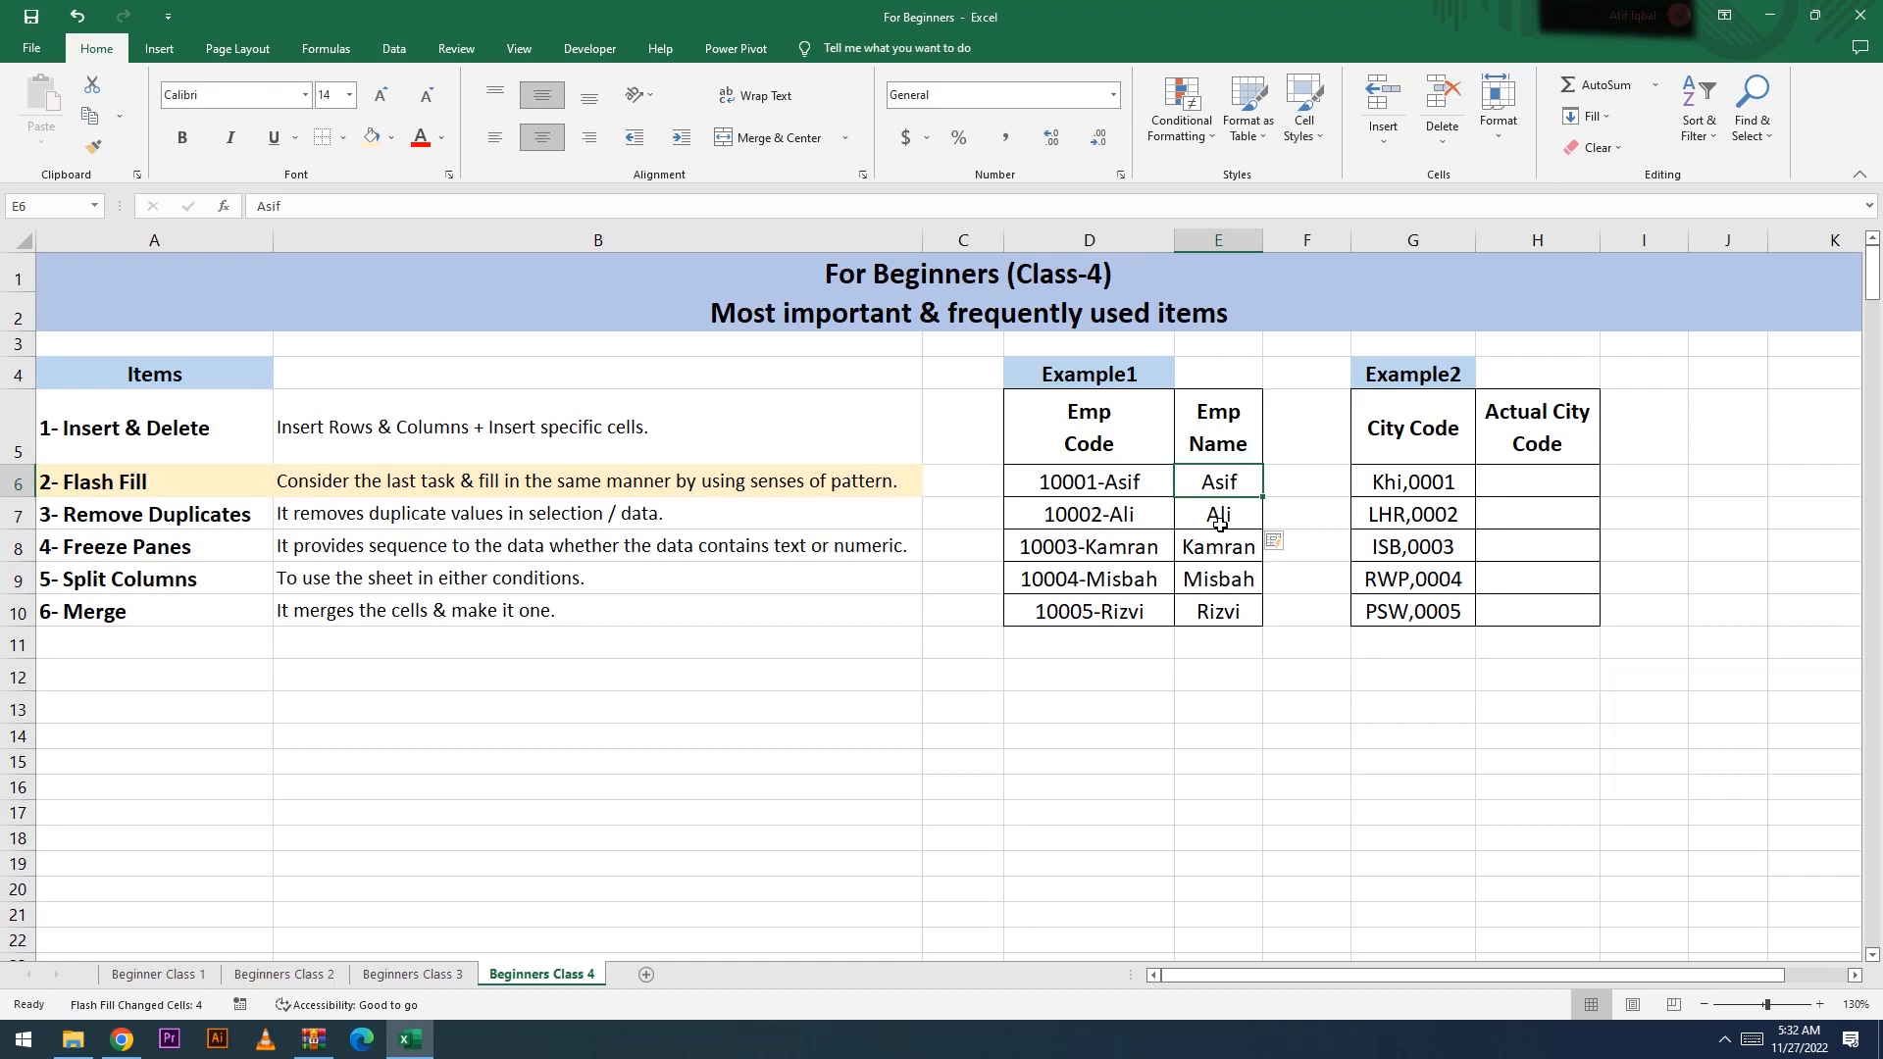
Step: Enter Khi in H6 and Flash Fill the remaining Actual City Code cells H7:H10 in Example2
click(1434, 479)
click(1440, 423)
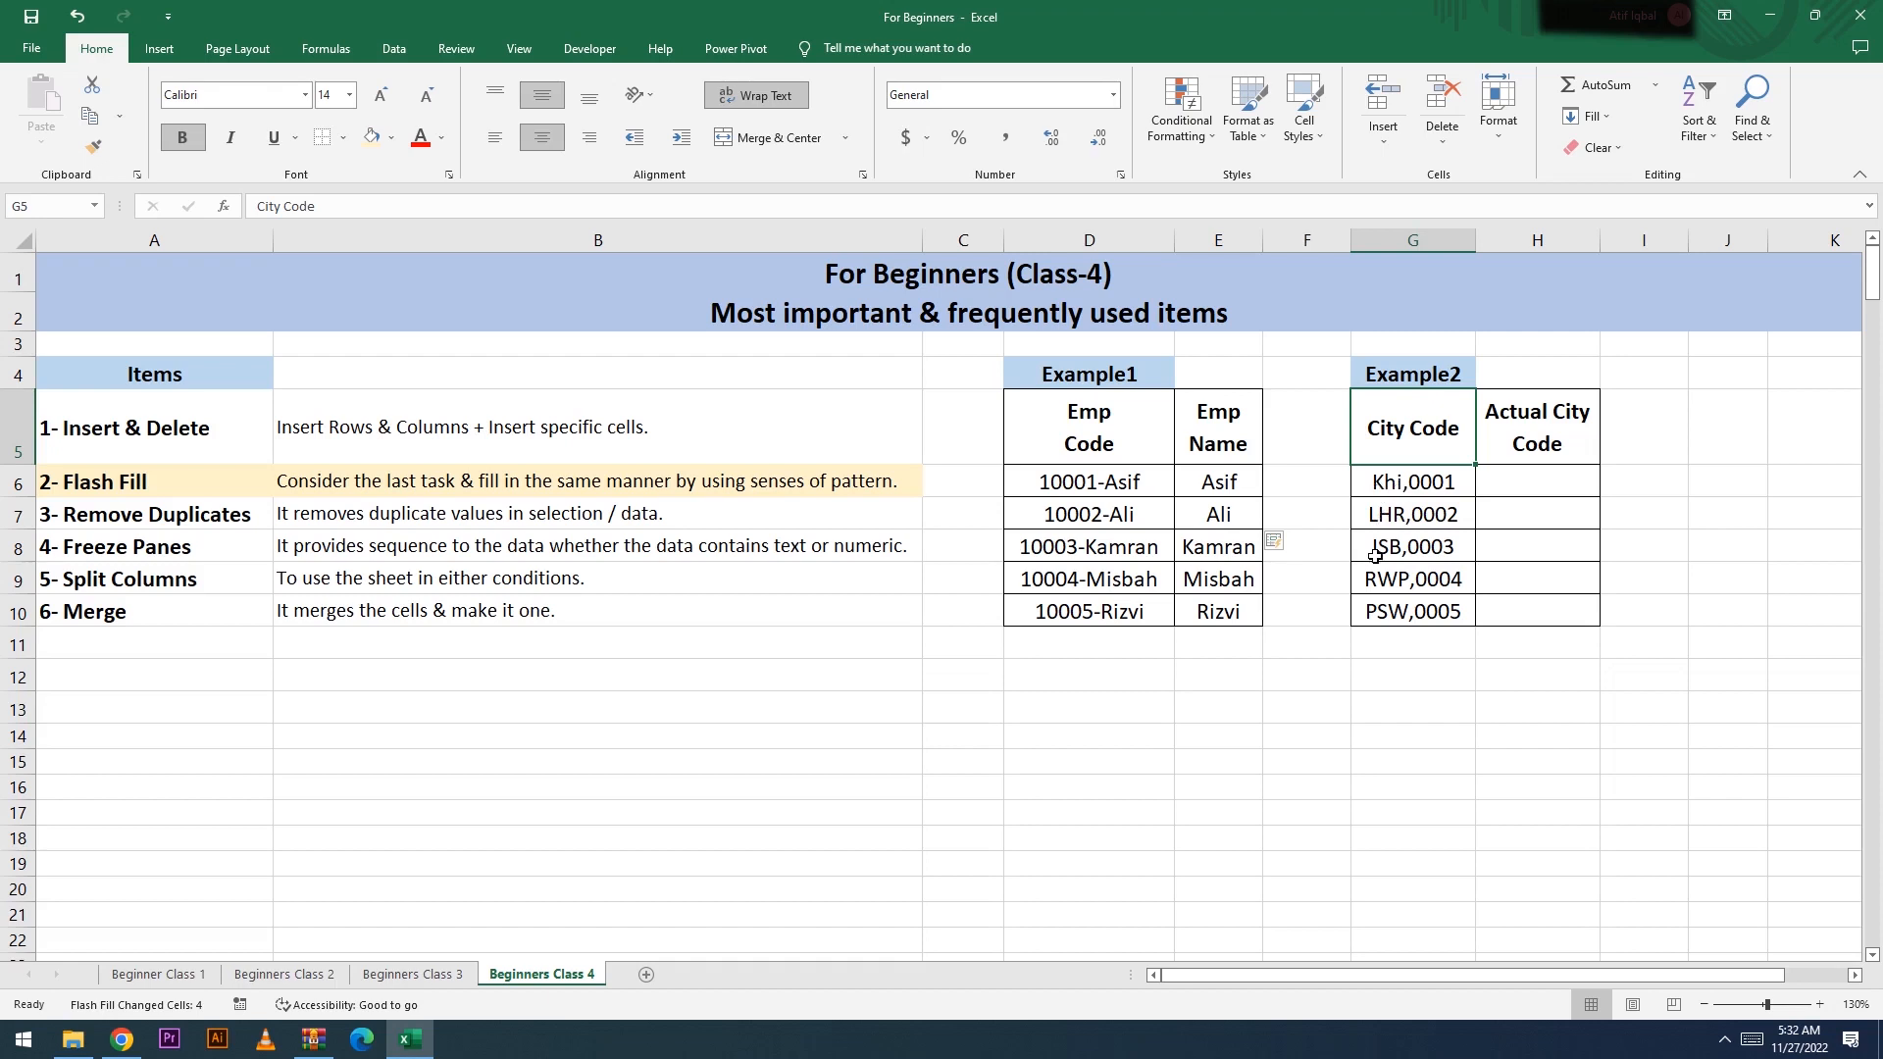
click(1532, 446)
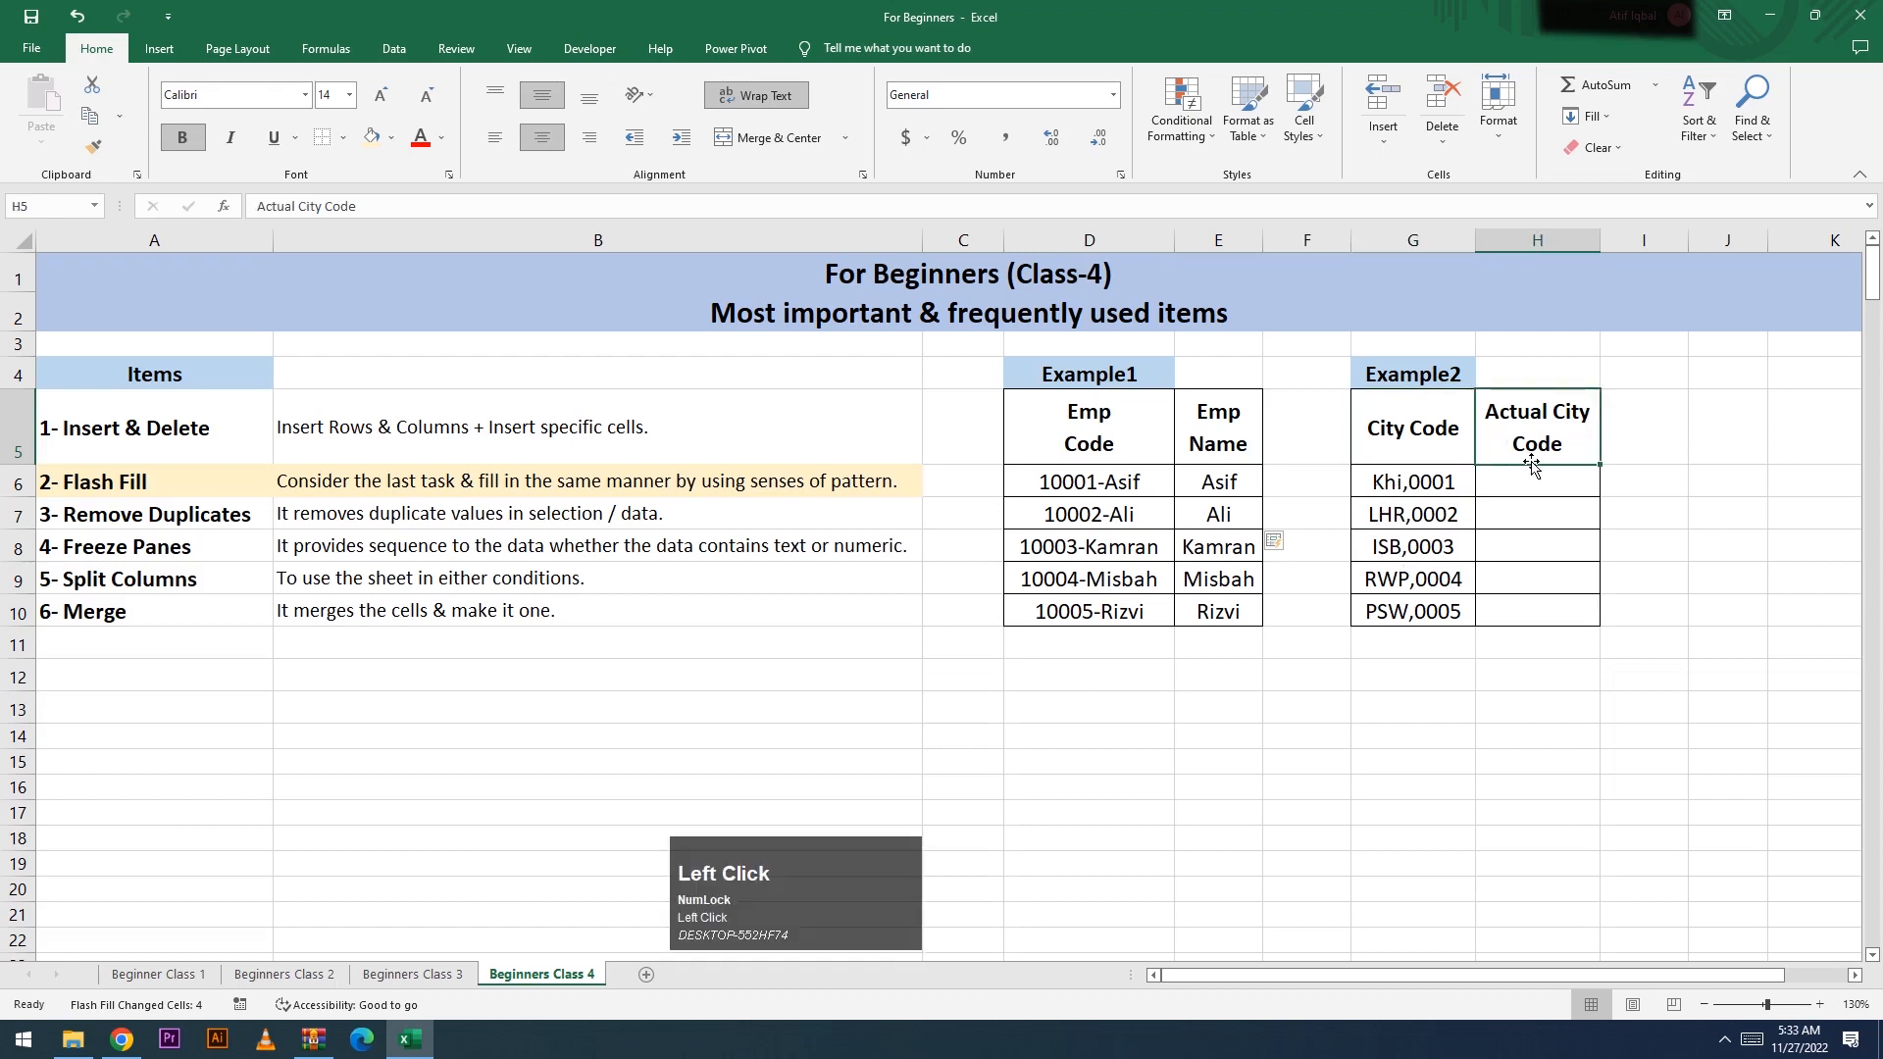
drag(1535, 482, 1529, 614)
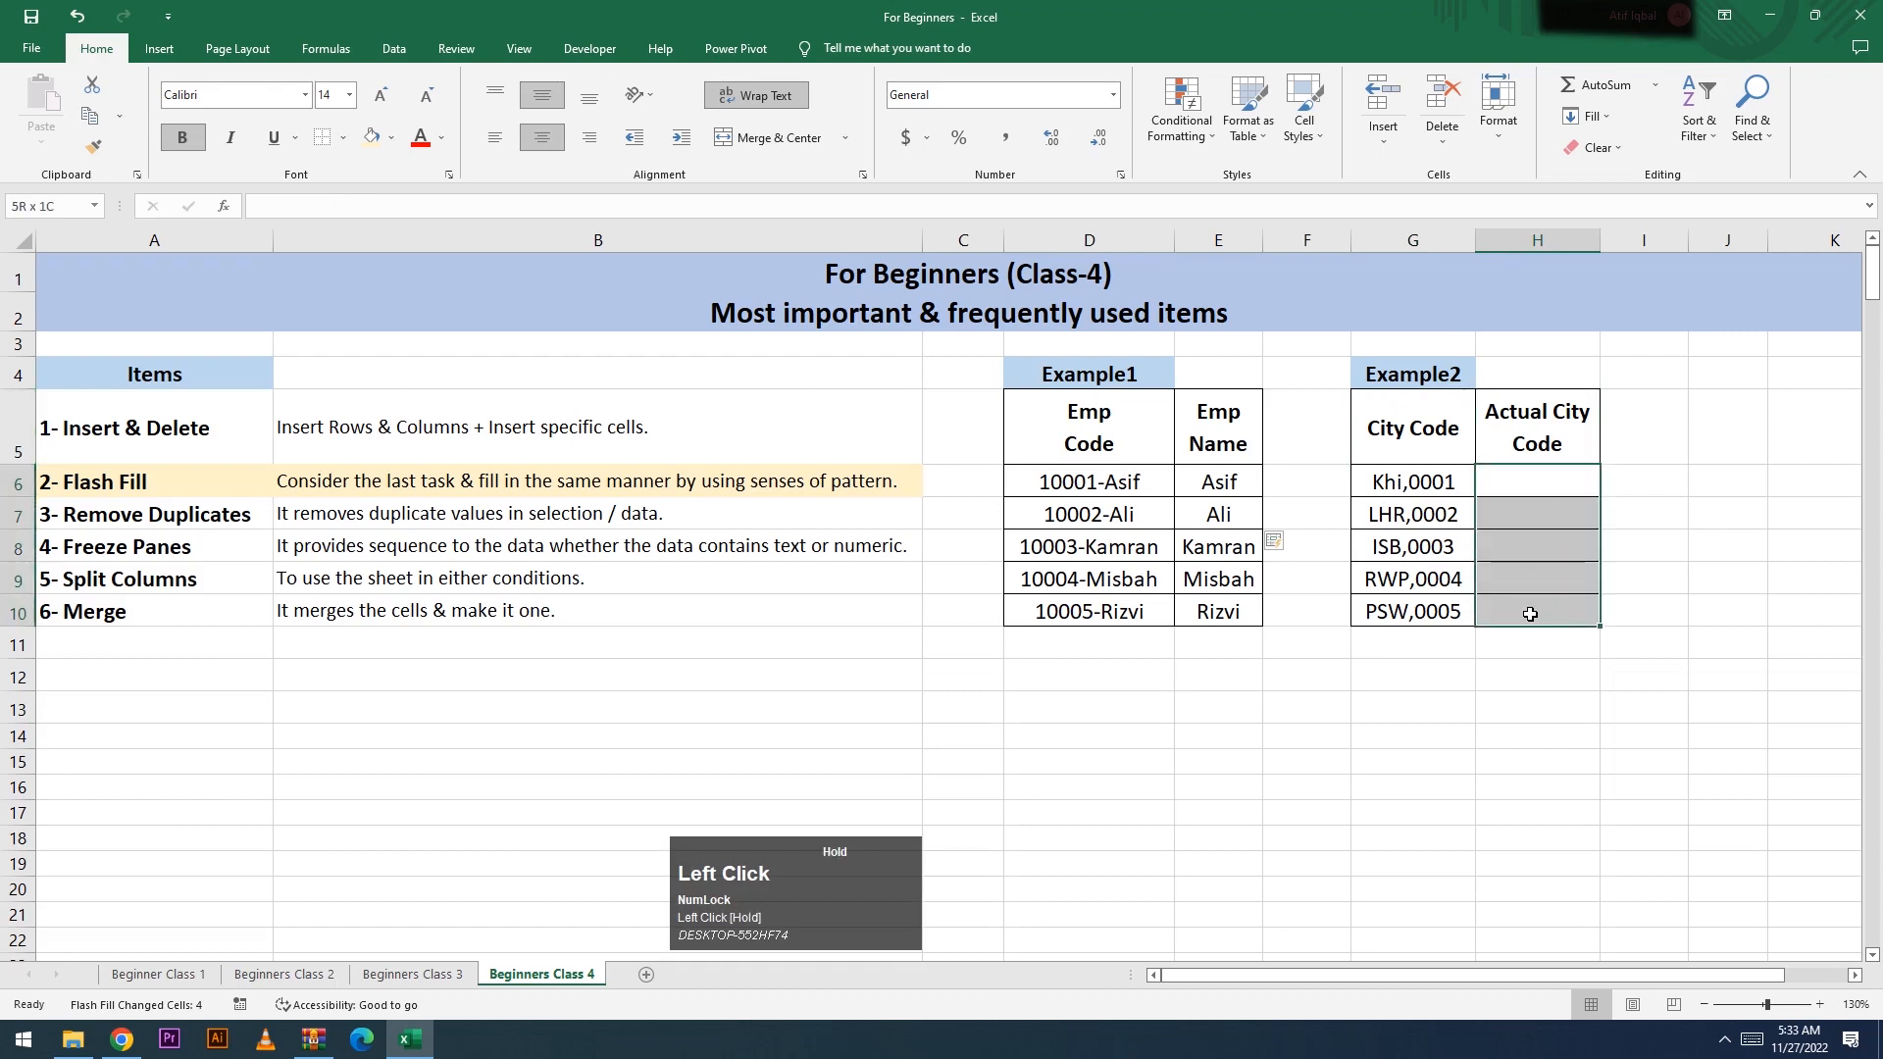
click(1547, 479)
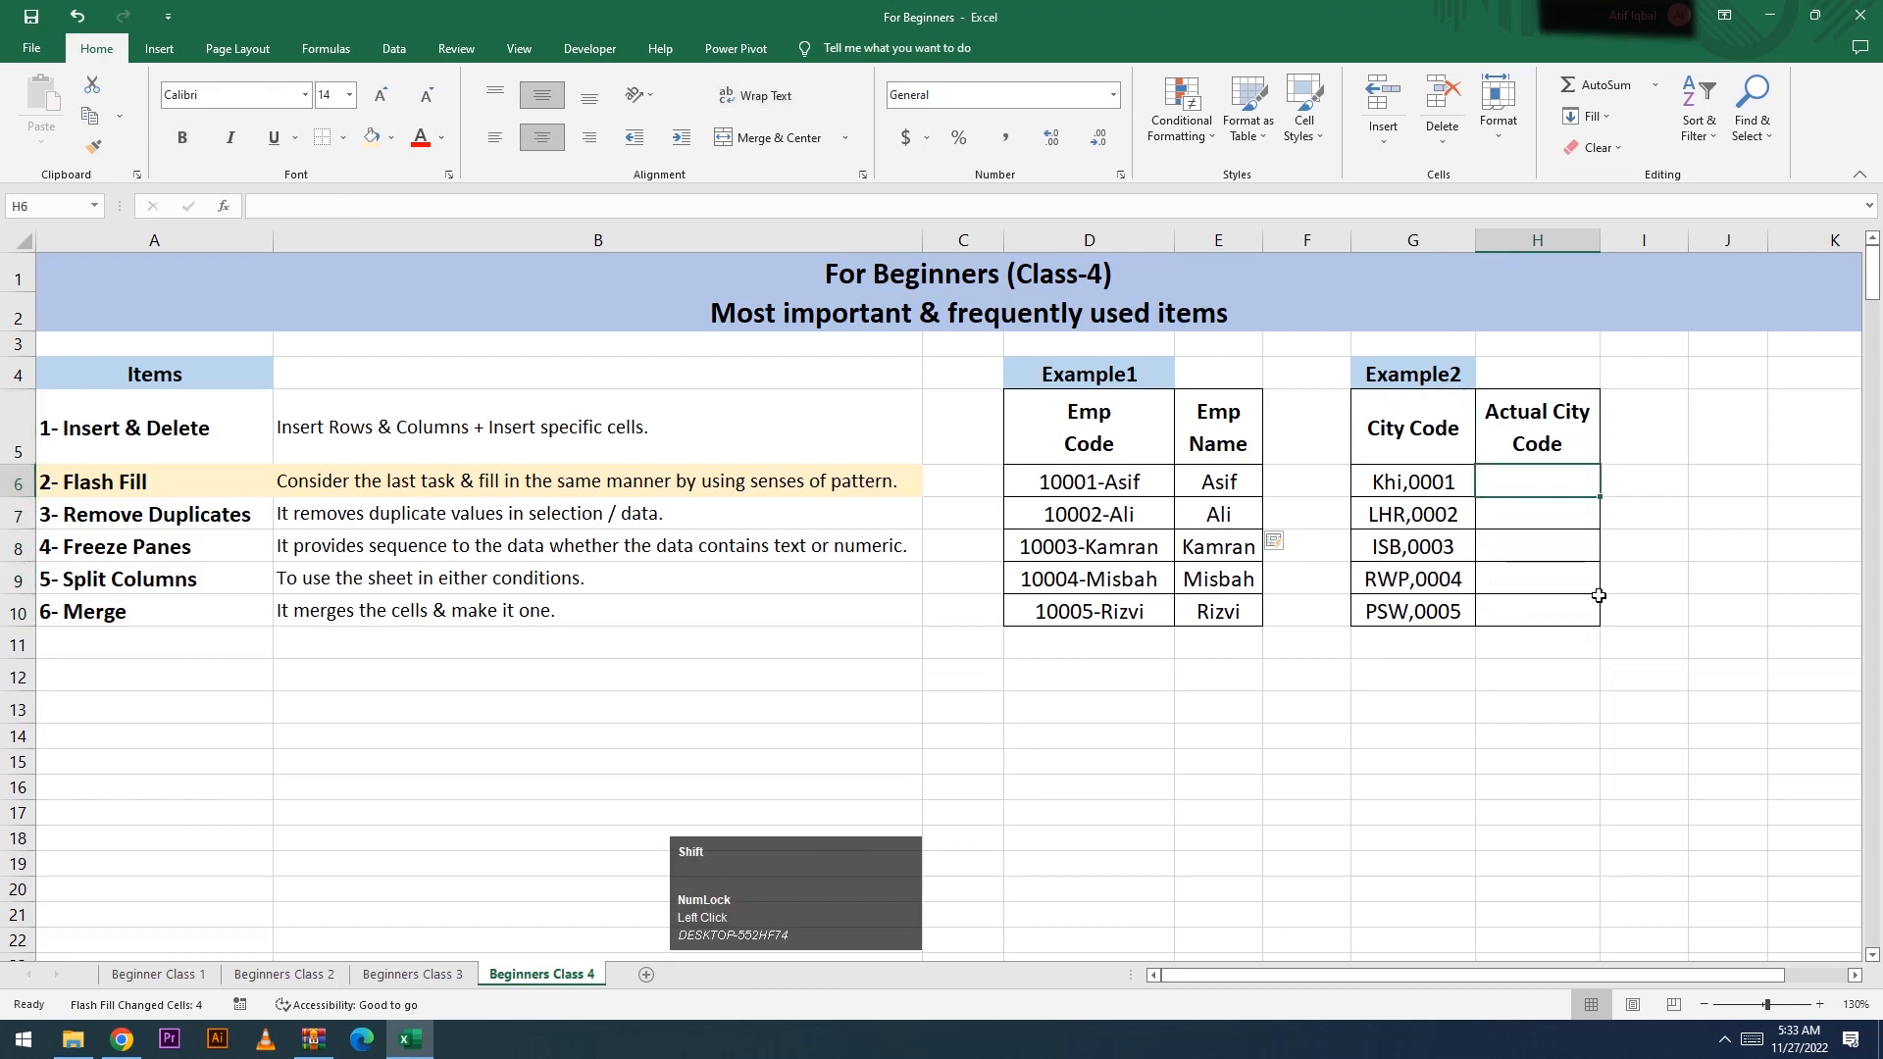
text(Khi)
key(Return)
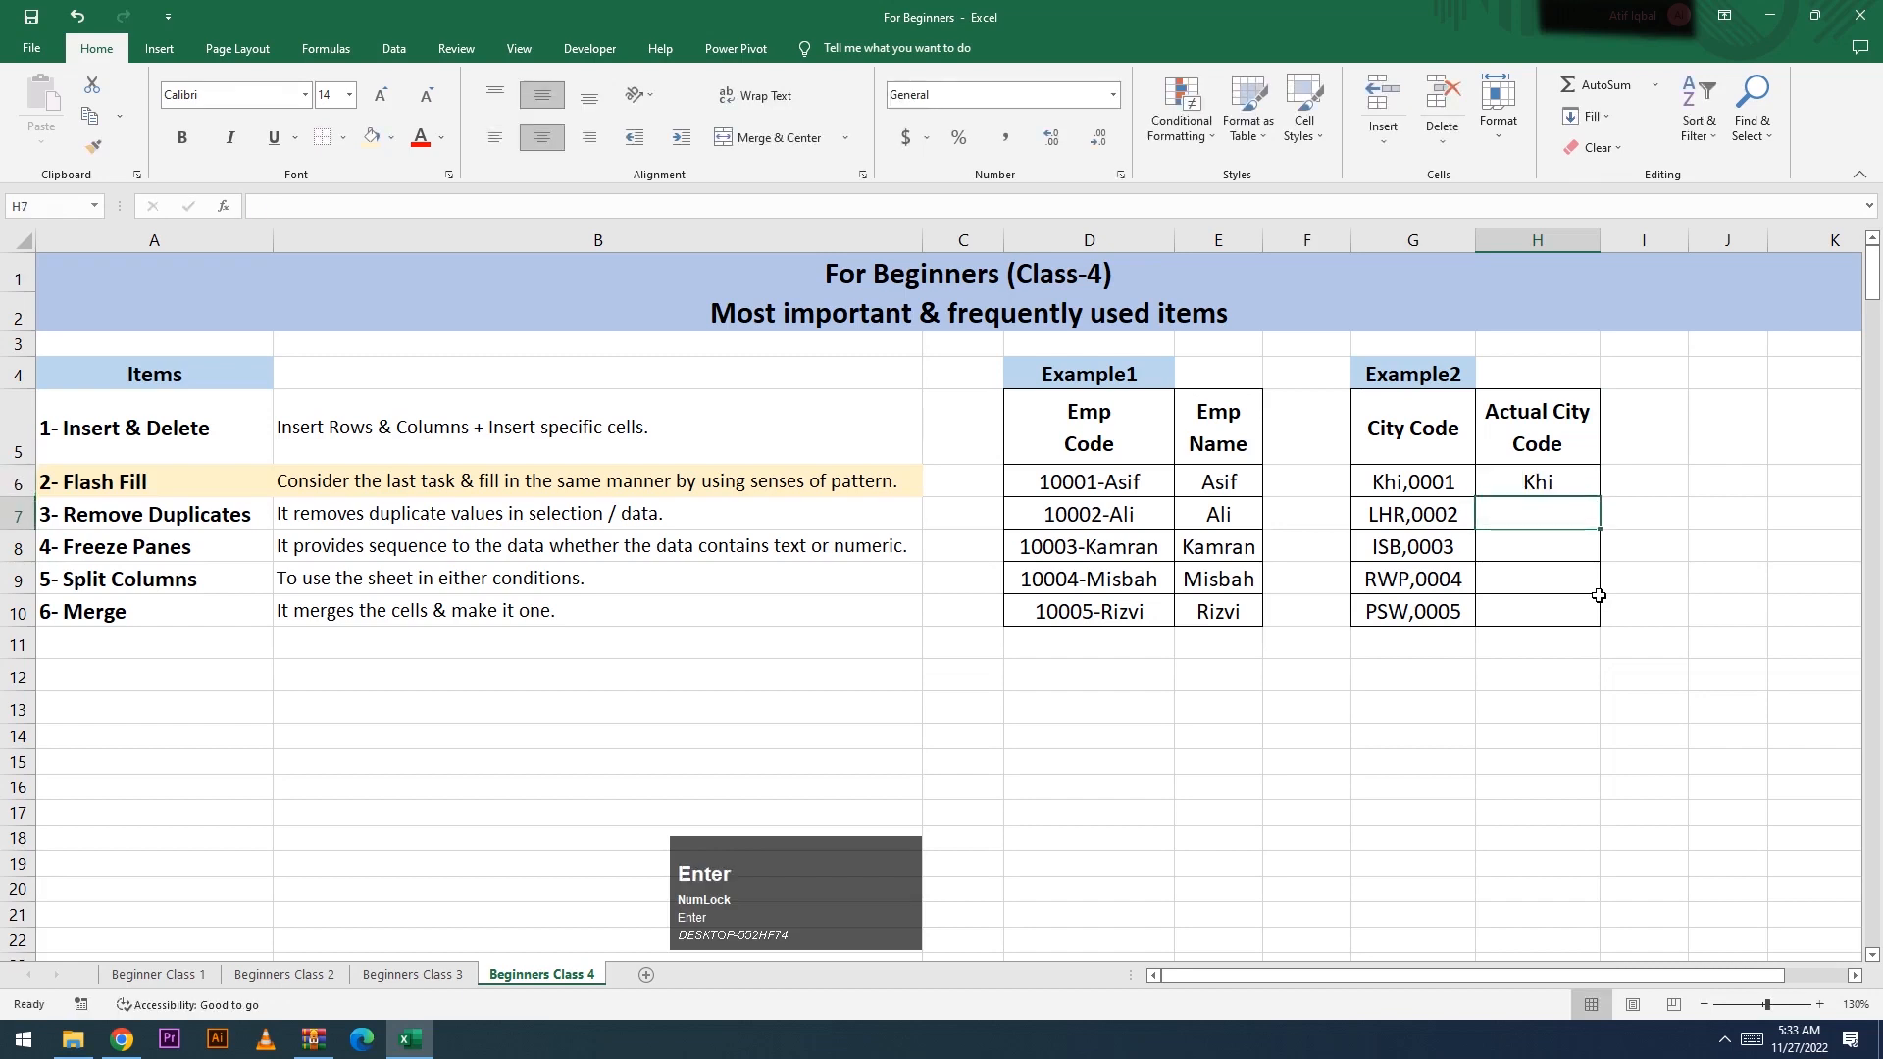
key(ctrl)
key(ctrl+e)
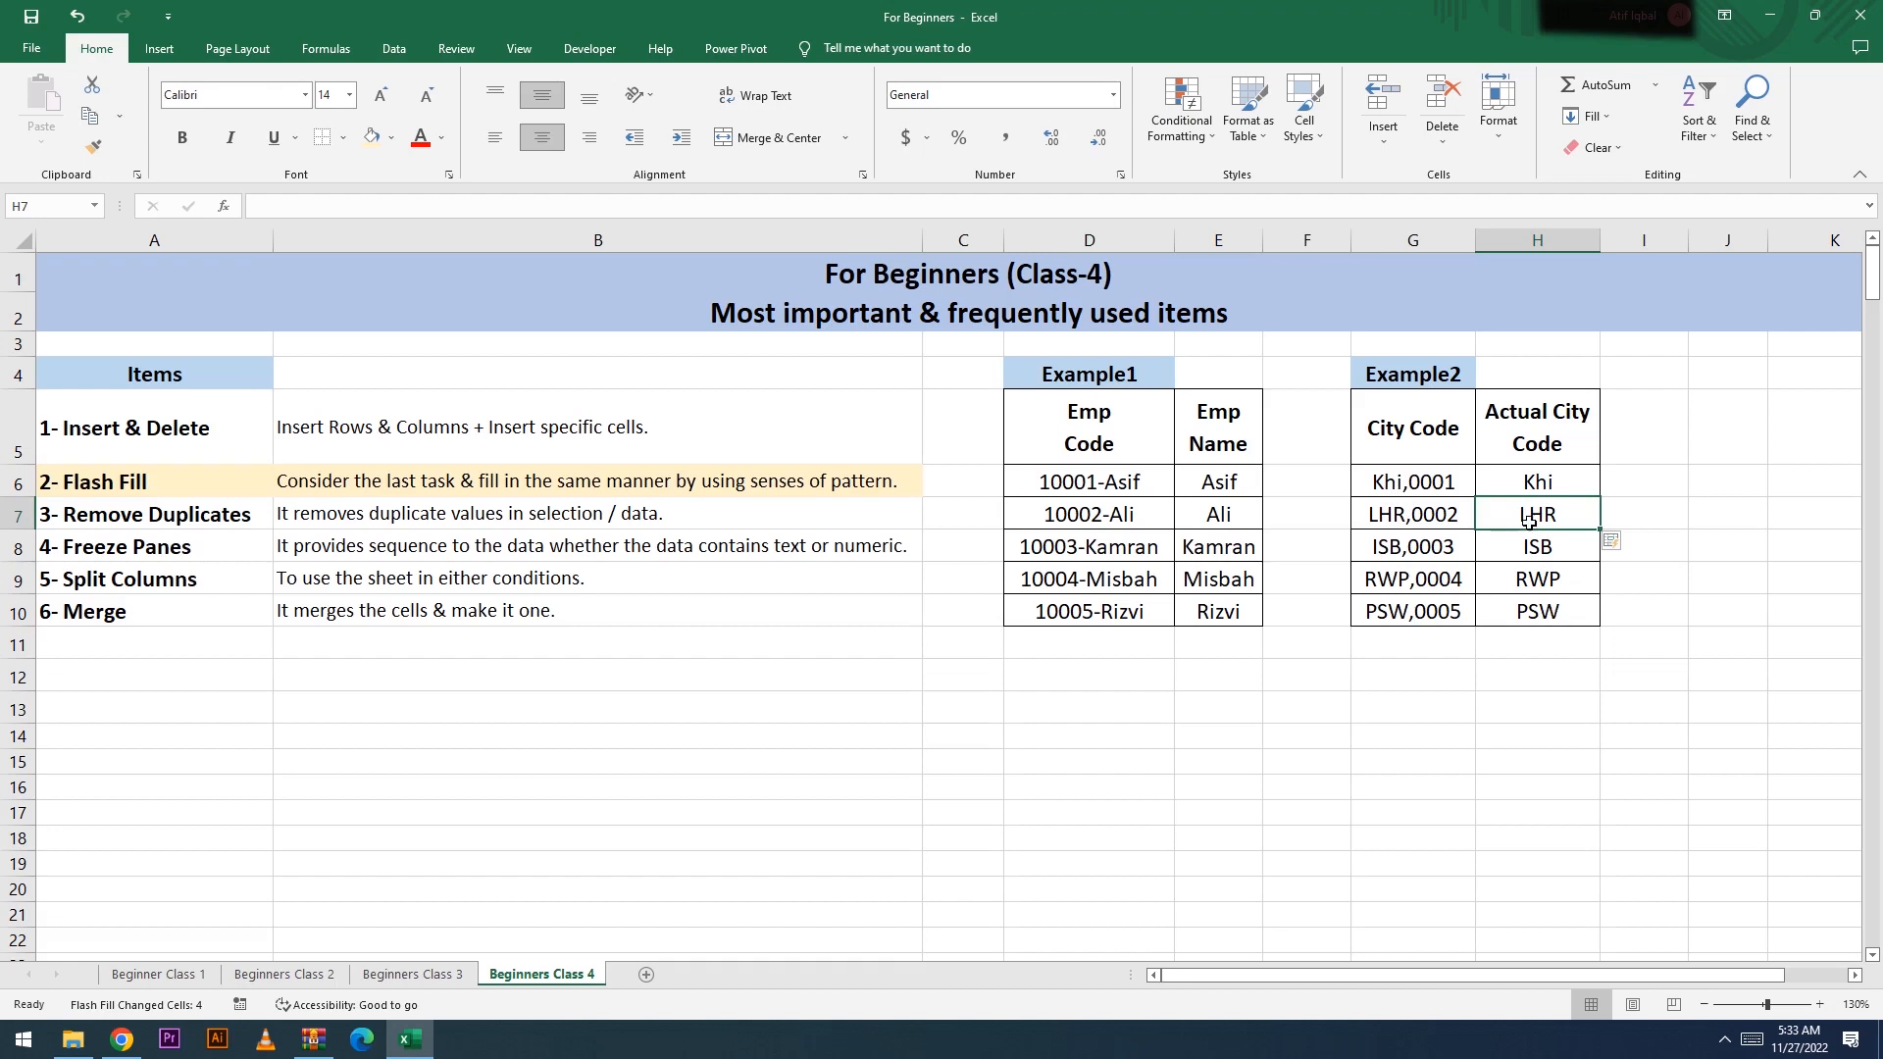
click(1523, 440)
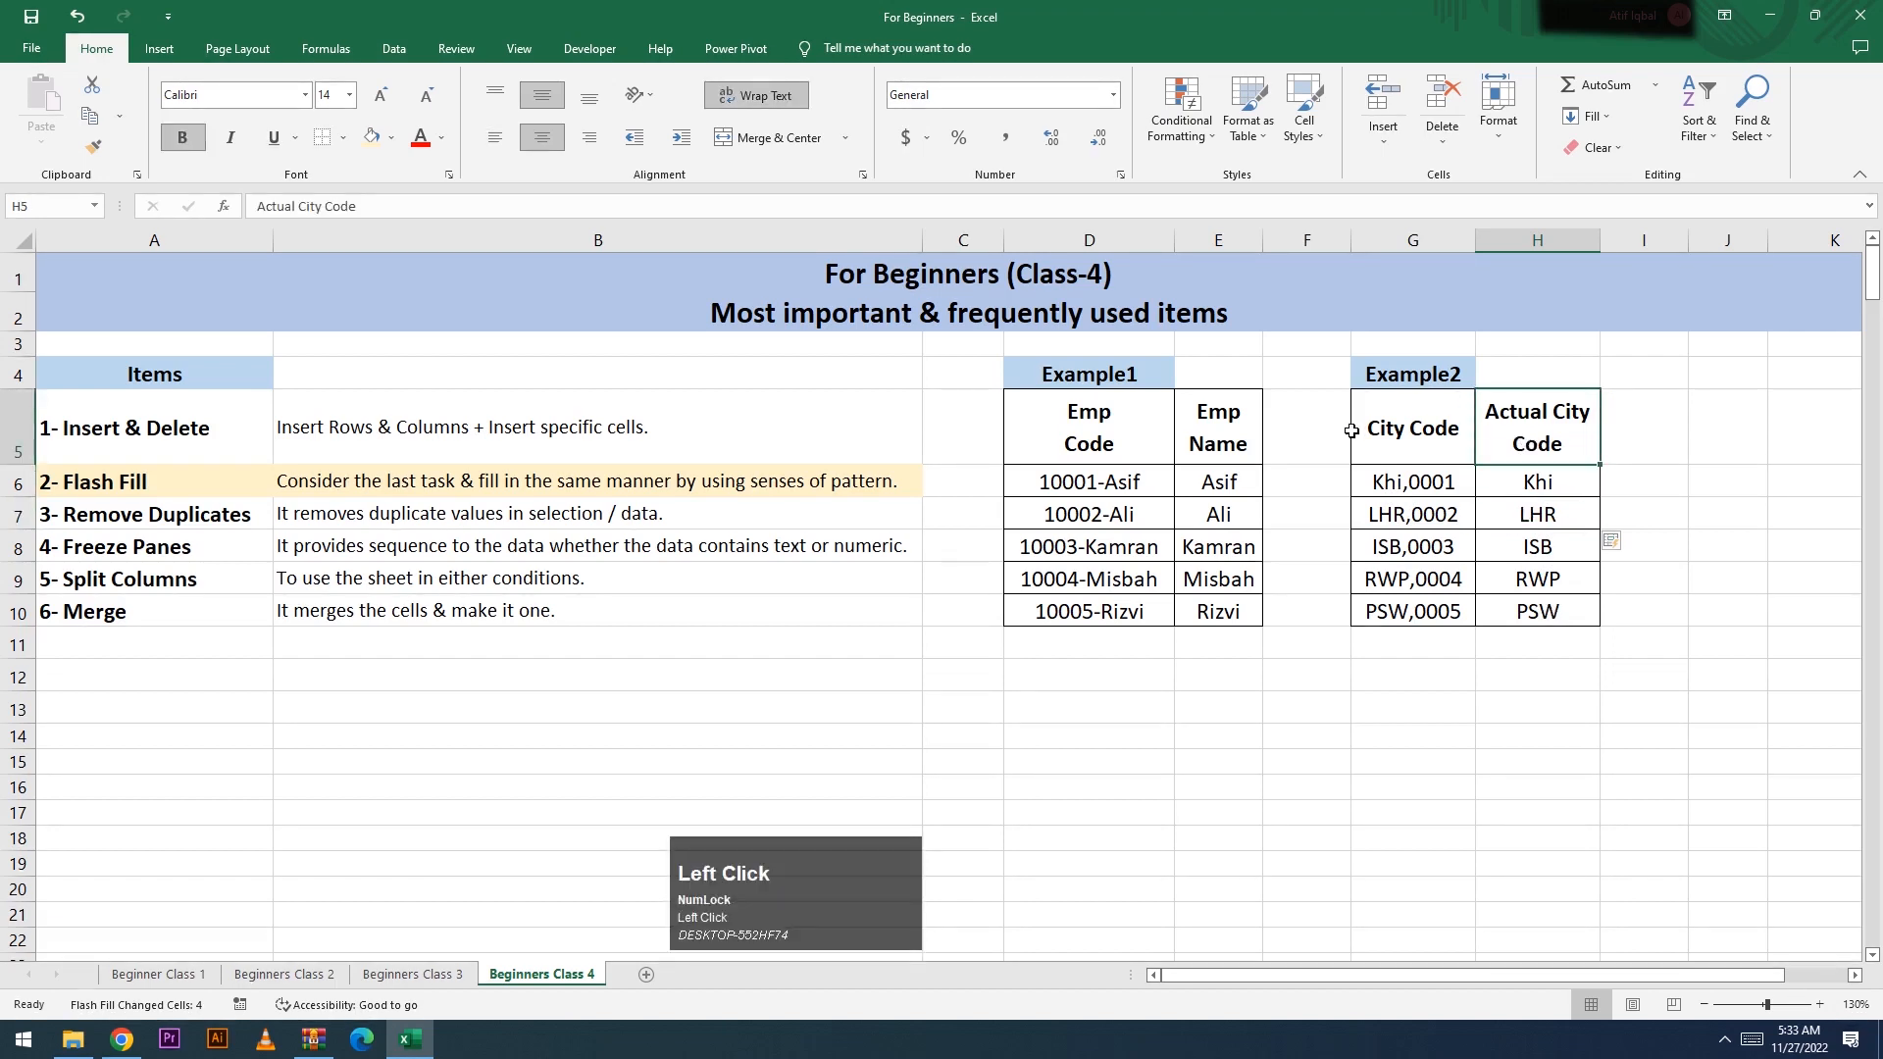
click(1083, 438)
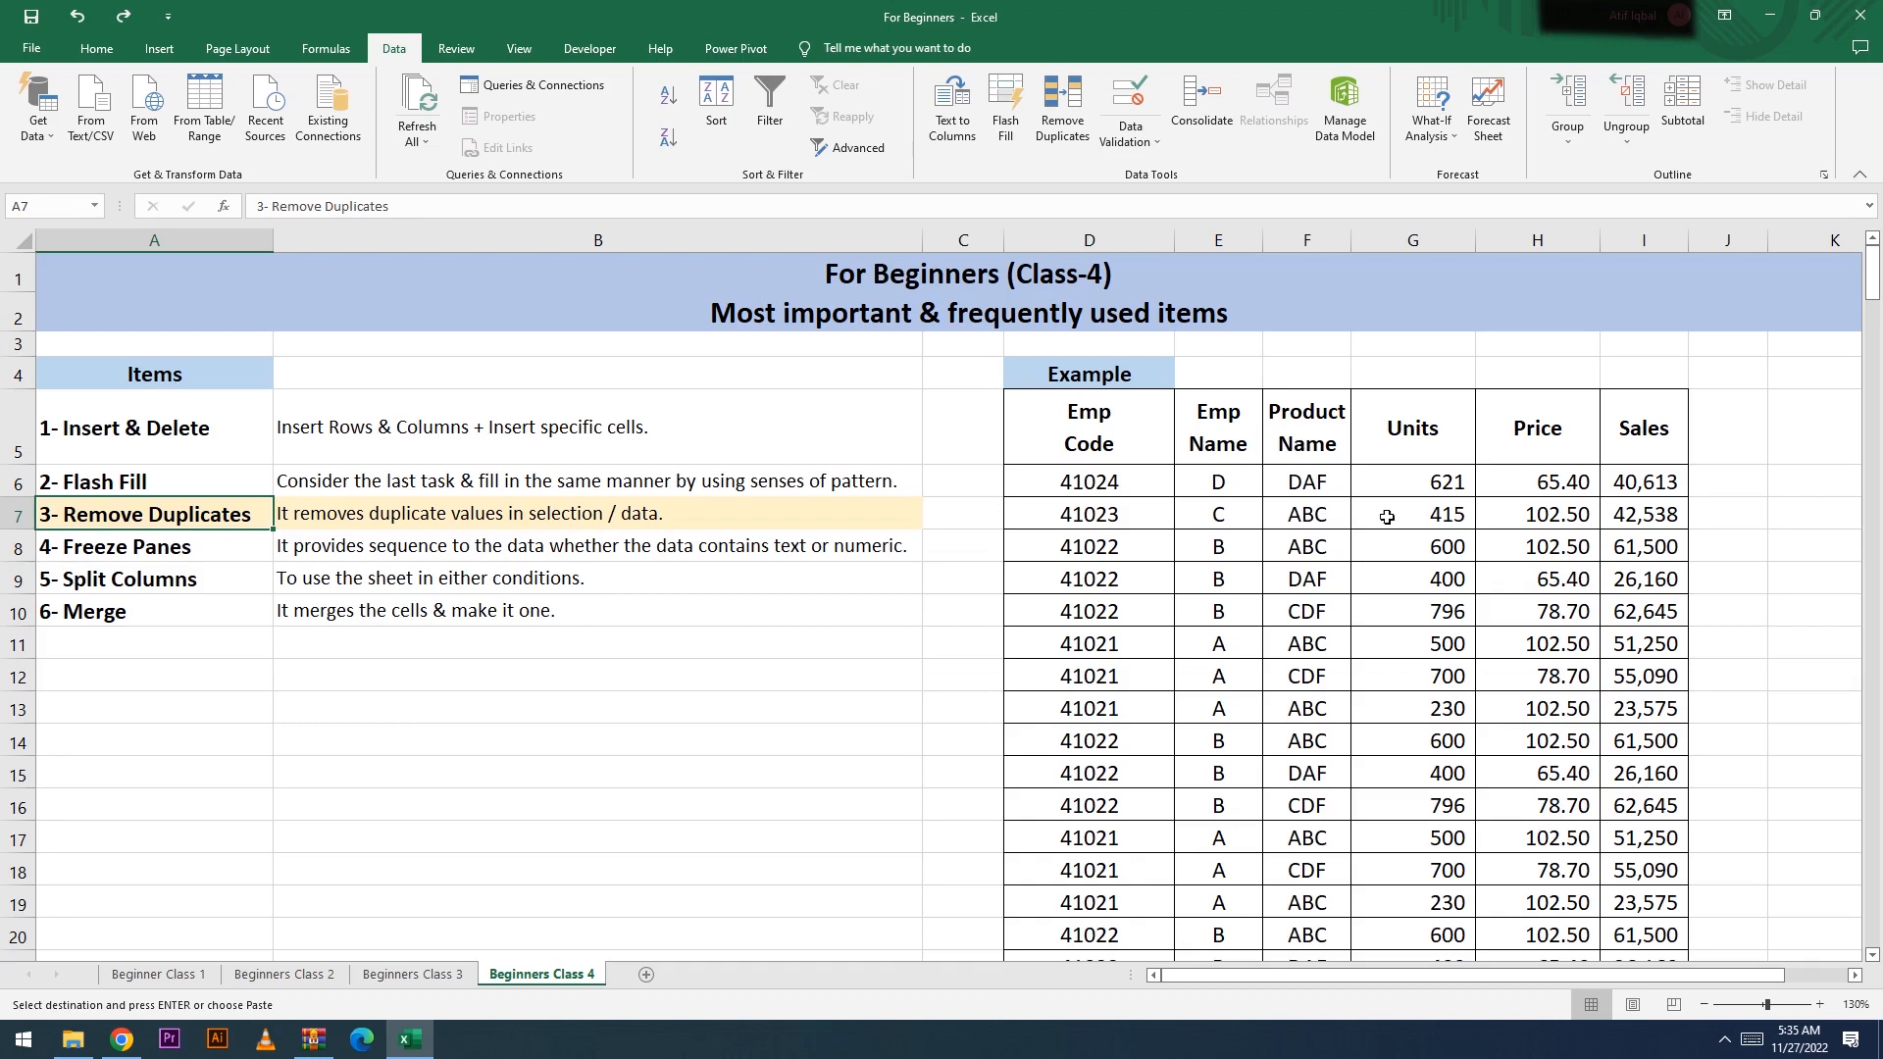
Step: Remove duplicate rows from the example table, comparing only the Emp Code column
click(1167, 461)
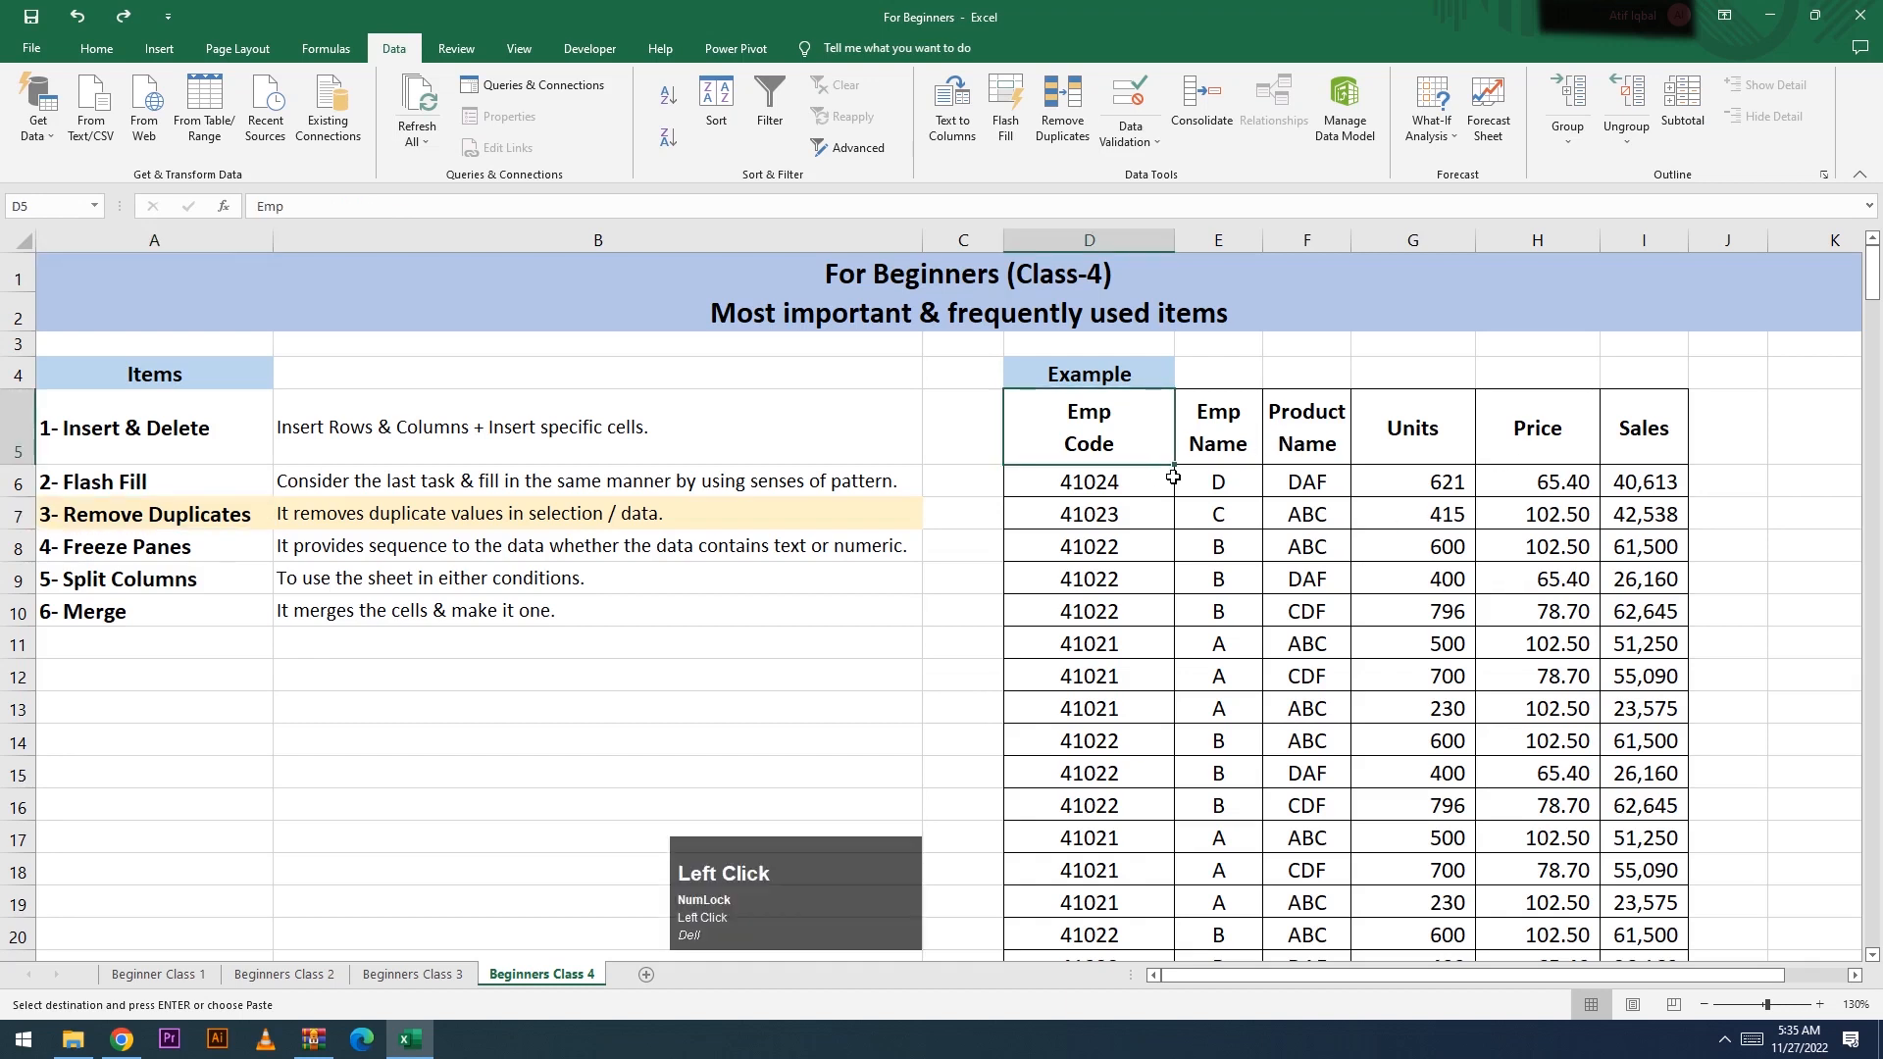
key(alt)
key(a)
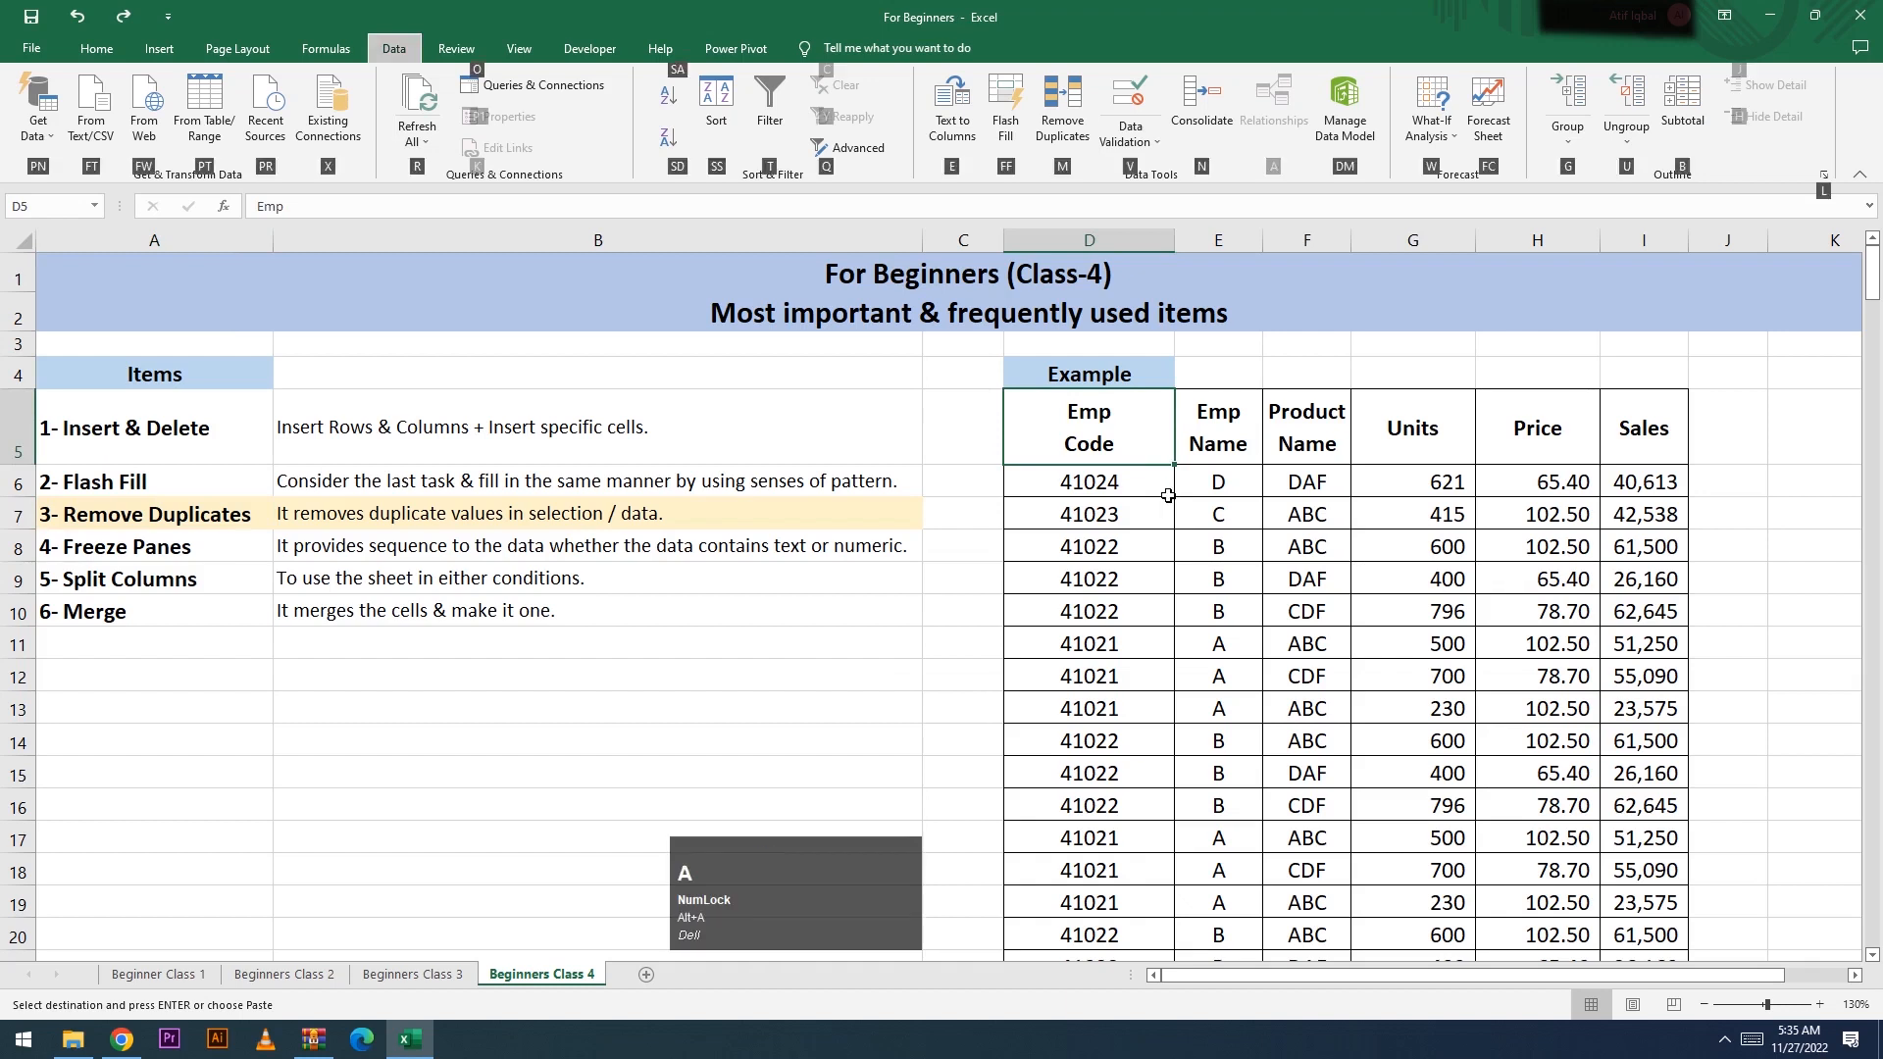
key(m)
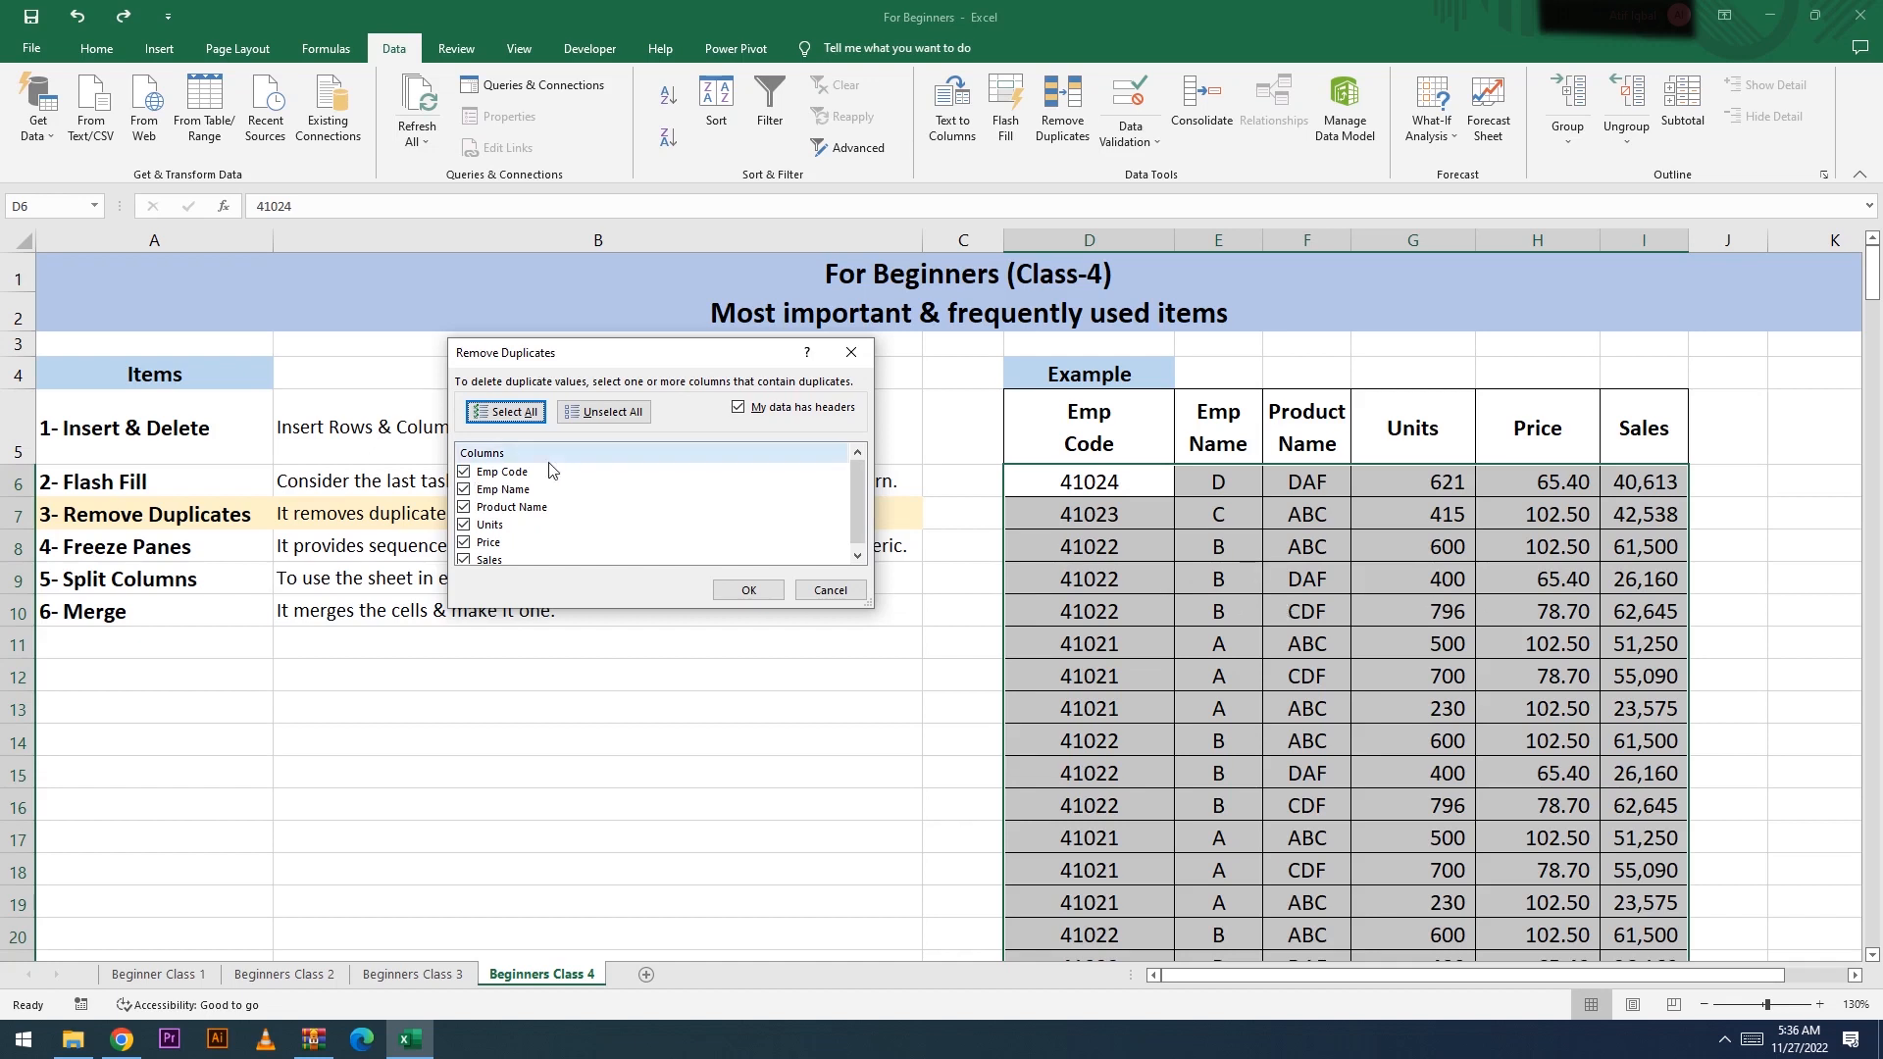
click(604, 413)
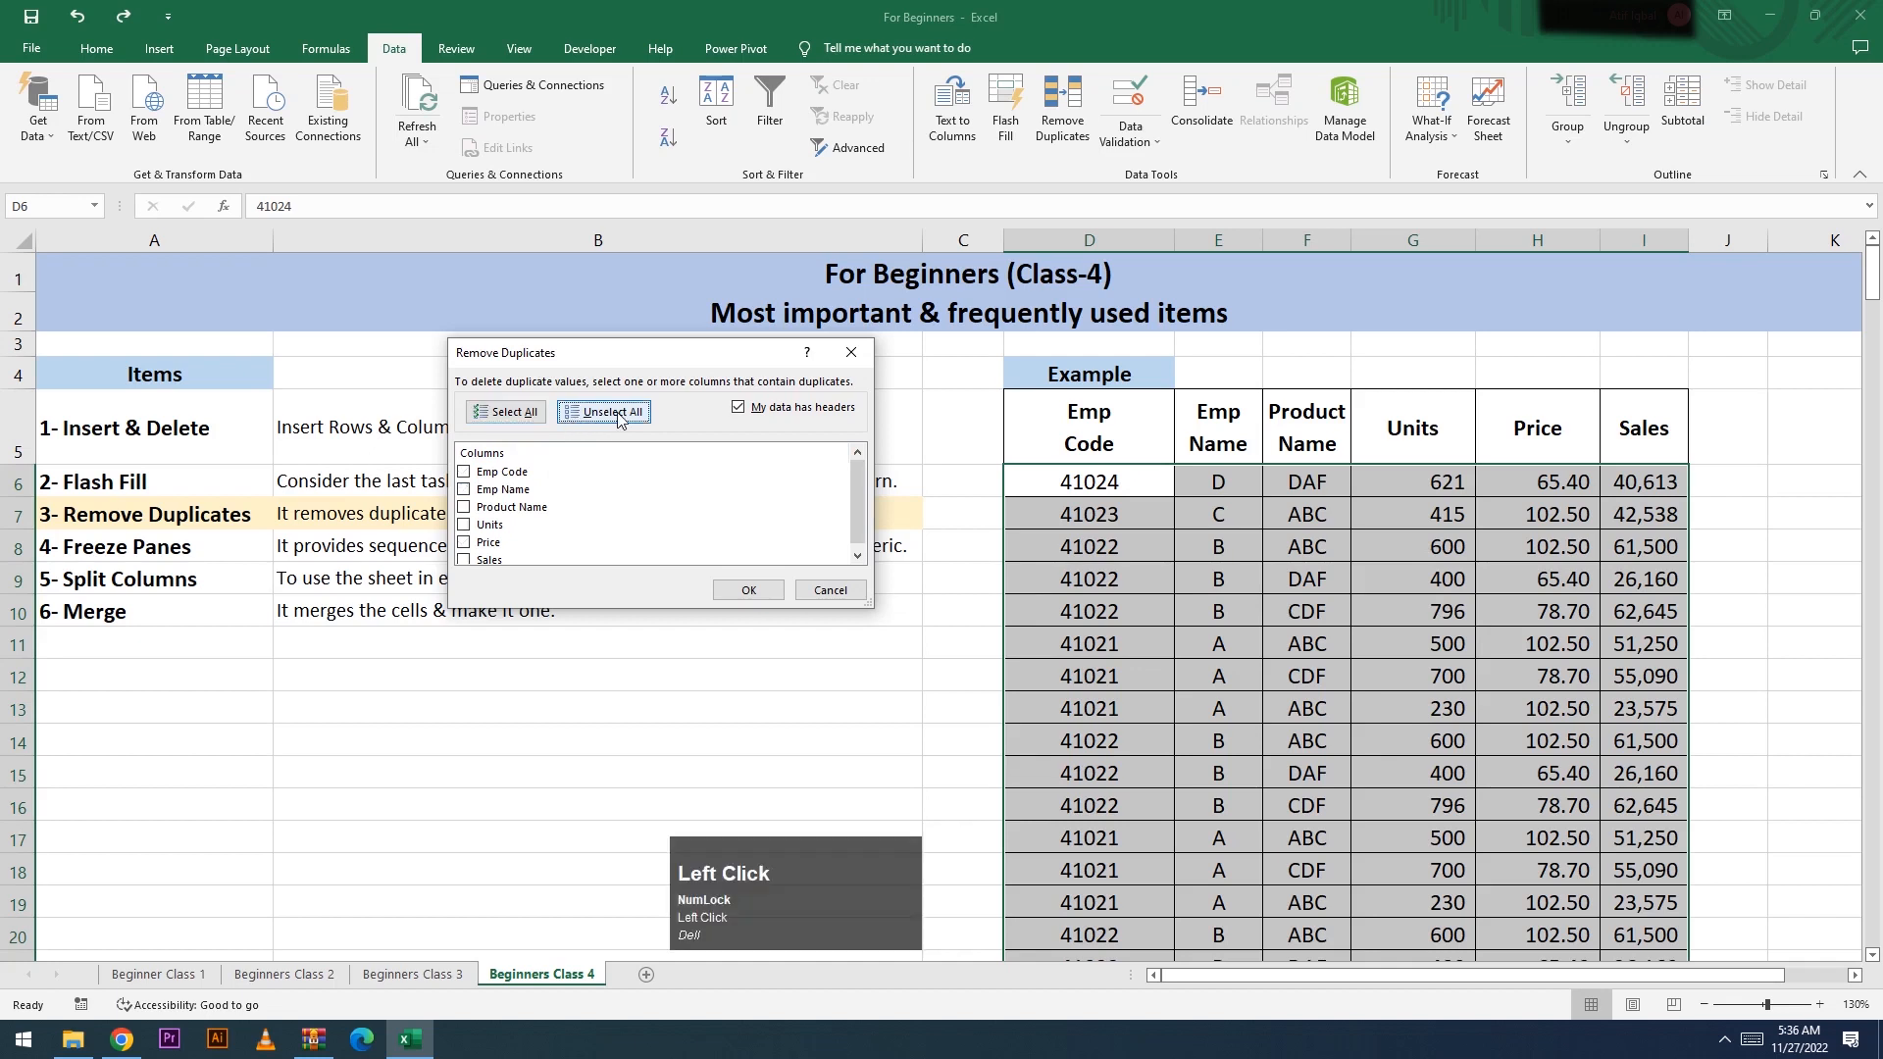
click(465, 473)
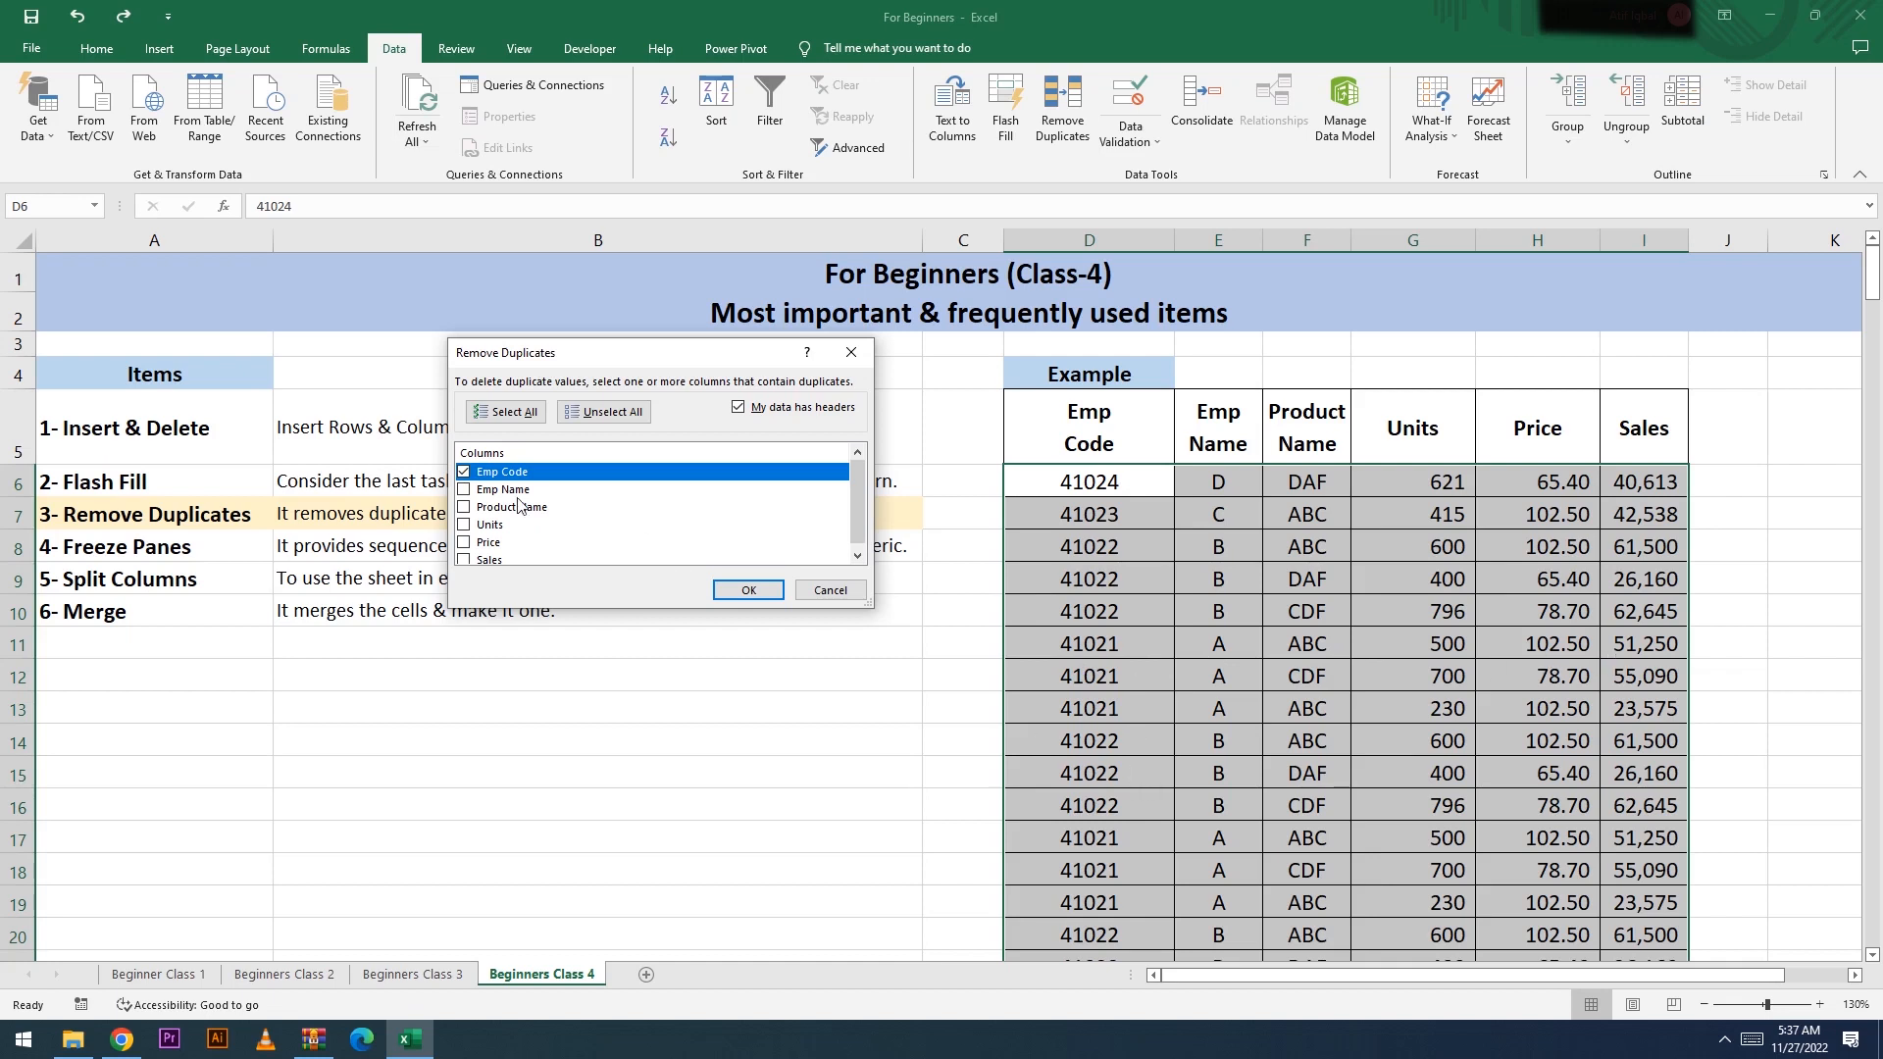
click(762, 591)
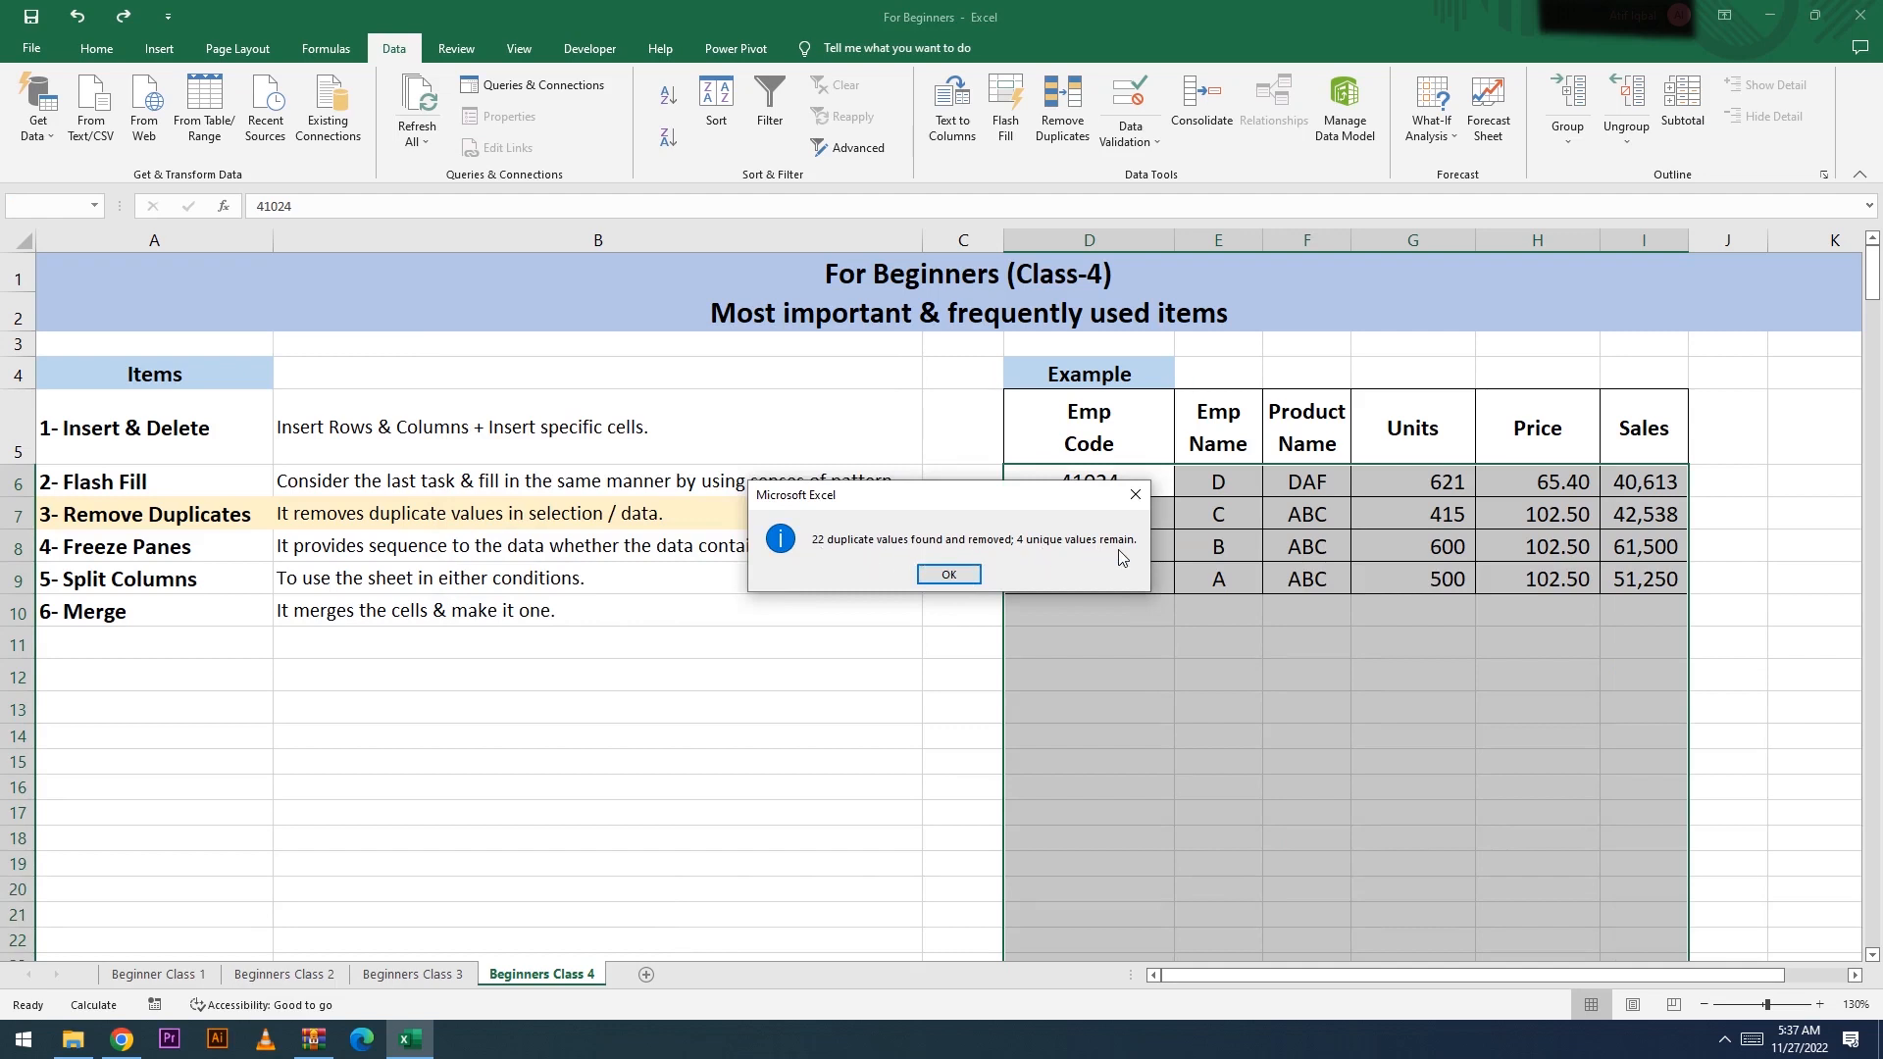
click(966, 577)
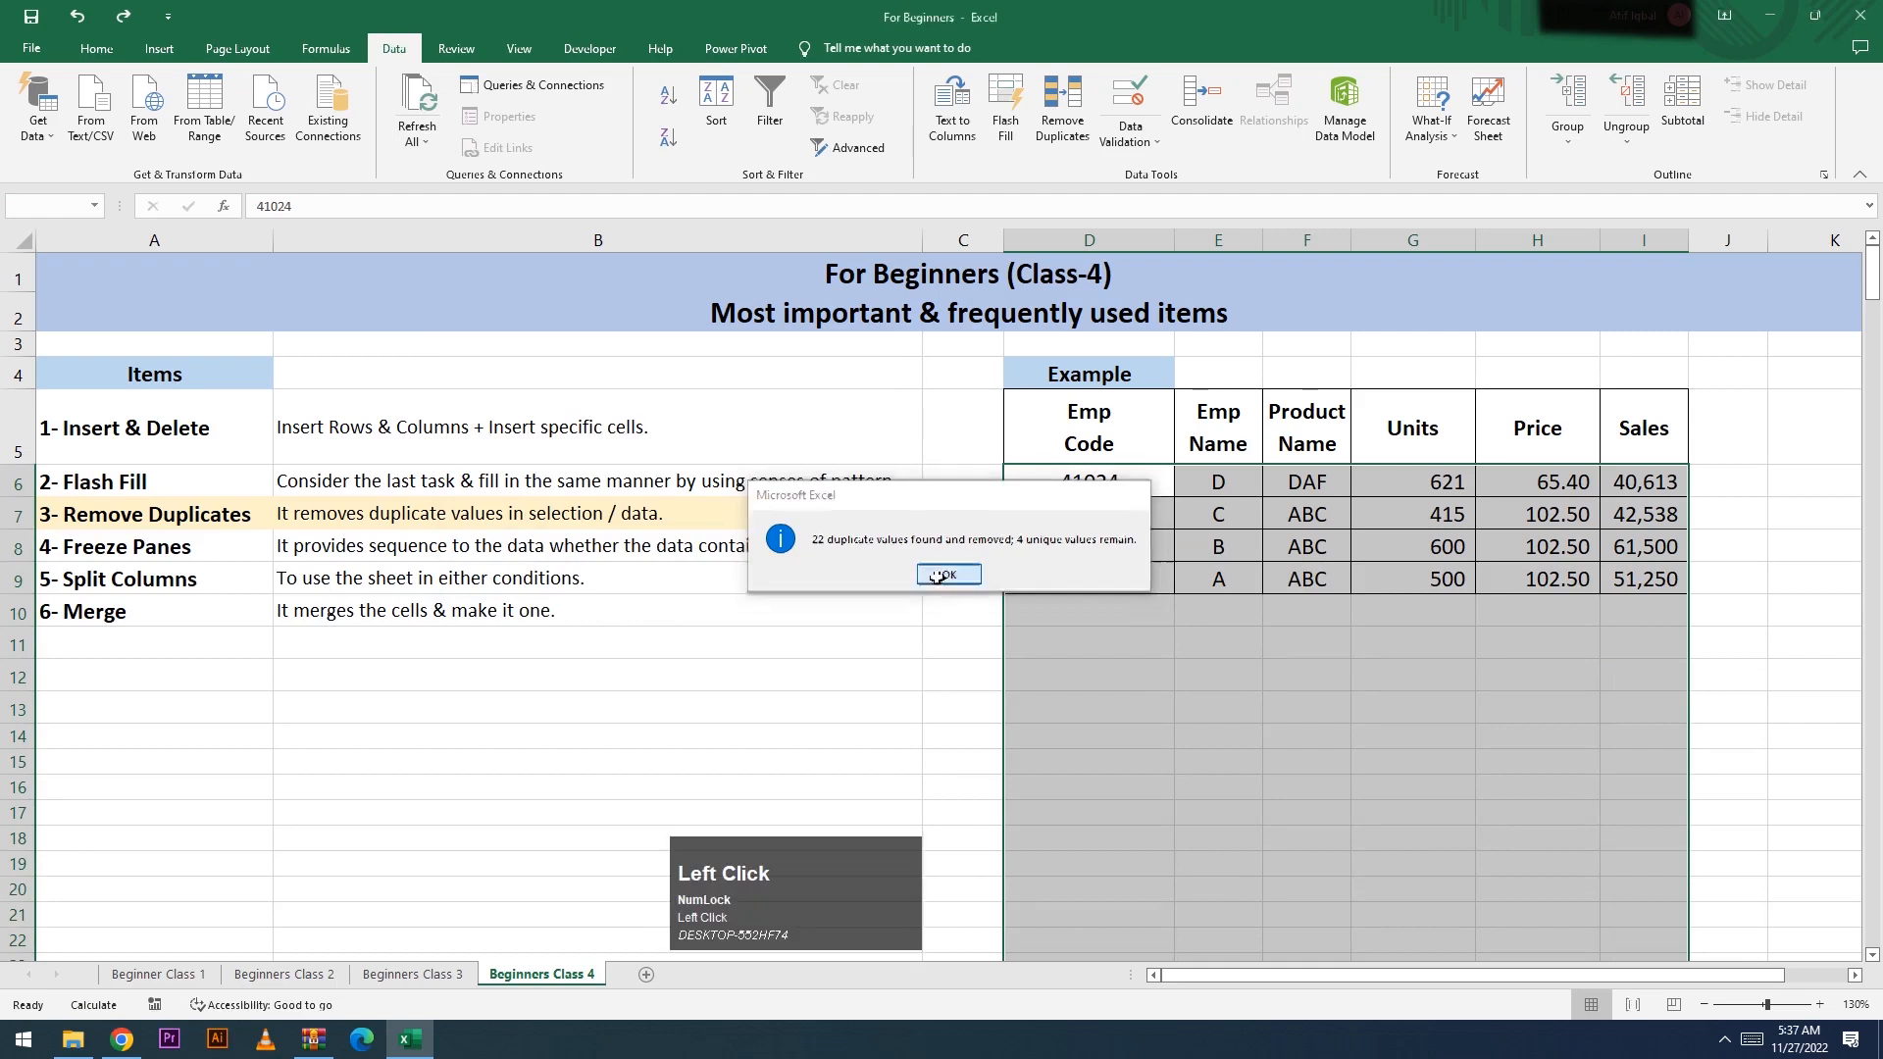
drag(1102, 487, 1126, 575)
drag(1098, 487, 1162, 586)
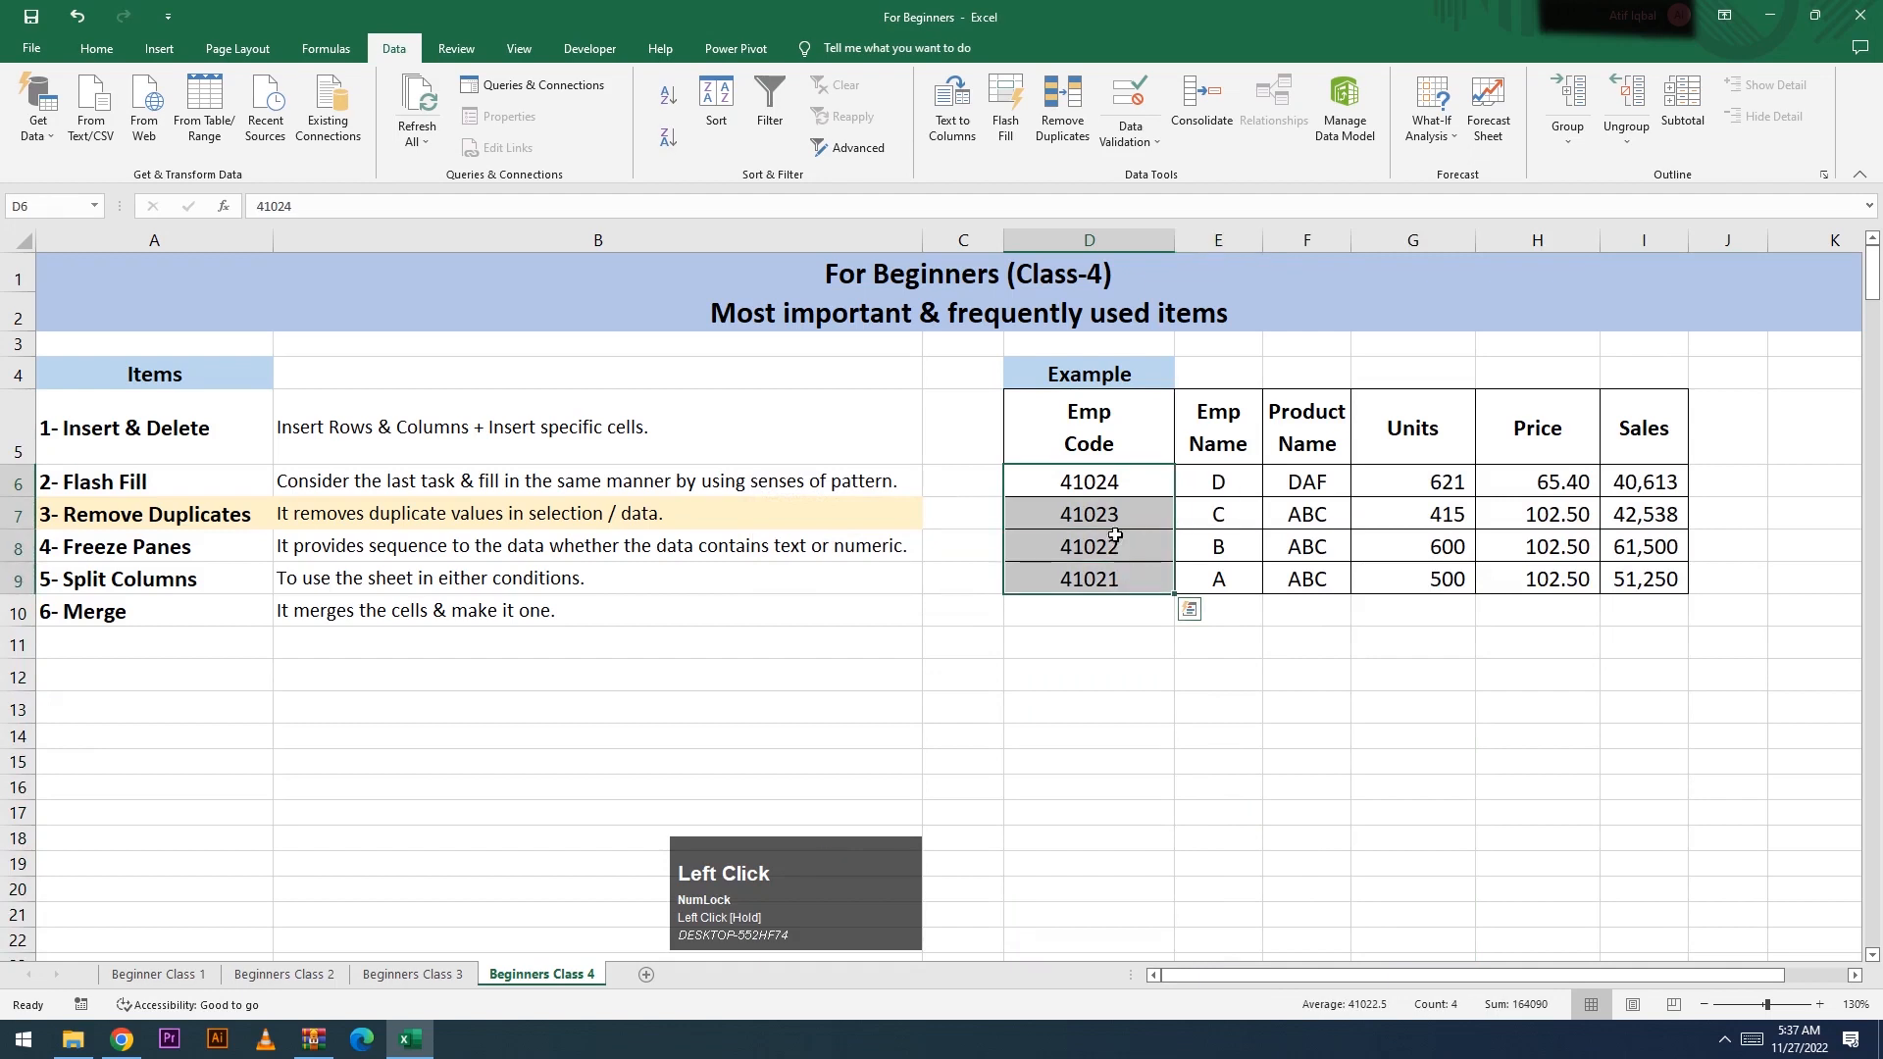
drag(1113, 479, 1135, 586)
drag(1116, 486, 1118, 586)
click(1123, 483)
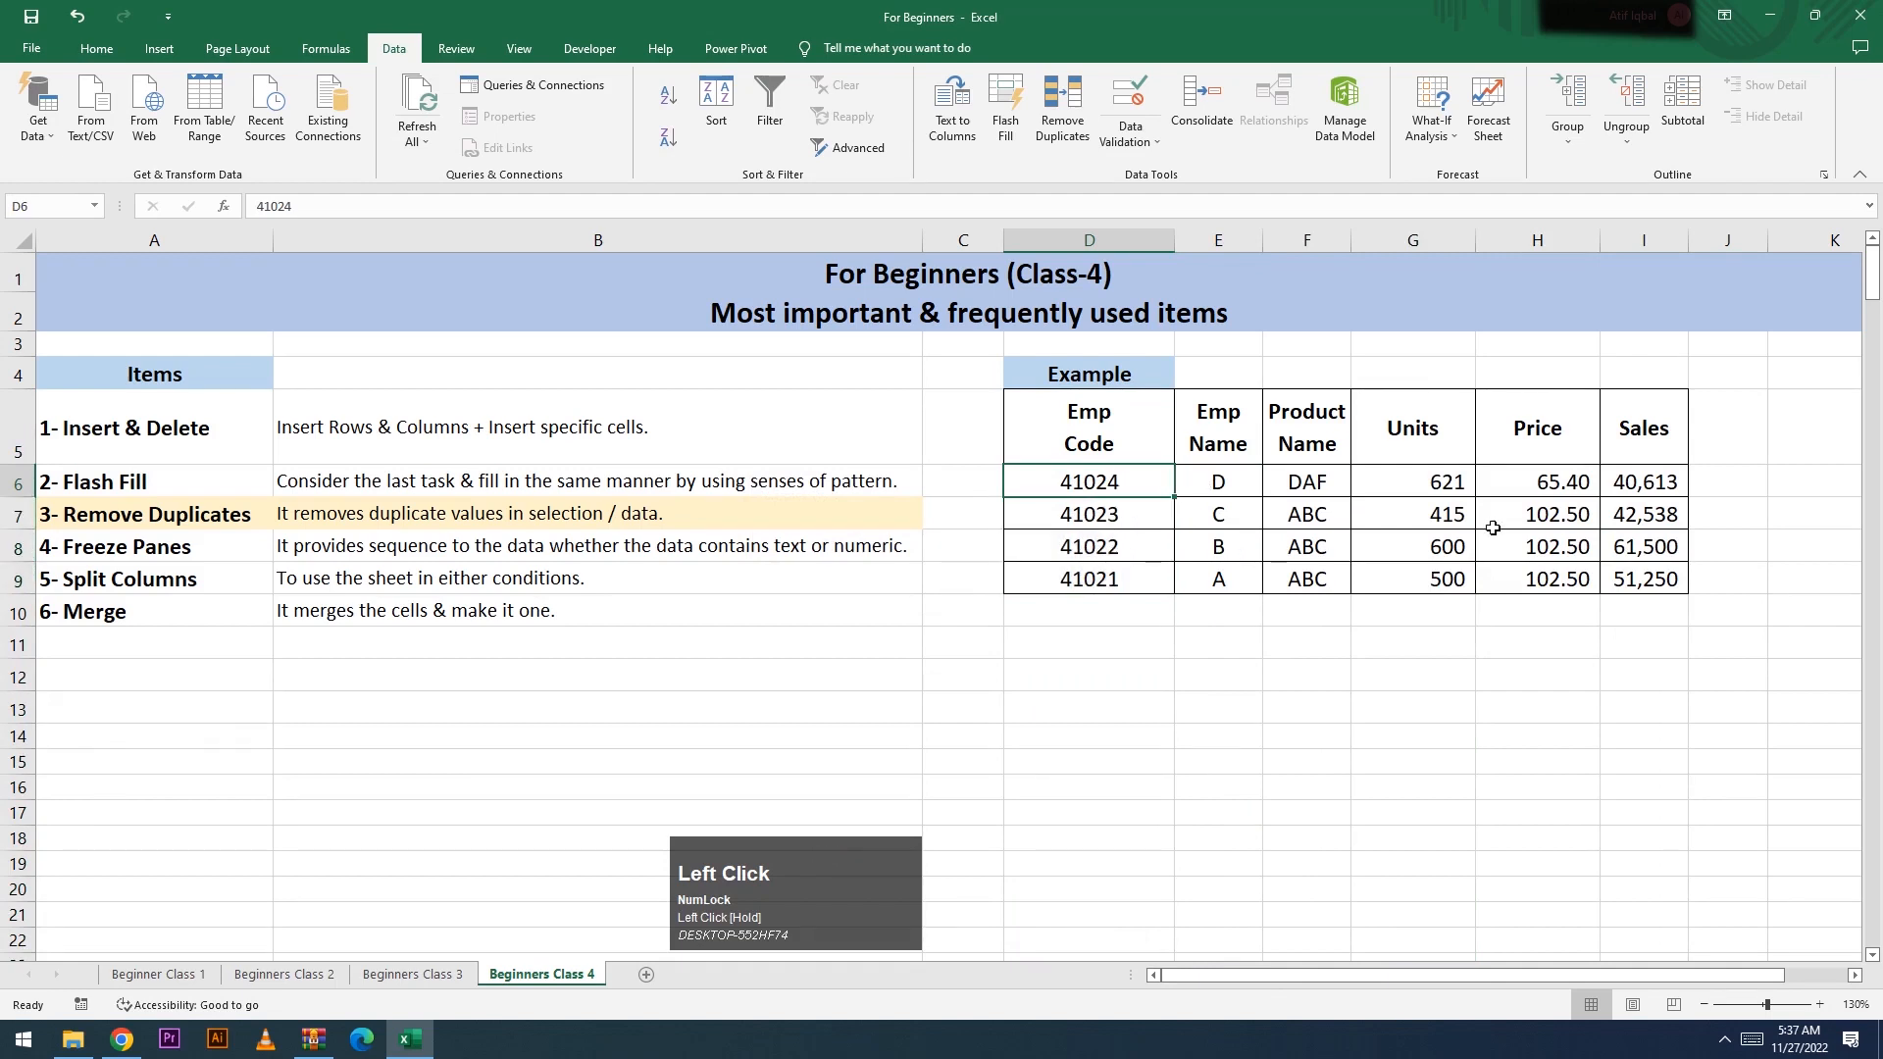
Step: Review the example table's data rows D6:I9 and select the 3- Remove Duplicates item in A7
drag(1109, 483, 1664, 580)
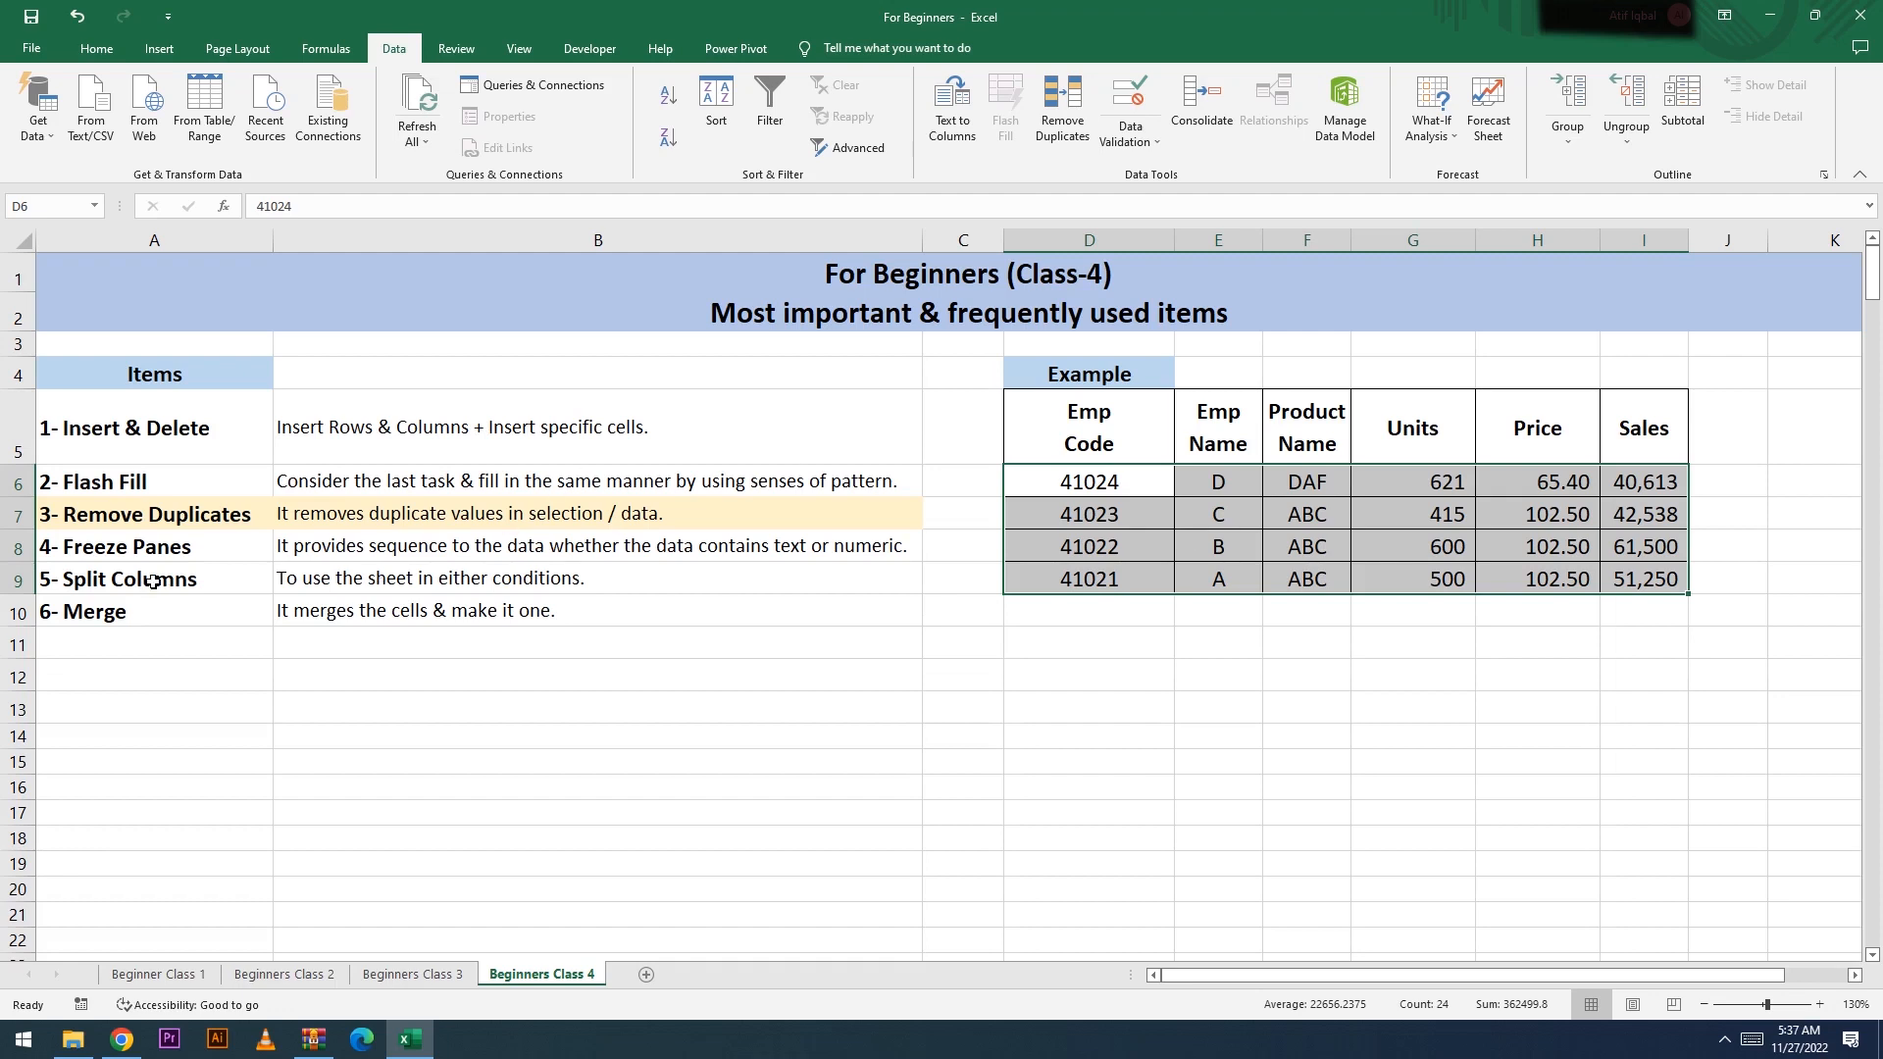
click(244, 517)
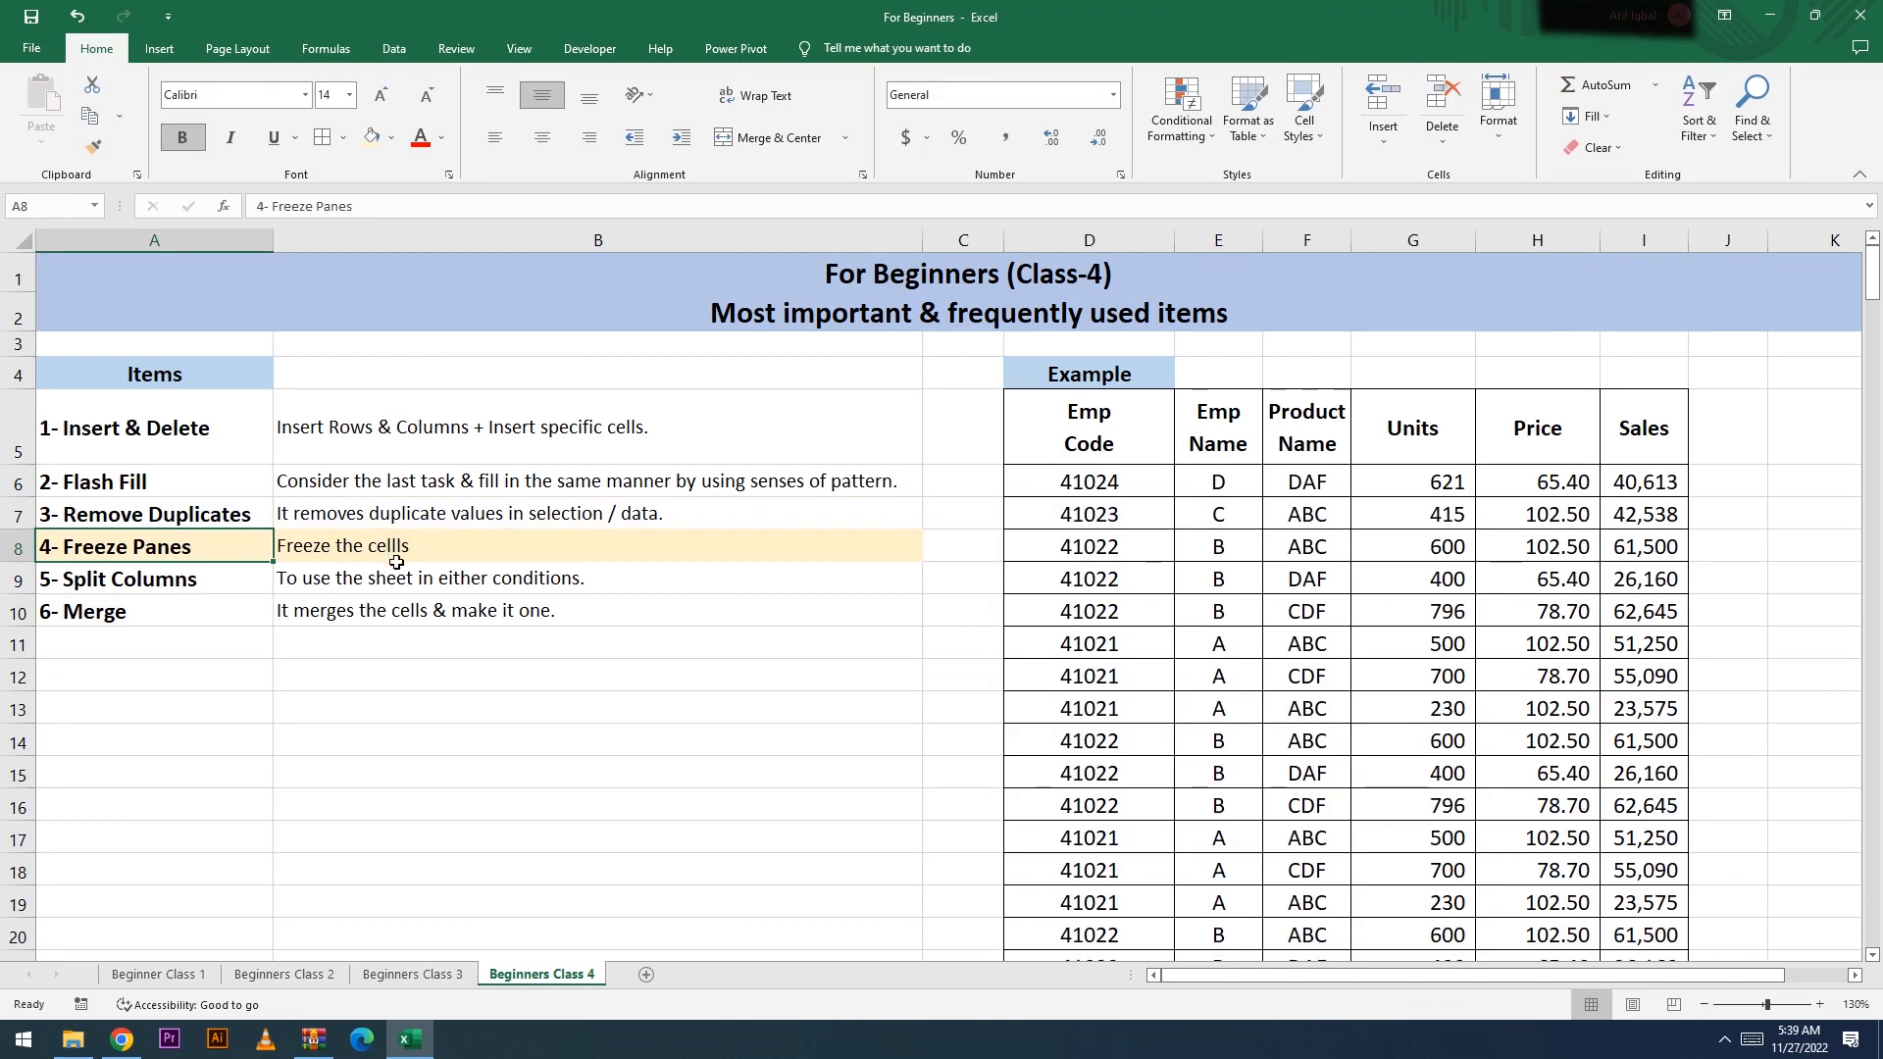
Step: Examine the example table's header row in row 5 and its visibility while moving down through the data rows without frozen panes
drag(1130, 433, 1632, 452)
click(1066, 443)
click(1128, 559)
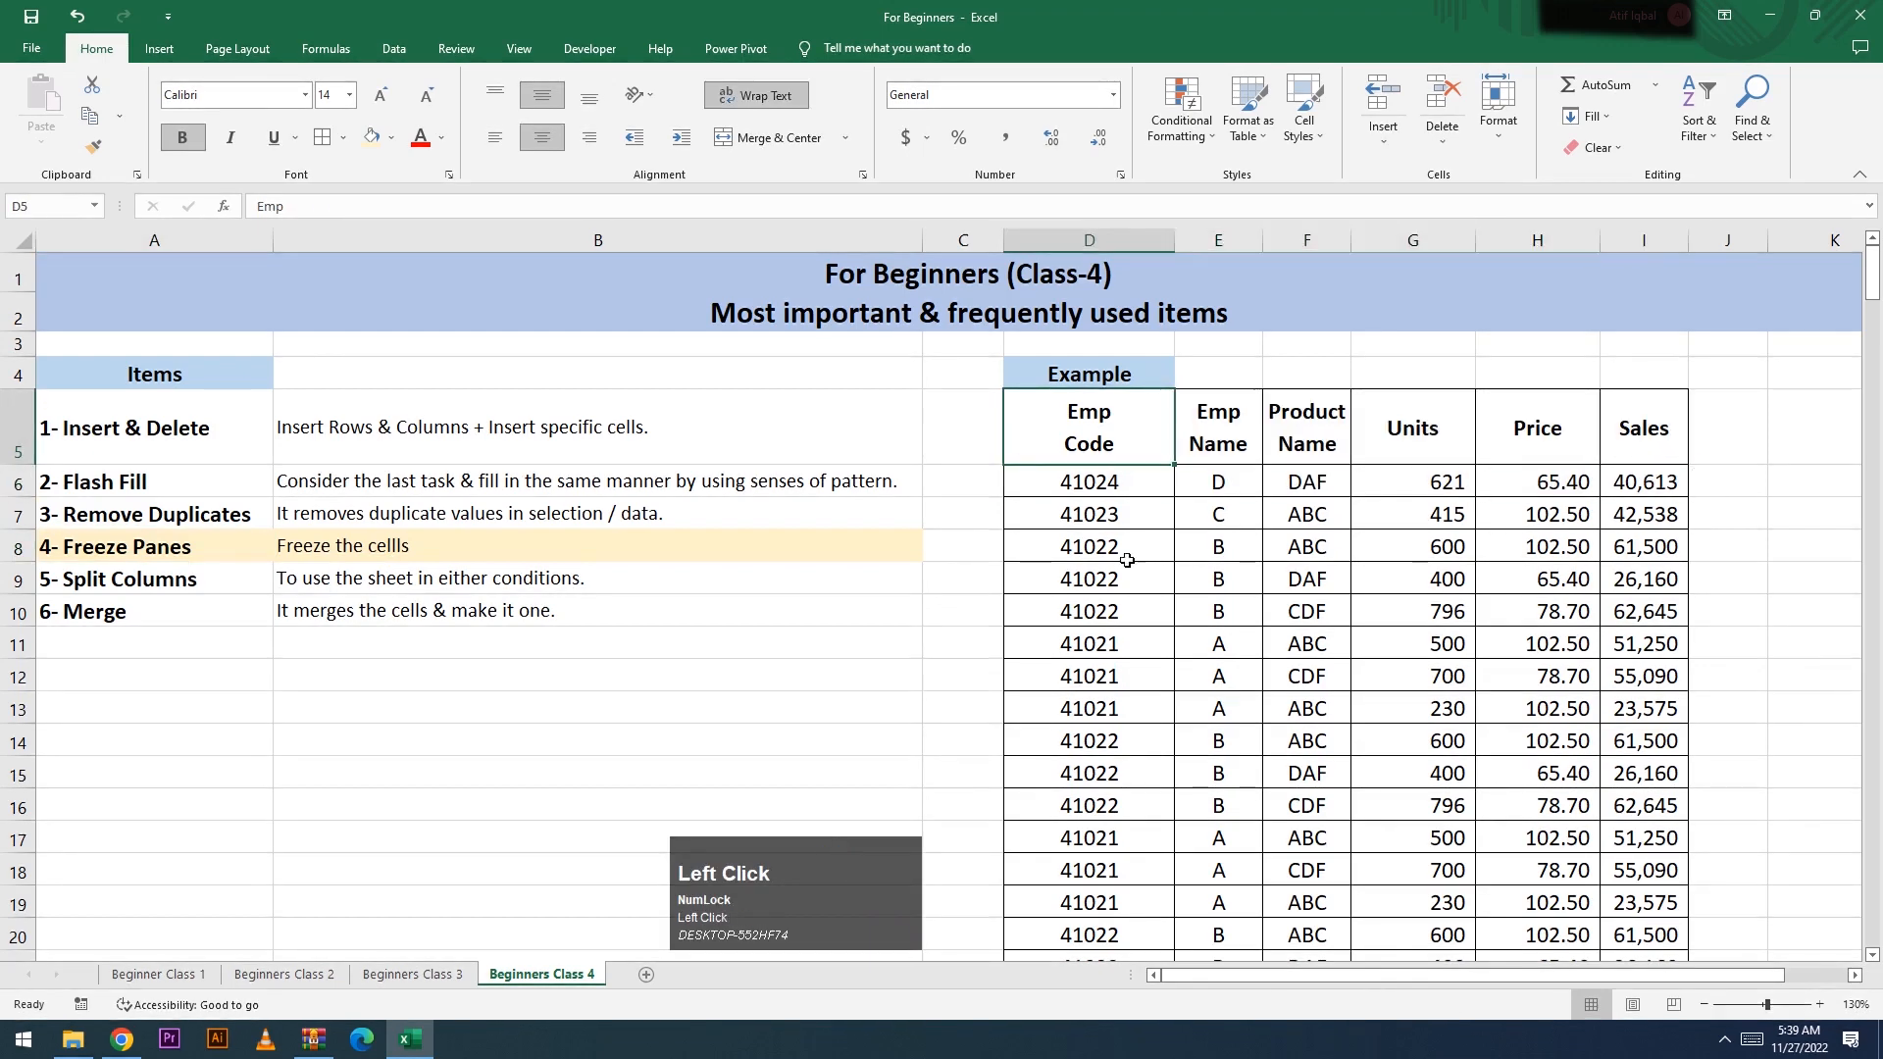
key(Down)
key(Down)
key(Down)
key(Down)
key(Down)
key(Down)
key(Down)
key(Down)
key(Down)
key(Down)
key(Down)
key(Down)
key(Down)
key(Down)
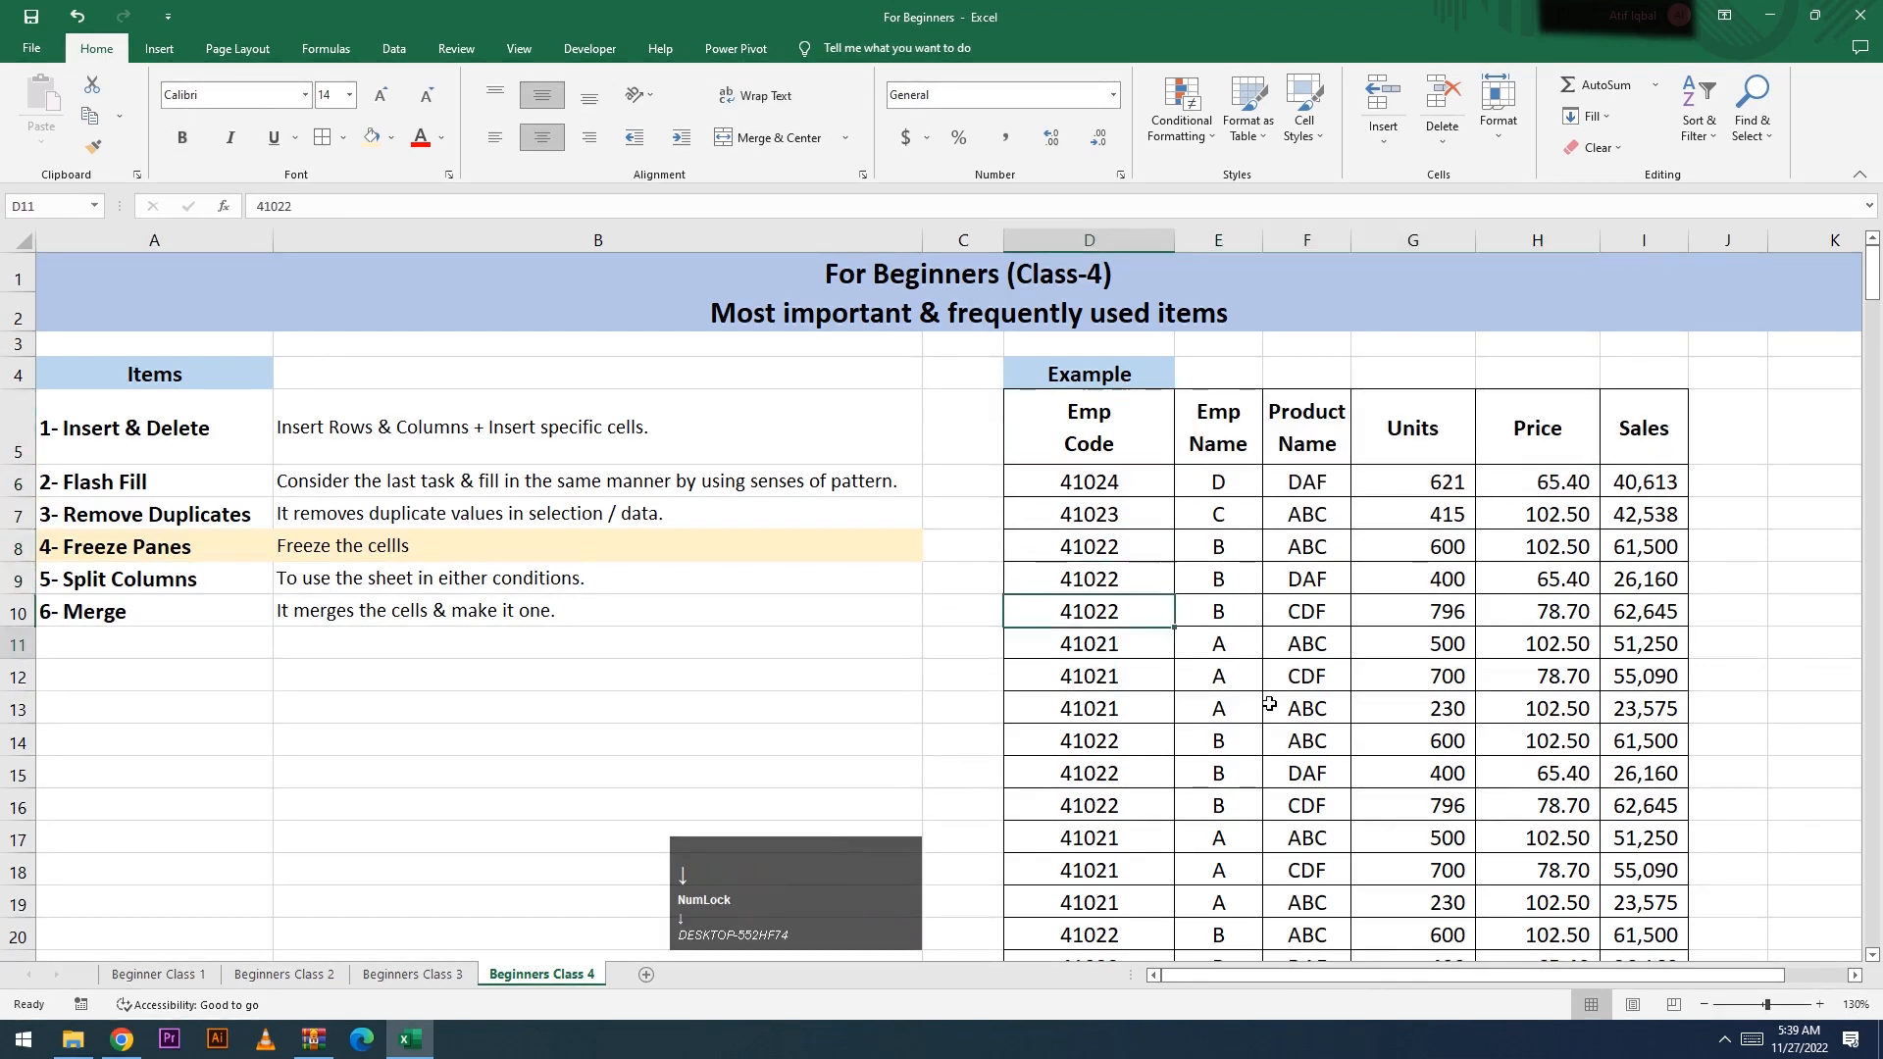
key(Down)
key(Down)
key(Down)
key(Down)
key(Down)
key(Down)
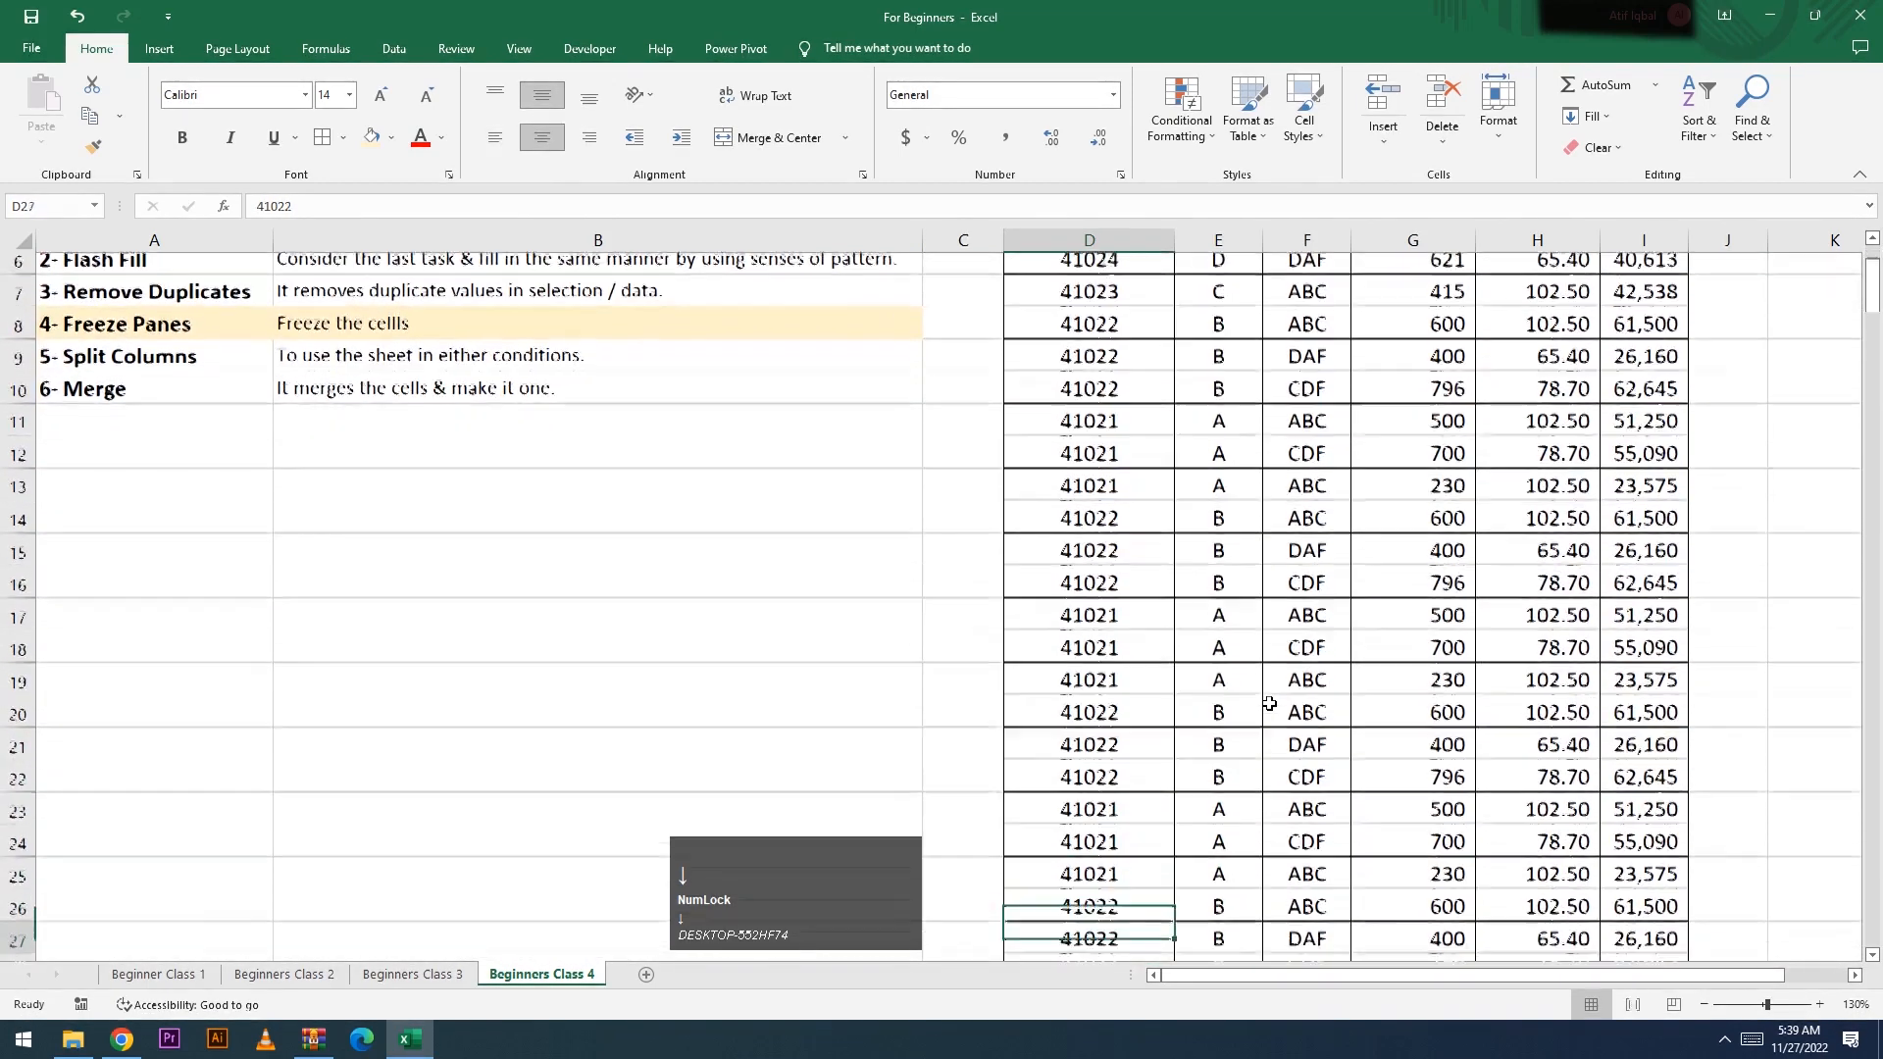
key(Down)
key(Down)
key(Down)
key(Down)
key(Down)
key(Up)
key(Up)
key(Up)
key(Up)
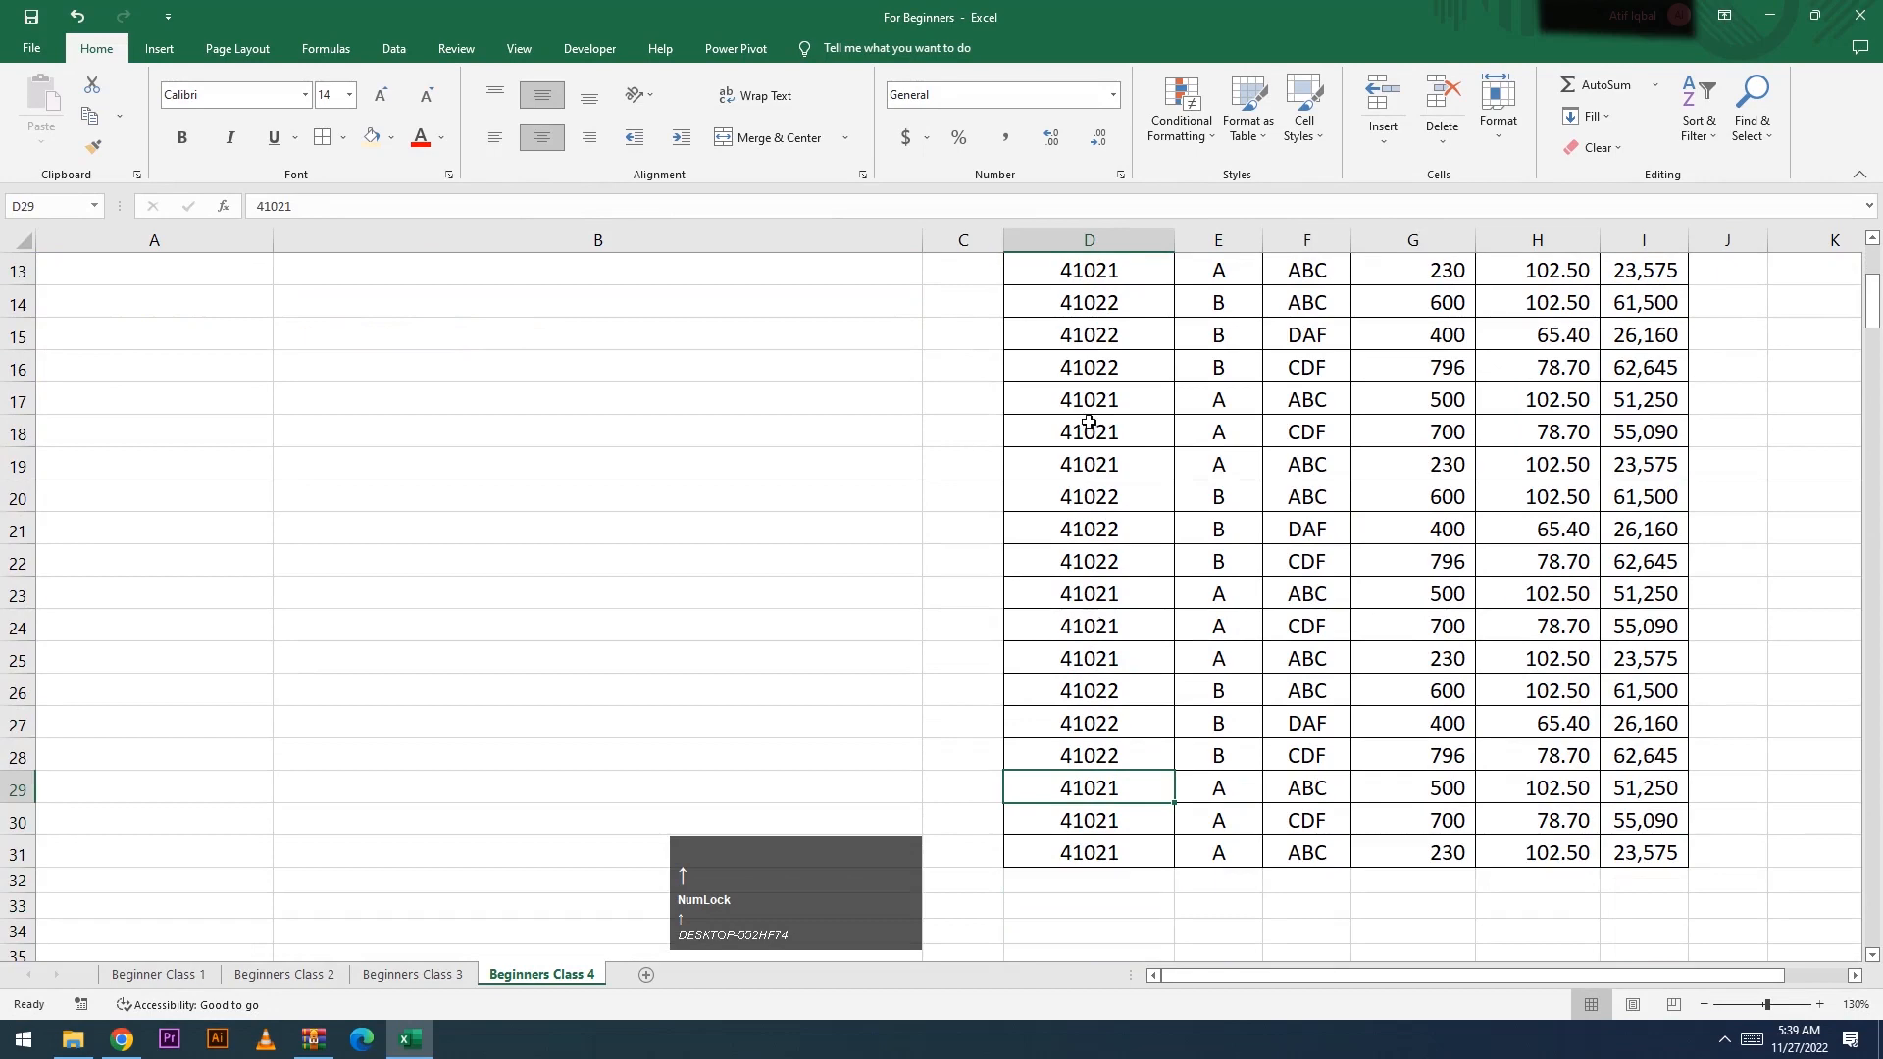
scroll(1087, 427, up, 4)
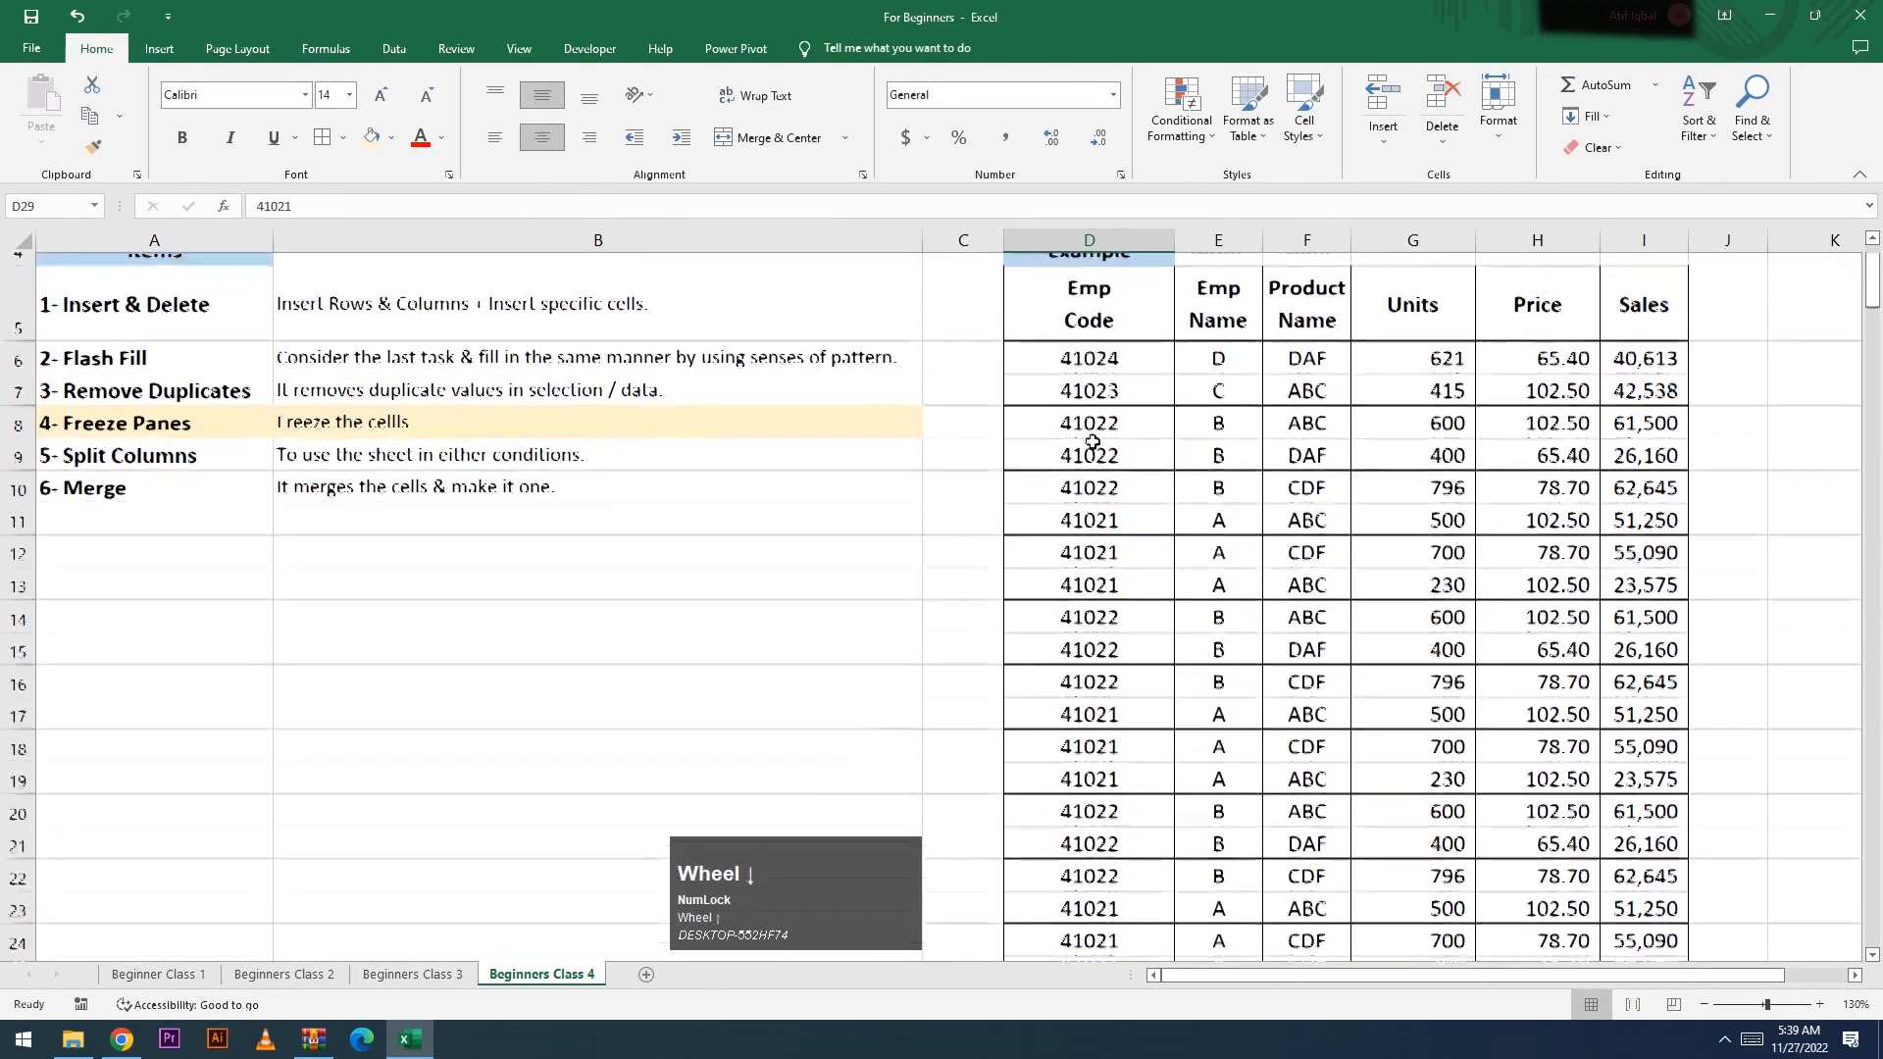
scroll(1084, 451, down, 4)
scroll(1090, 726, down, 3)
scroll(1089, 723, up, 7)
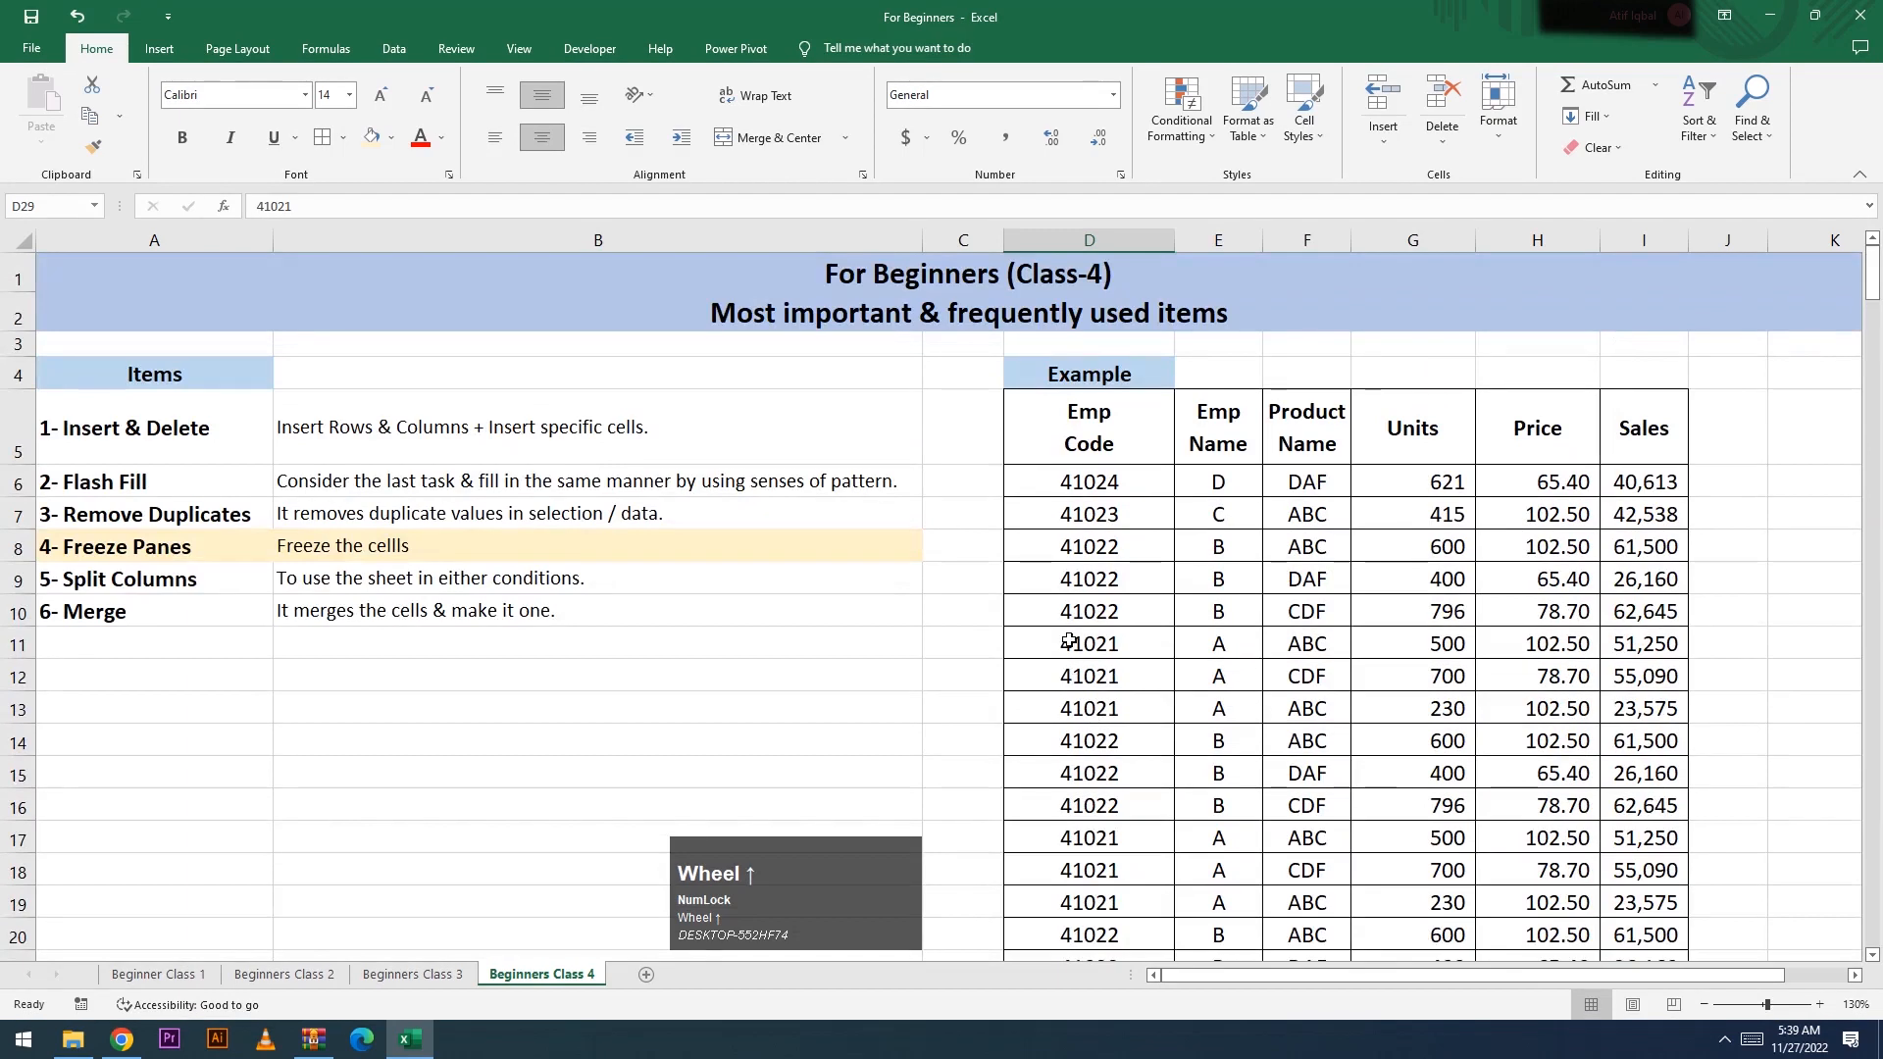
Step: Freeze the panes at cell D6, locking rows 1 to 5 and columns A to C
click(1076, 444)
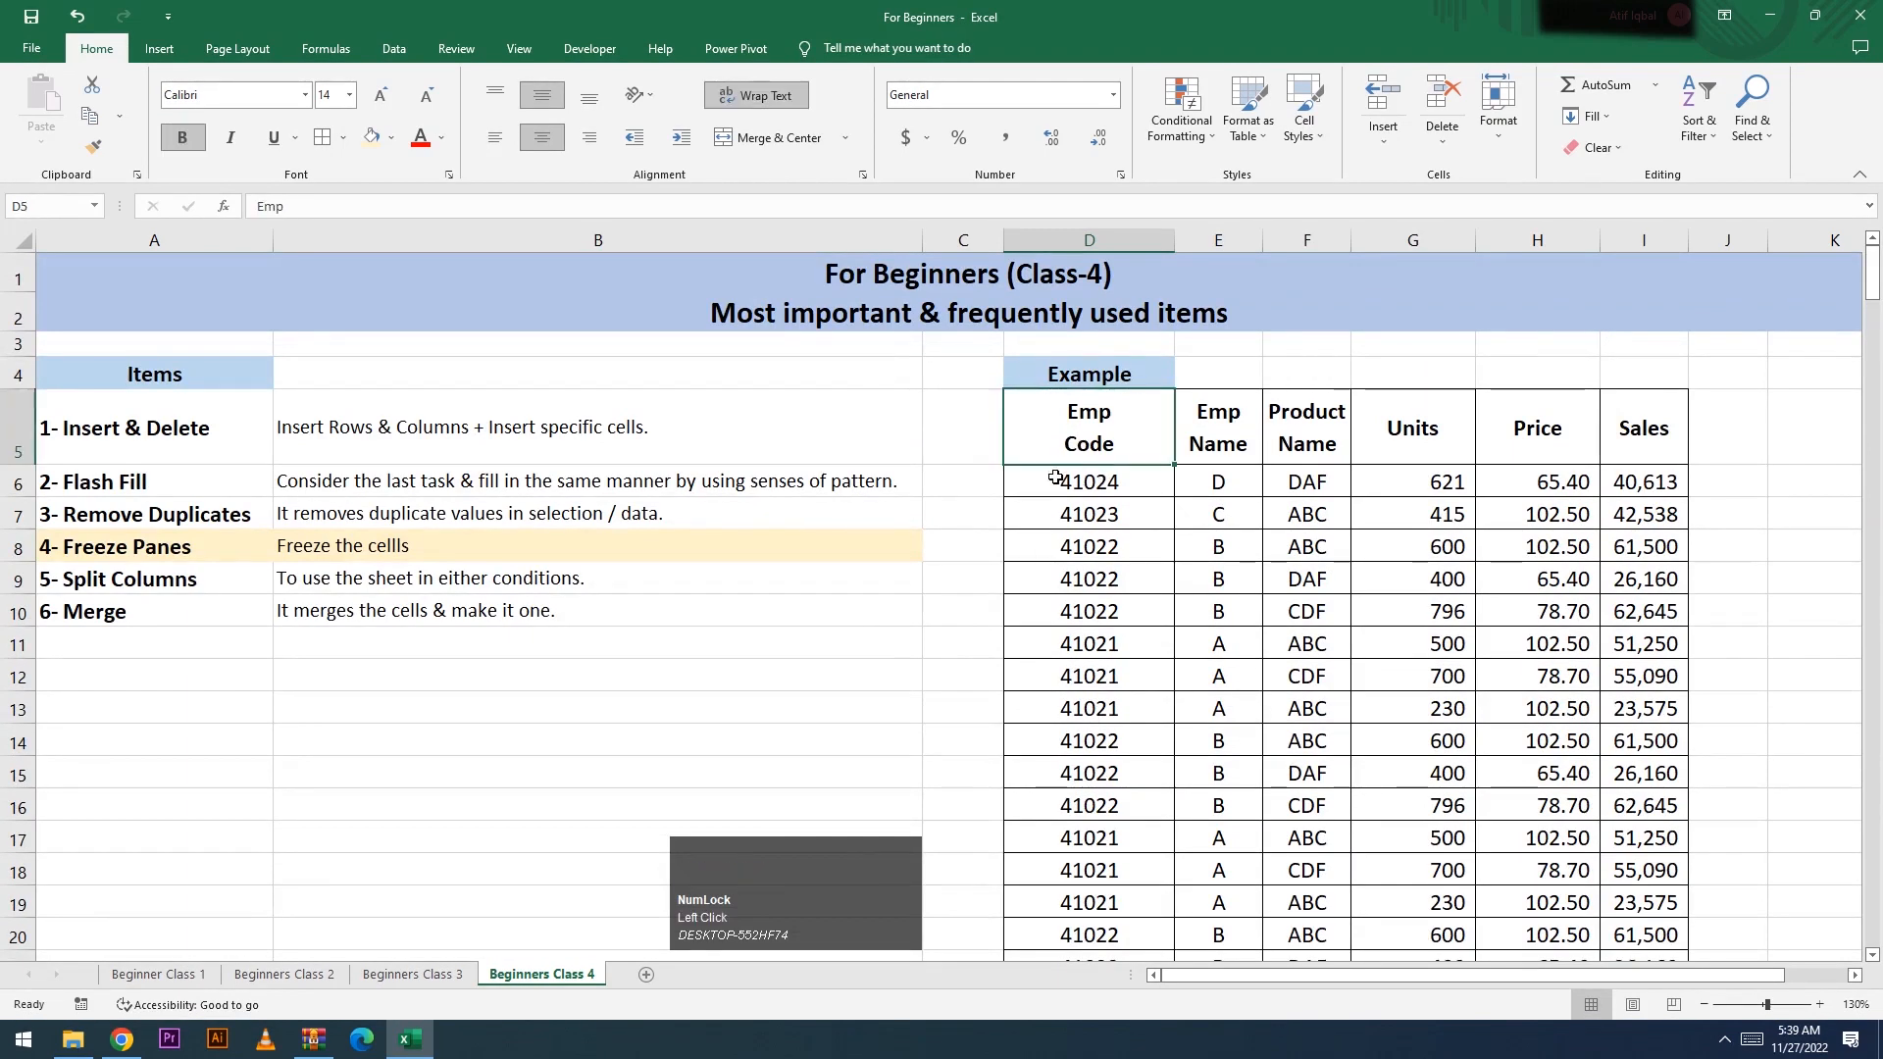
click(1055, 476)
mouse_move(1055, 477)
mouse_down()
mouse_move(1063, 443)
mouse_move(1069, 479)
mouse_up()
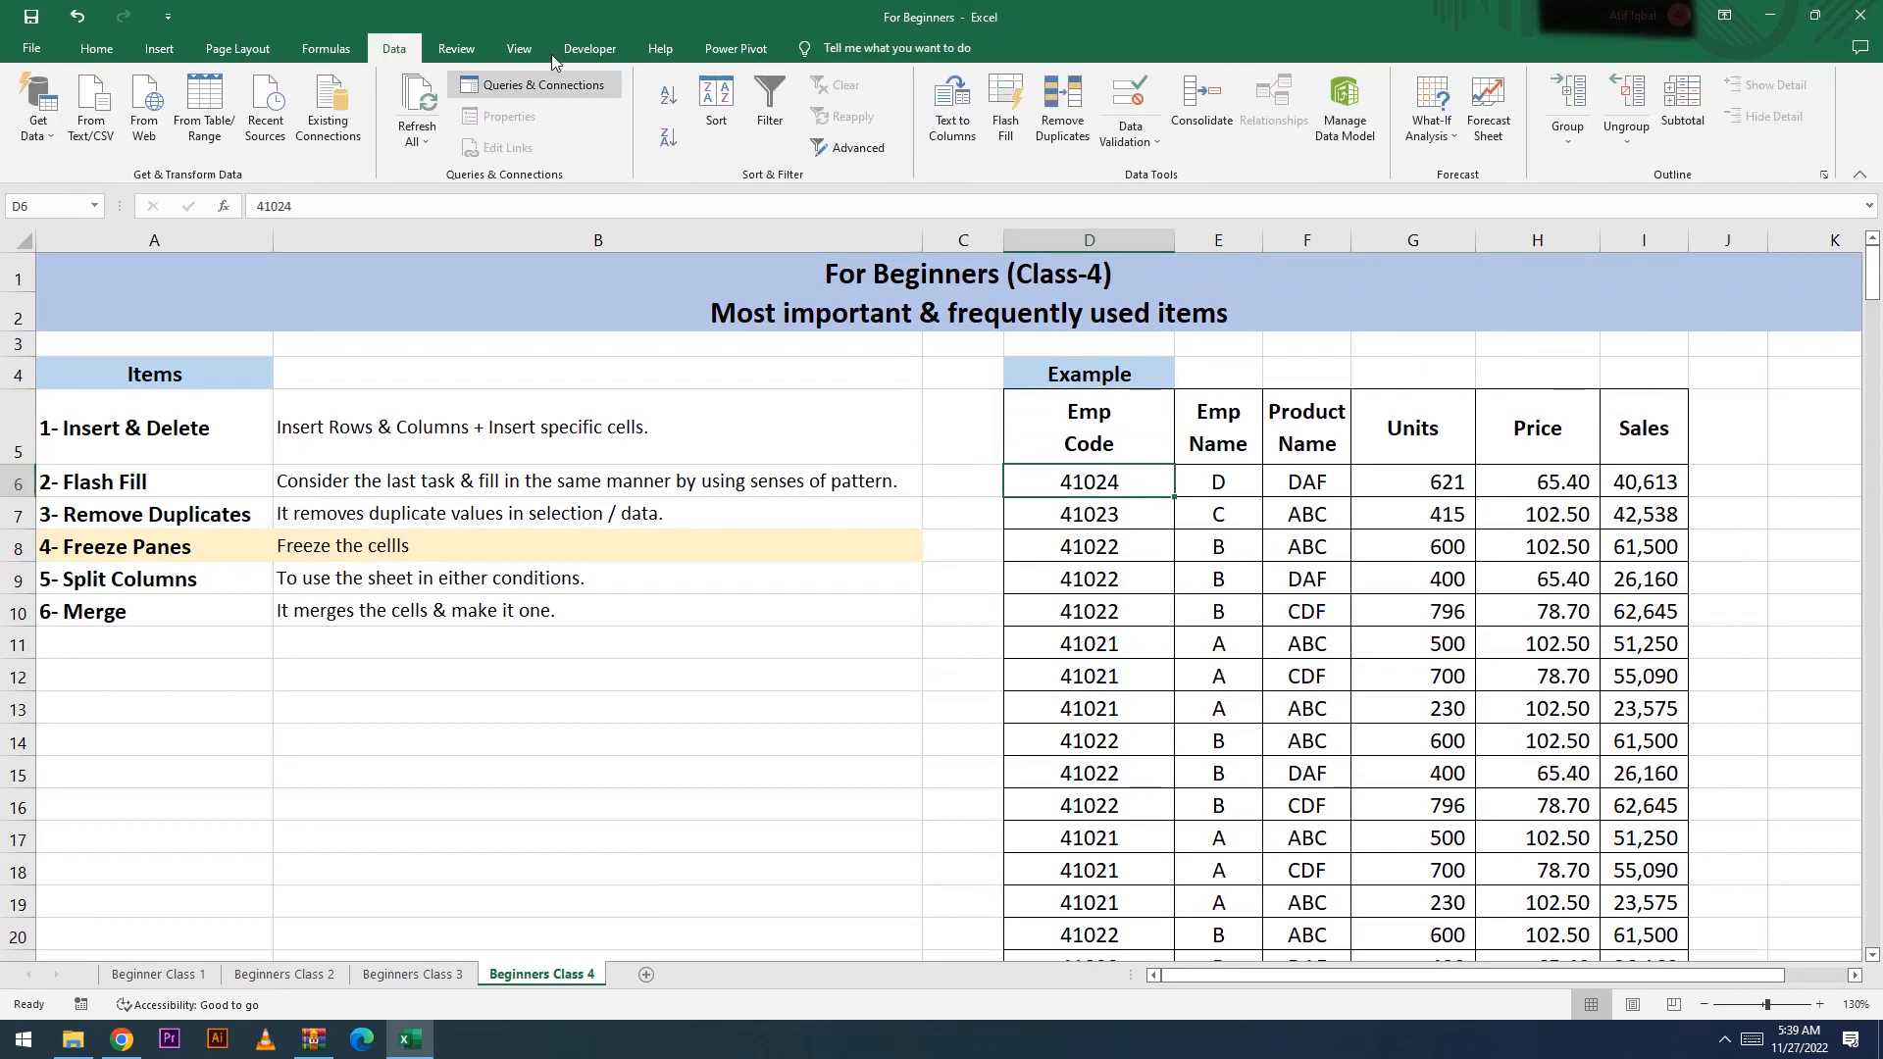
click(520, 45)
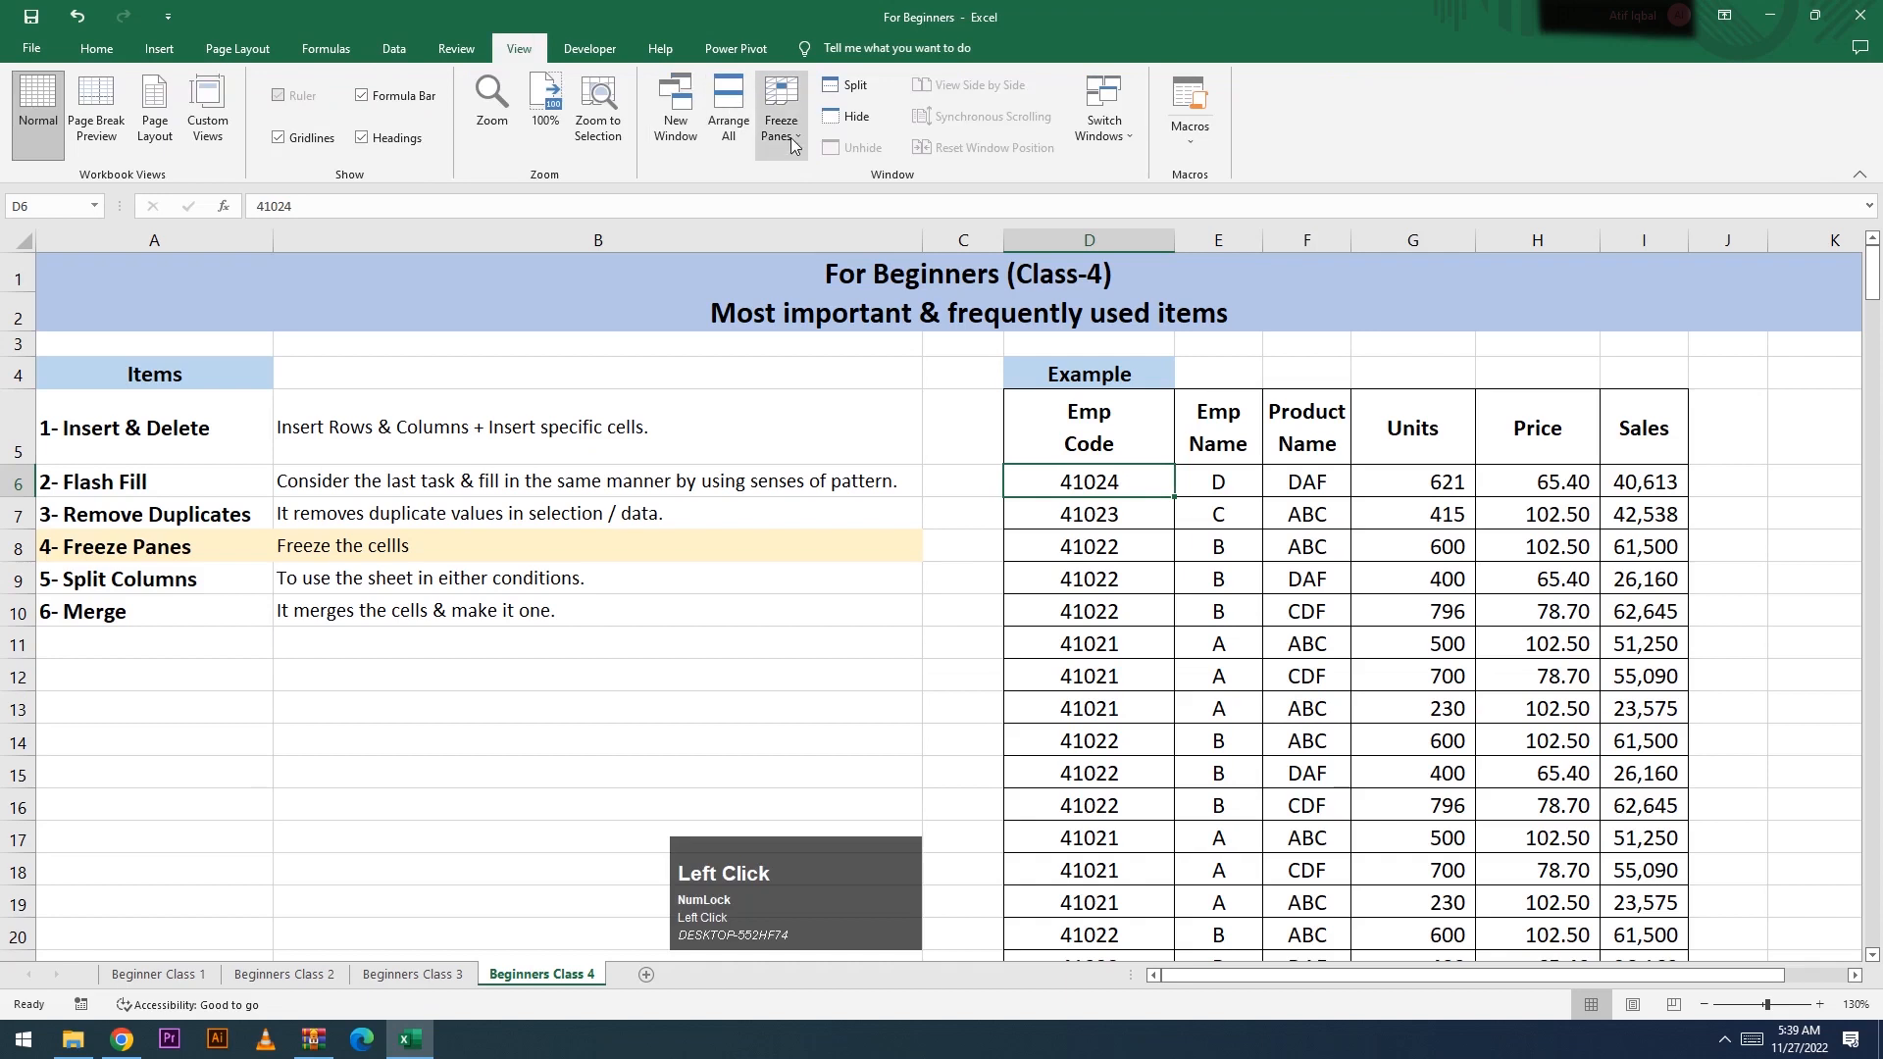
click(791, 142)
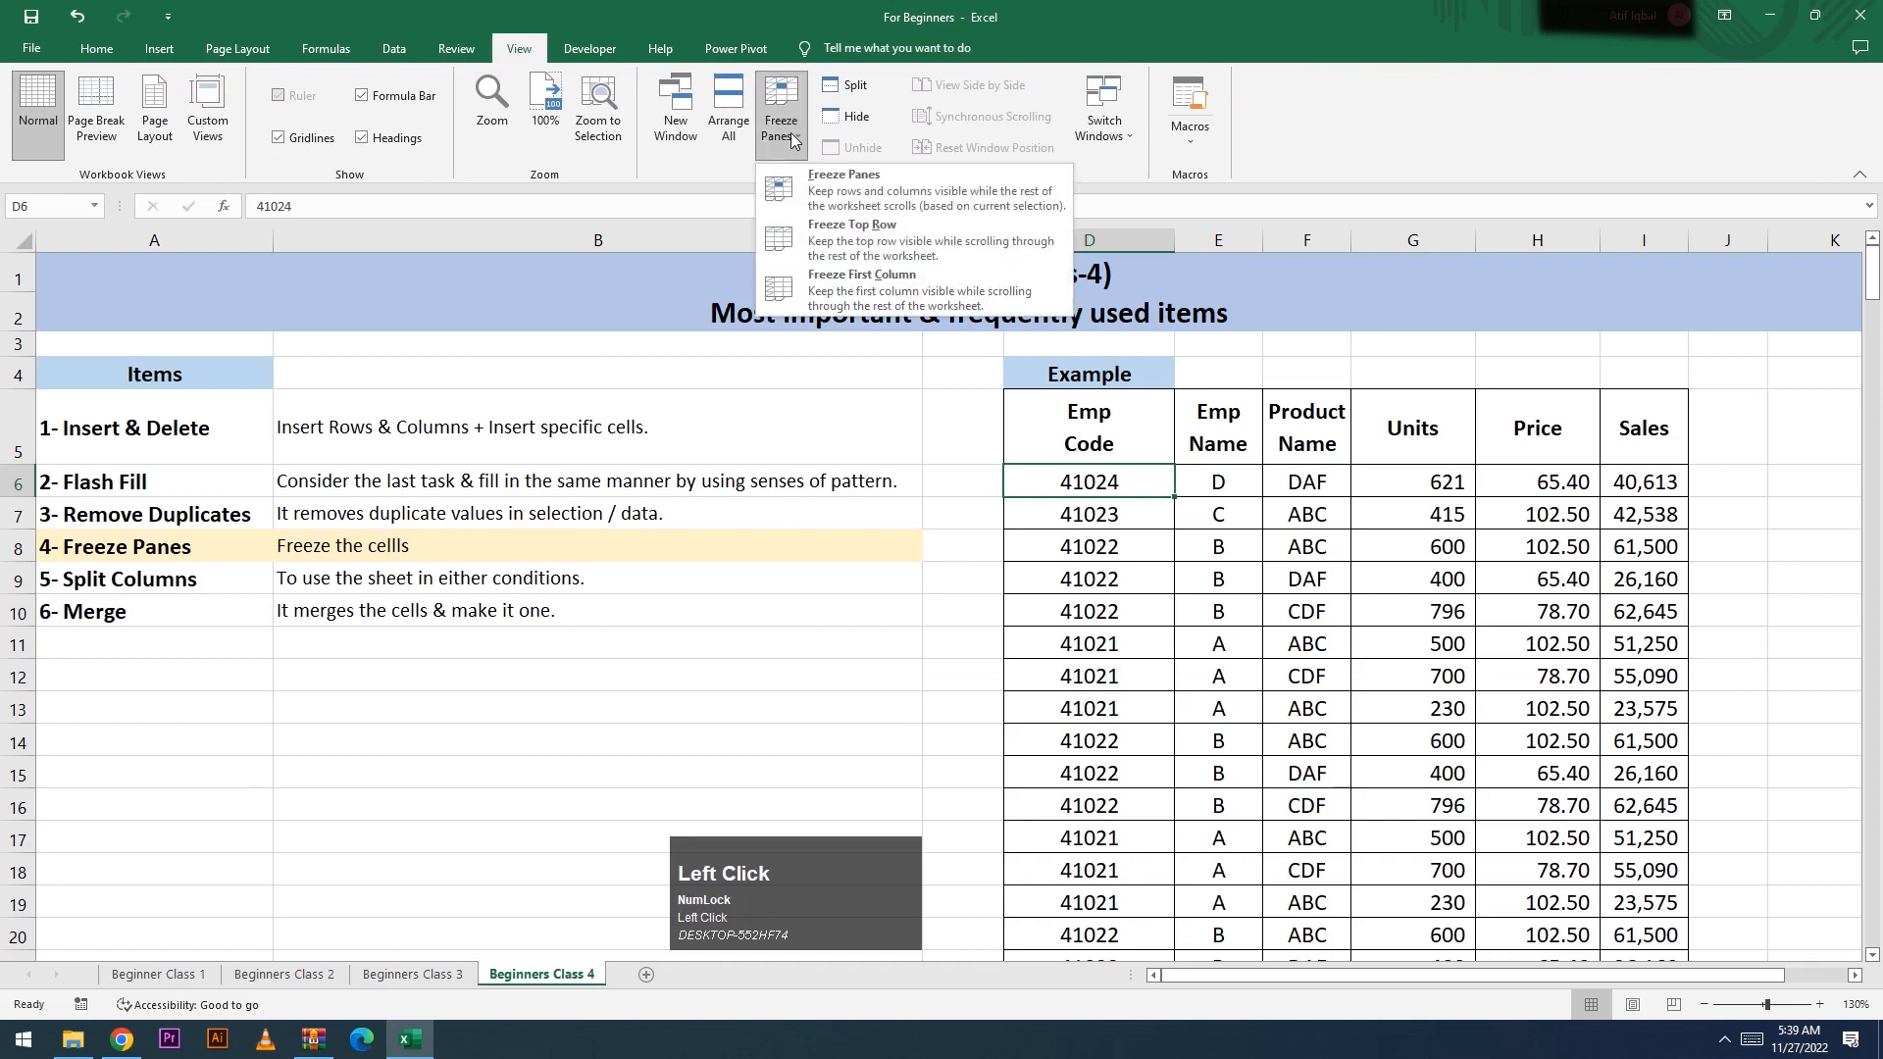
click(839, 196)
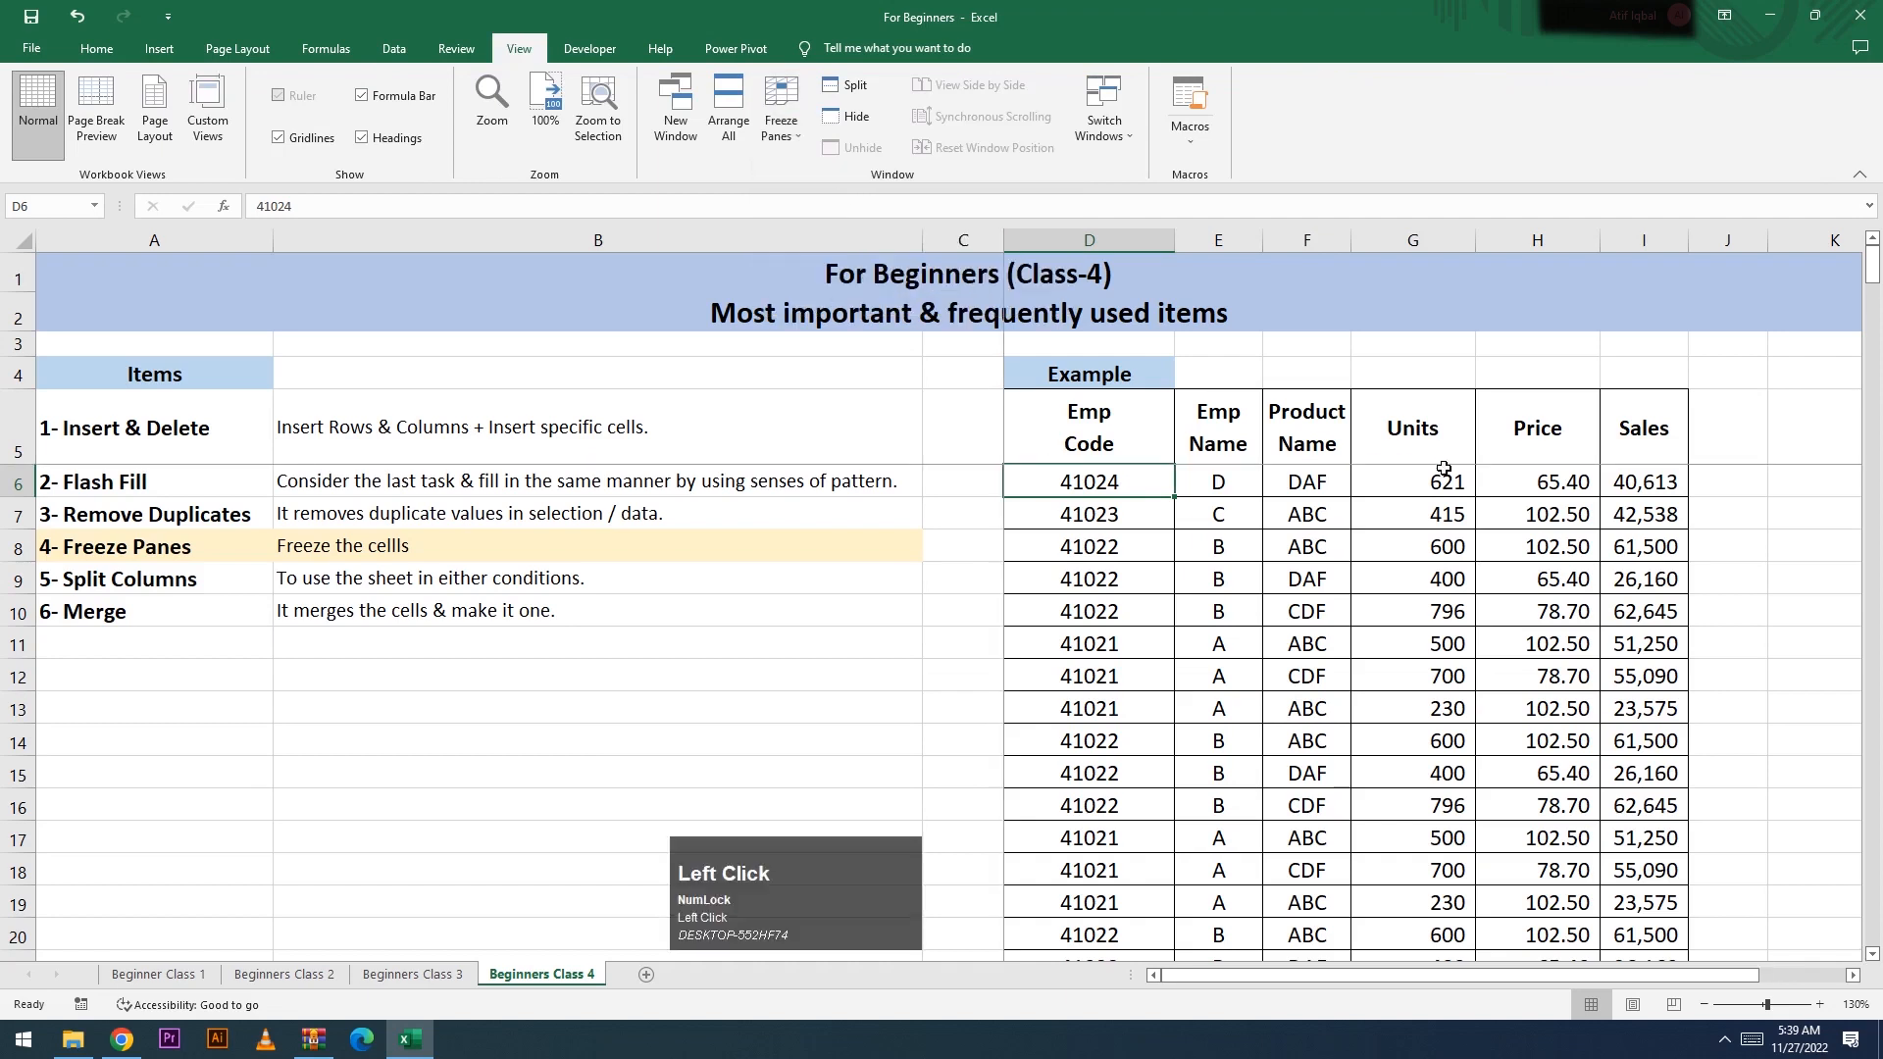
Step: Examine how the frozen header rows and columns A to C behave while moving down and across the example table
scroll(1137, 510, down, 2)
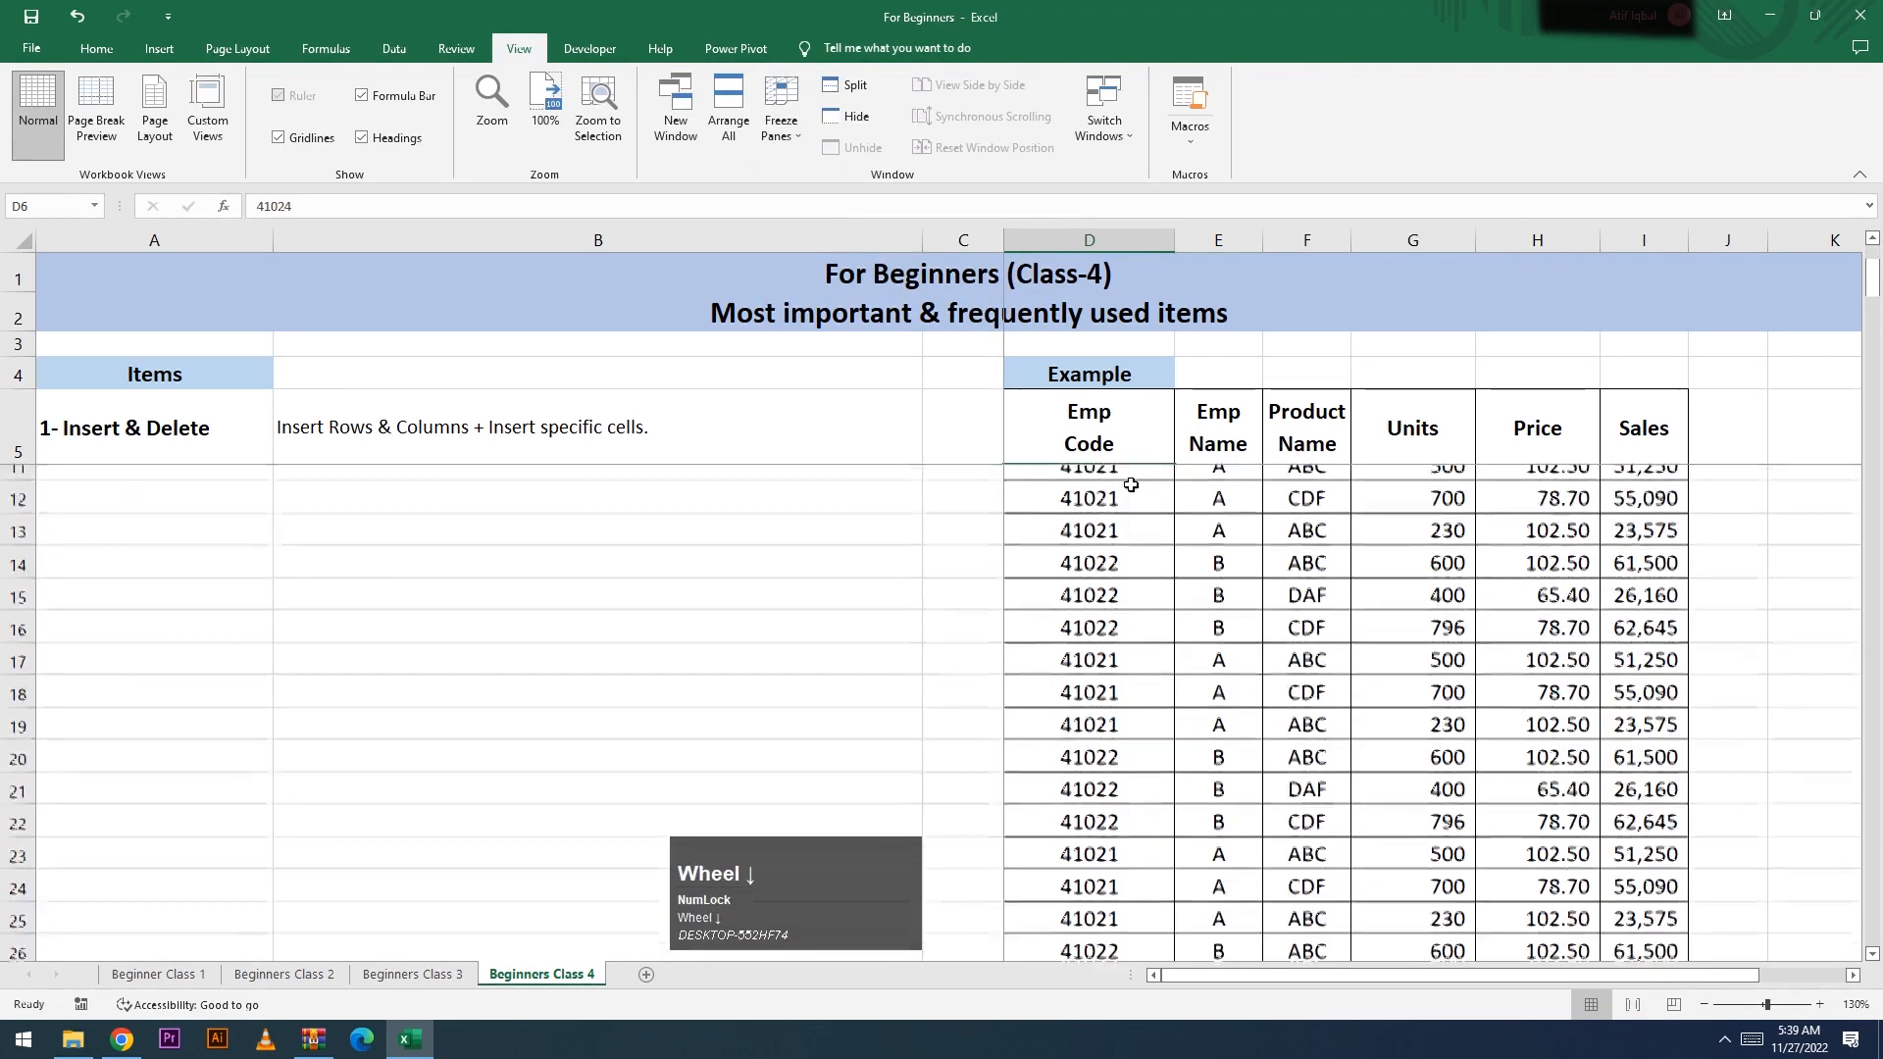
scroll(1136, 519, down, 1)
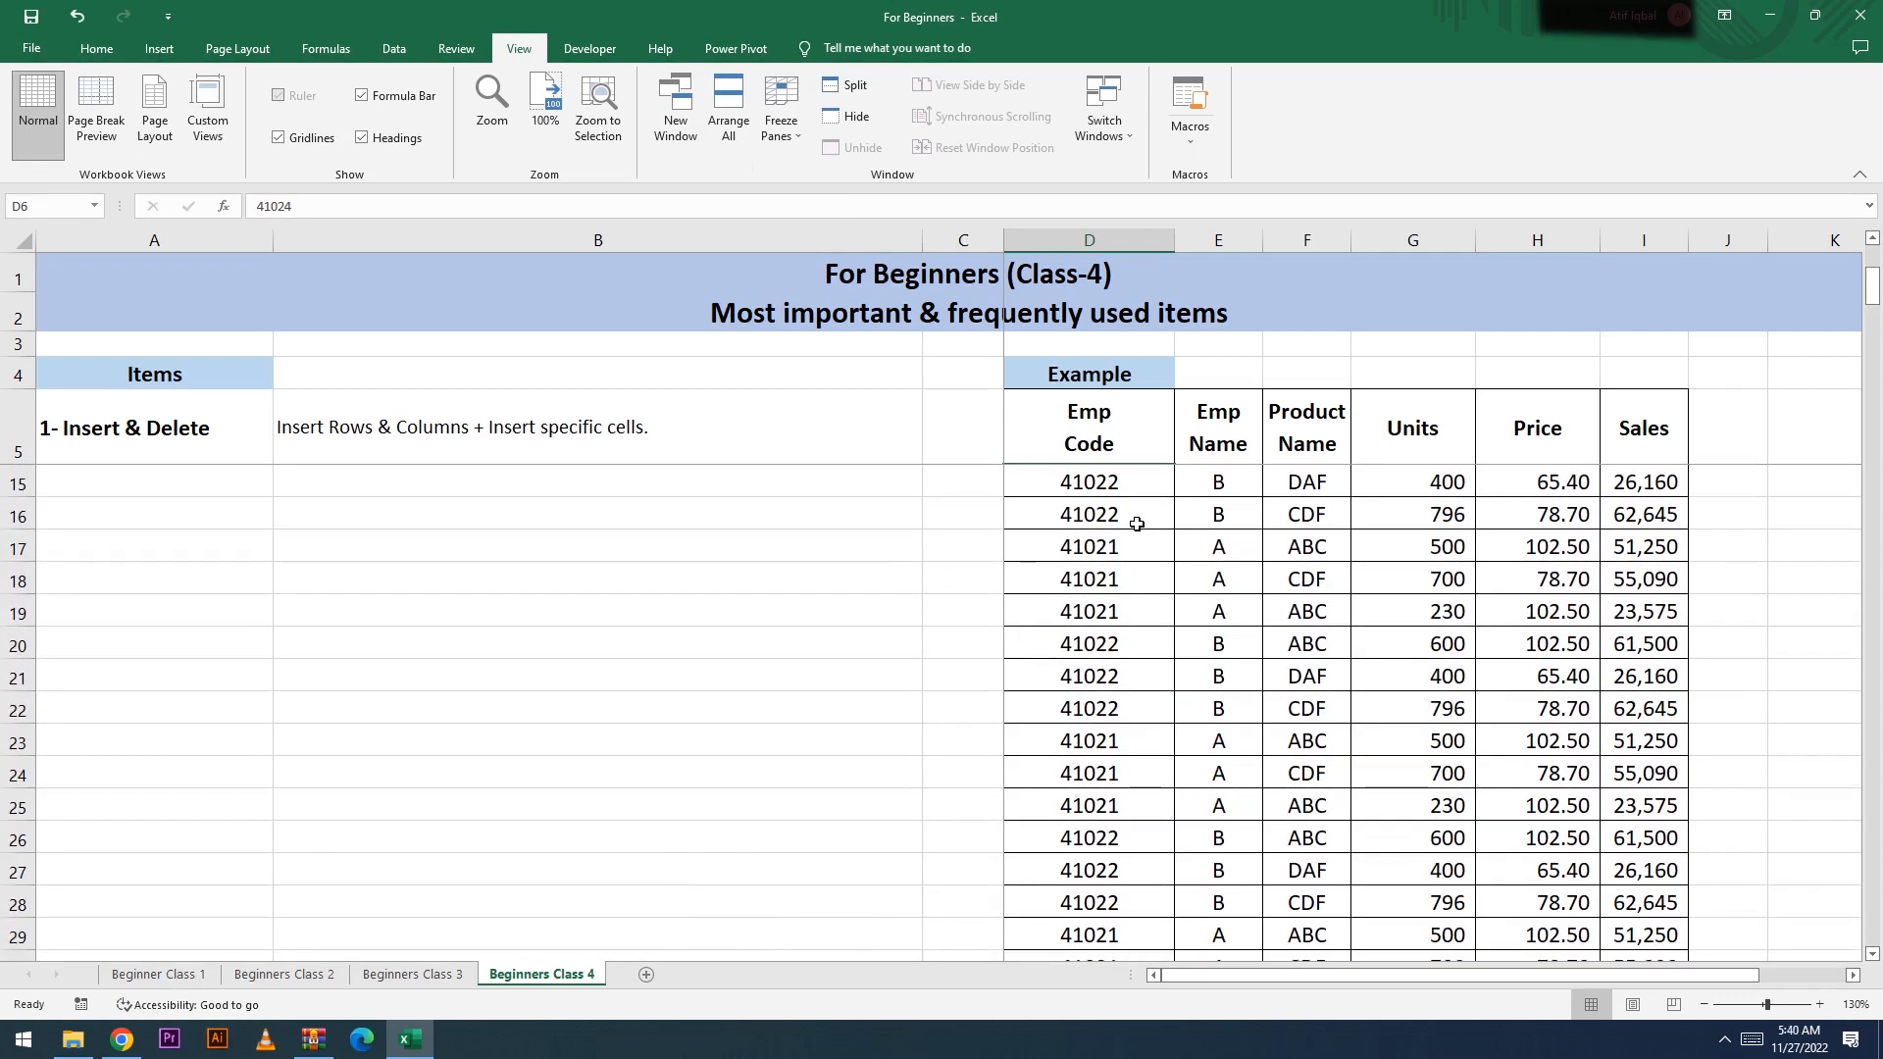
scroll(1136, 523, down, 3)
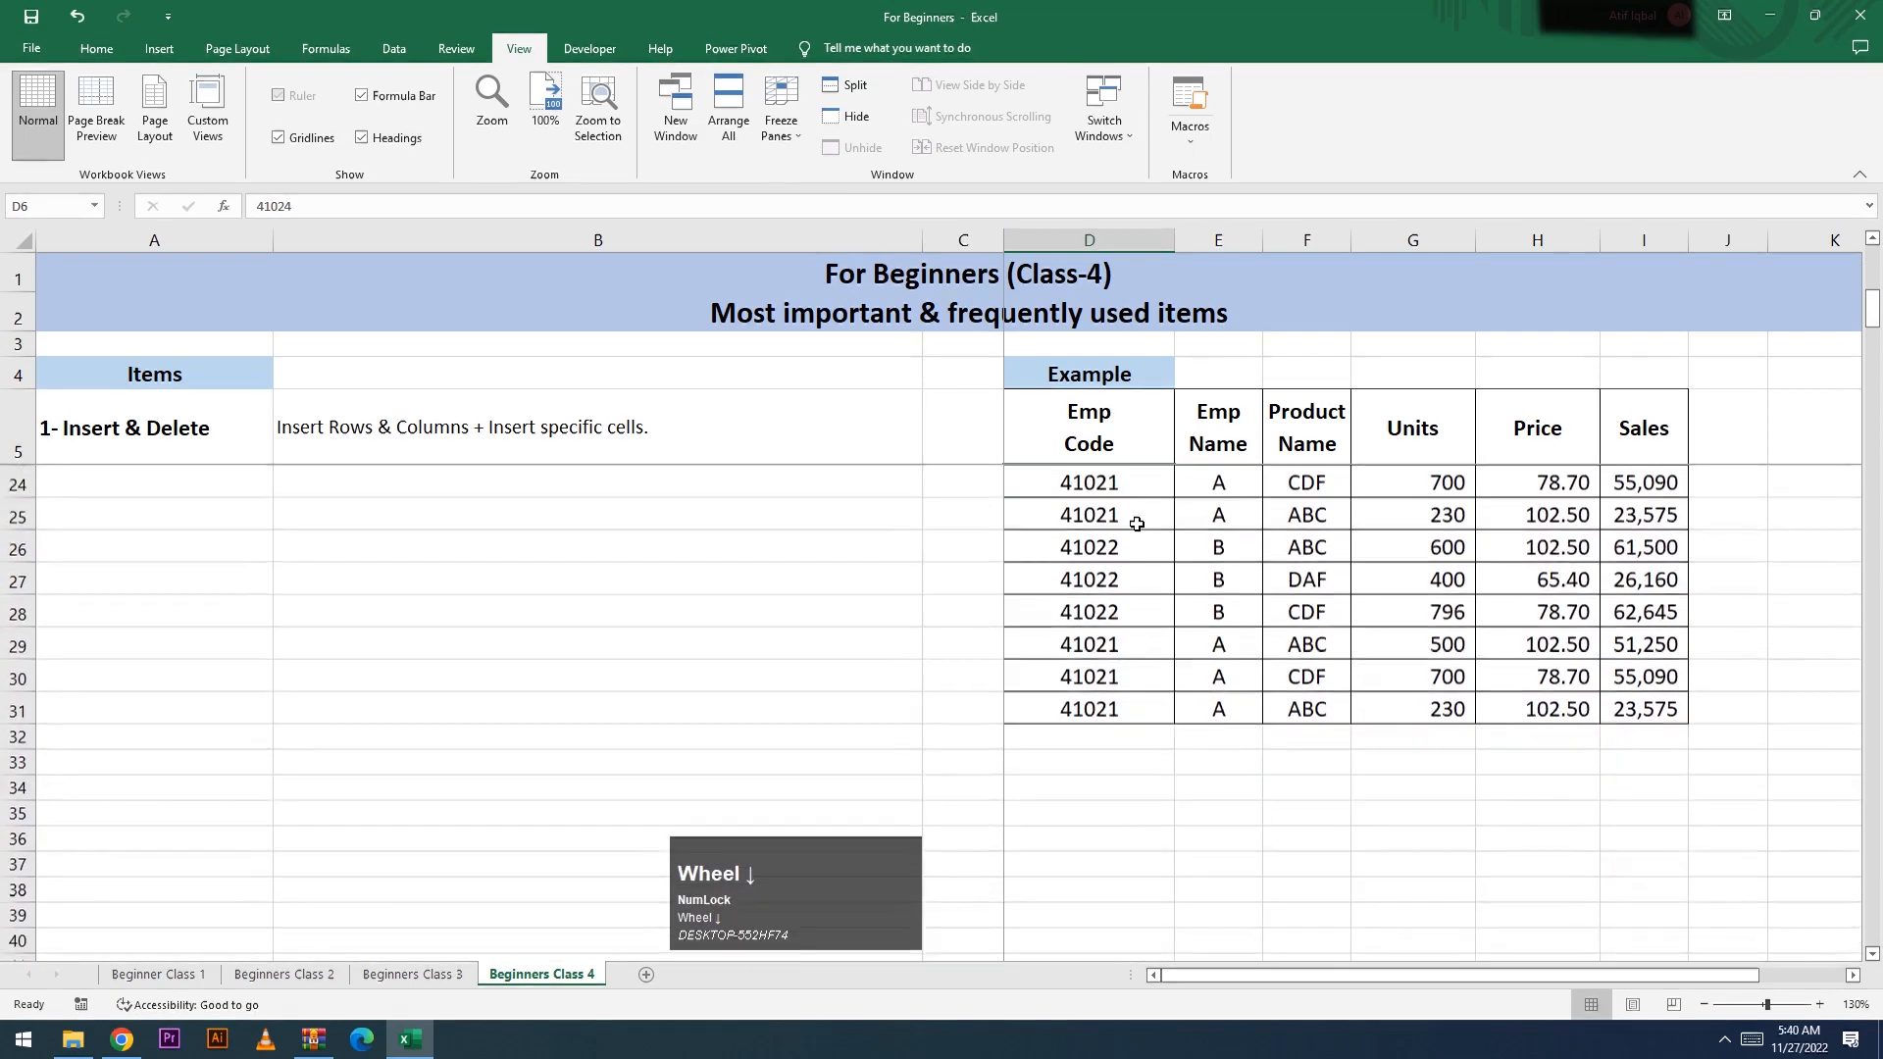
drag(1144, 438, 1618, 453)
scroll(1110, 559, up, 6)
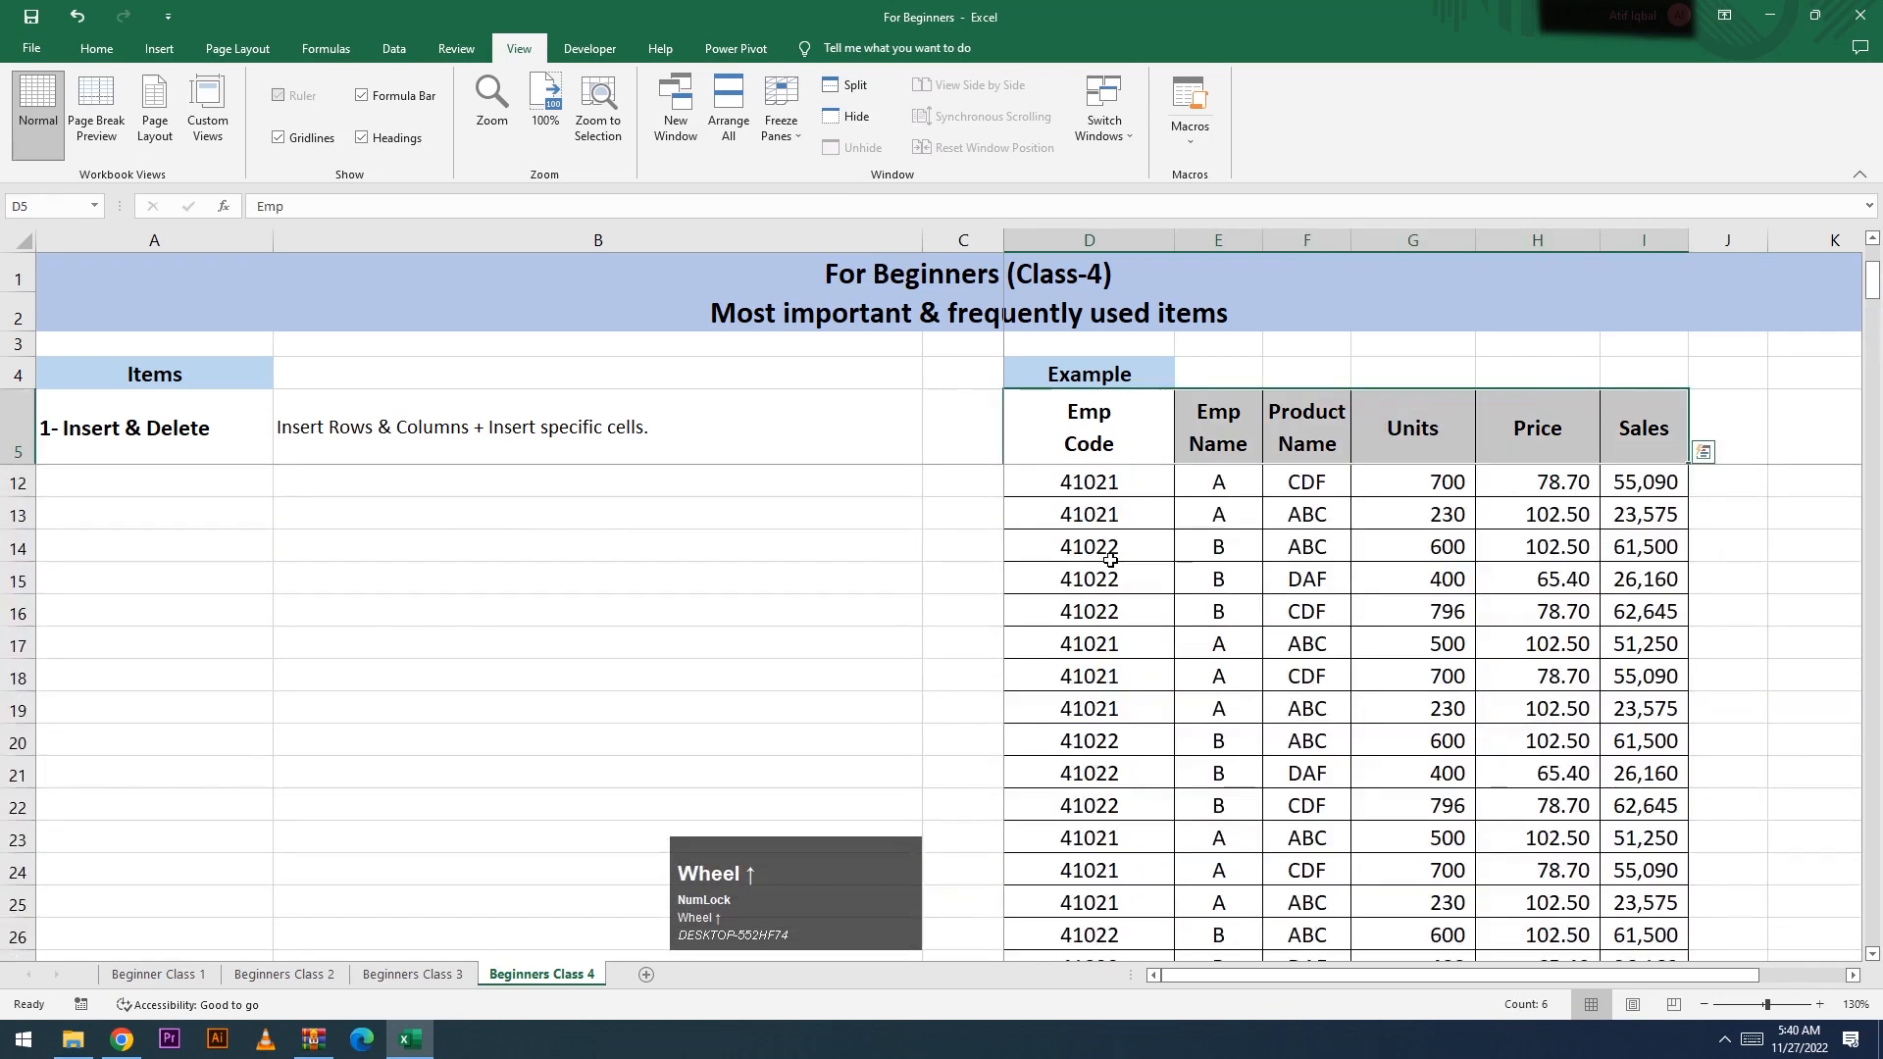
click(1069, 451)
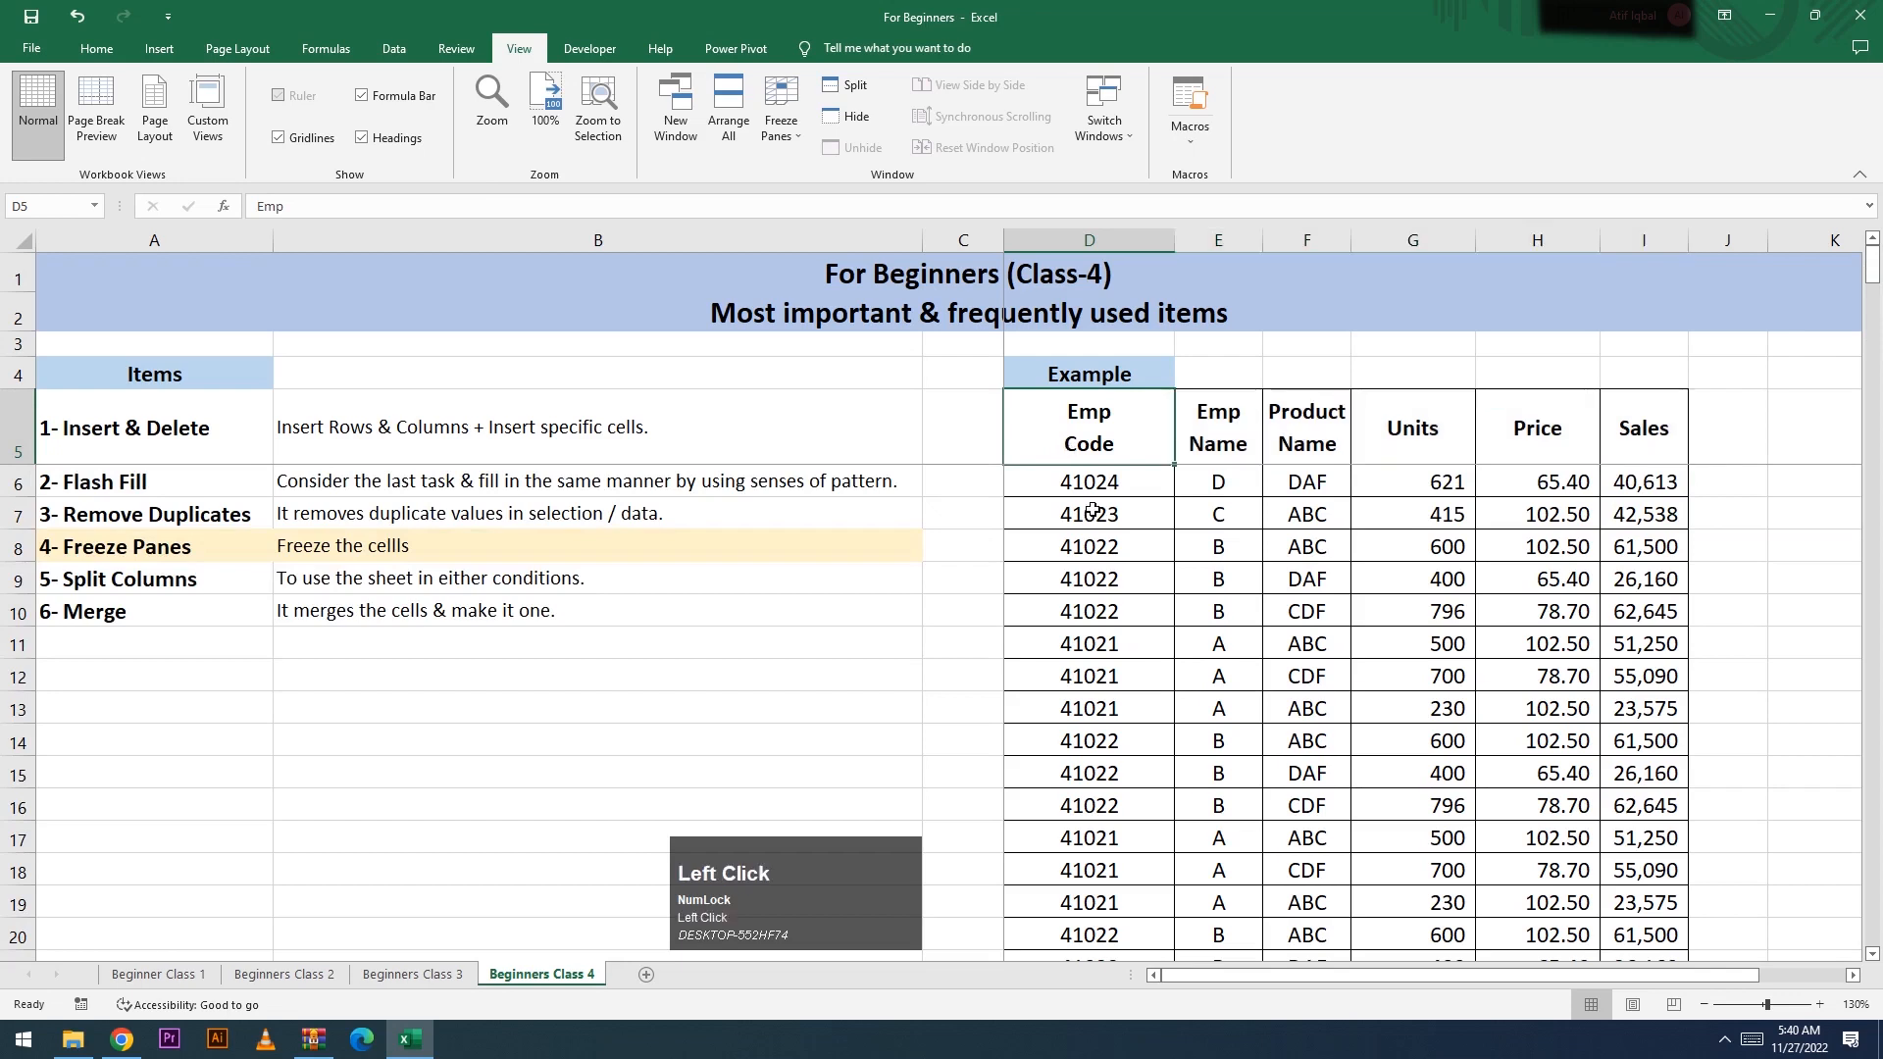
click(1118, 520)
key(Right)
key(Right)
key(Right)
key(Right)
key(Right)
key(Right)
key(Right)
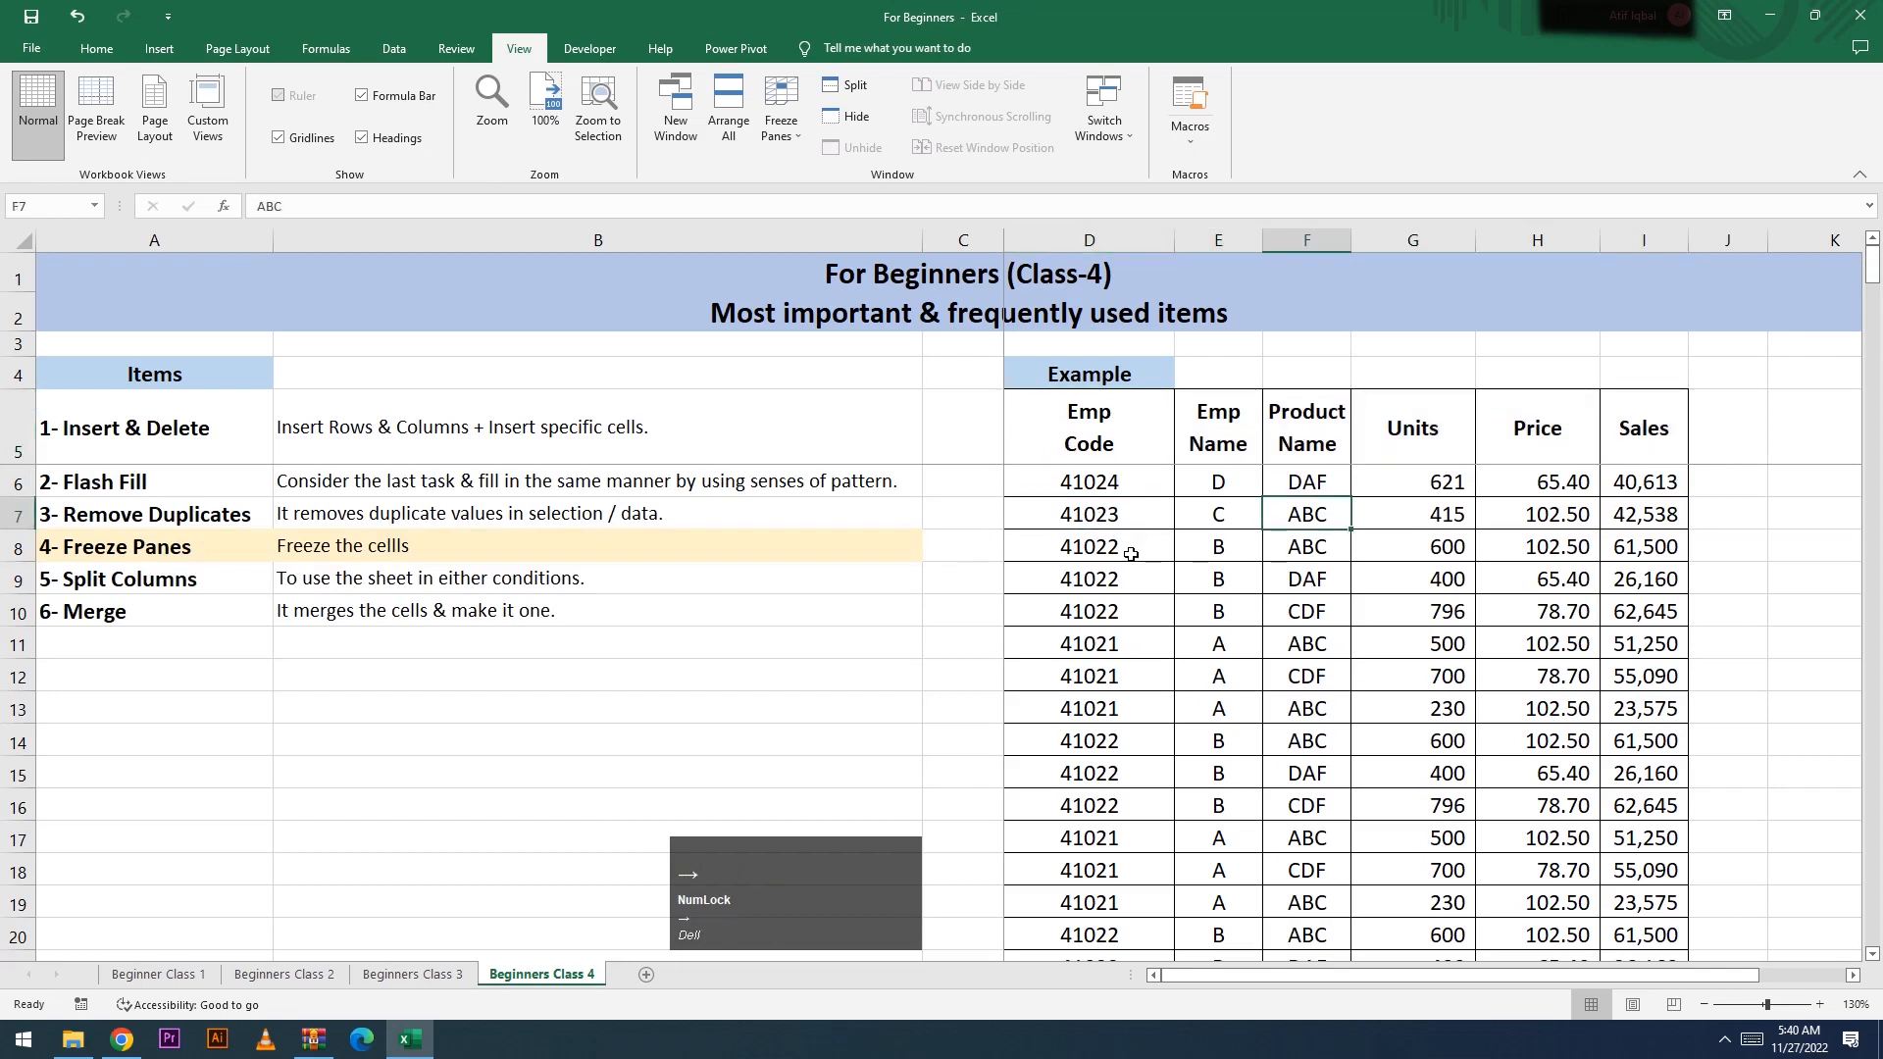
key(Right)
key(Right)
key(Right)
key(Right)
key(Right)
key(Right)
key(Right)
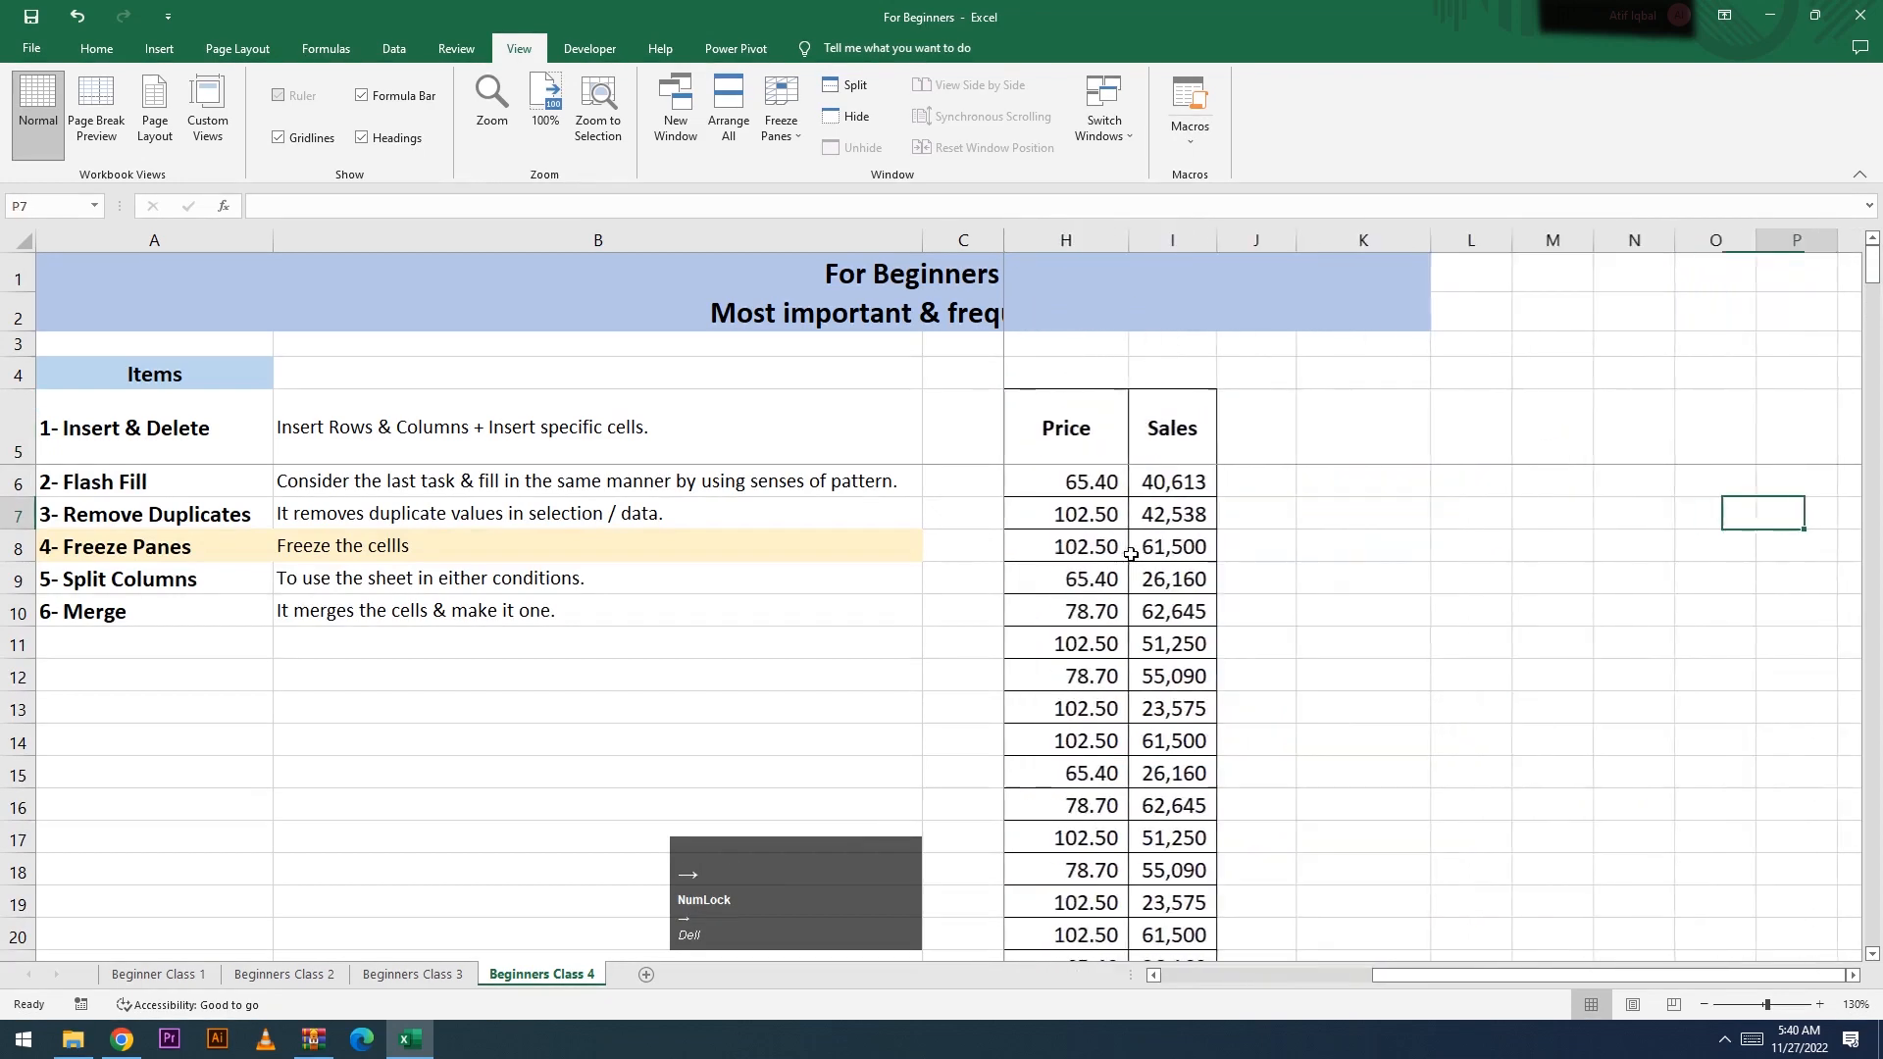
key(ctrl+Home)
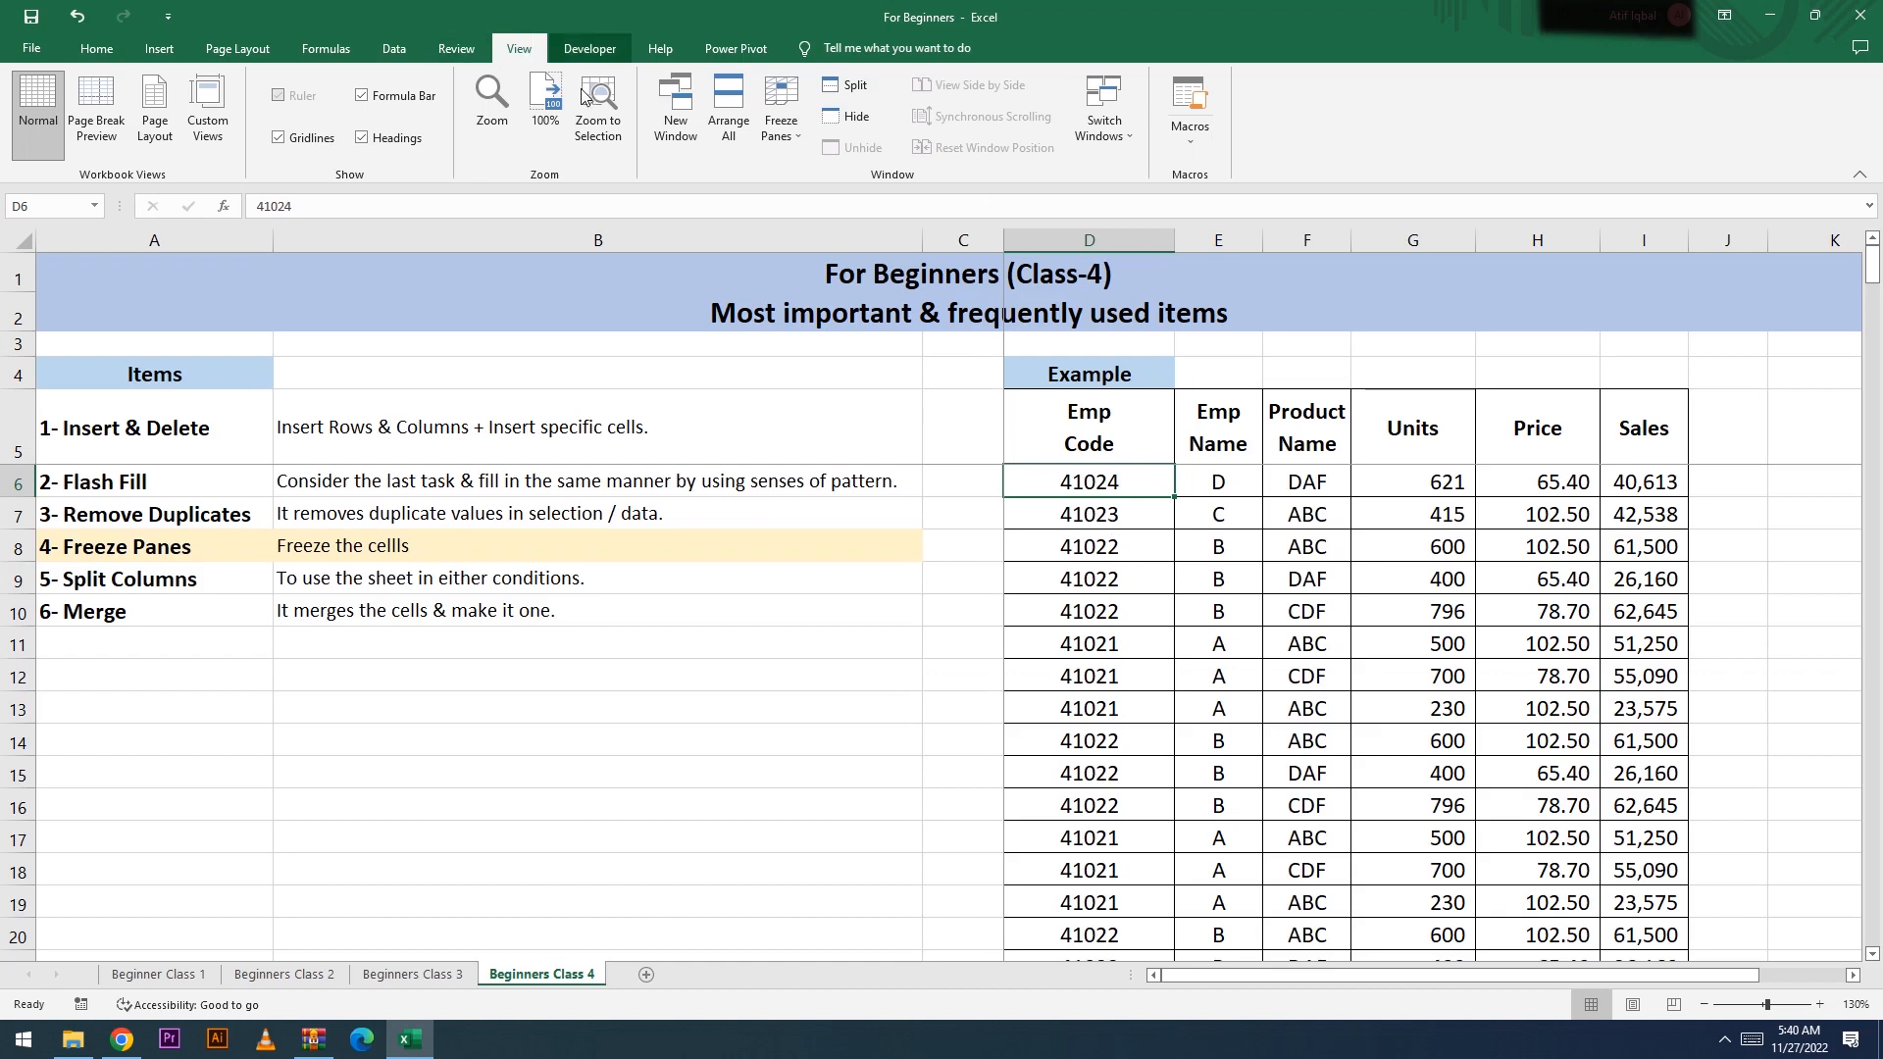
Step: Unfreeze the panes and freeze them again at cell A3, locking only title rows 1 and 2
click(761, 125)
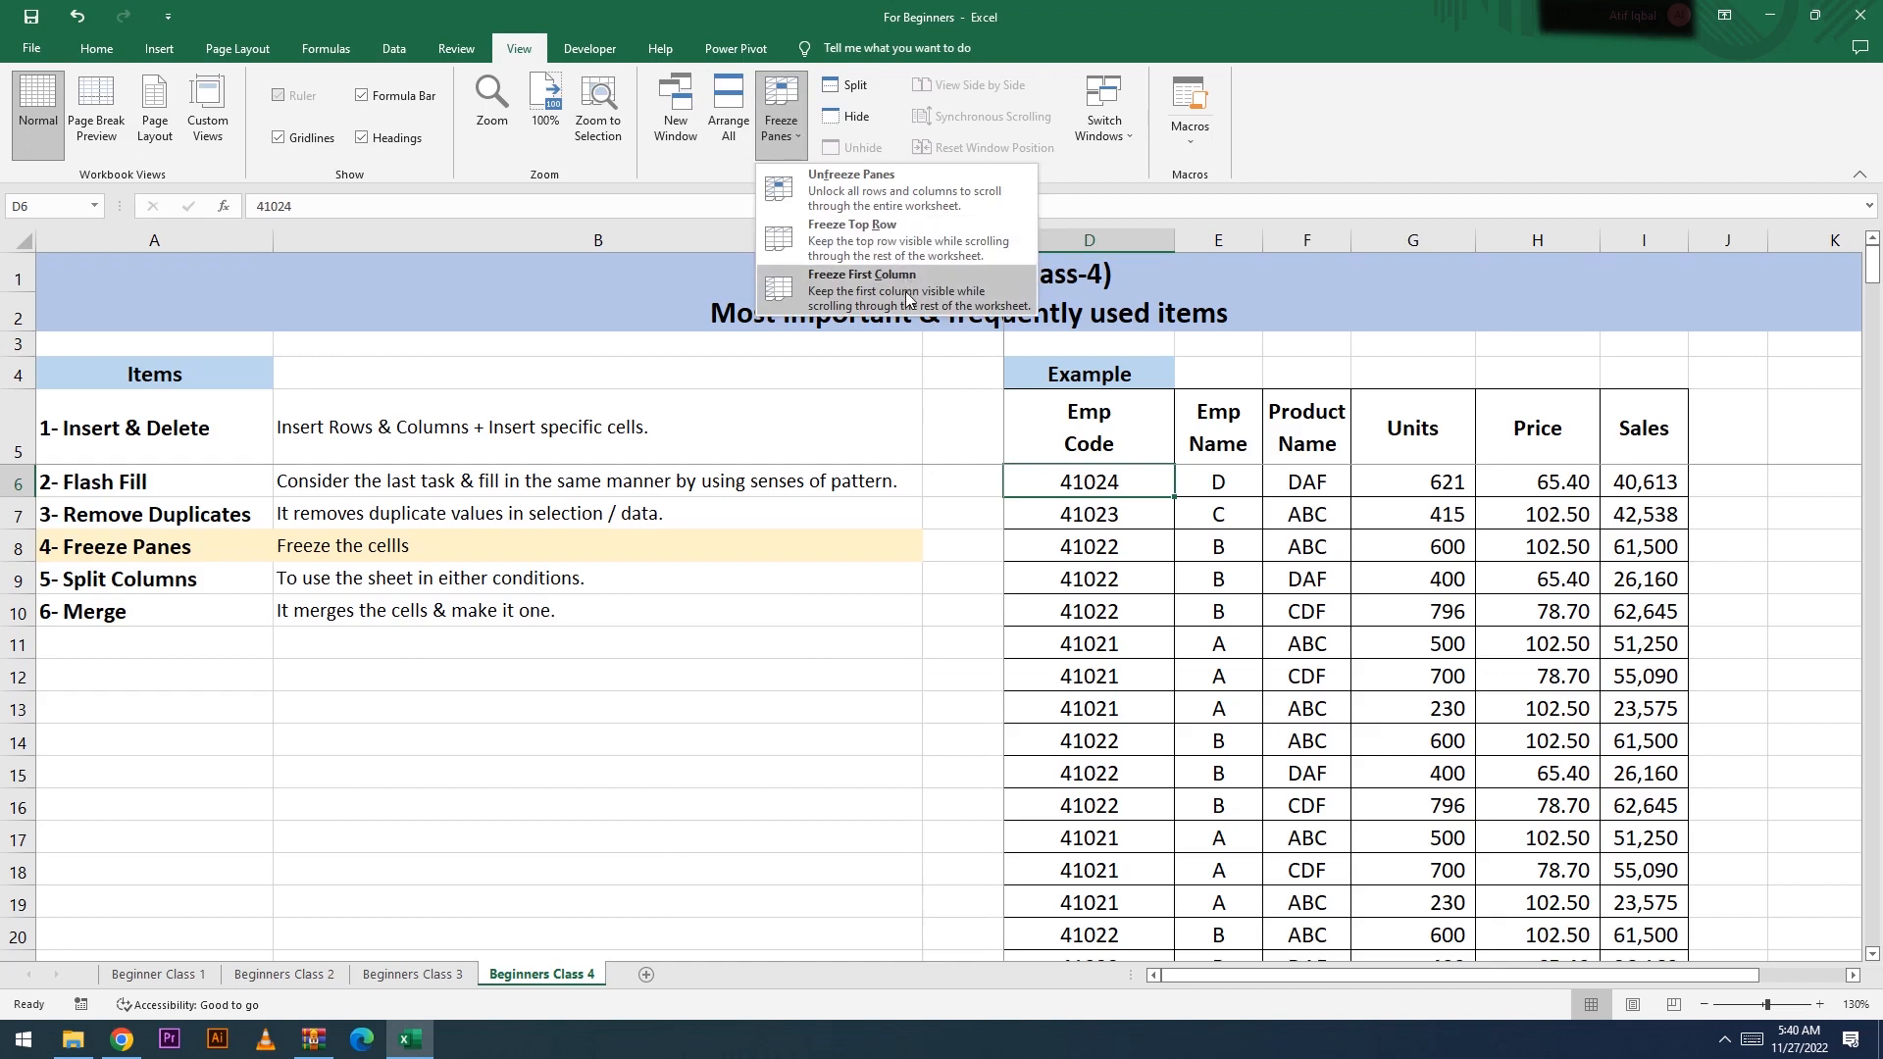
click(904, 196)
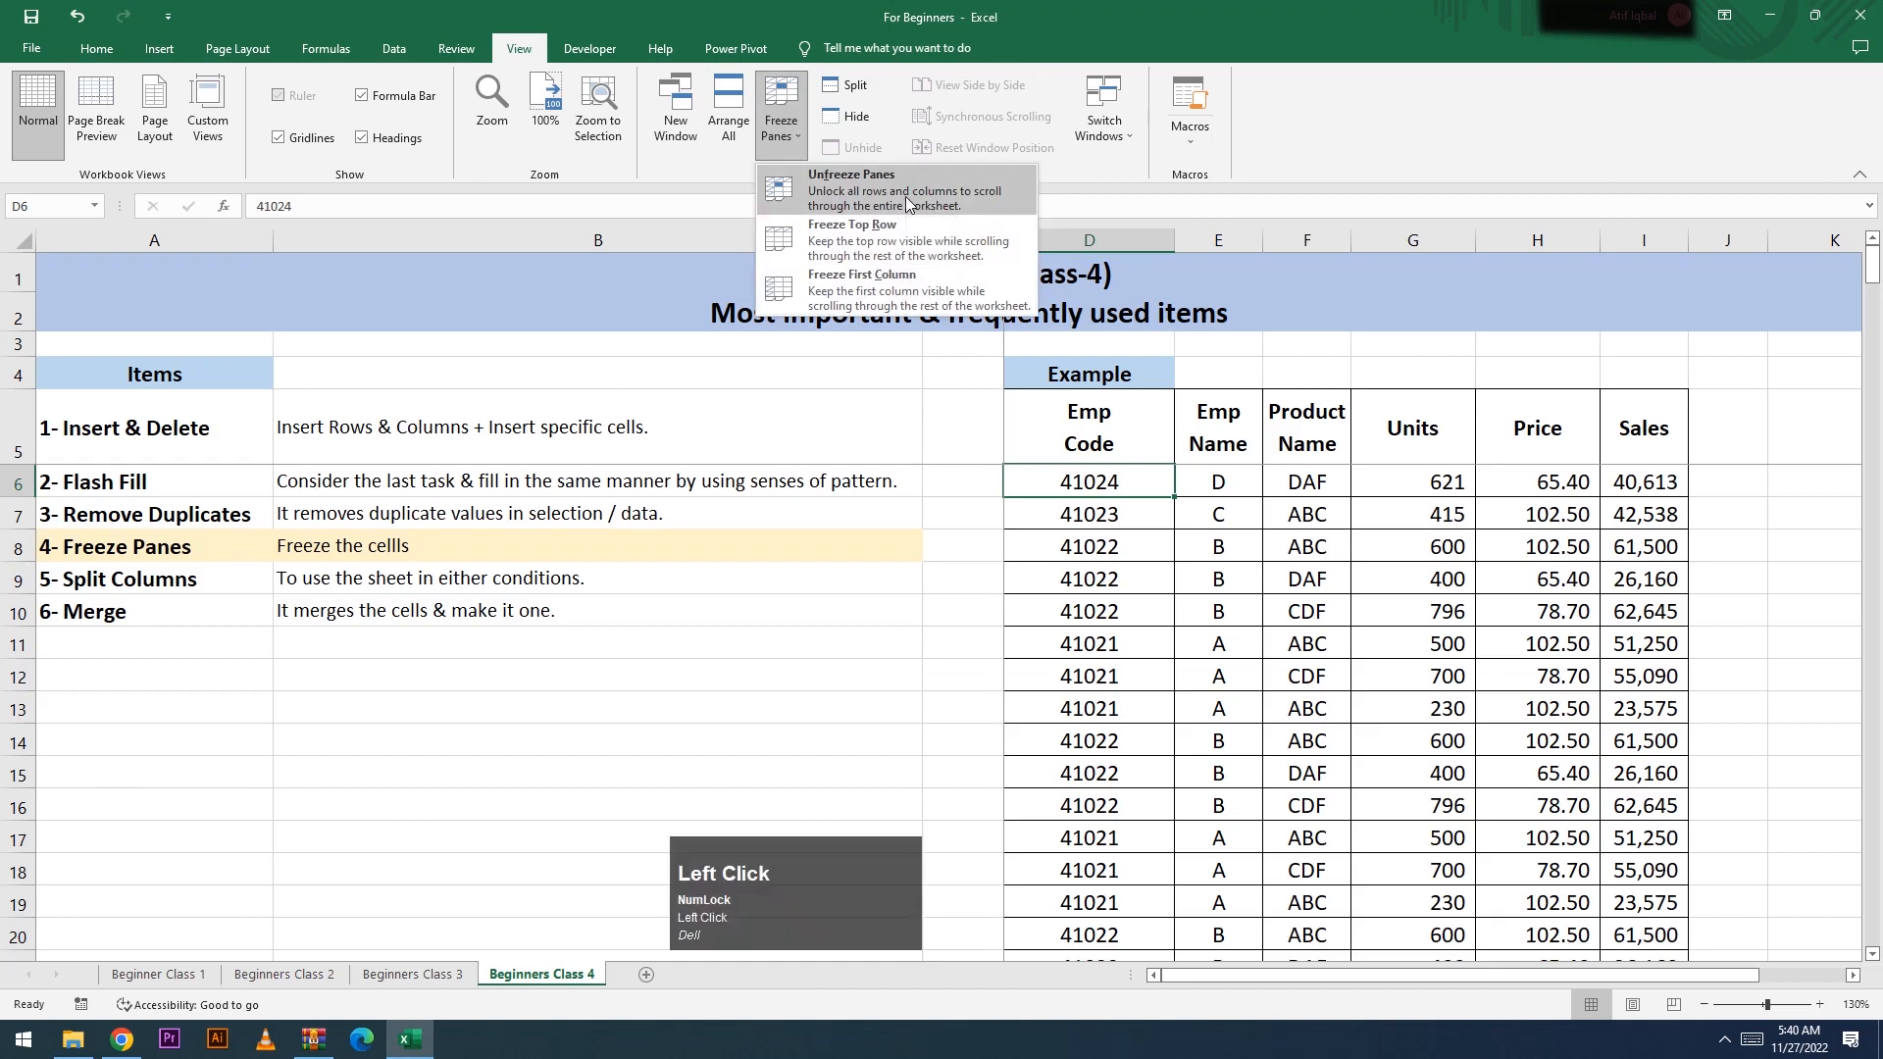
click(71, 343)
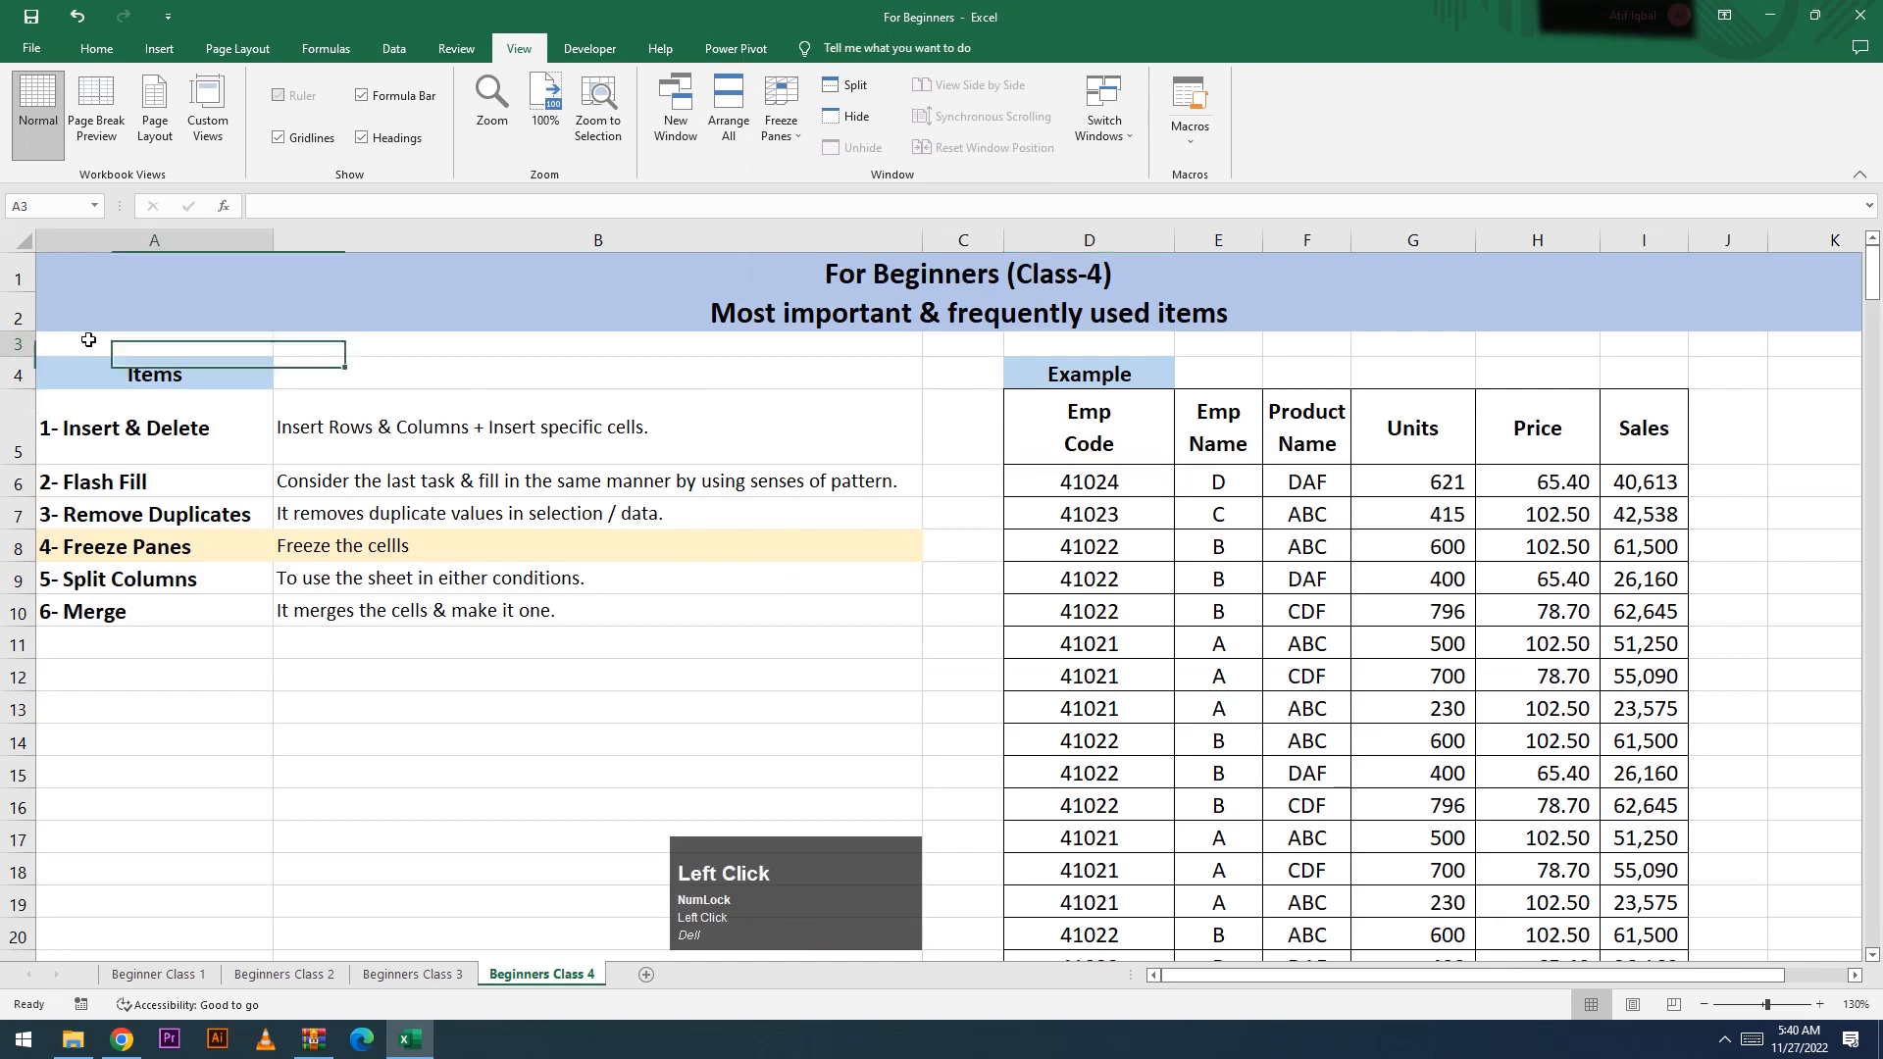
drag(882, 274, 887, 303)
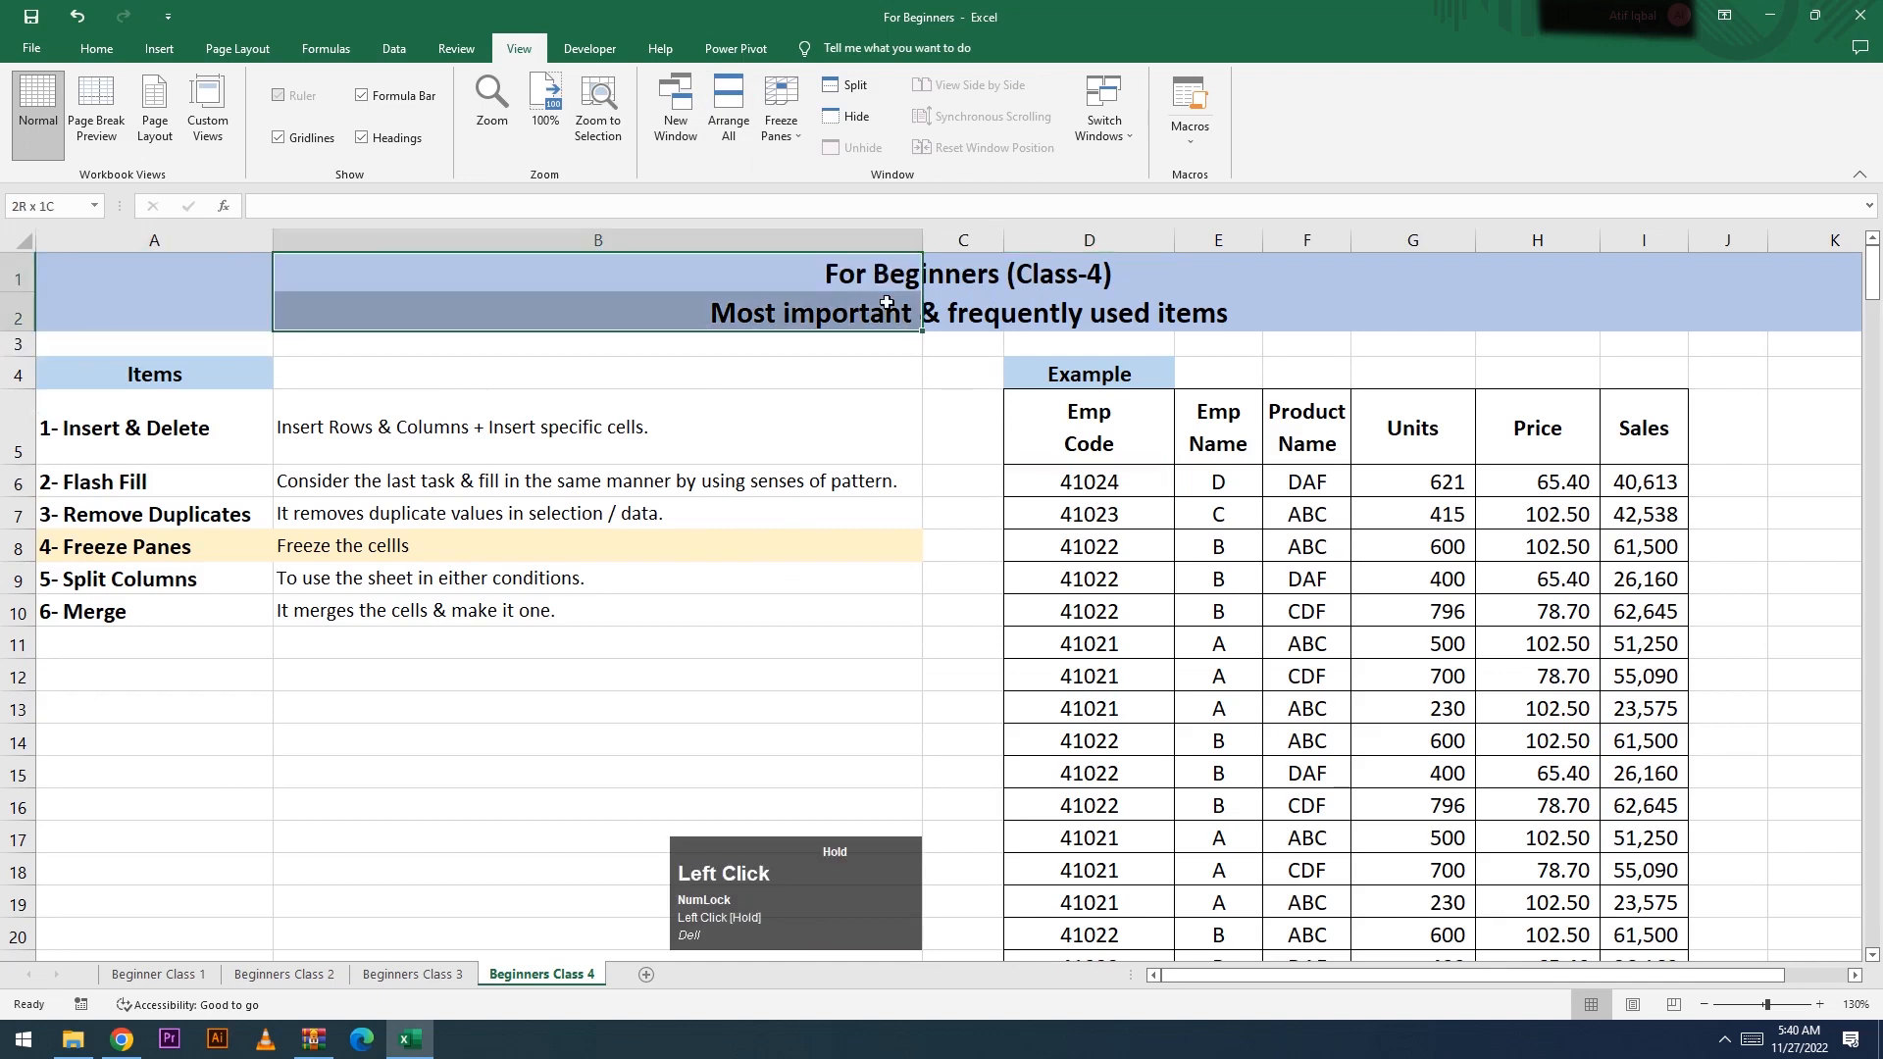
drag(231, 279, 71, 262)
click(131, 340)
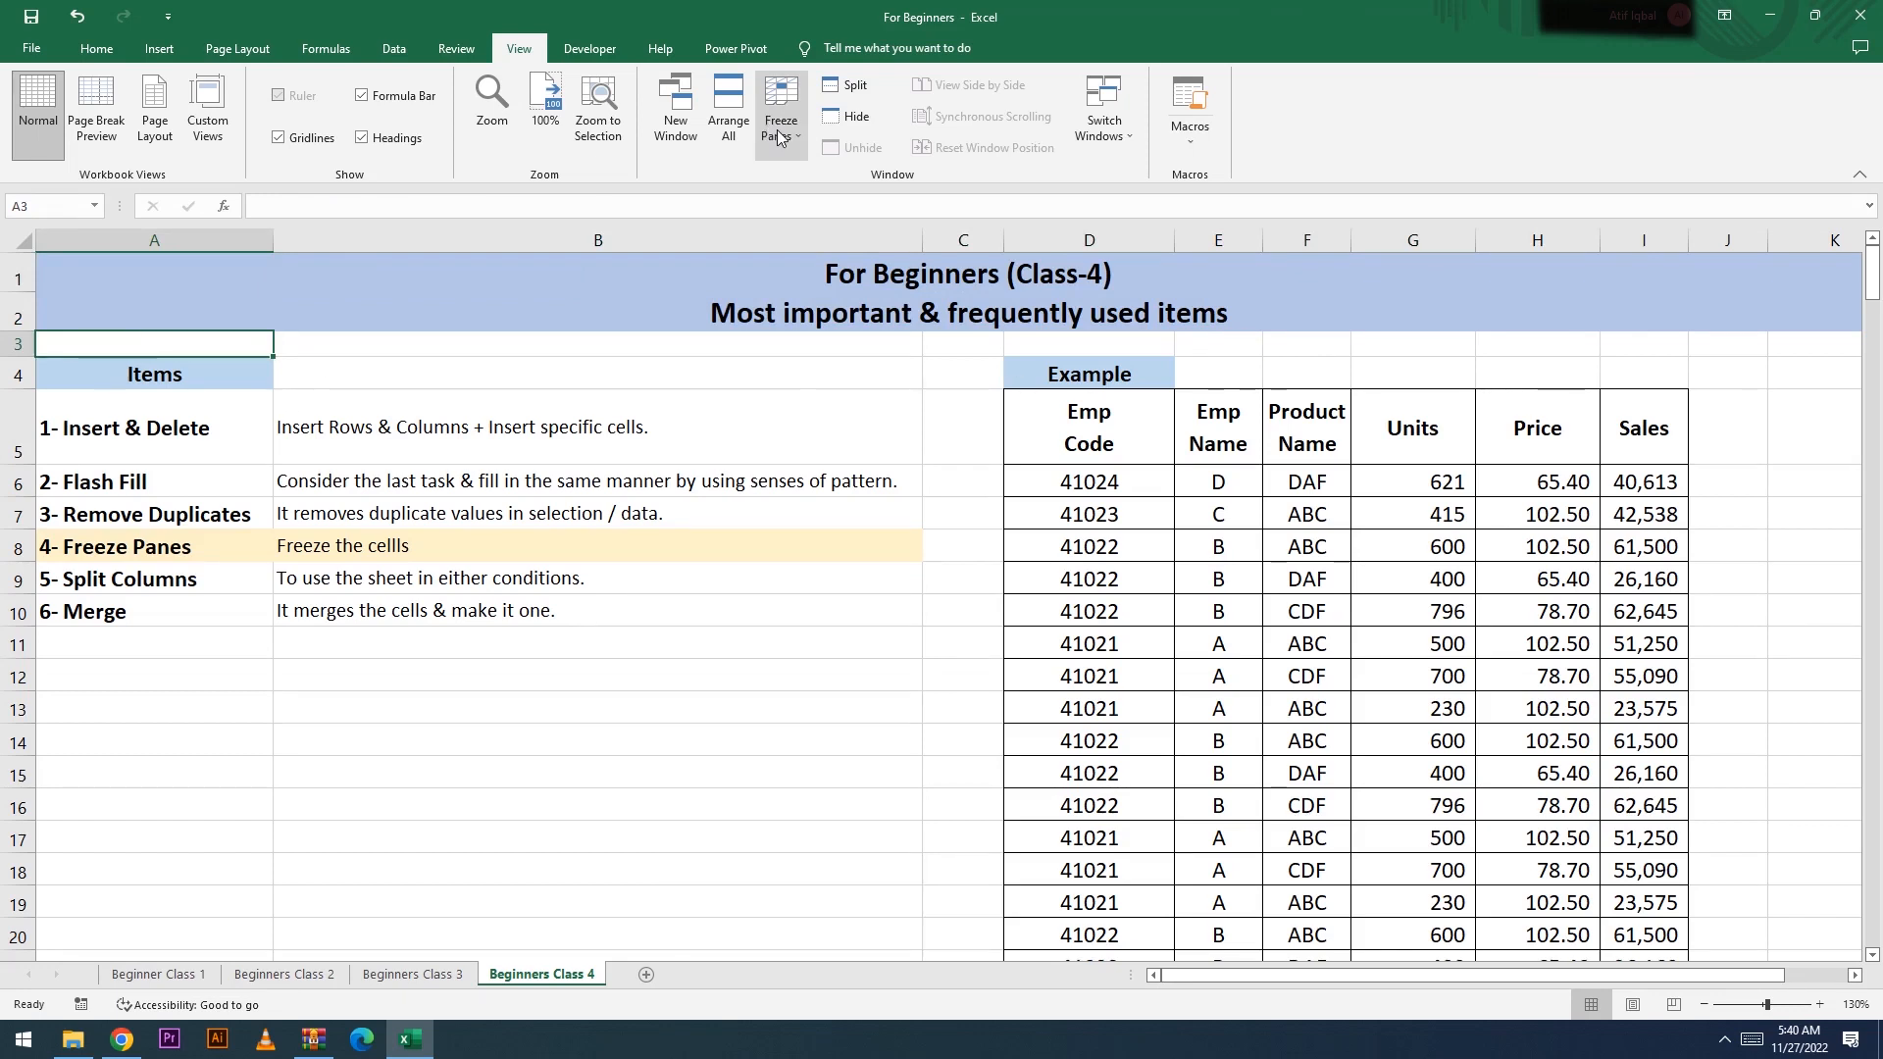
click(201, 335)
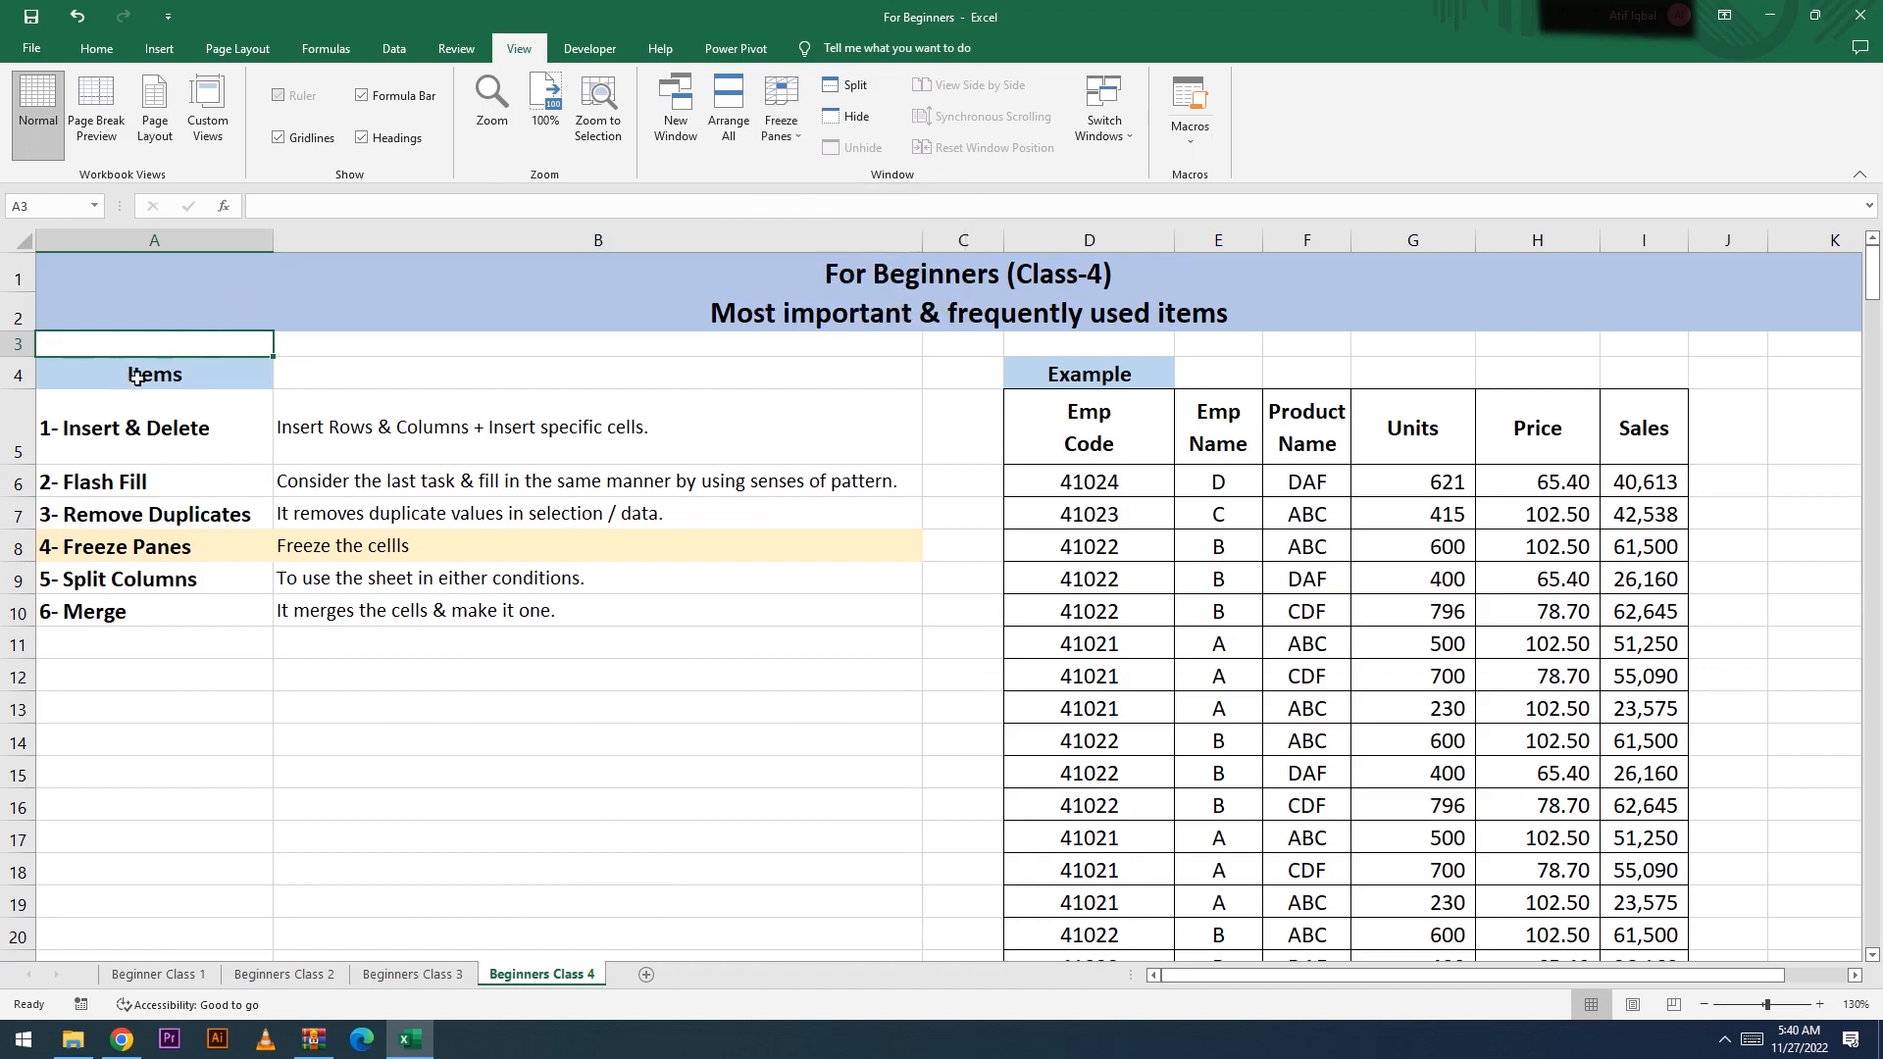
click(797, 137)
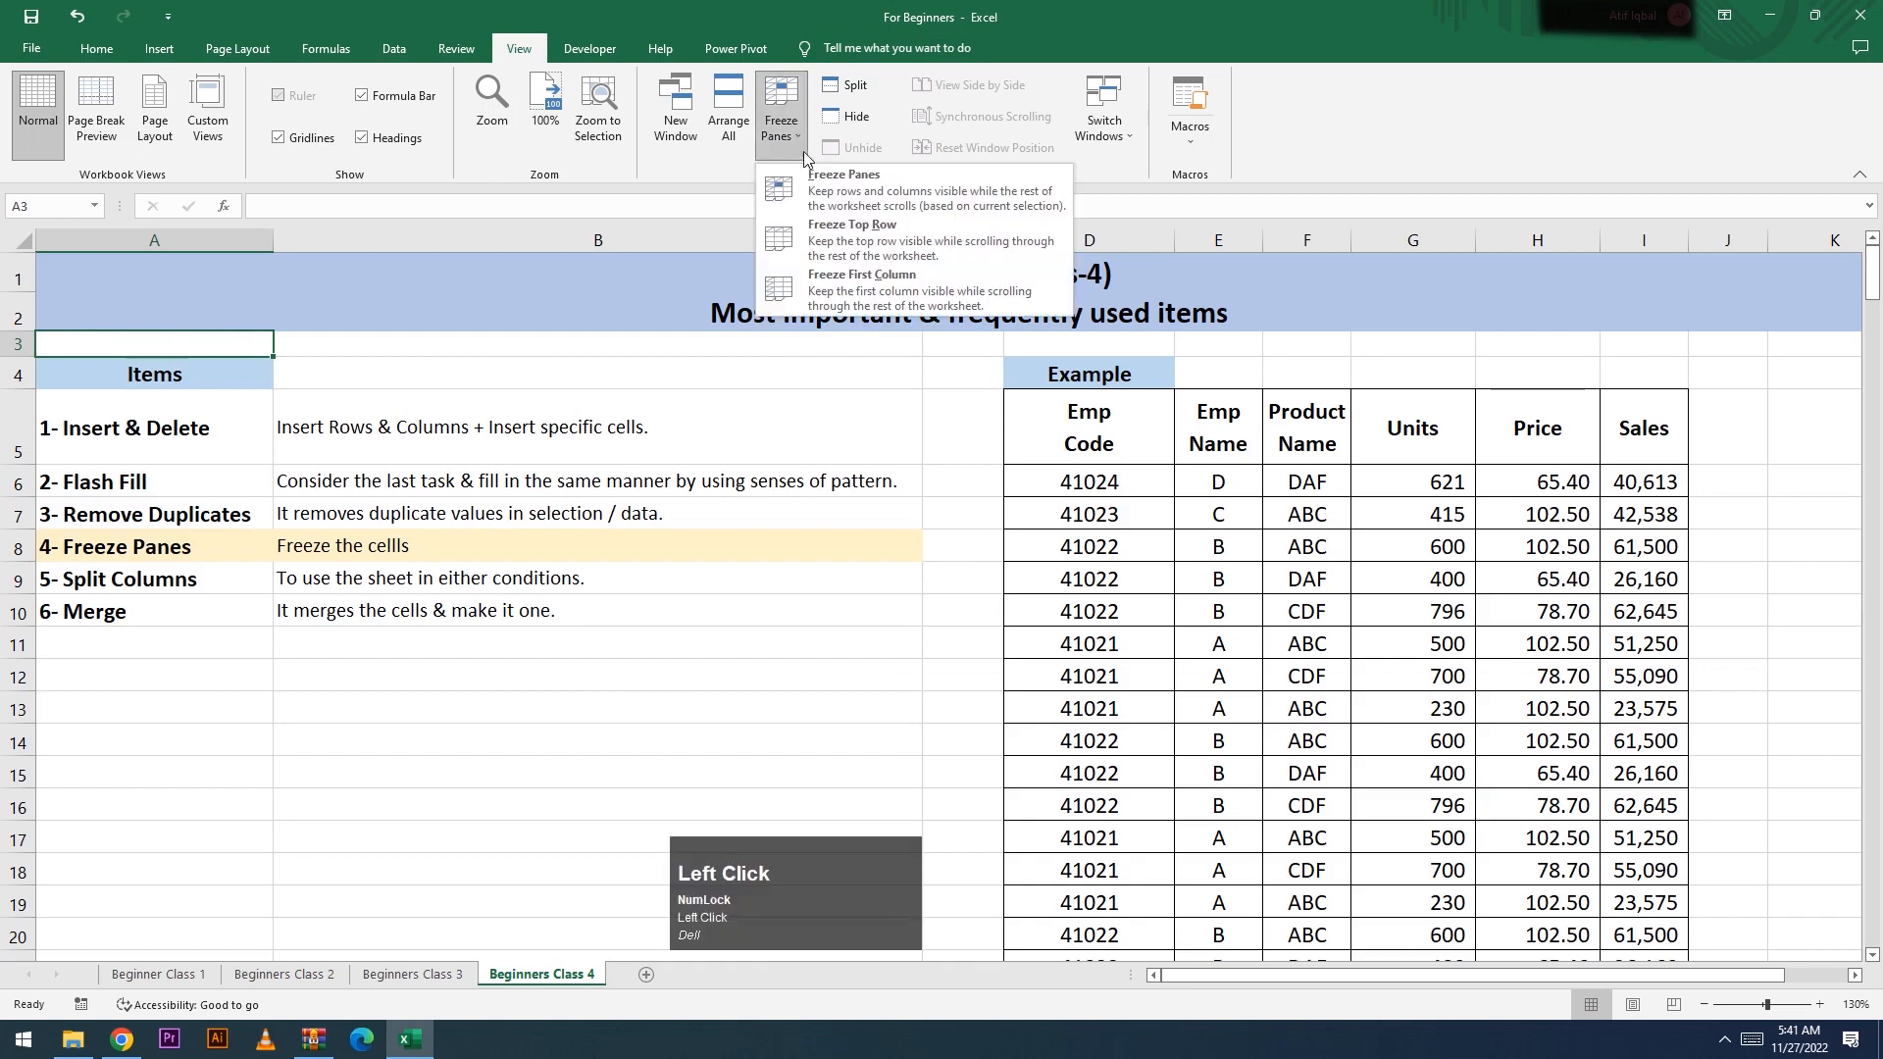
click(829, 182)
Step: Check the frozen title rows against the data rows below and unfreeze the panes
scroll(1148, 489, down, 8)
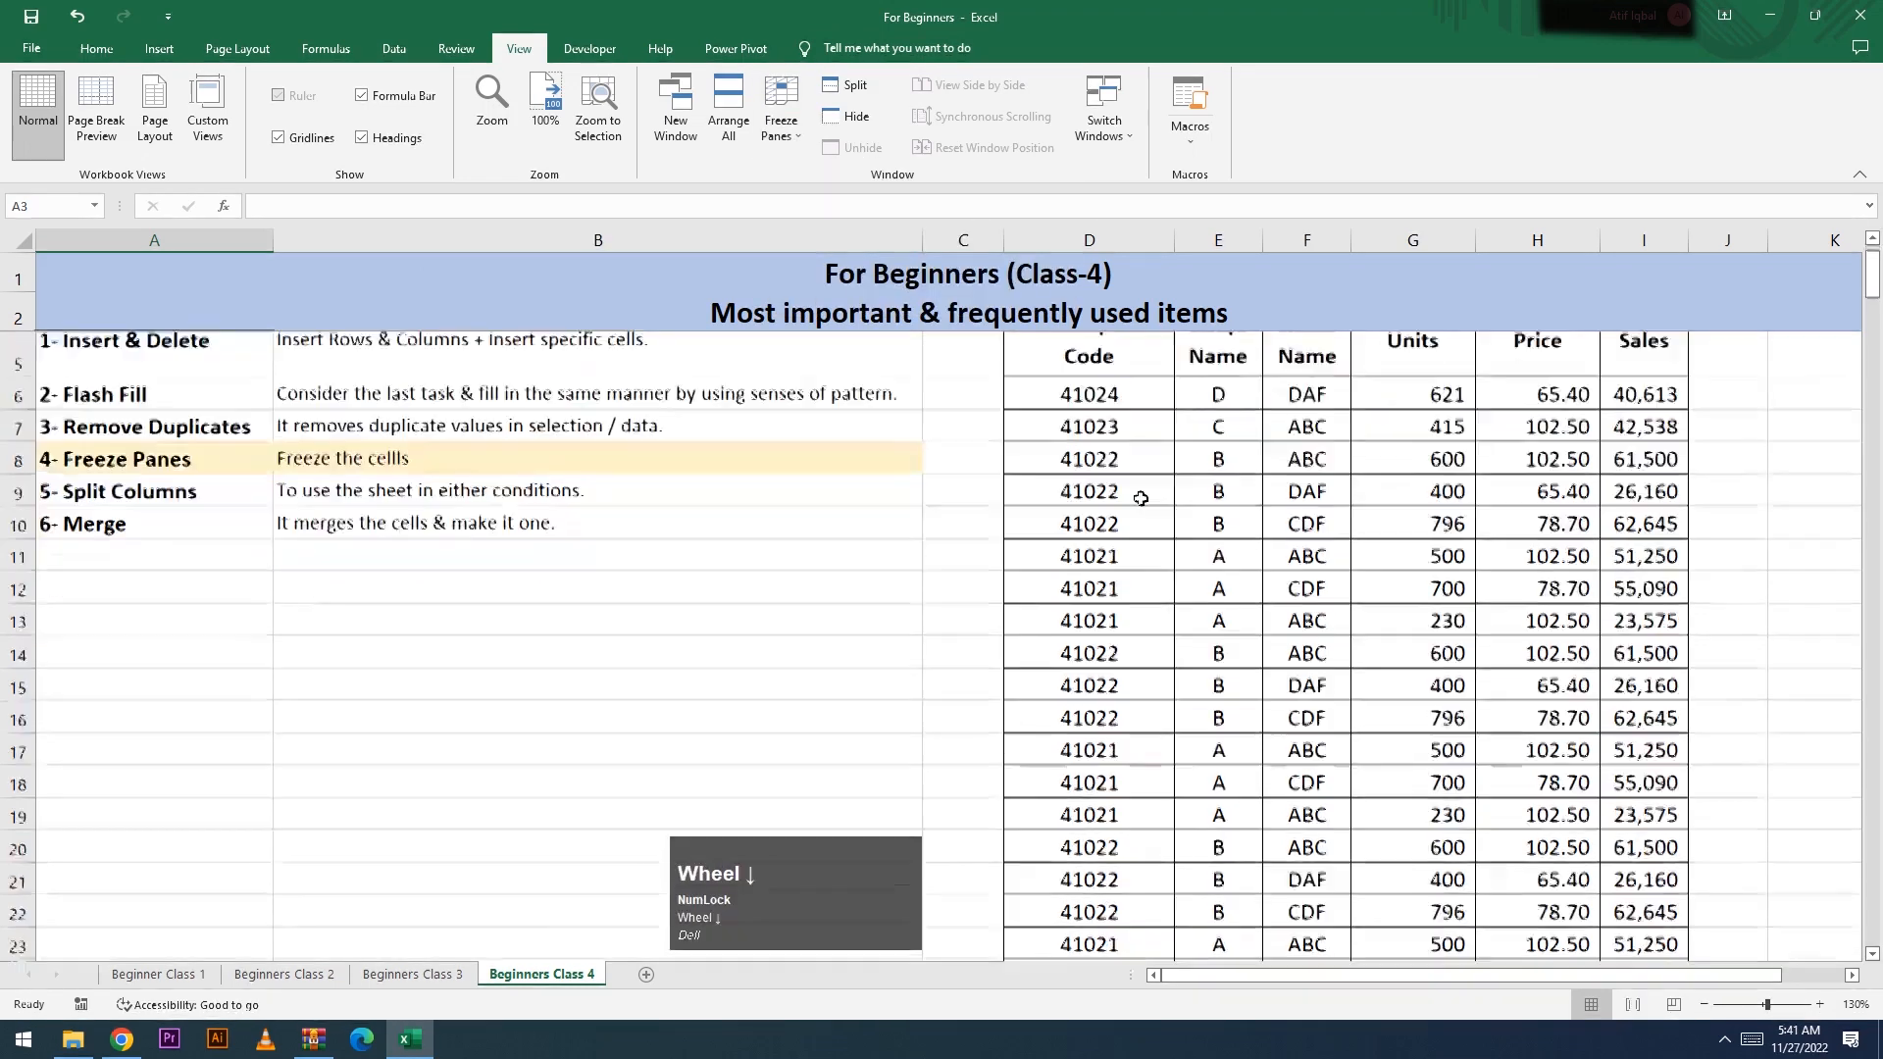
scroll(1132, 503, down, 1)
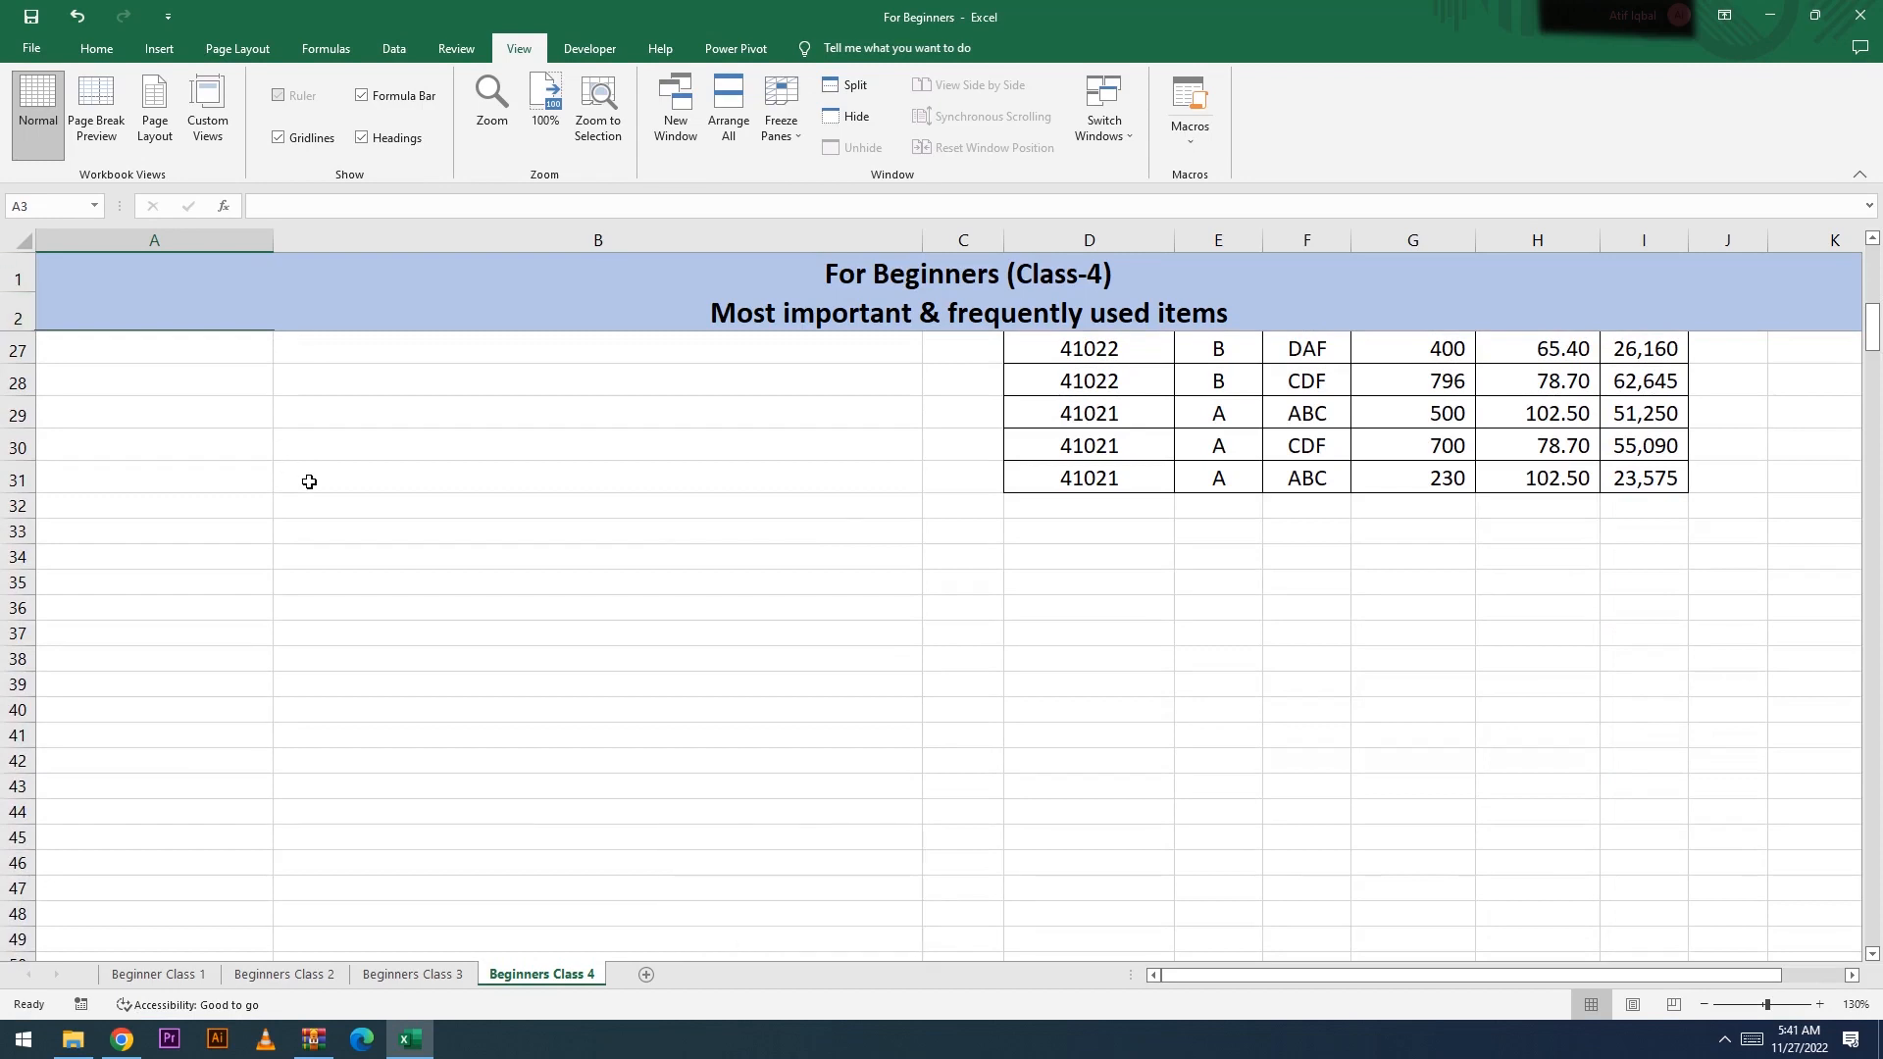
scroll(589, 513, up, 8)
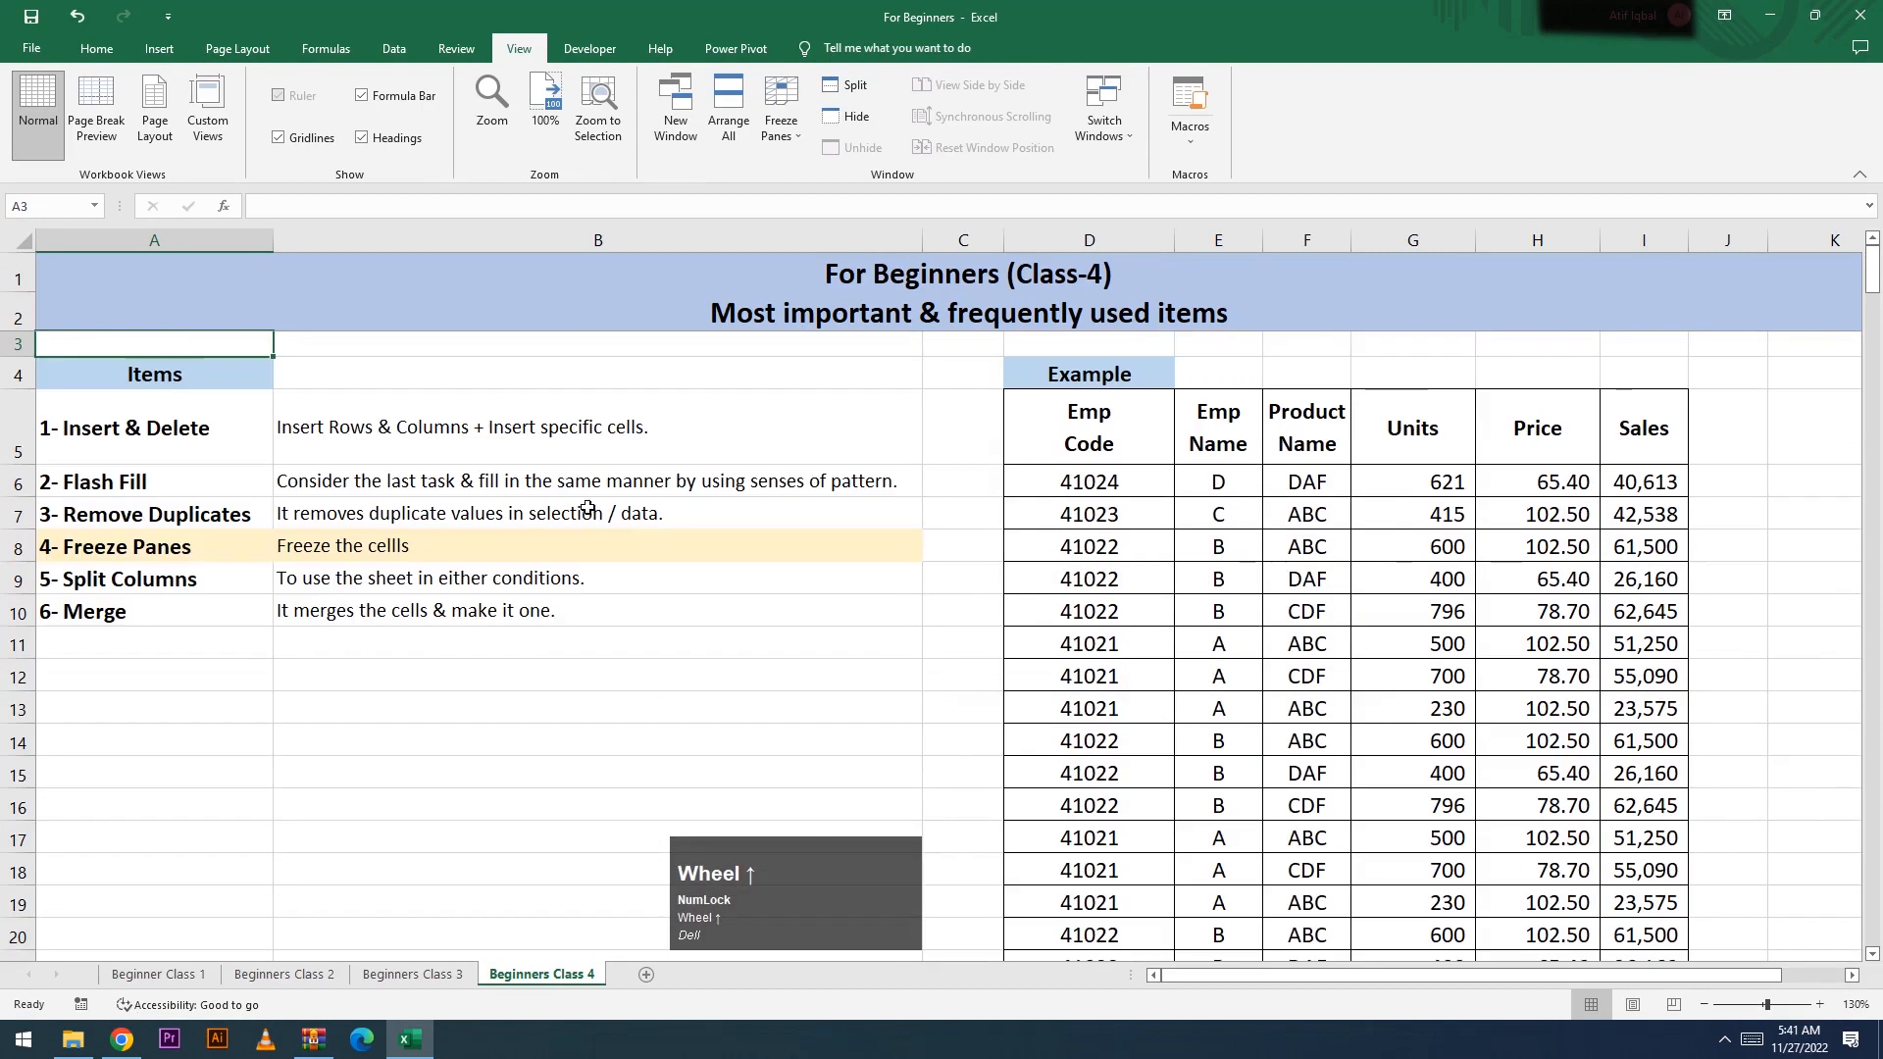
click(770, 110)
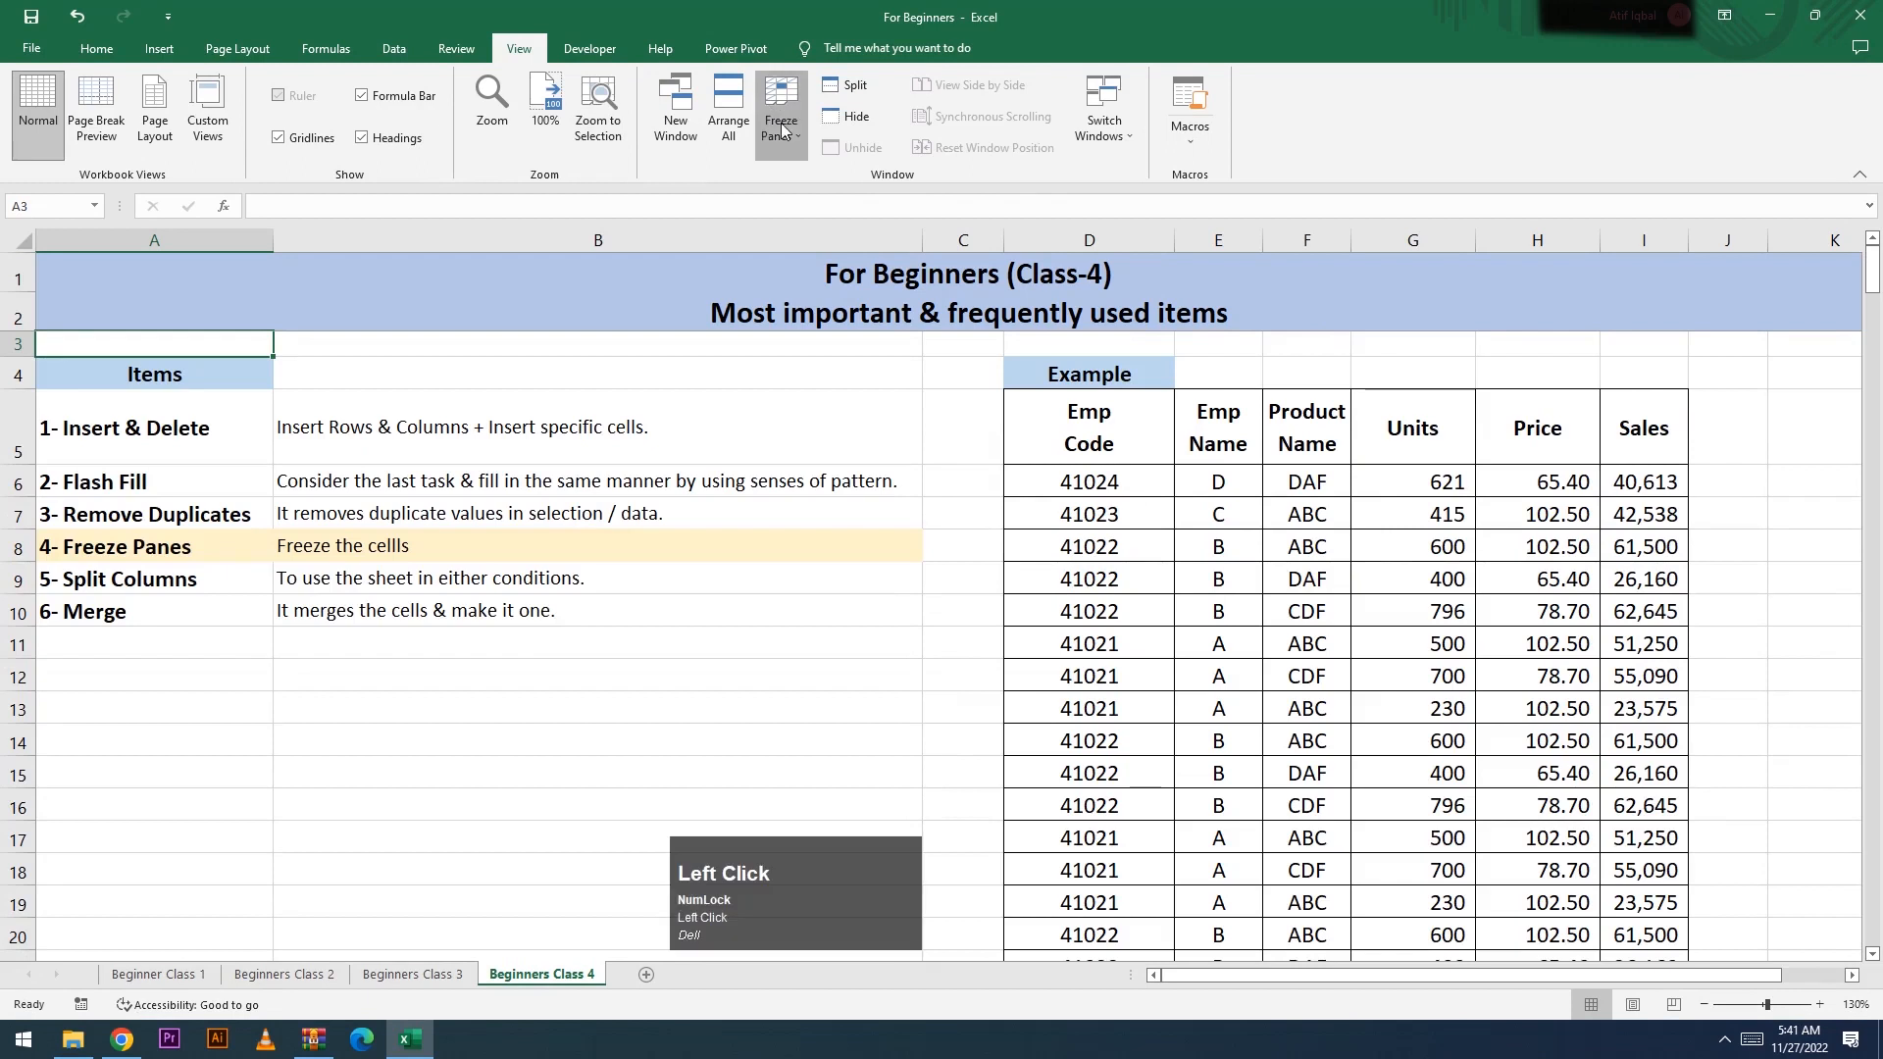
click(832, 191)
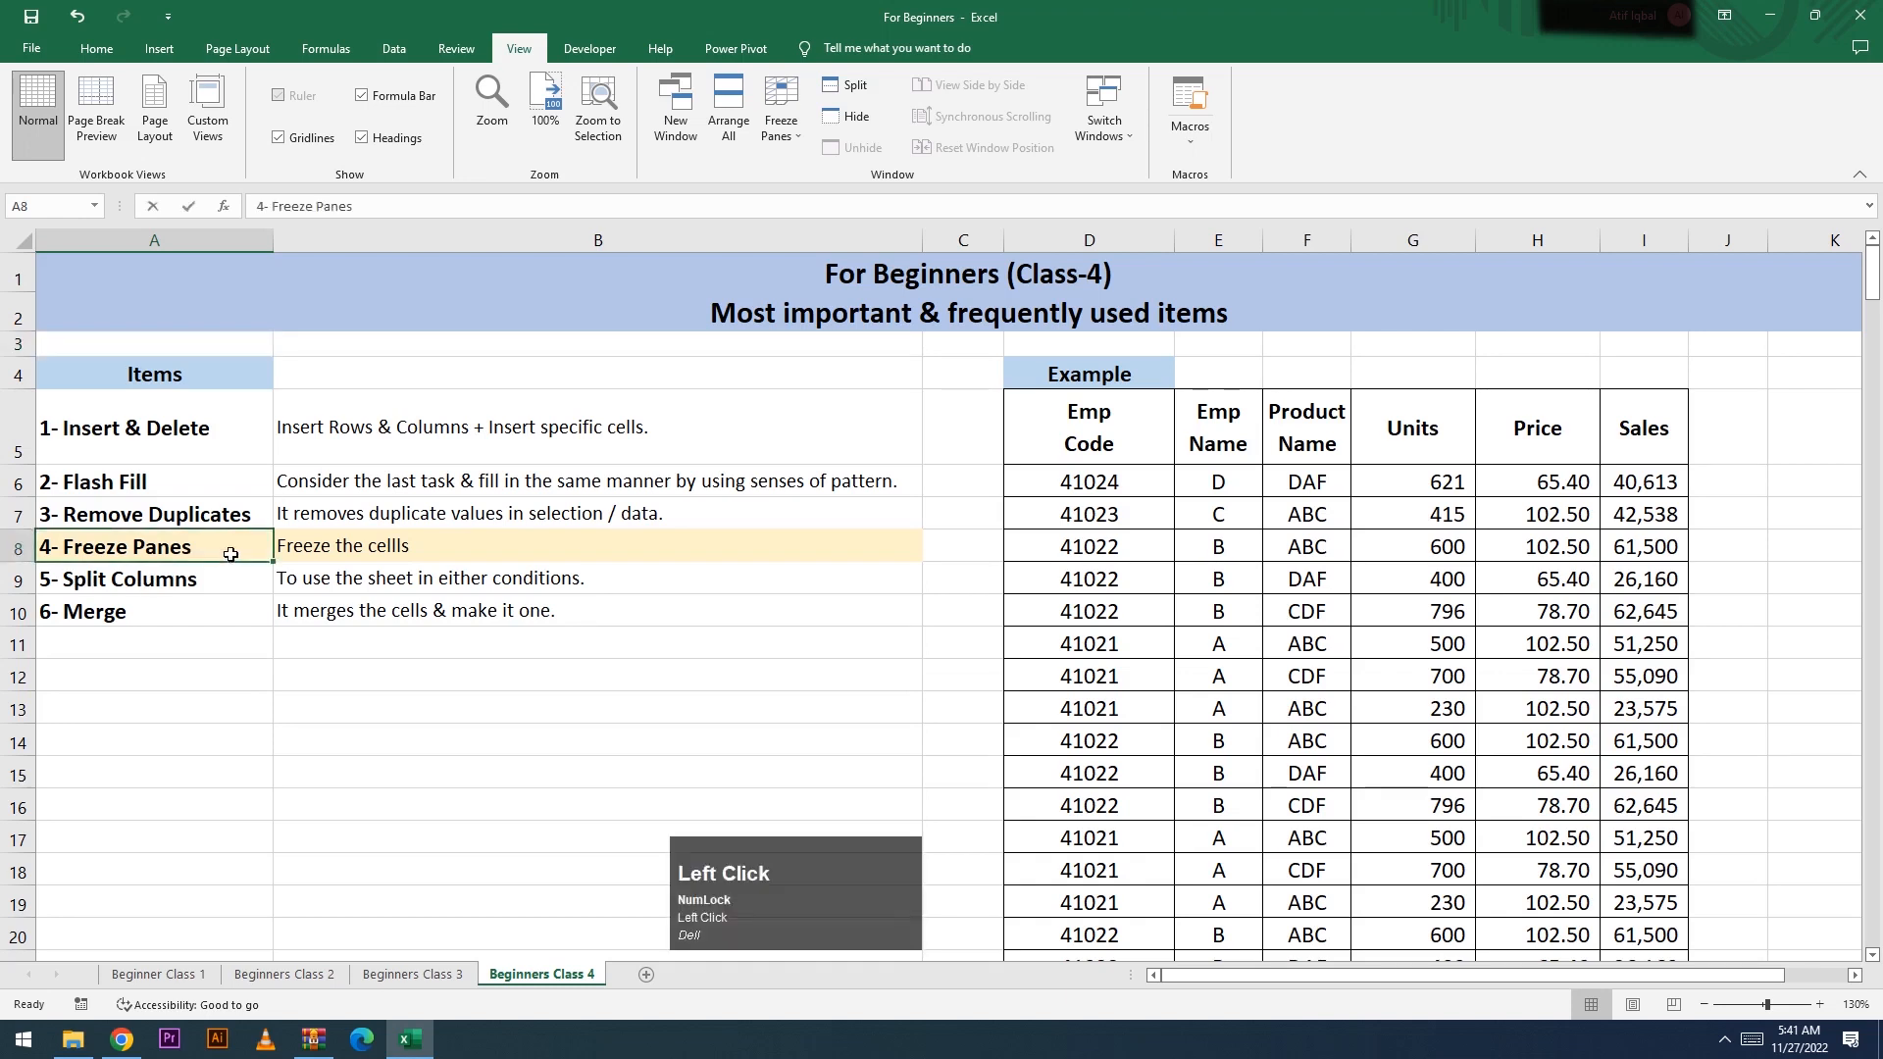
Step: Split the sheet into panes at cell D18 of the example table
click(250, 581)
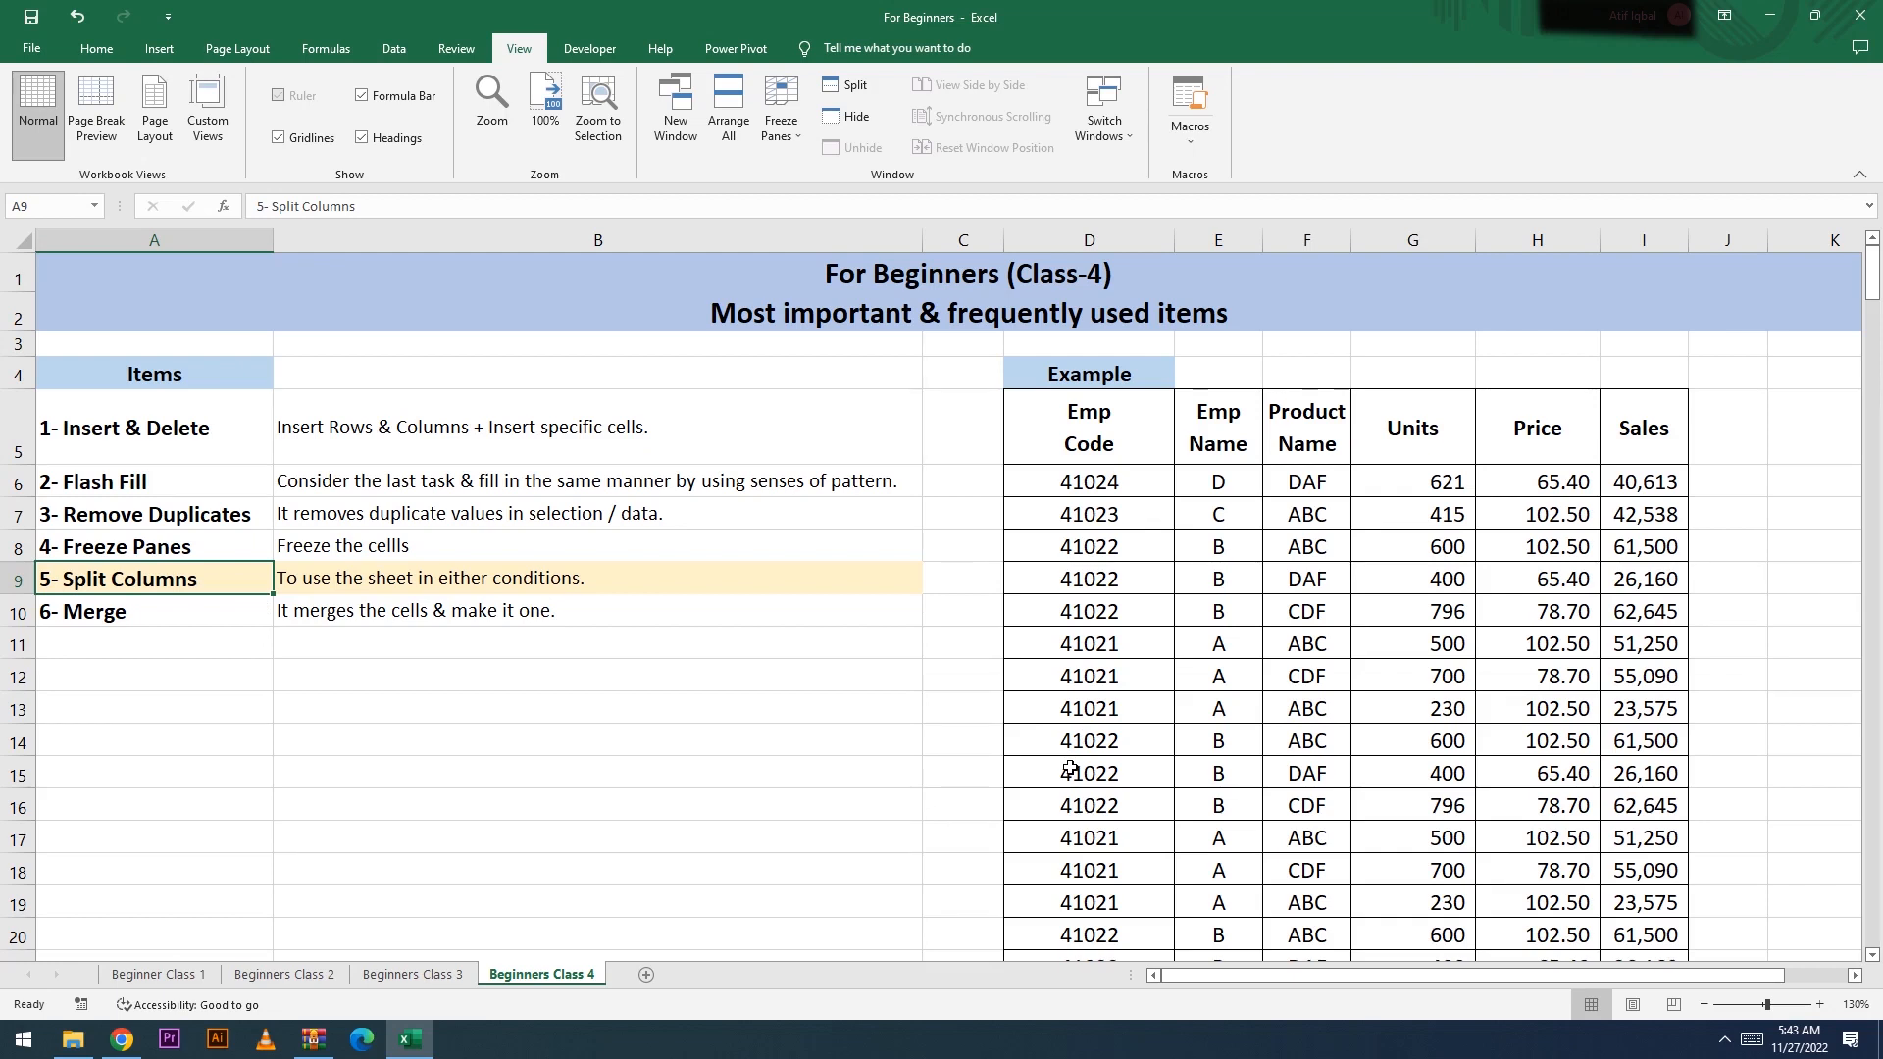
scroll(1068, 767, down, 1)
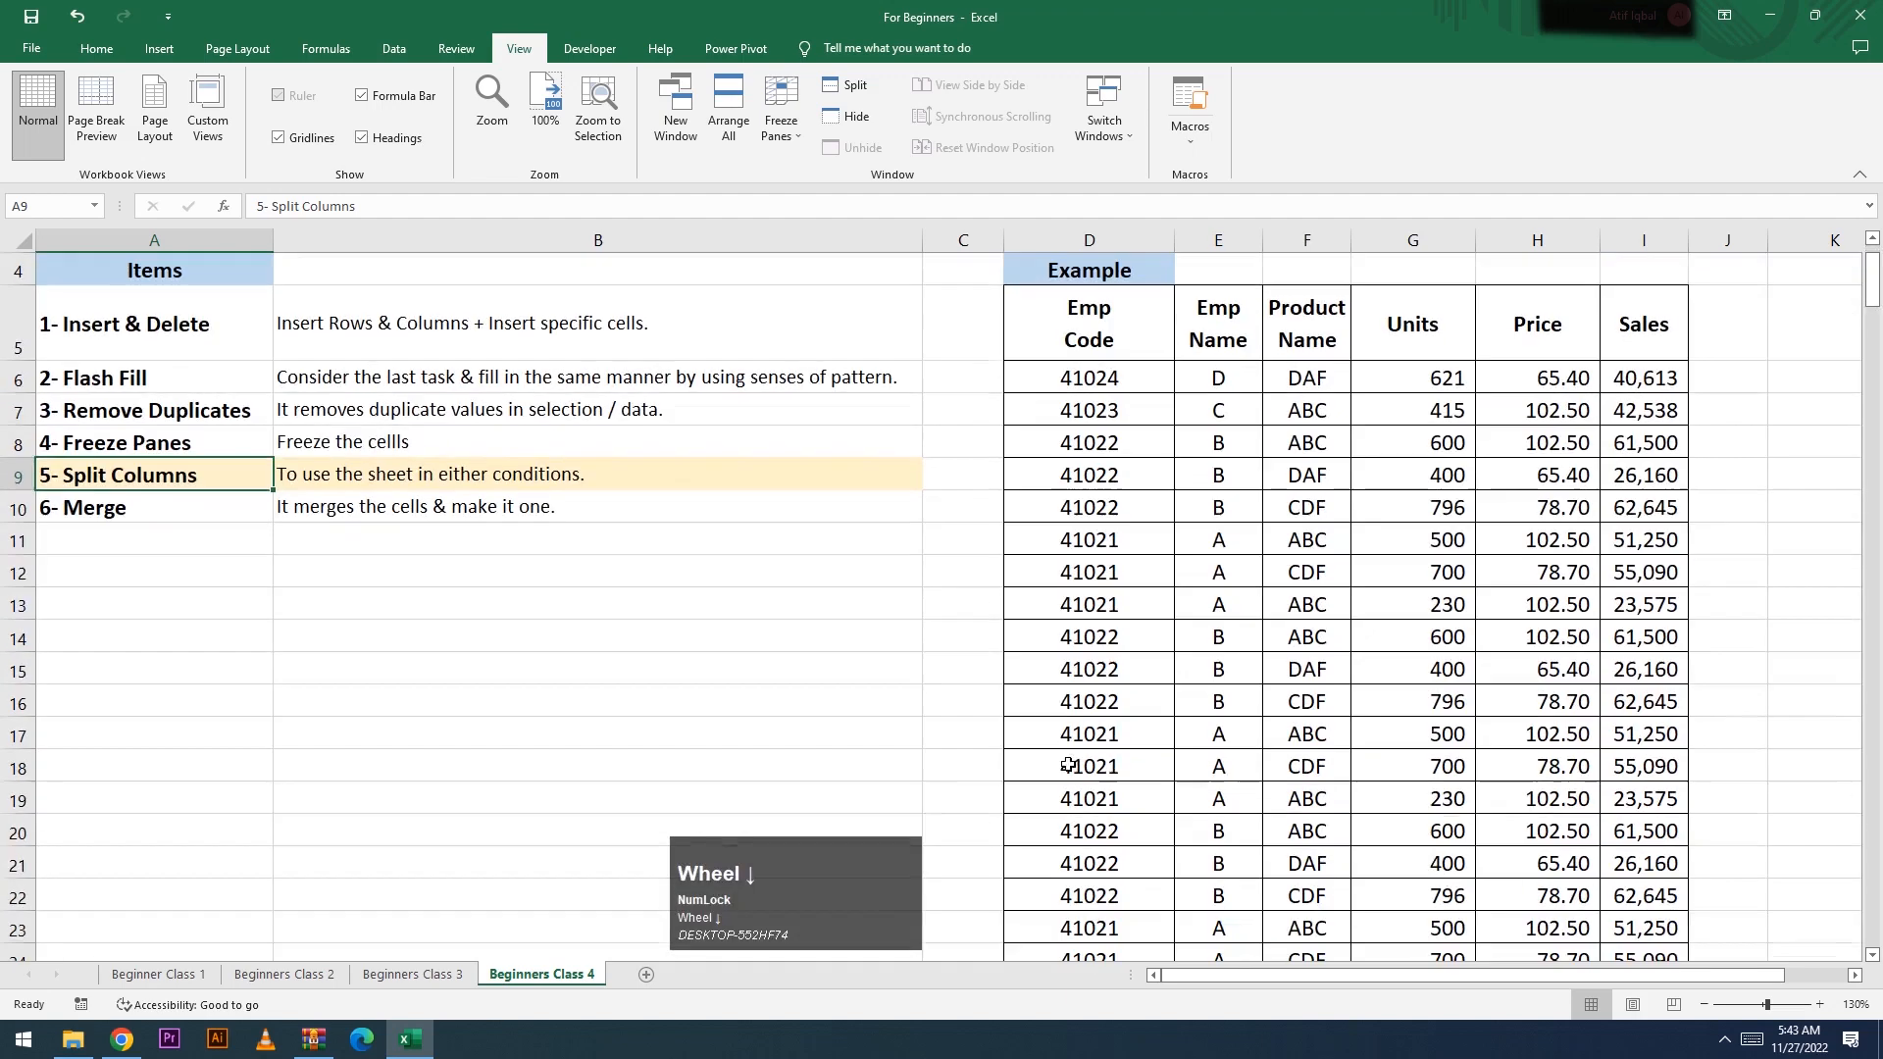
scroll(1098, 689, up, 1)
scroll(1123, 737, down, 2)
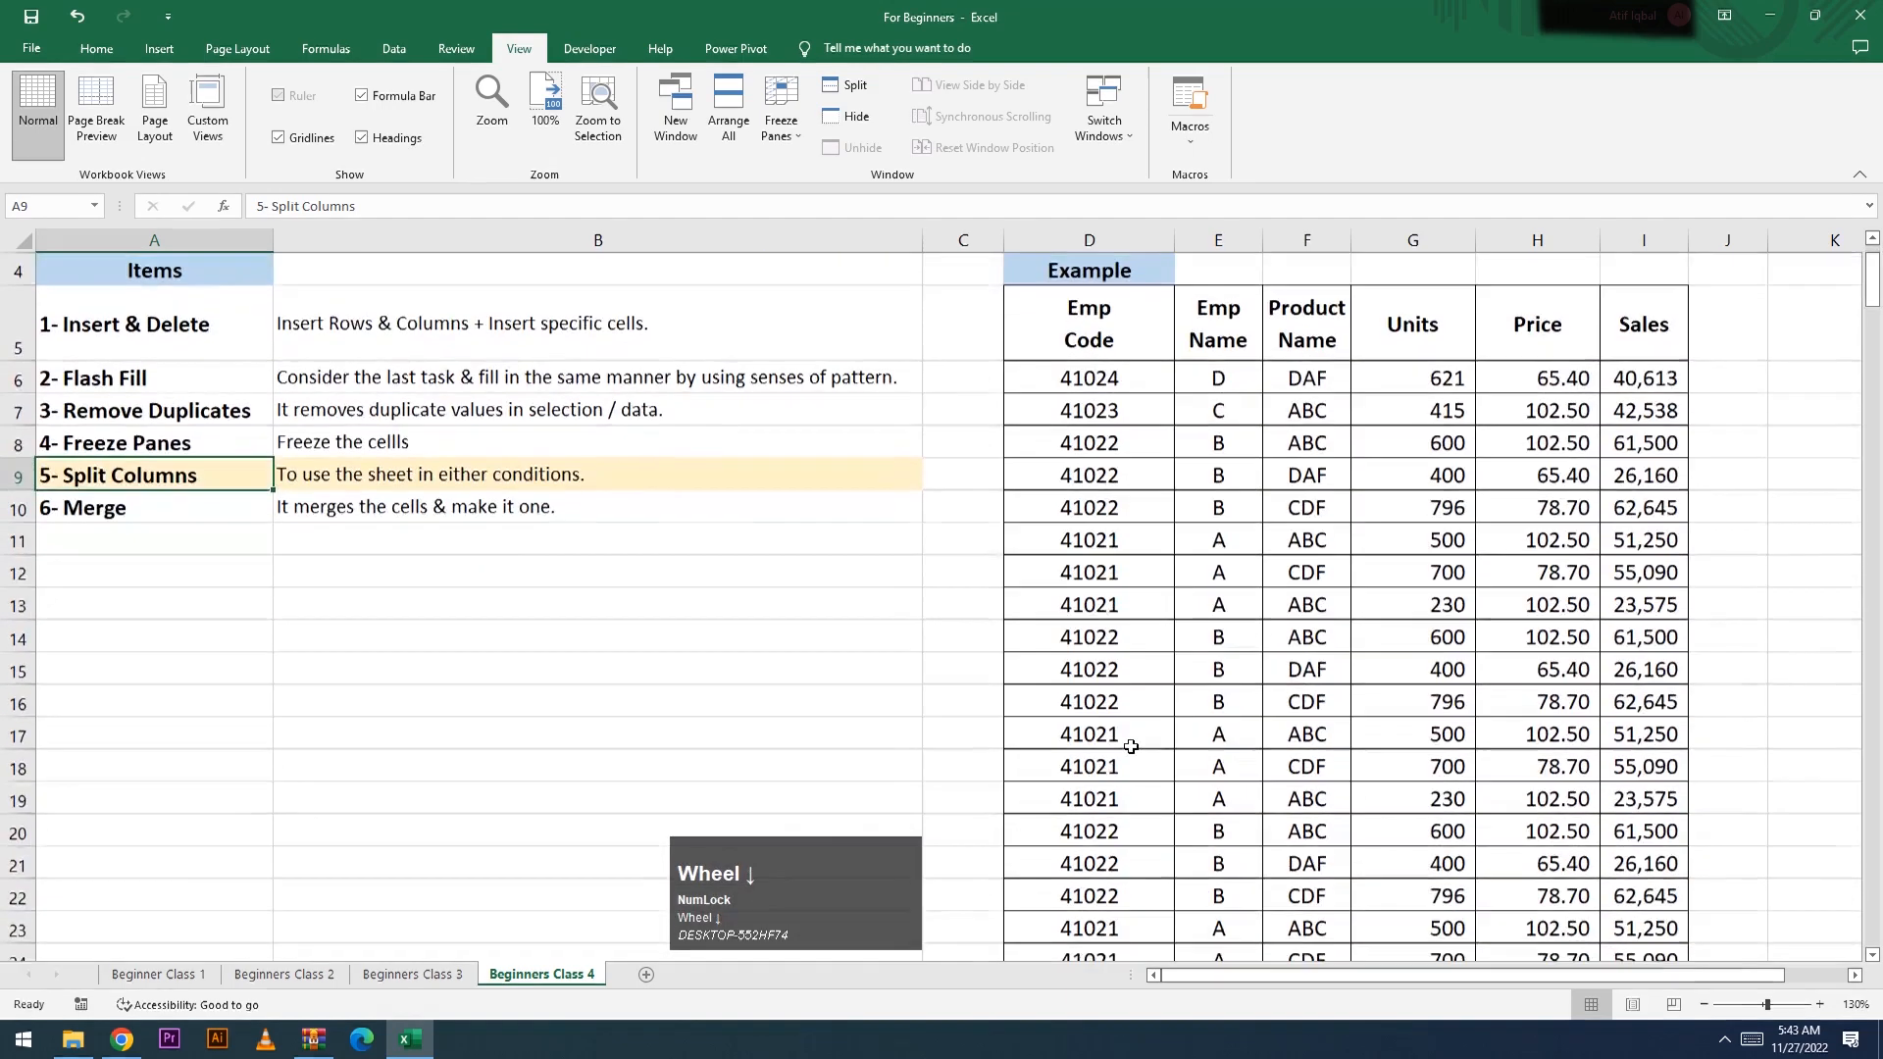
click(1080, 632)
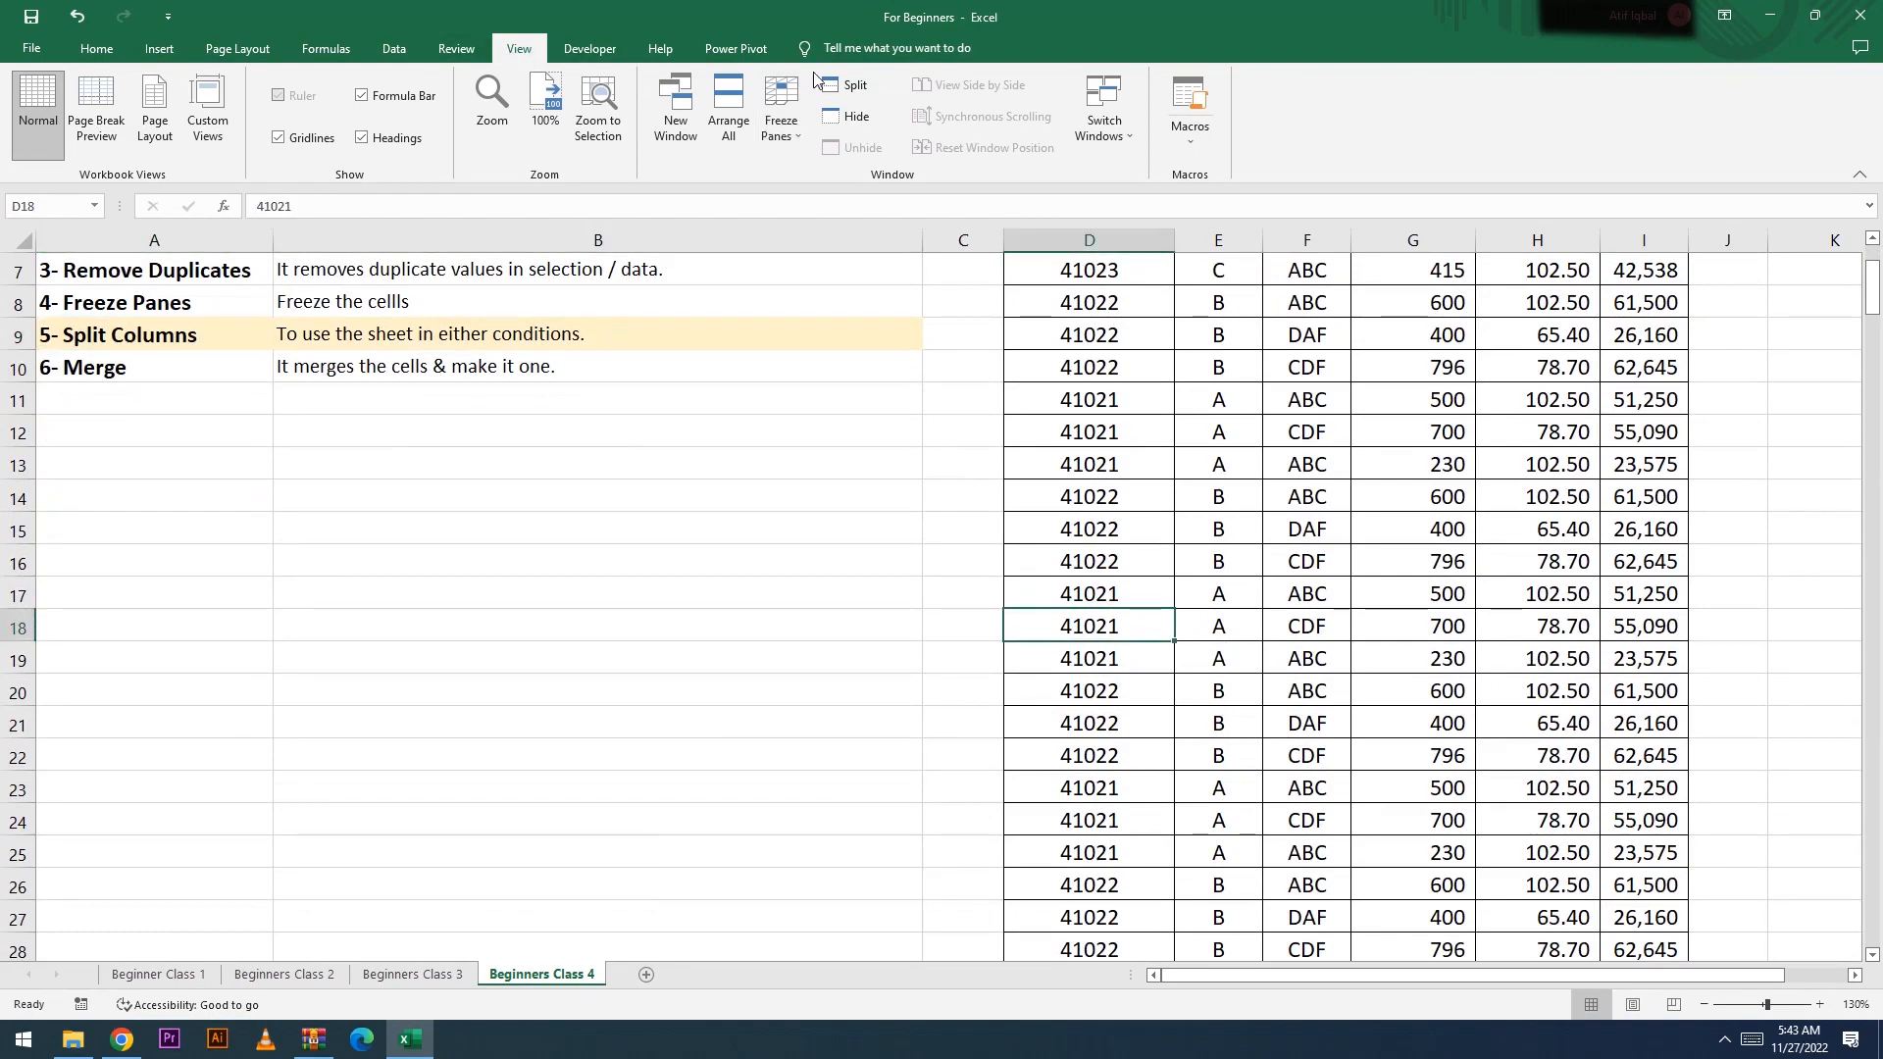
click(865, 87)
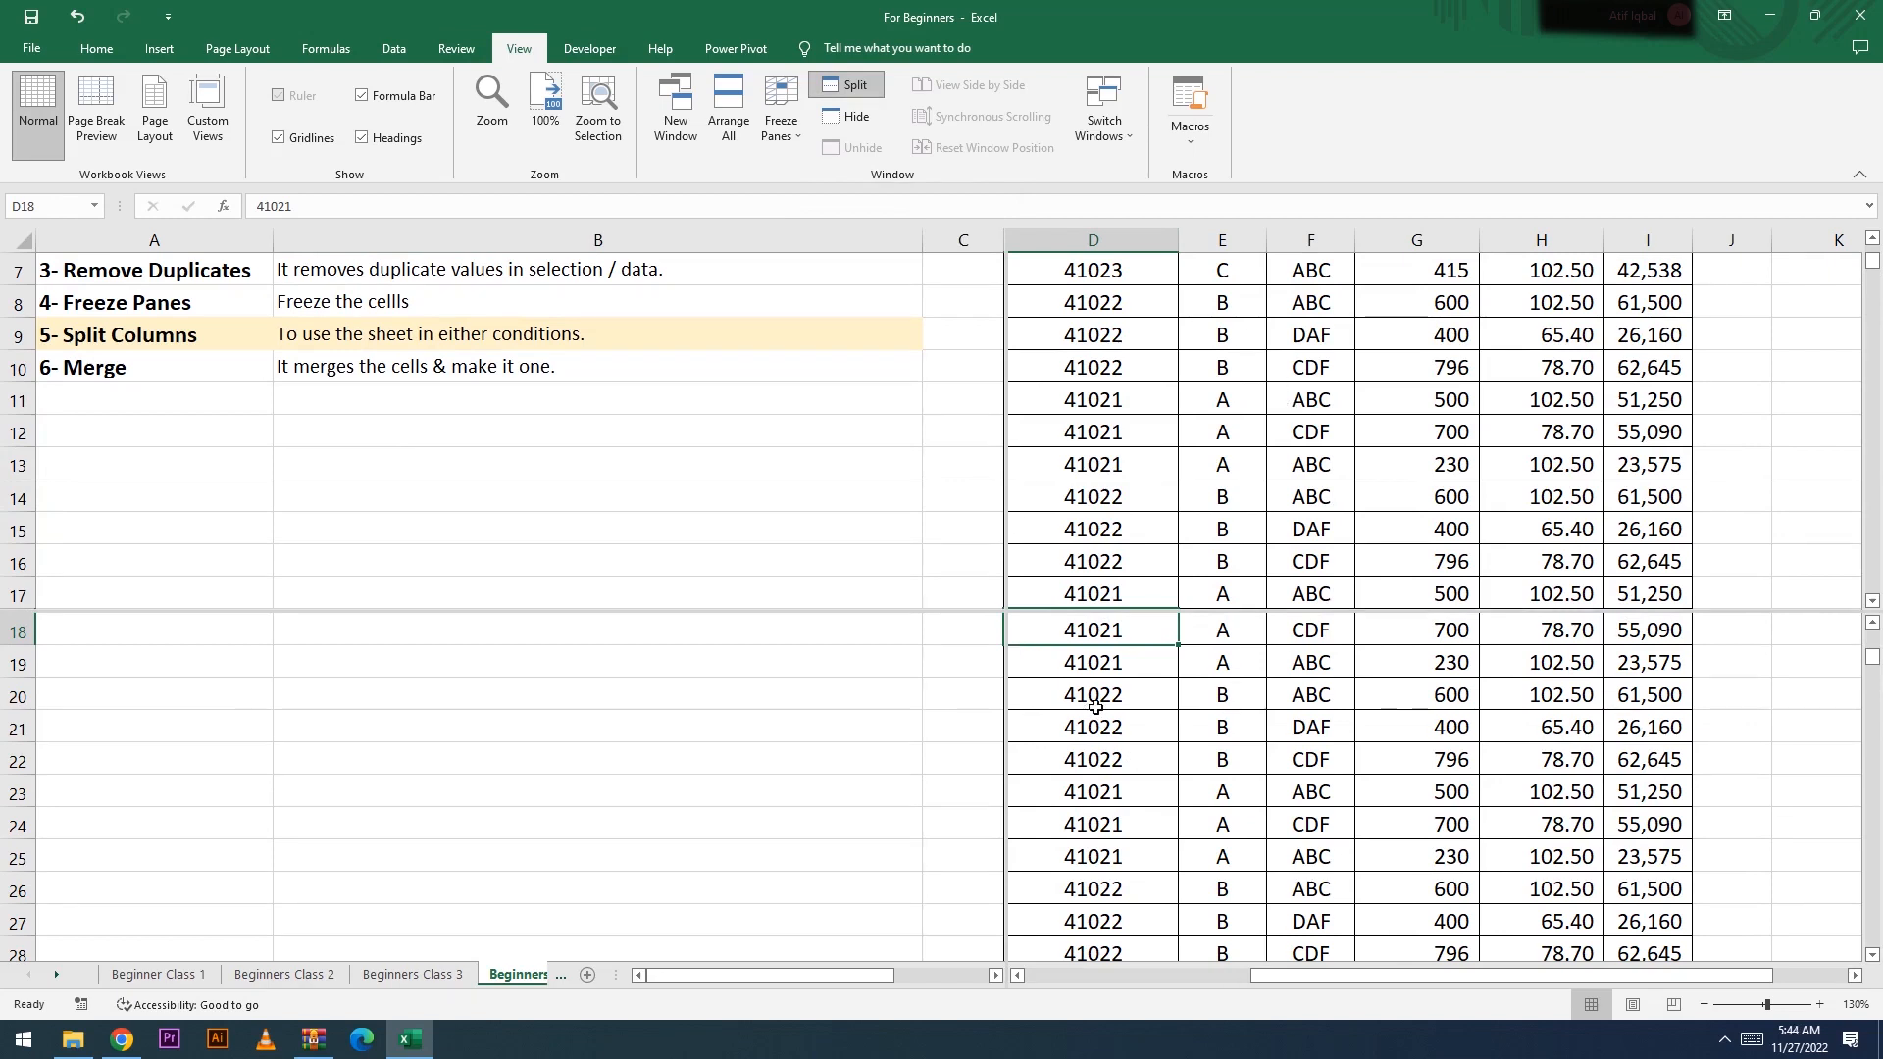
Step: Examine how the upper and lower panes move independently through the example table
click(1141, 492)
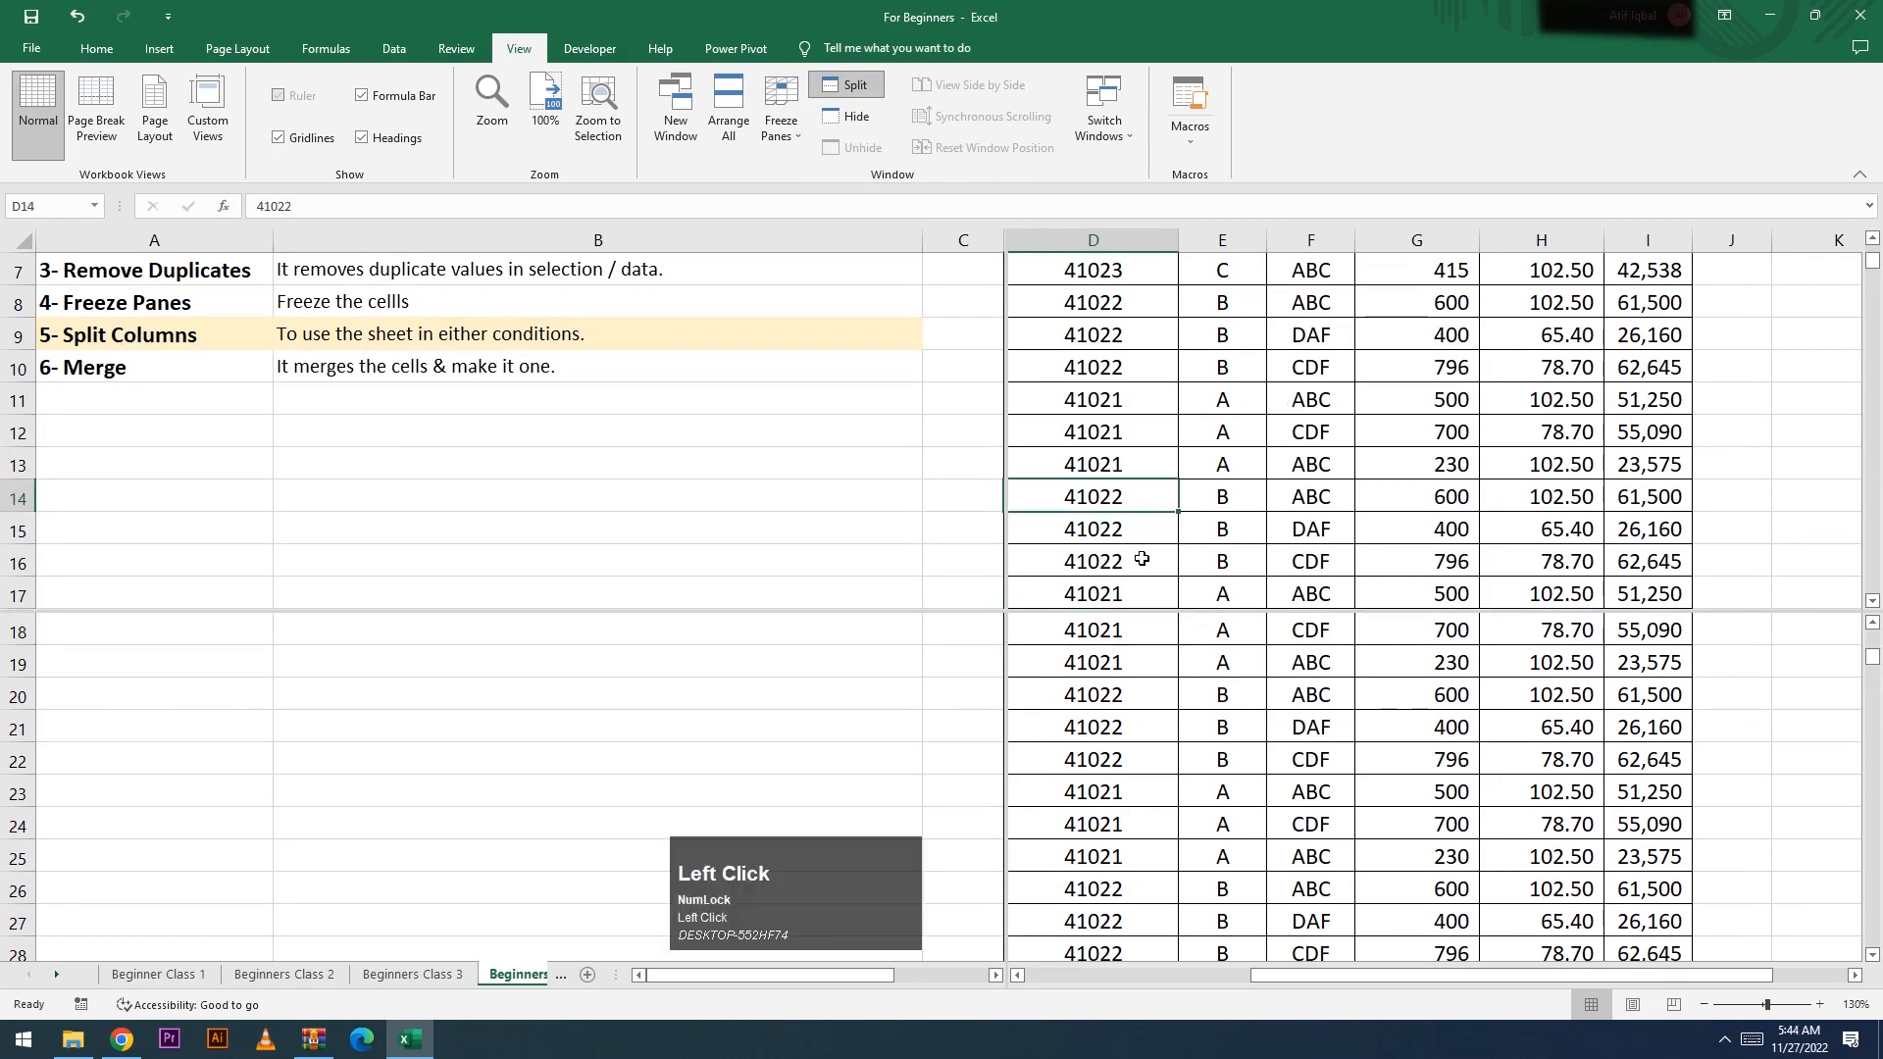
click(1123, 782)
scroll(1131, 524, down, 2)
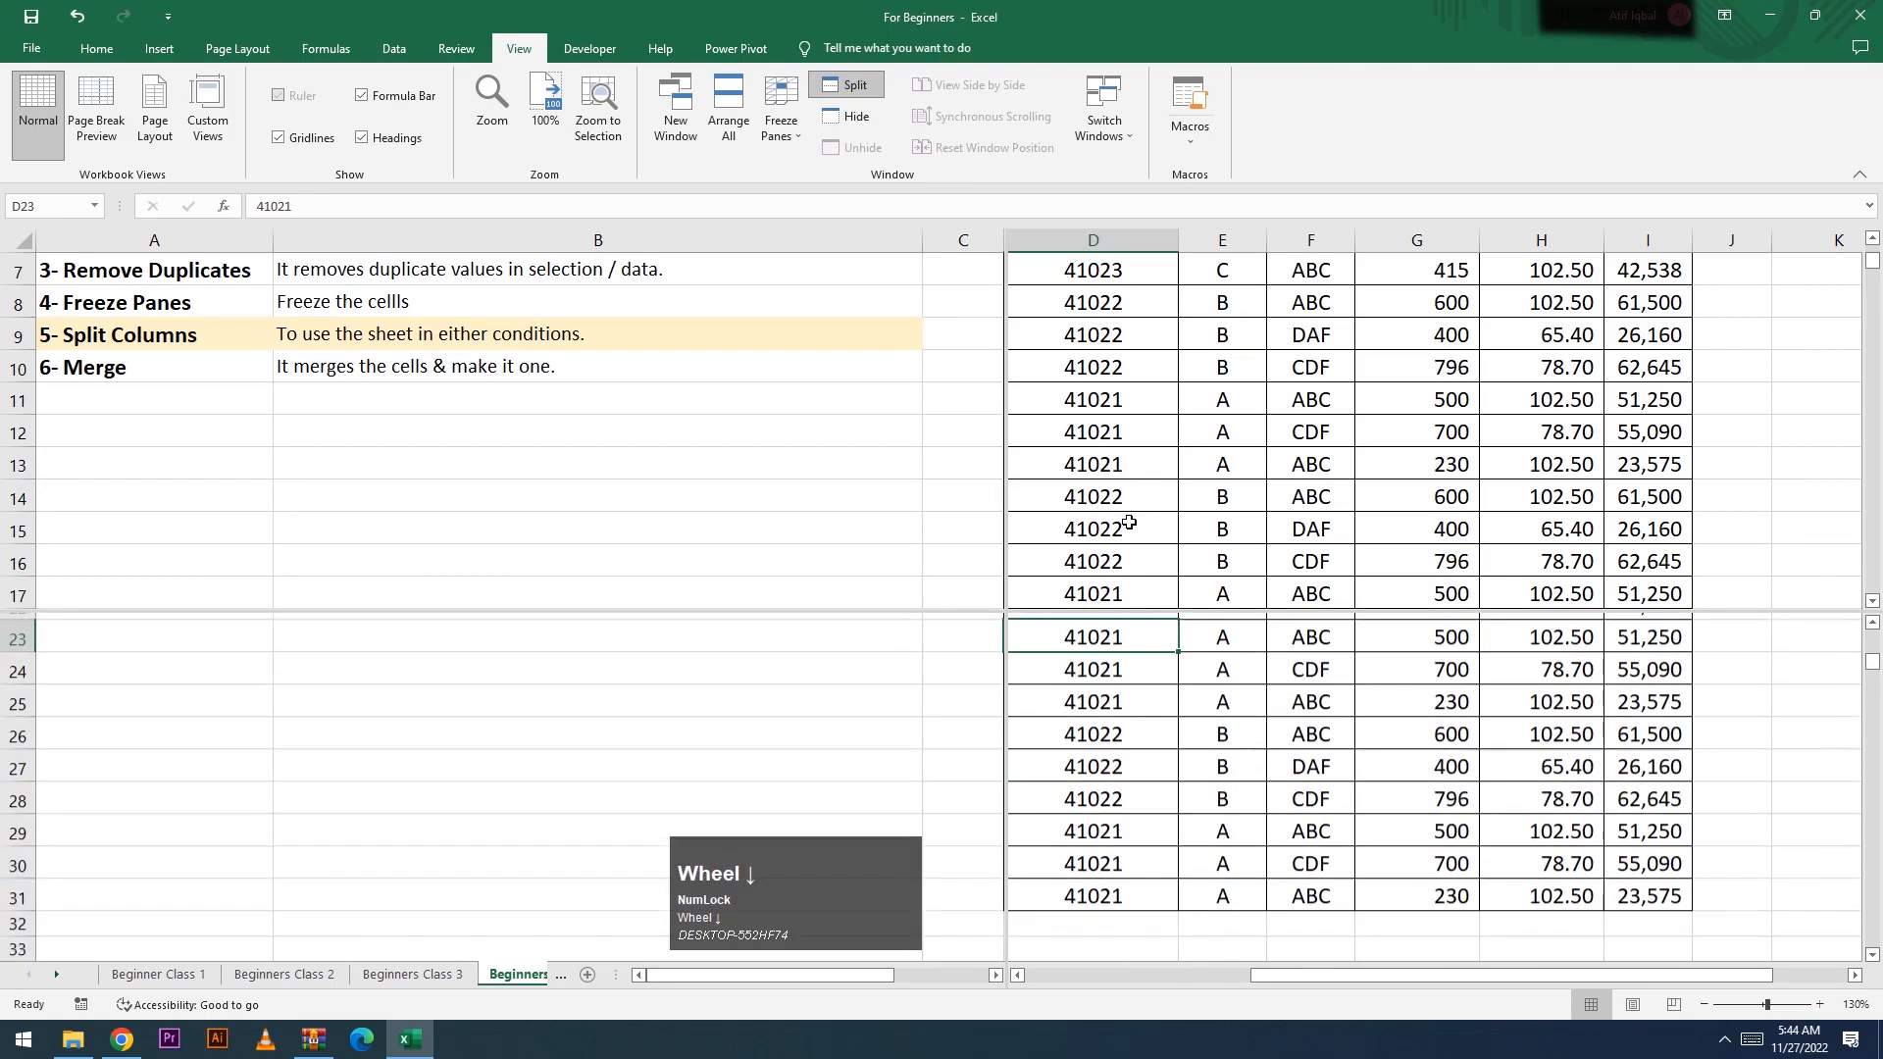
scroll(1147, 746, down, 2)
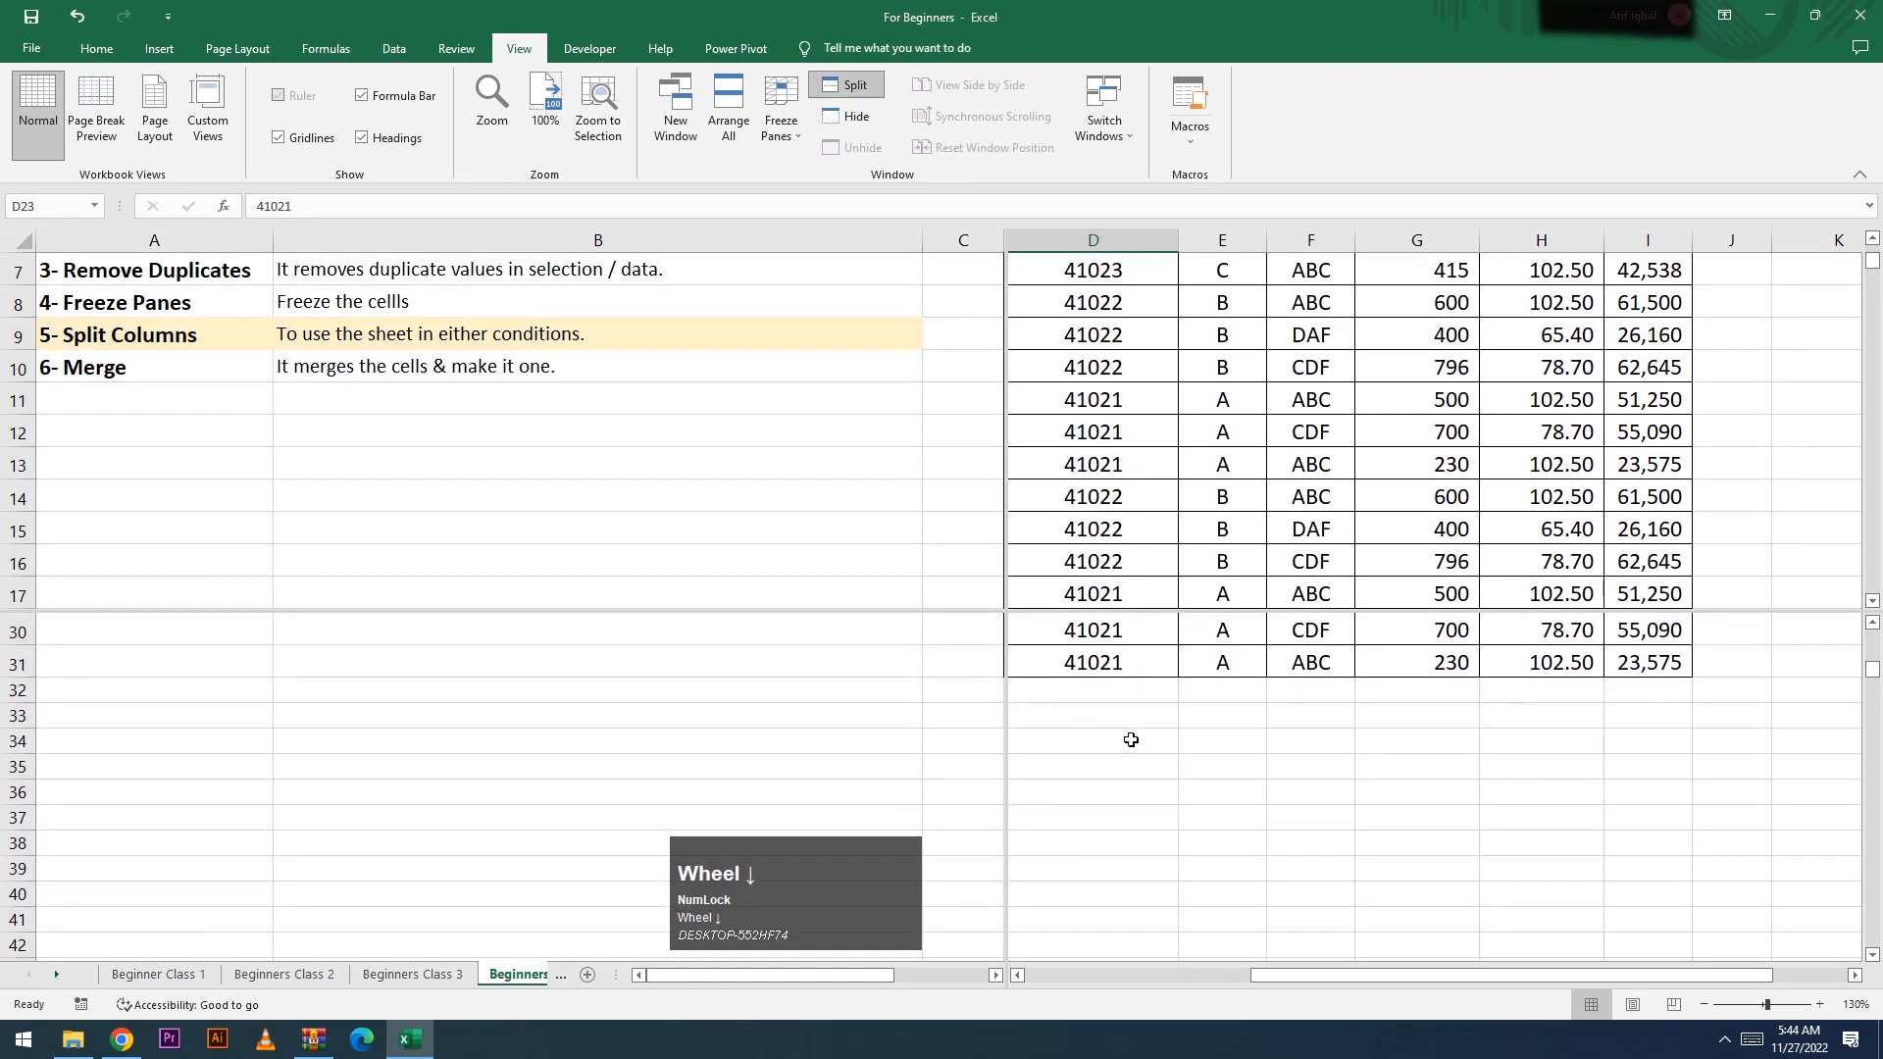
scroll(1130, 740, up, 3)
click(1118, 454)
scroll(1116, 435, down, 1)
scroll(1115, 434, down, 8)
scroll(1117, 438, up, 10)
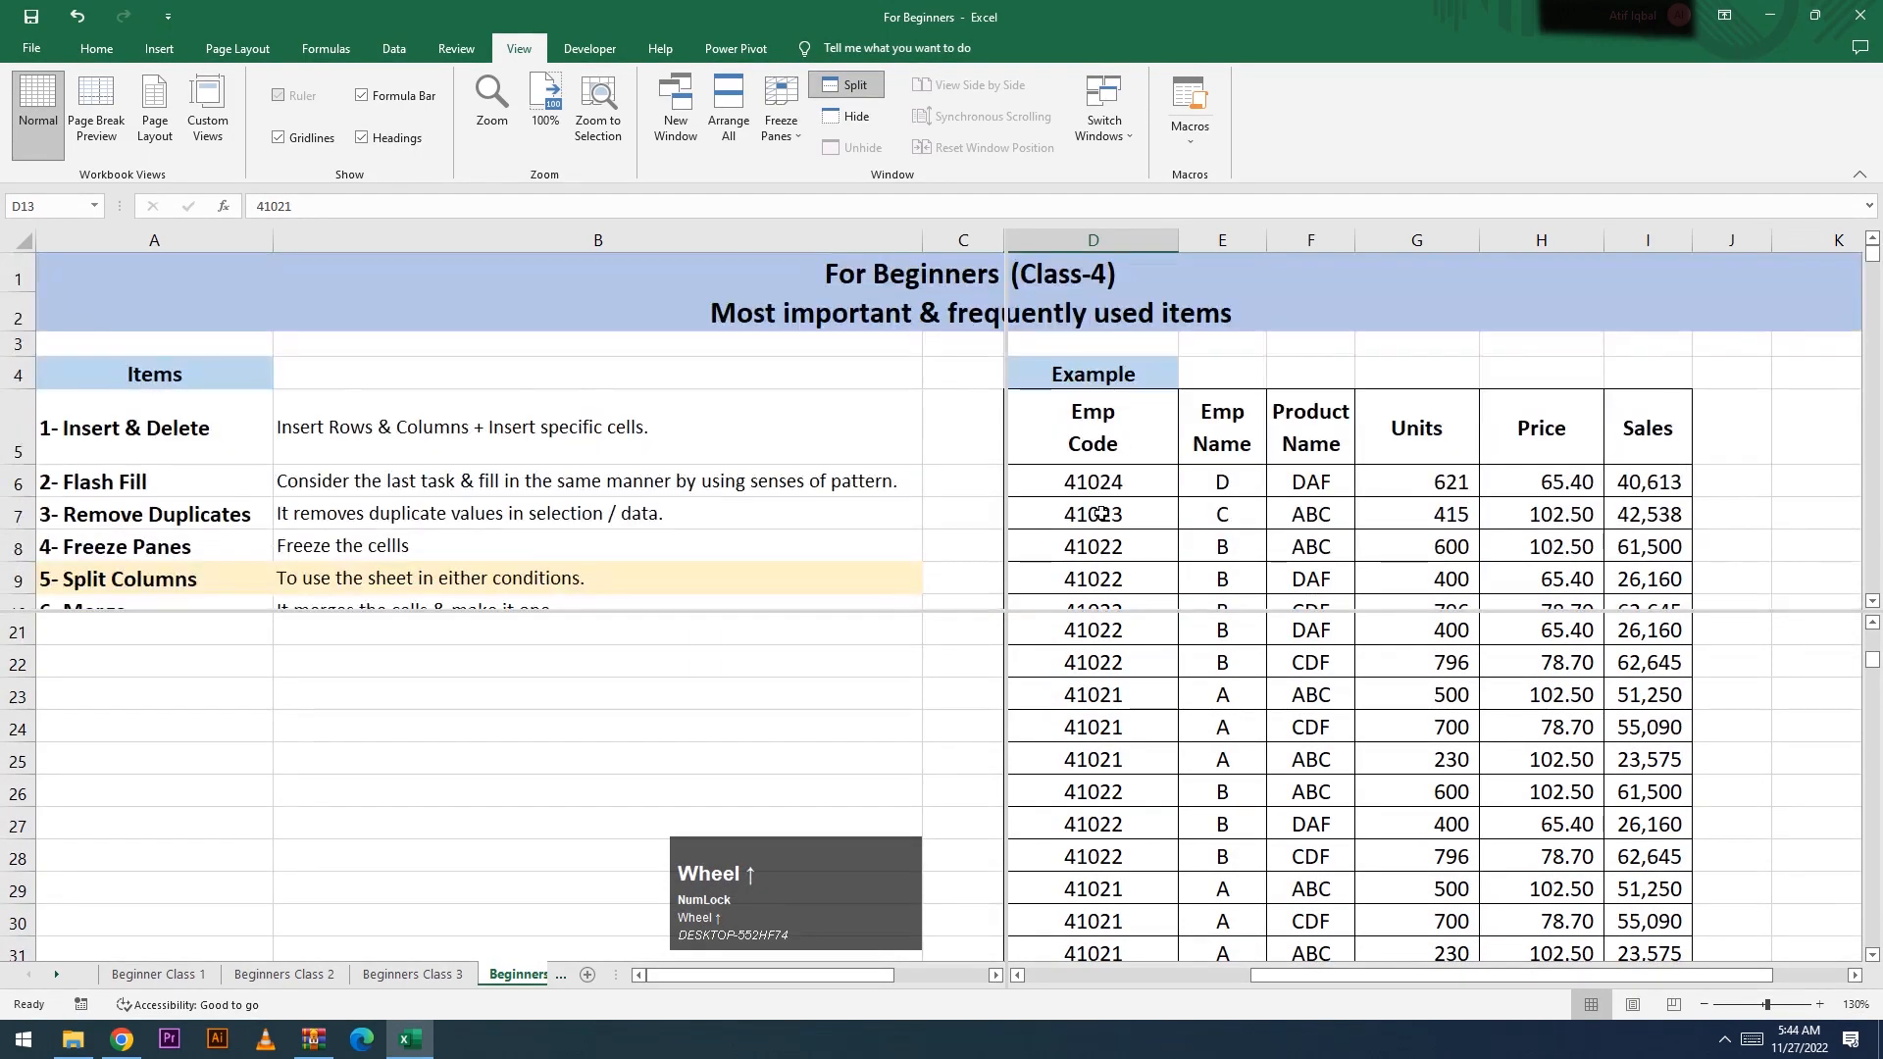
scroll(1101, 513, down, 4)
scroll(1102, 513, down, 2)
scroll(1104, 514, down, 1)
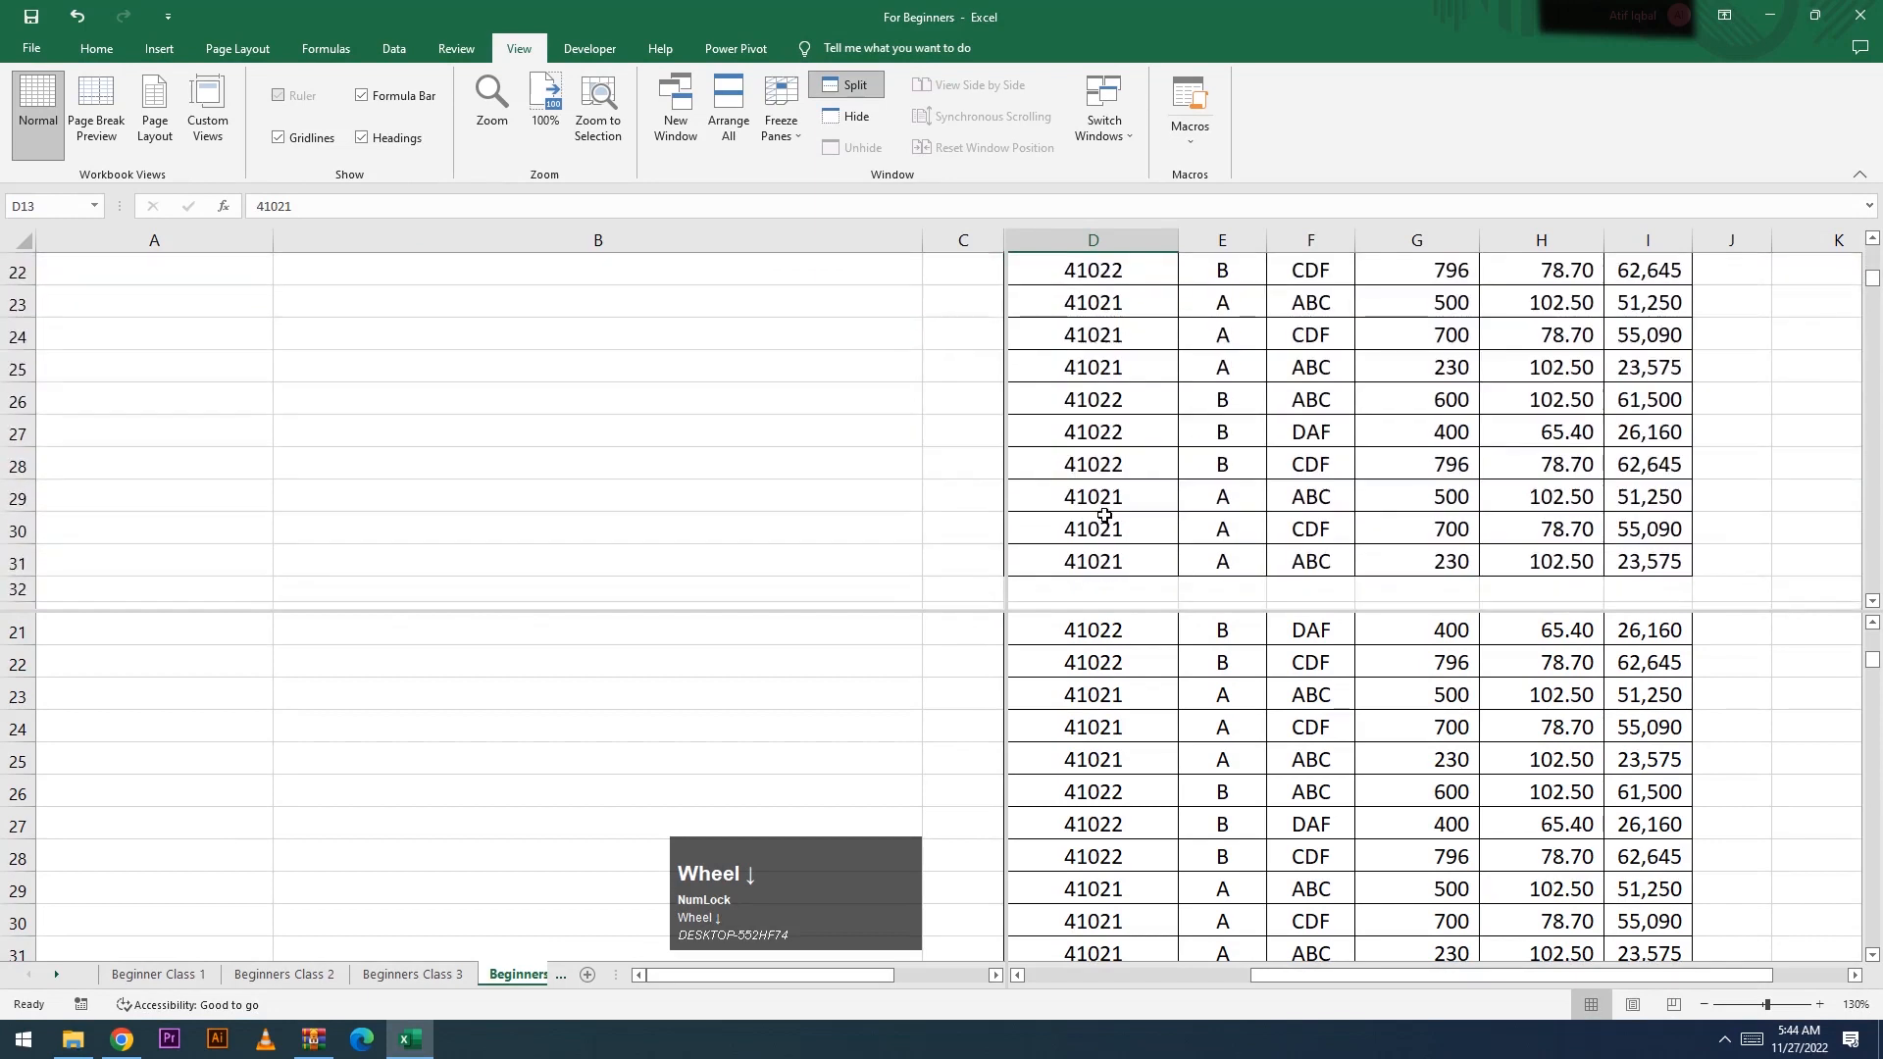
scroll(1104, 515, up, 7)
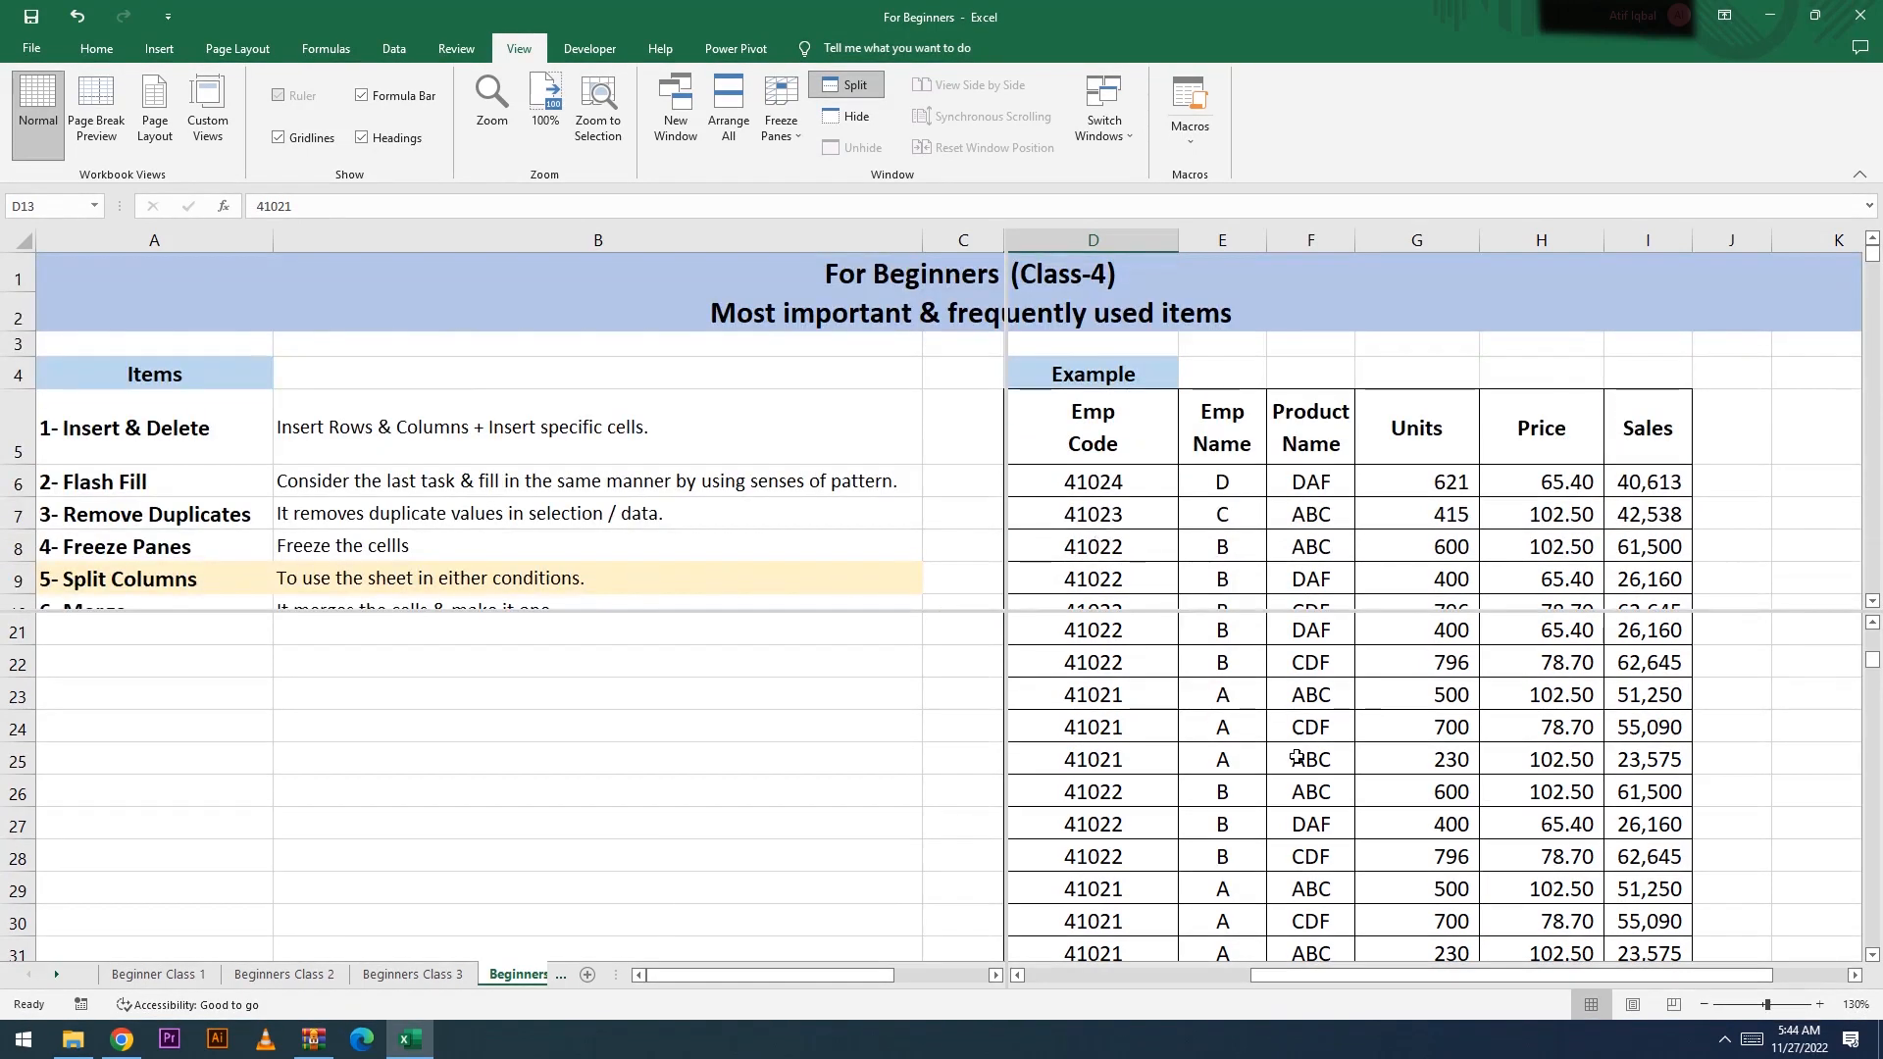
Step: Sum the Sales column in cell I33 with =SUM(I6:I32) and autofit the width of column I
scroll(1297, 754, down, 1)
scroll(1370, 780, down, 1)
click(1383, 785)
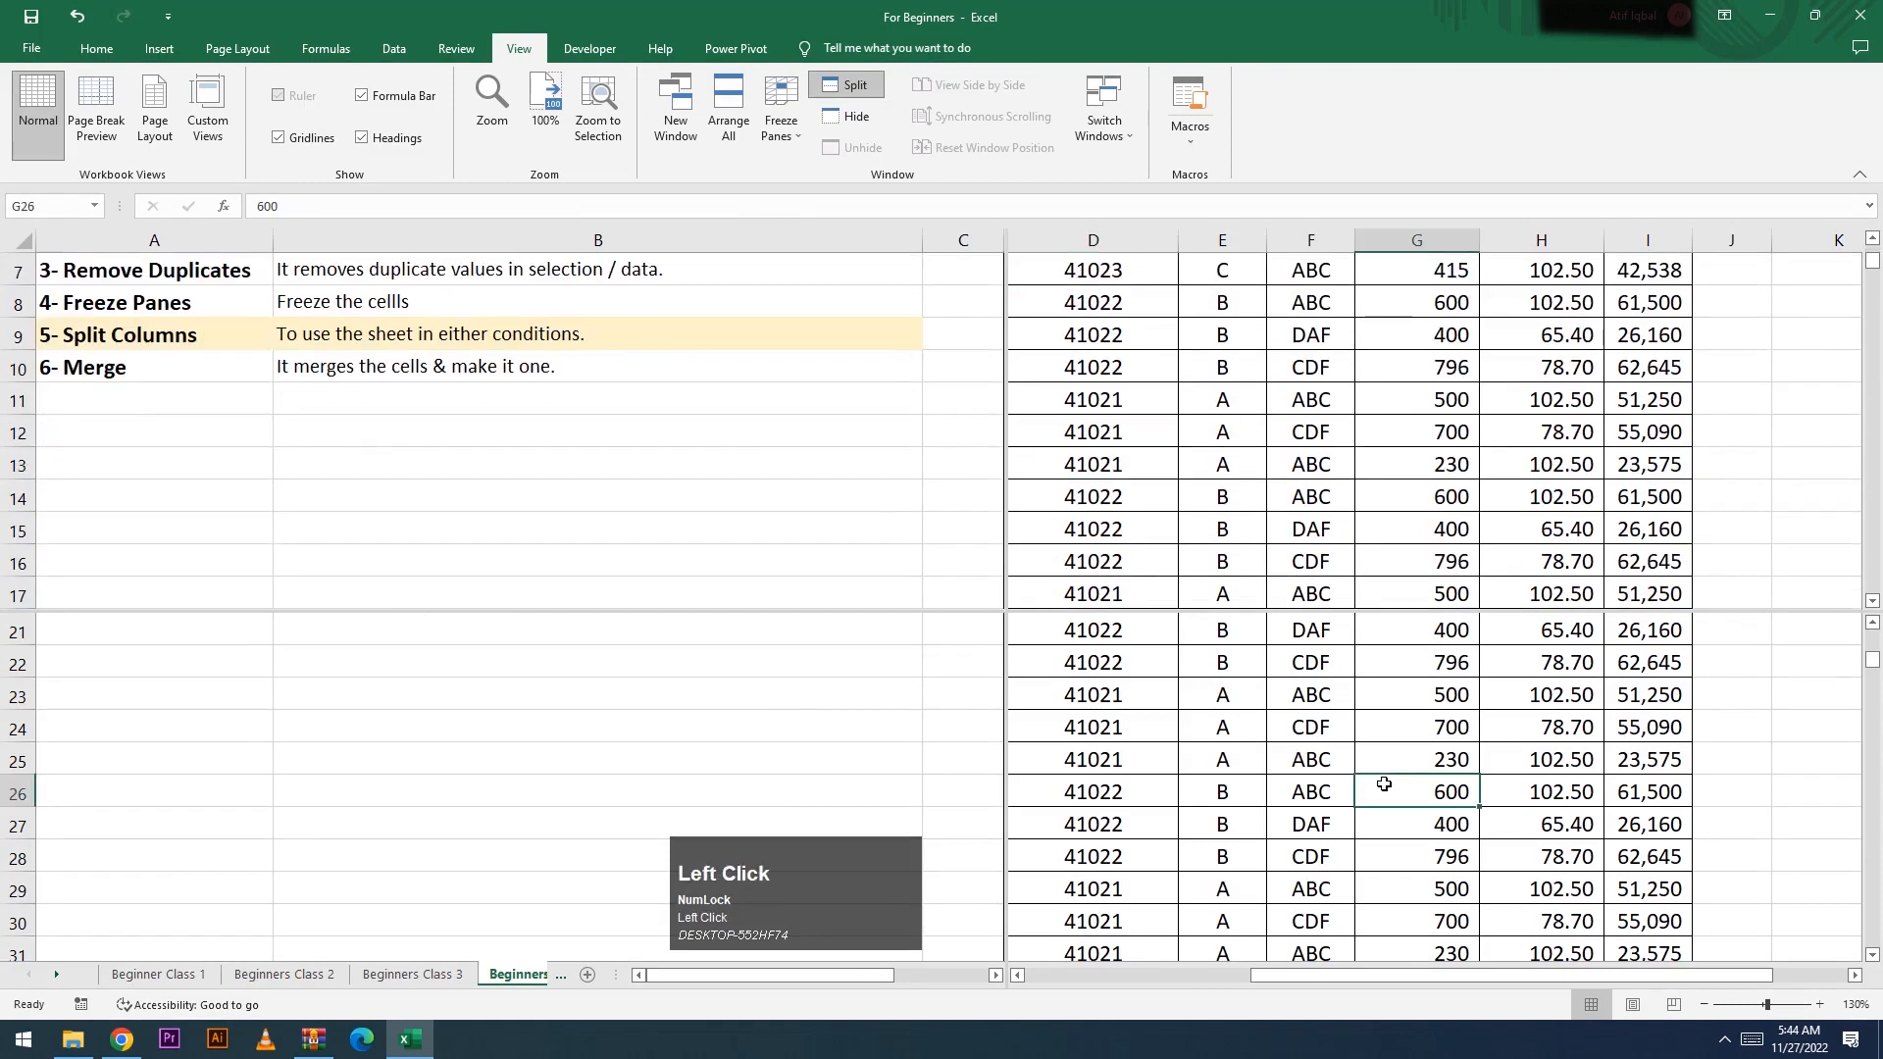
scroll(1425, 778, down, 2)
click(1651, 811)
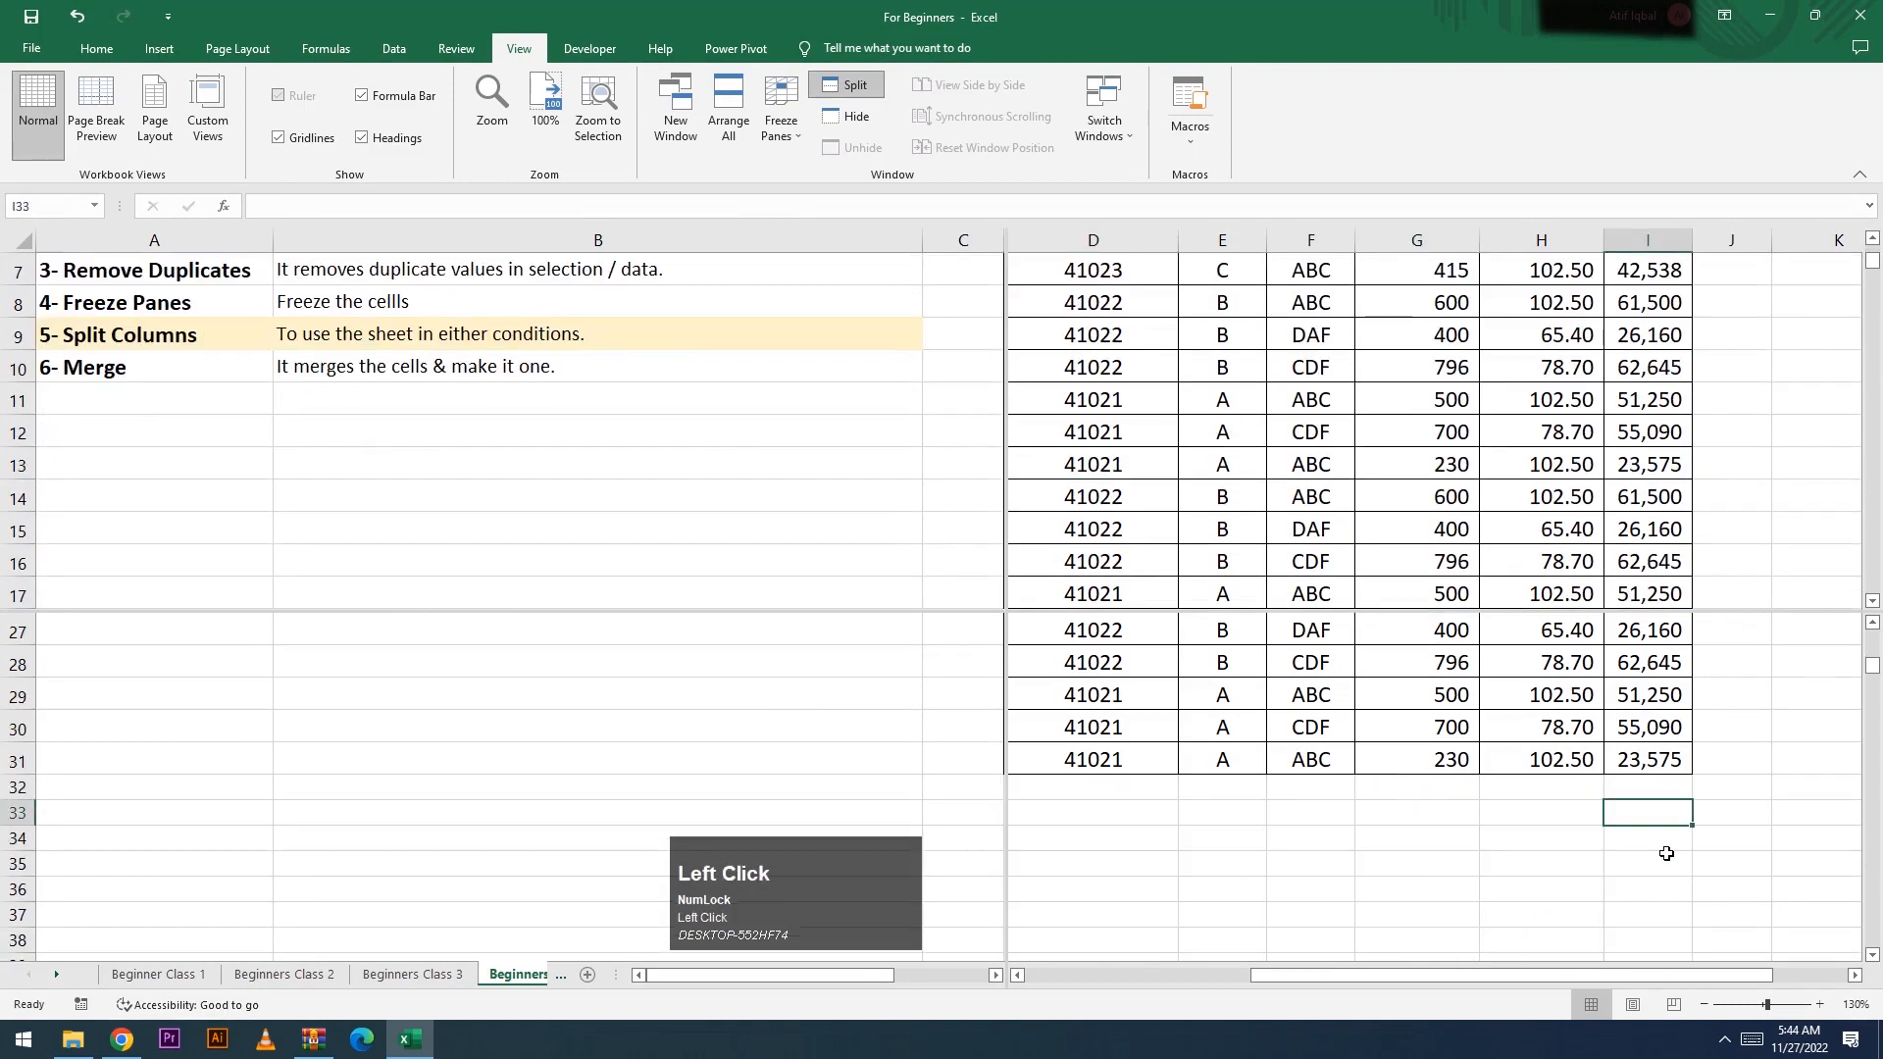
key(alt+equal)
text(3)
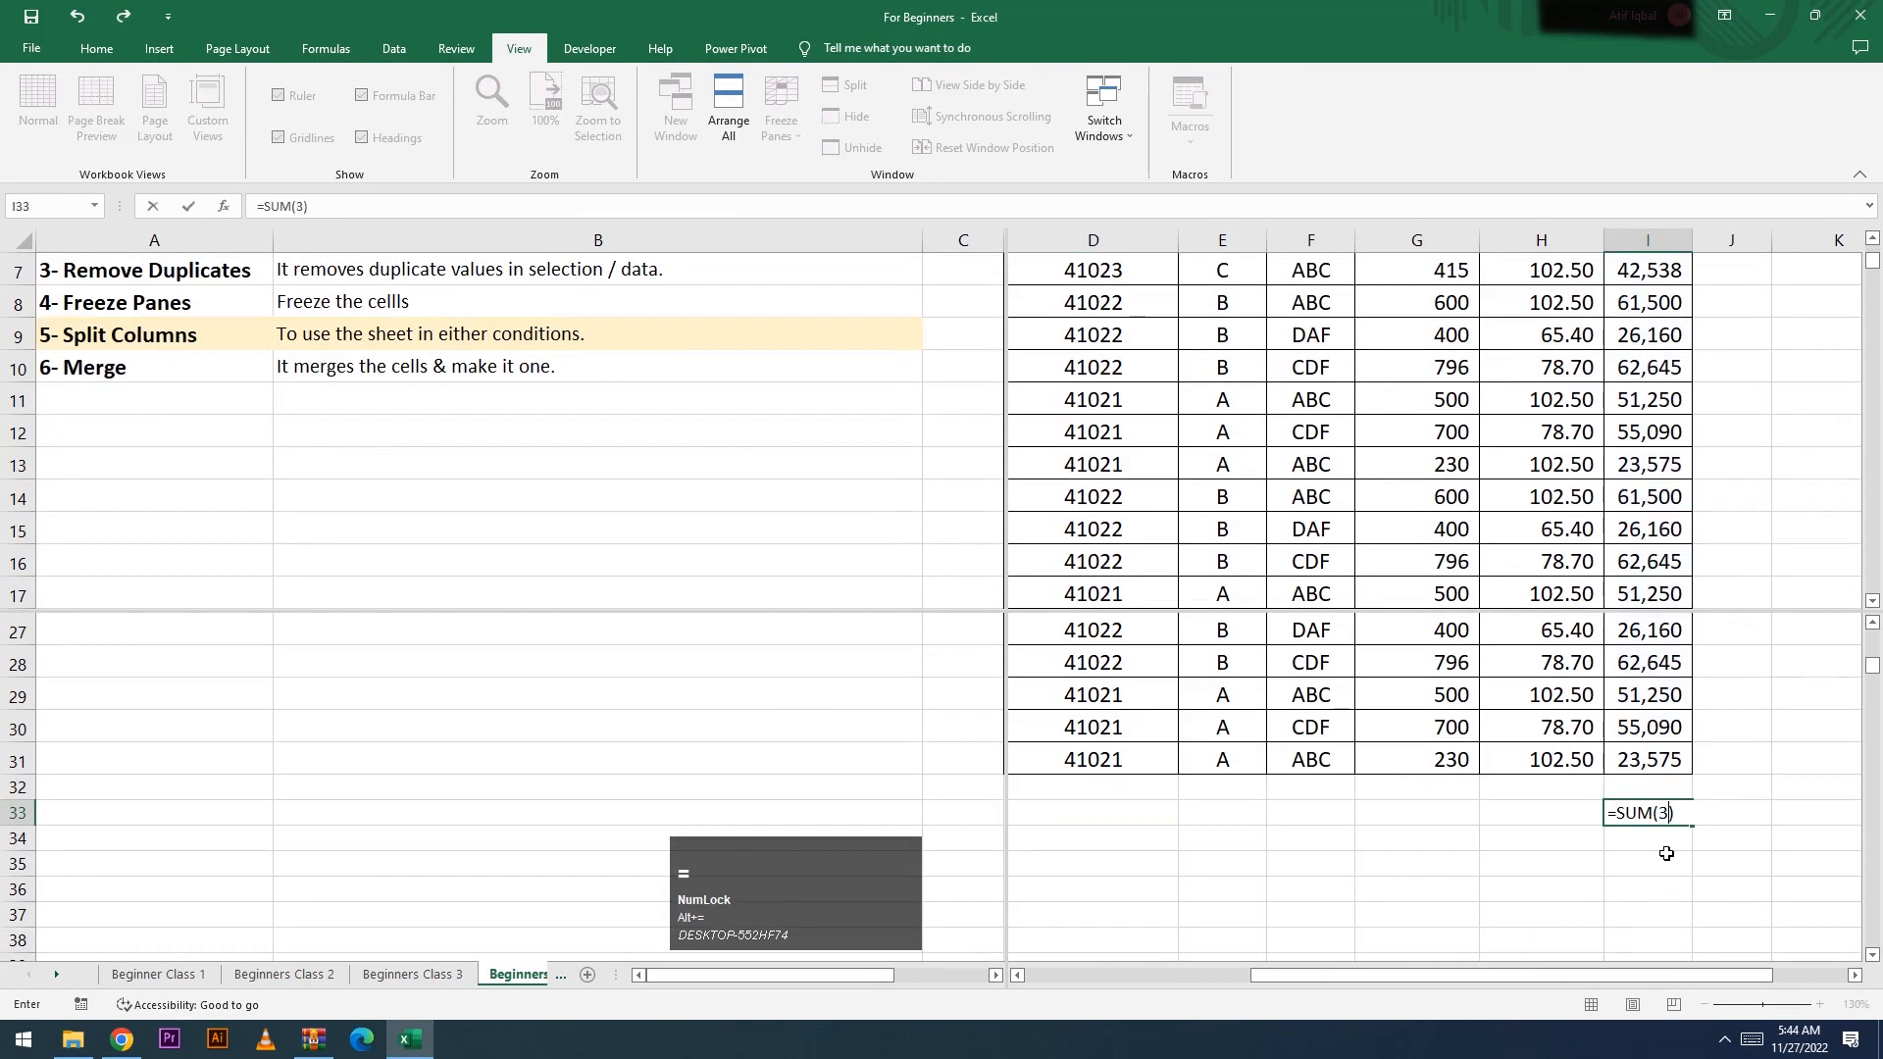
key(Escape)
key(alt+equal)
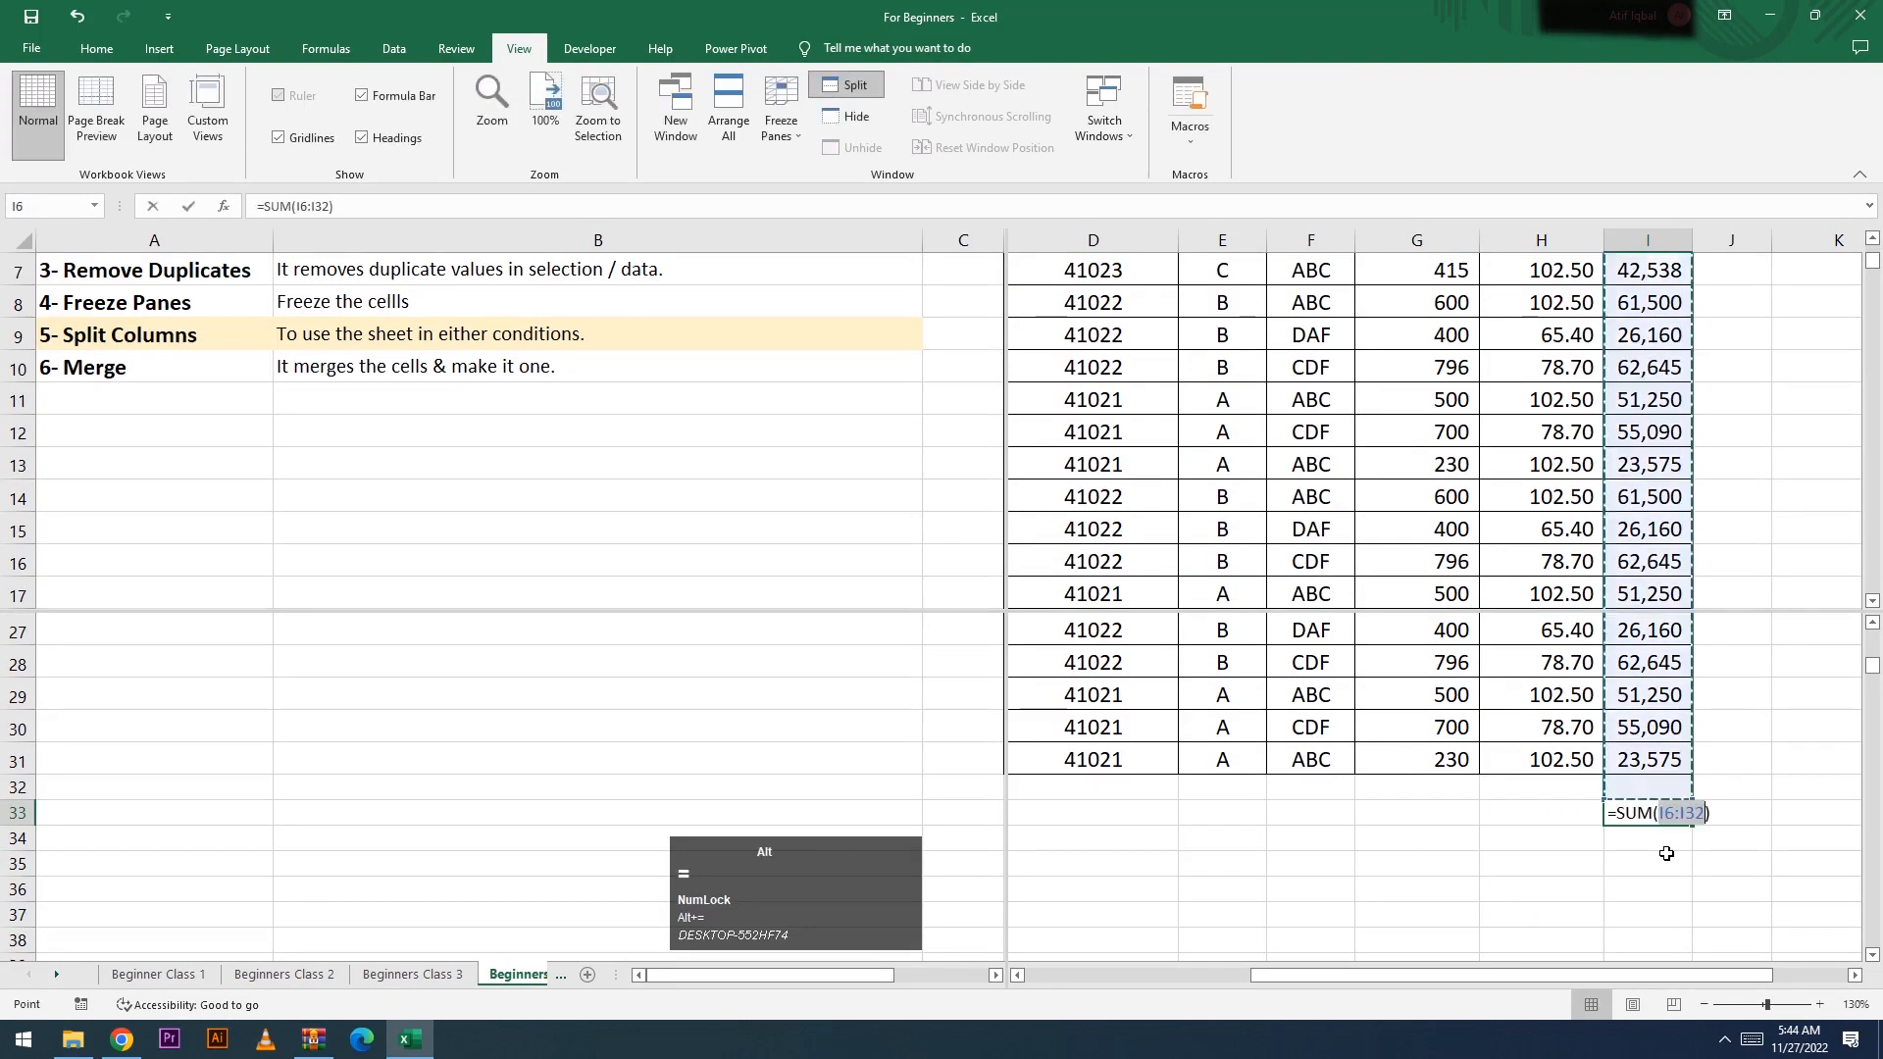
key(Return)
key(Up)
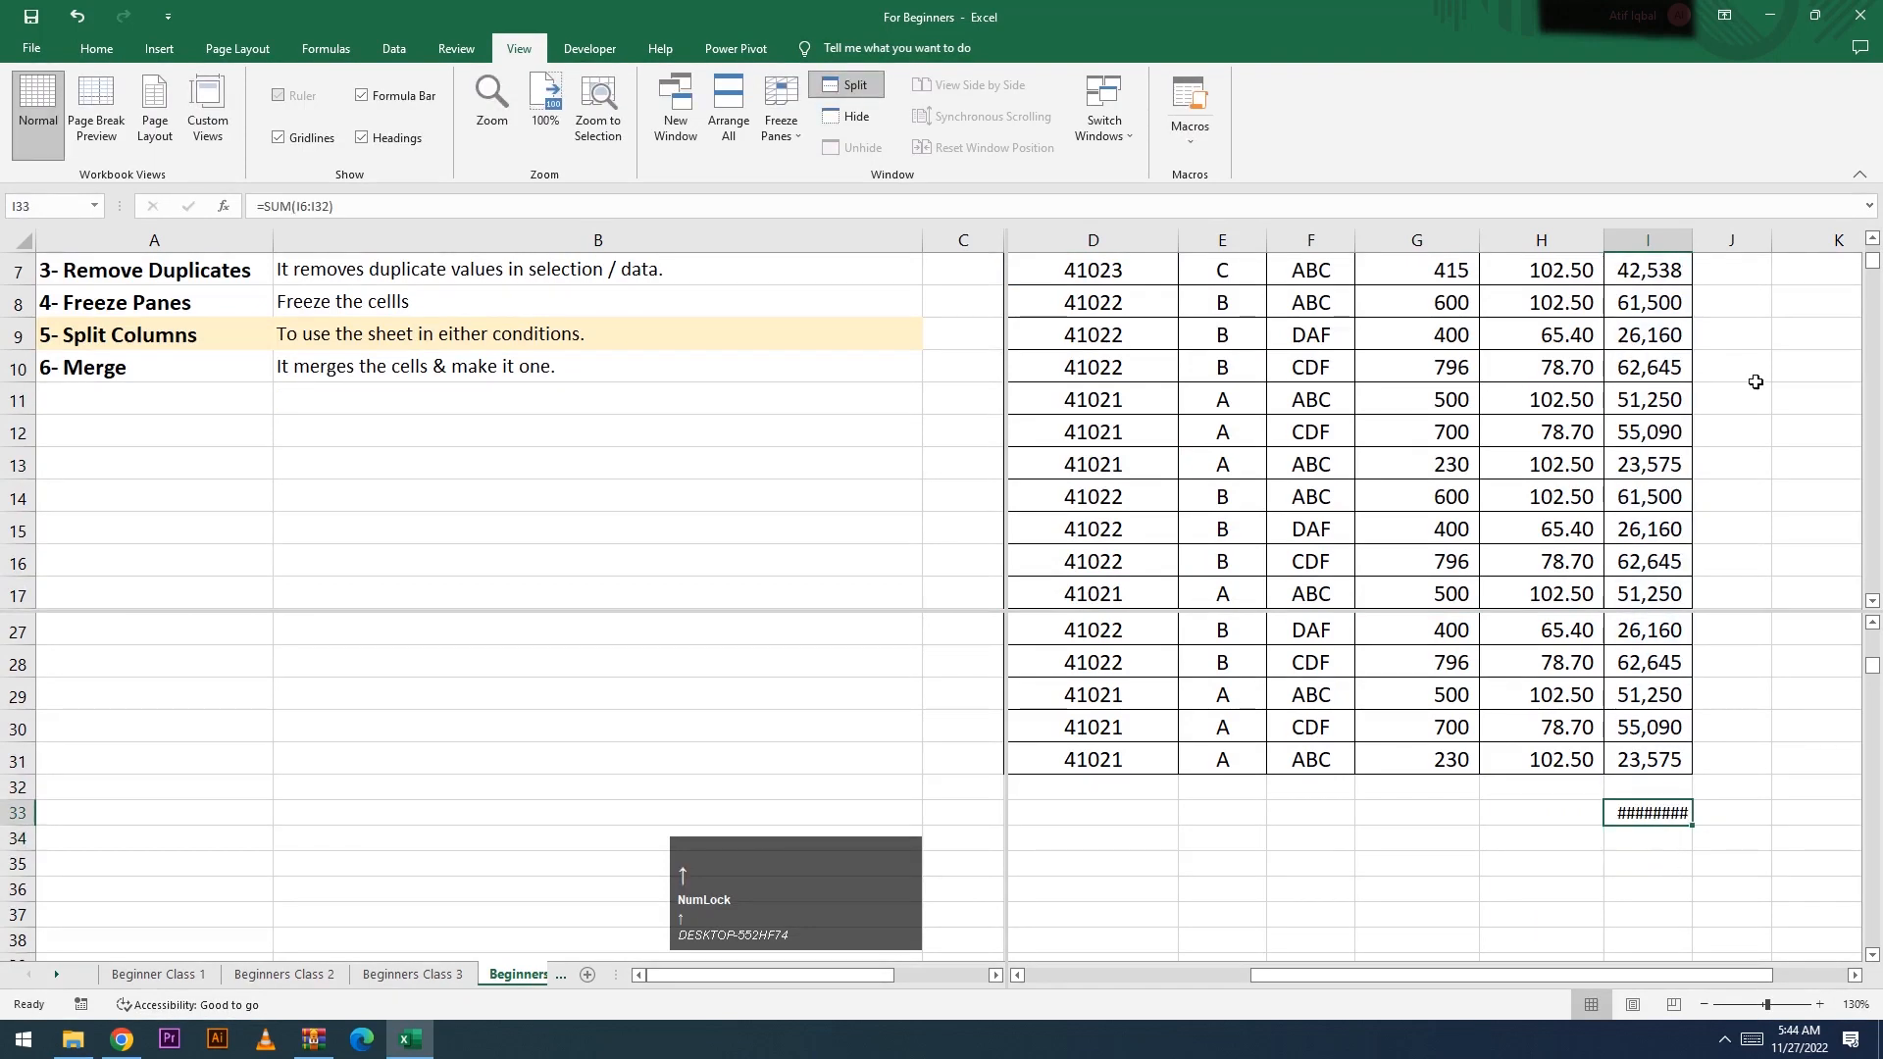
double_click(1685, 240)
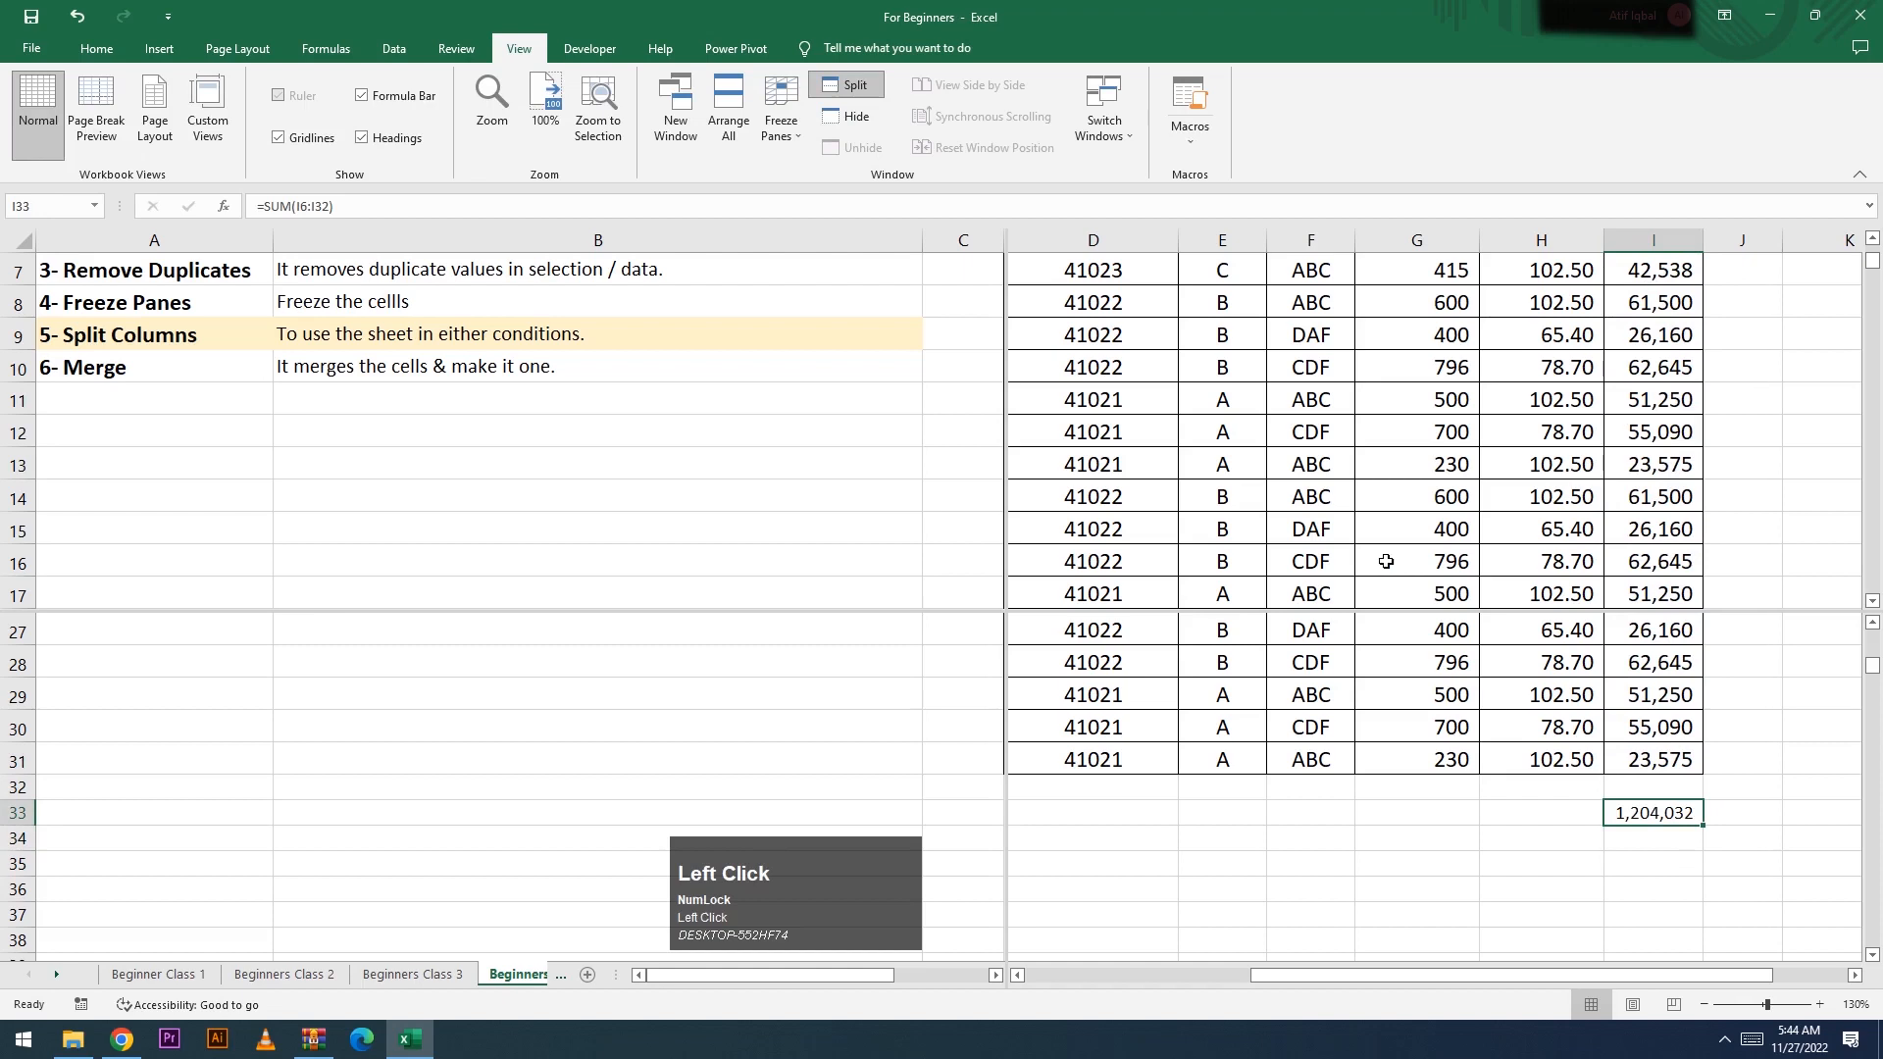
Step: Try a price of 71 in cell H11 against the Sales total, and undo the change
scroll(1288, 571, up, 1)
click(1292, 400)
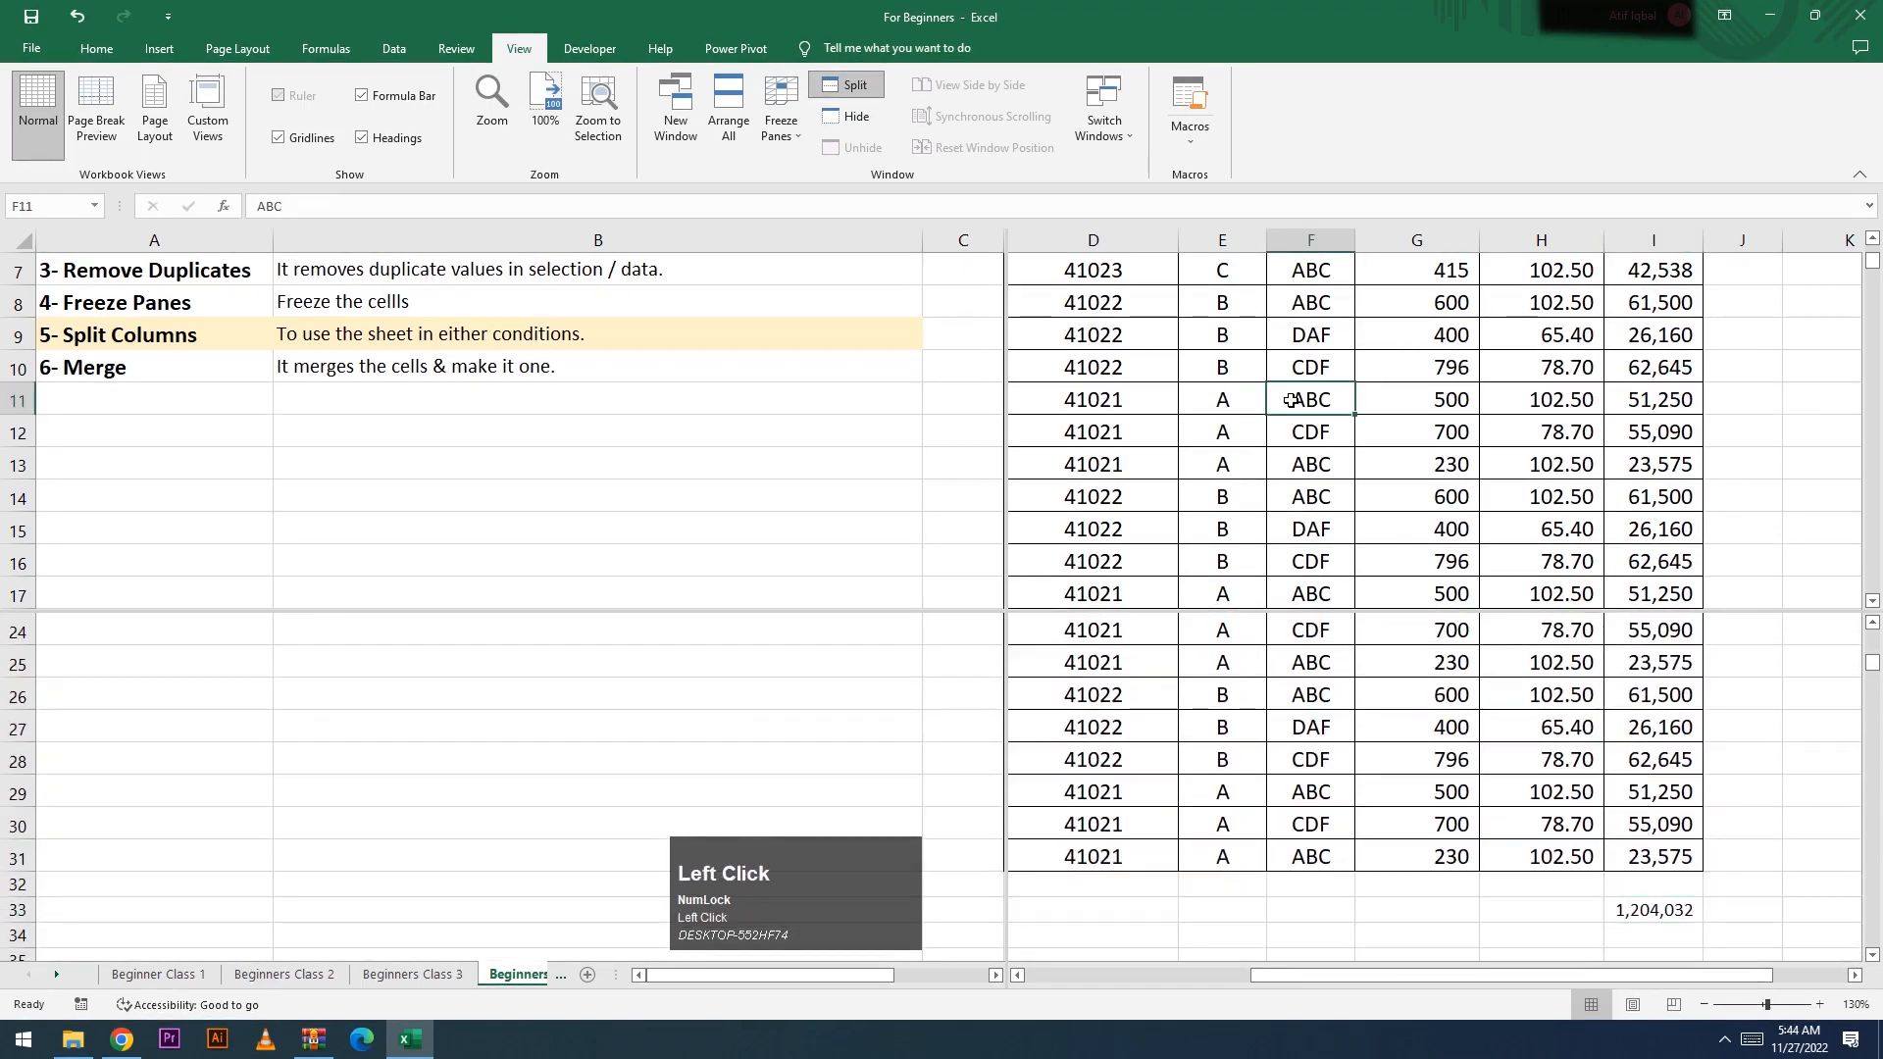
key(Right)
key(Right)
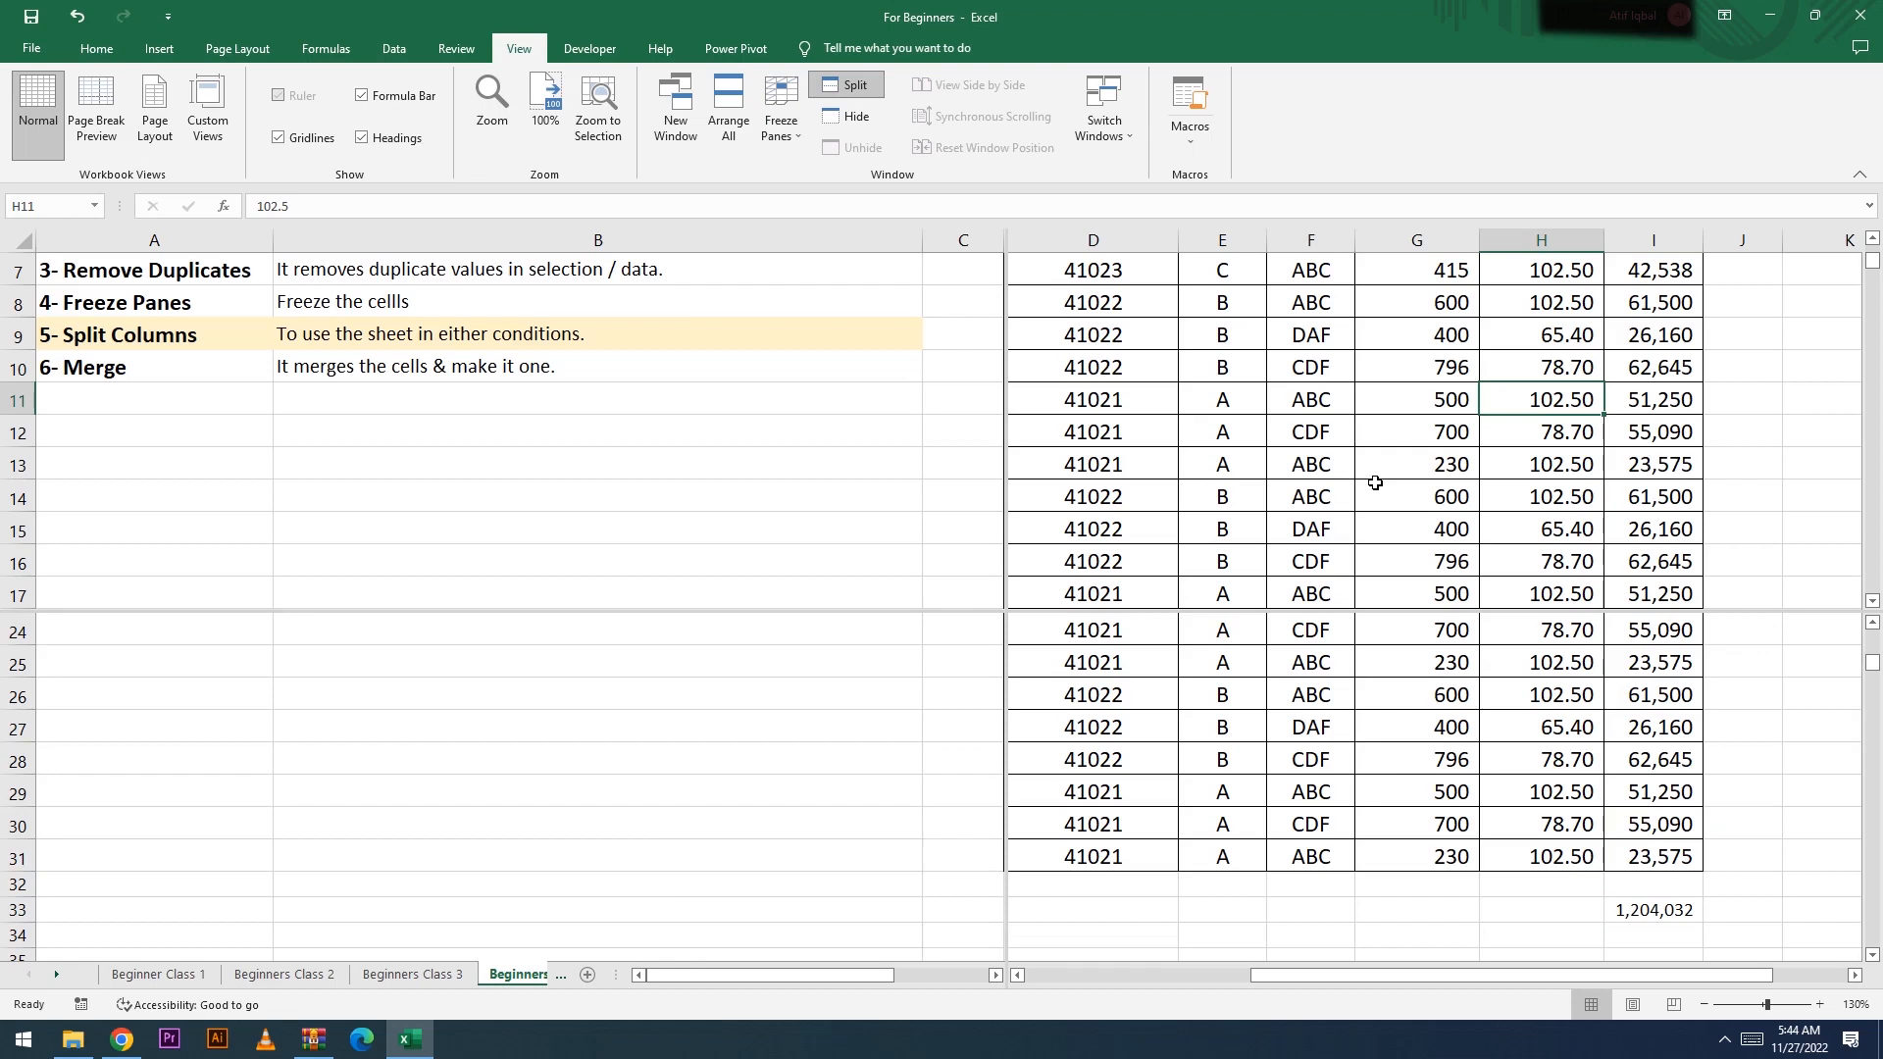
text(71)
key(Return)
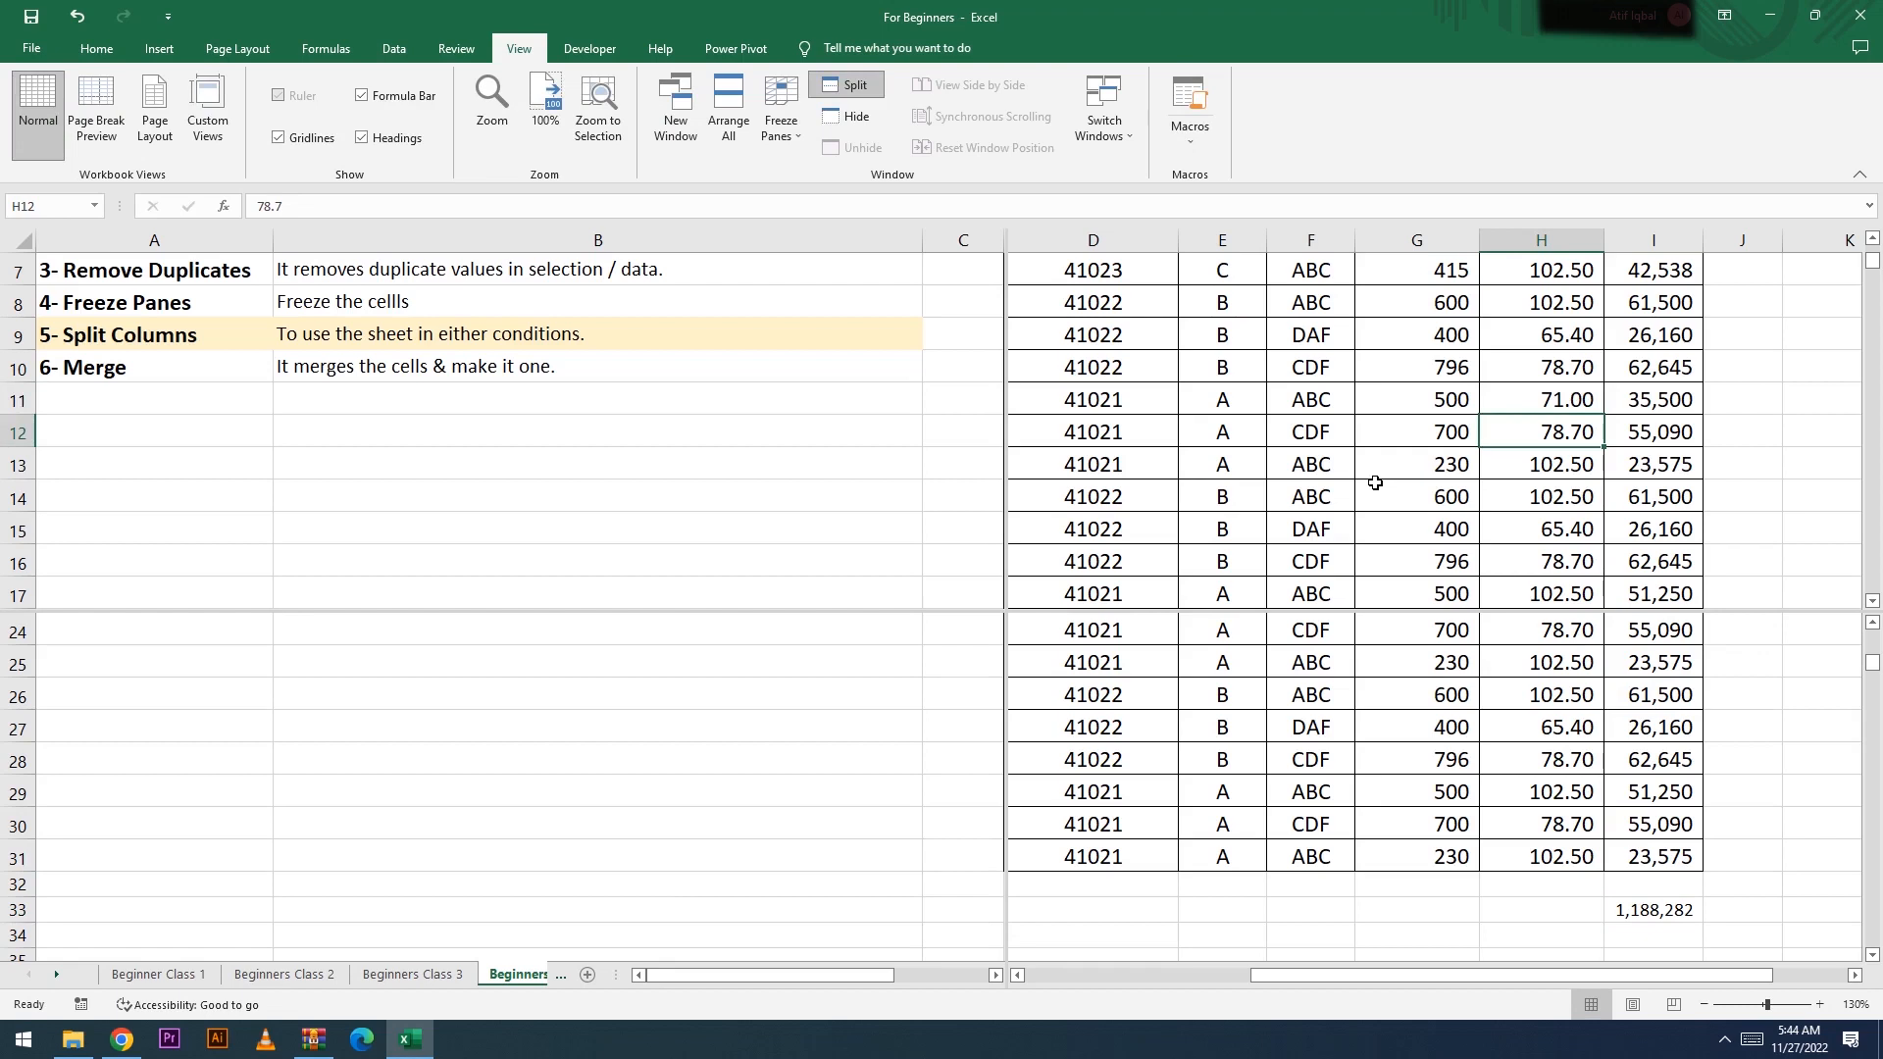
key(ctrl+z)
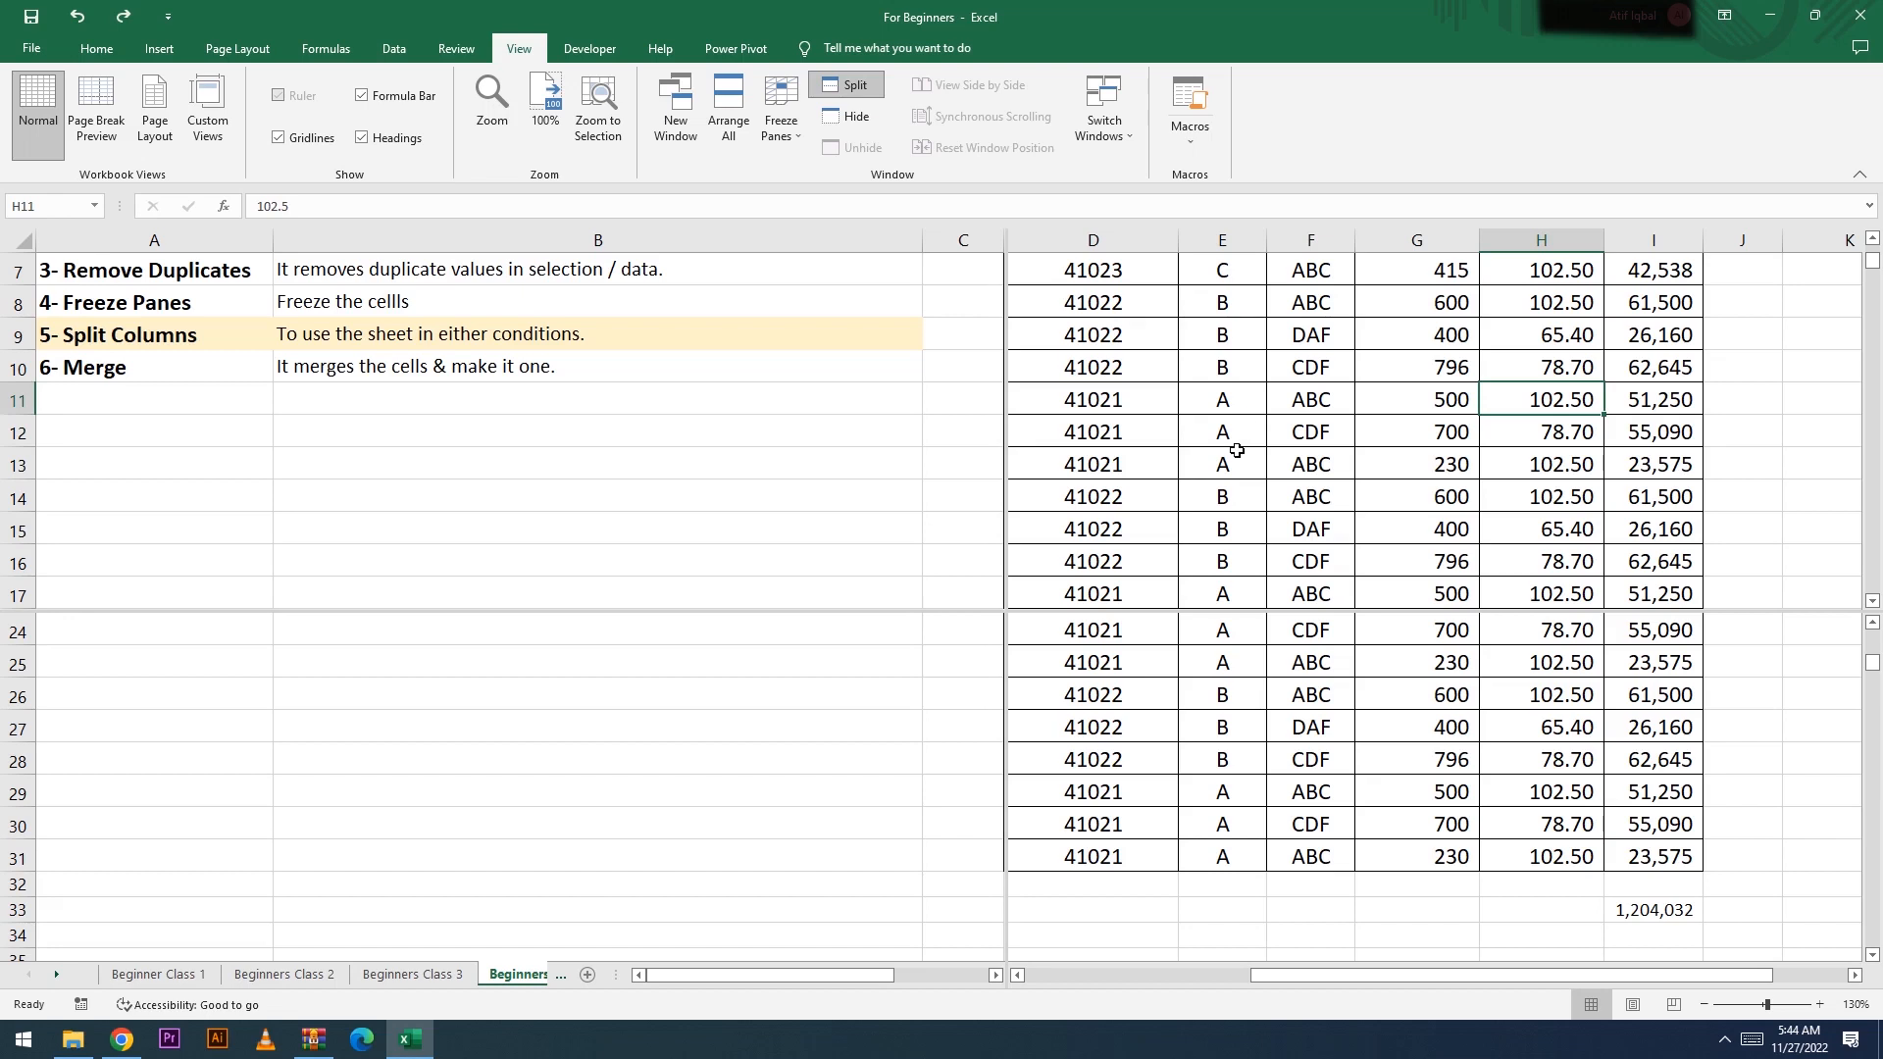
Step: Return the upper pane to the sheet's title rows and remove the split
scroll(1236, 449, up, 2)
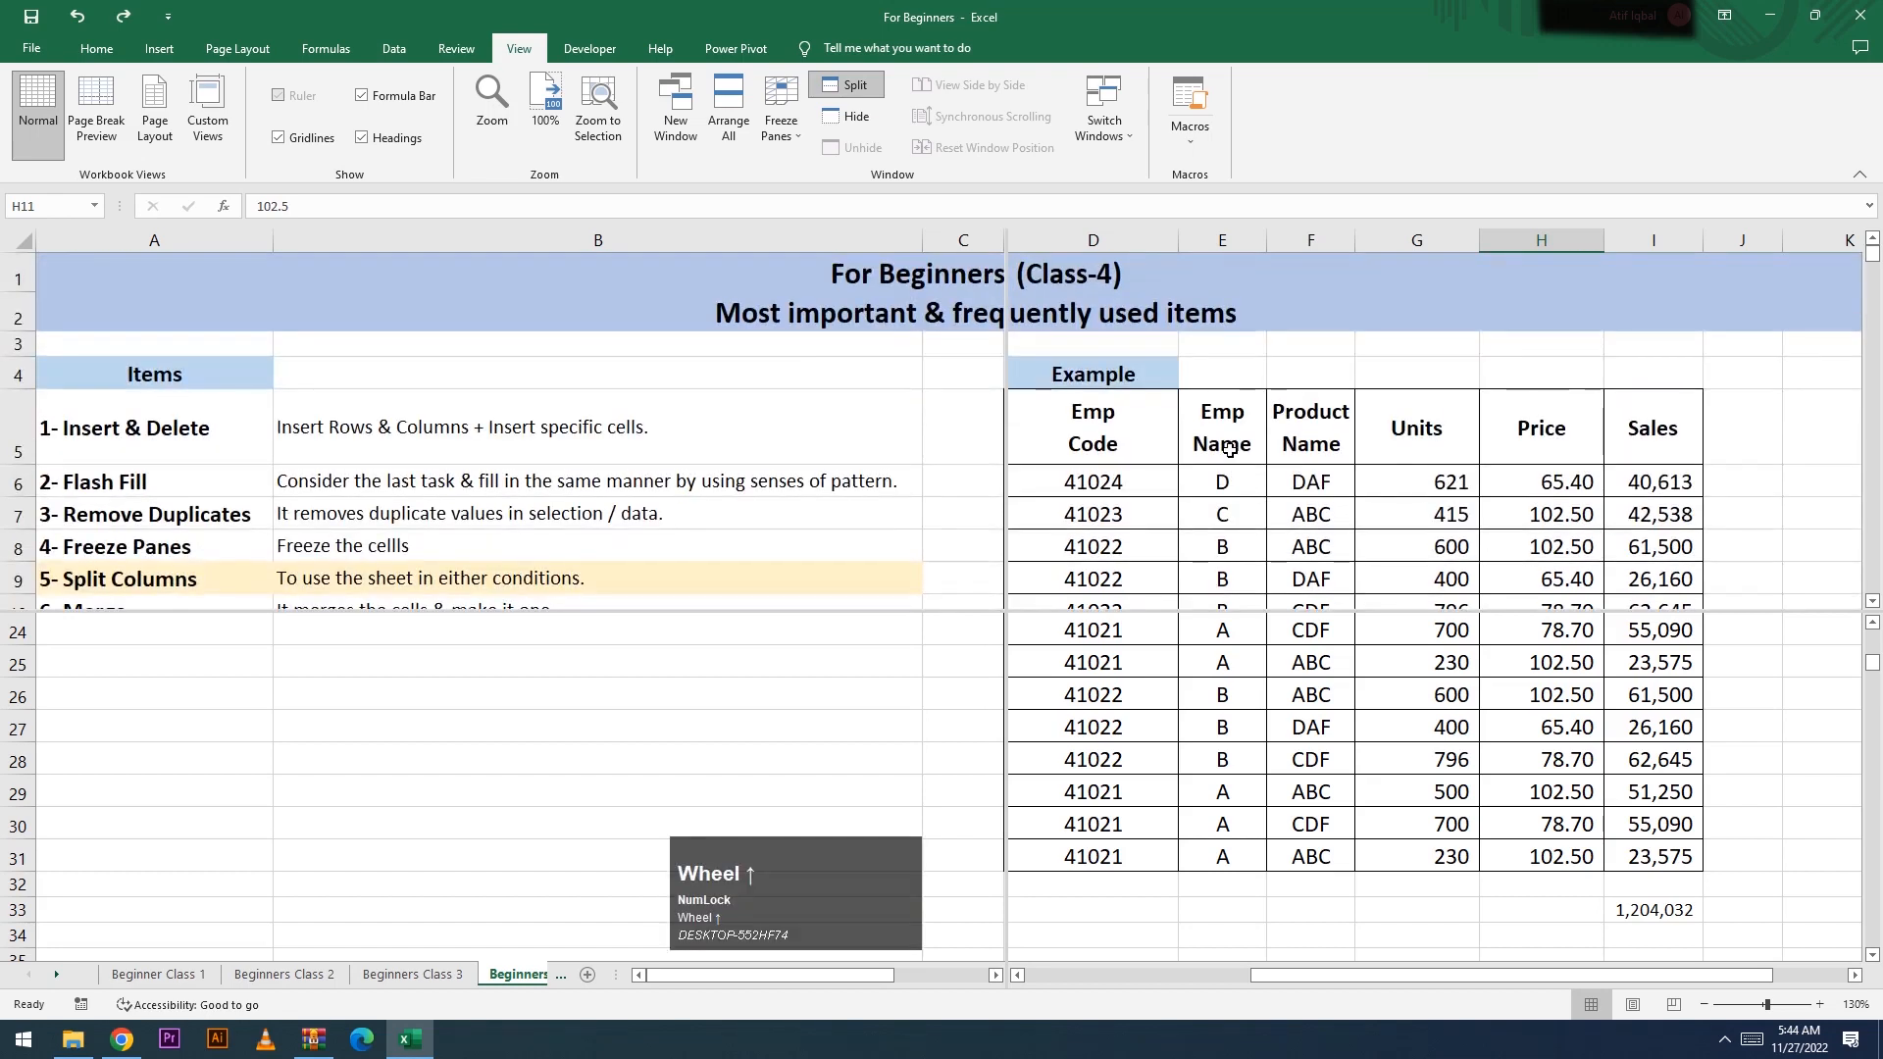
click(137, 377)
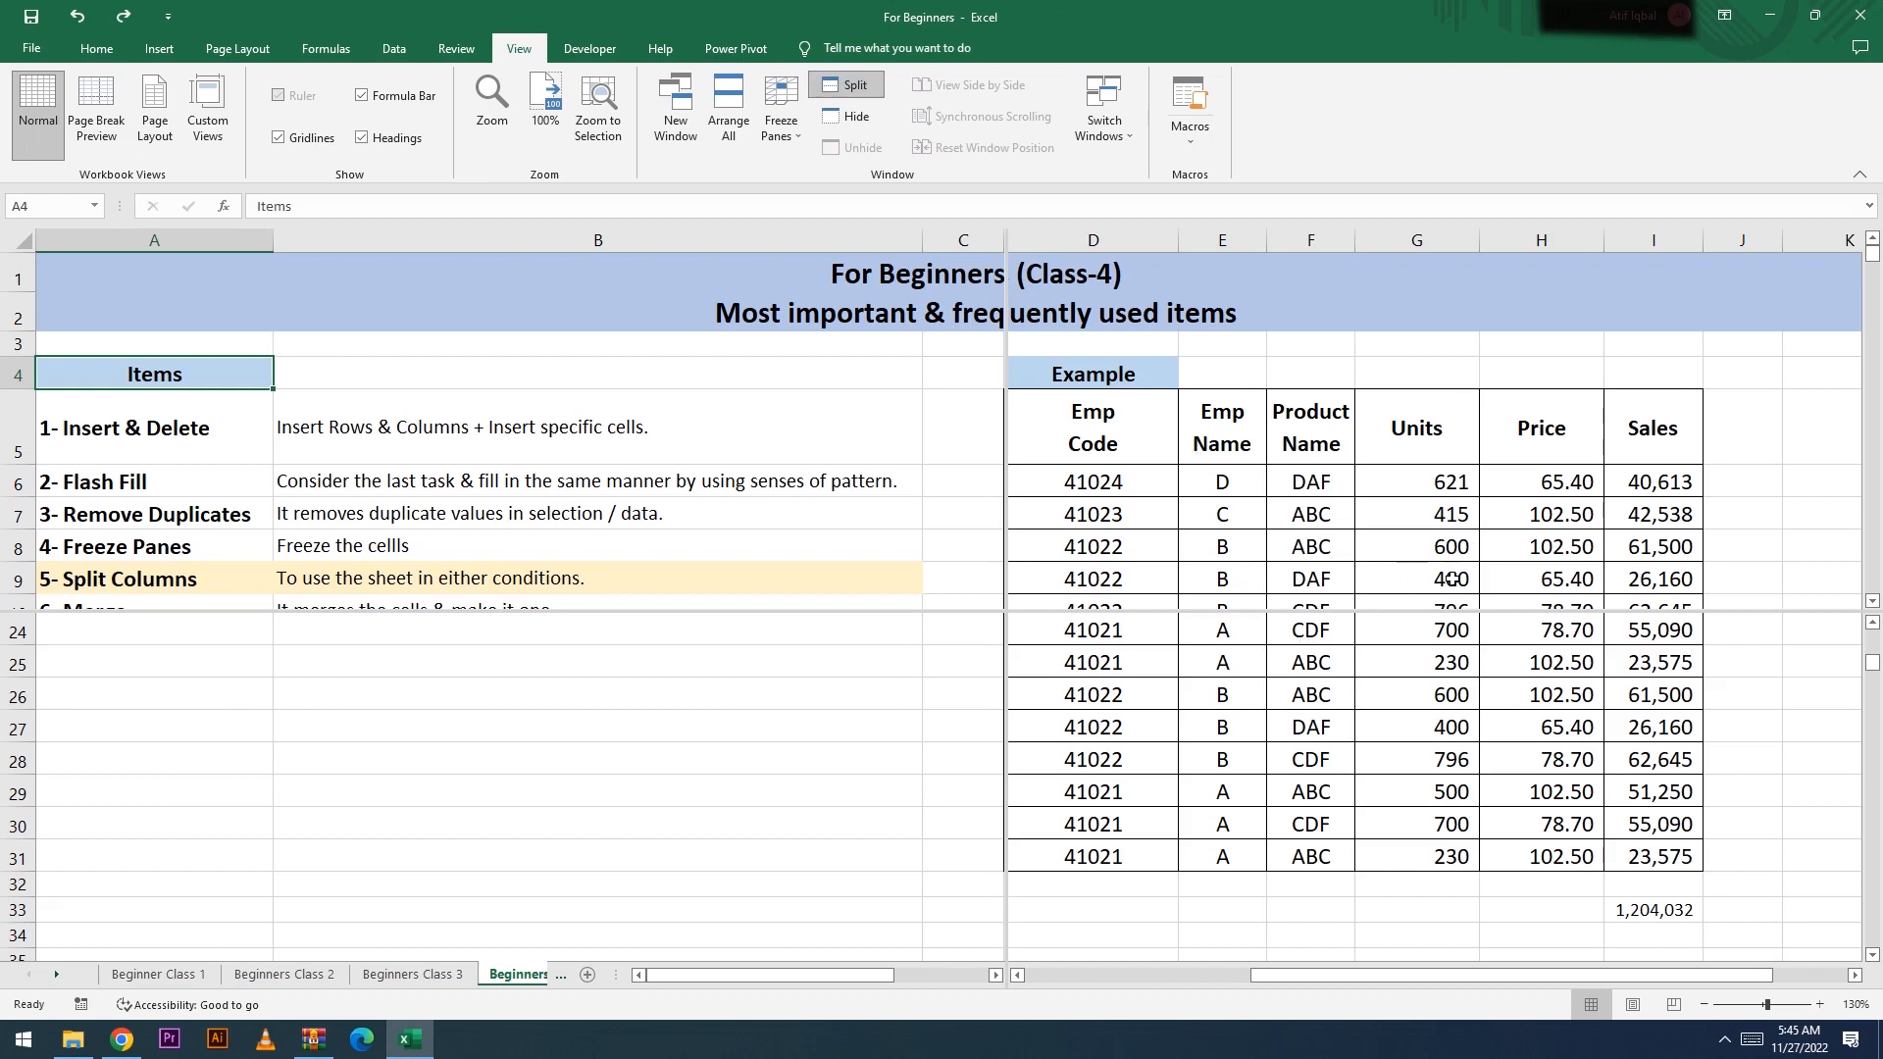
click(1474, 536)
click(1436, 720)
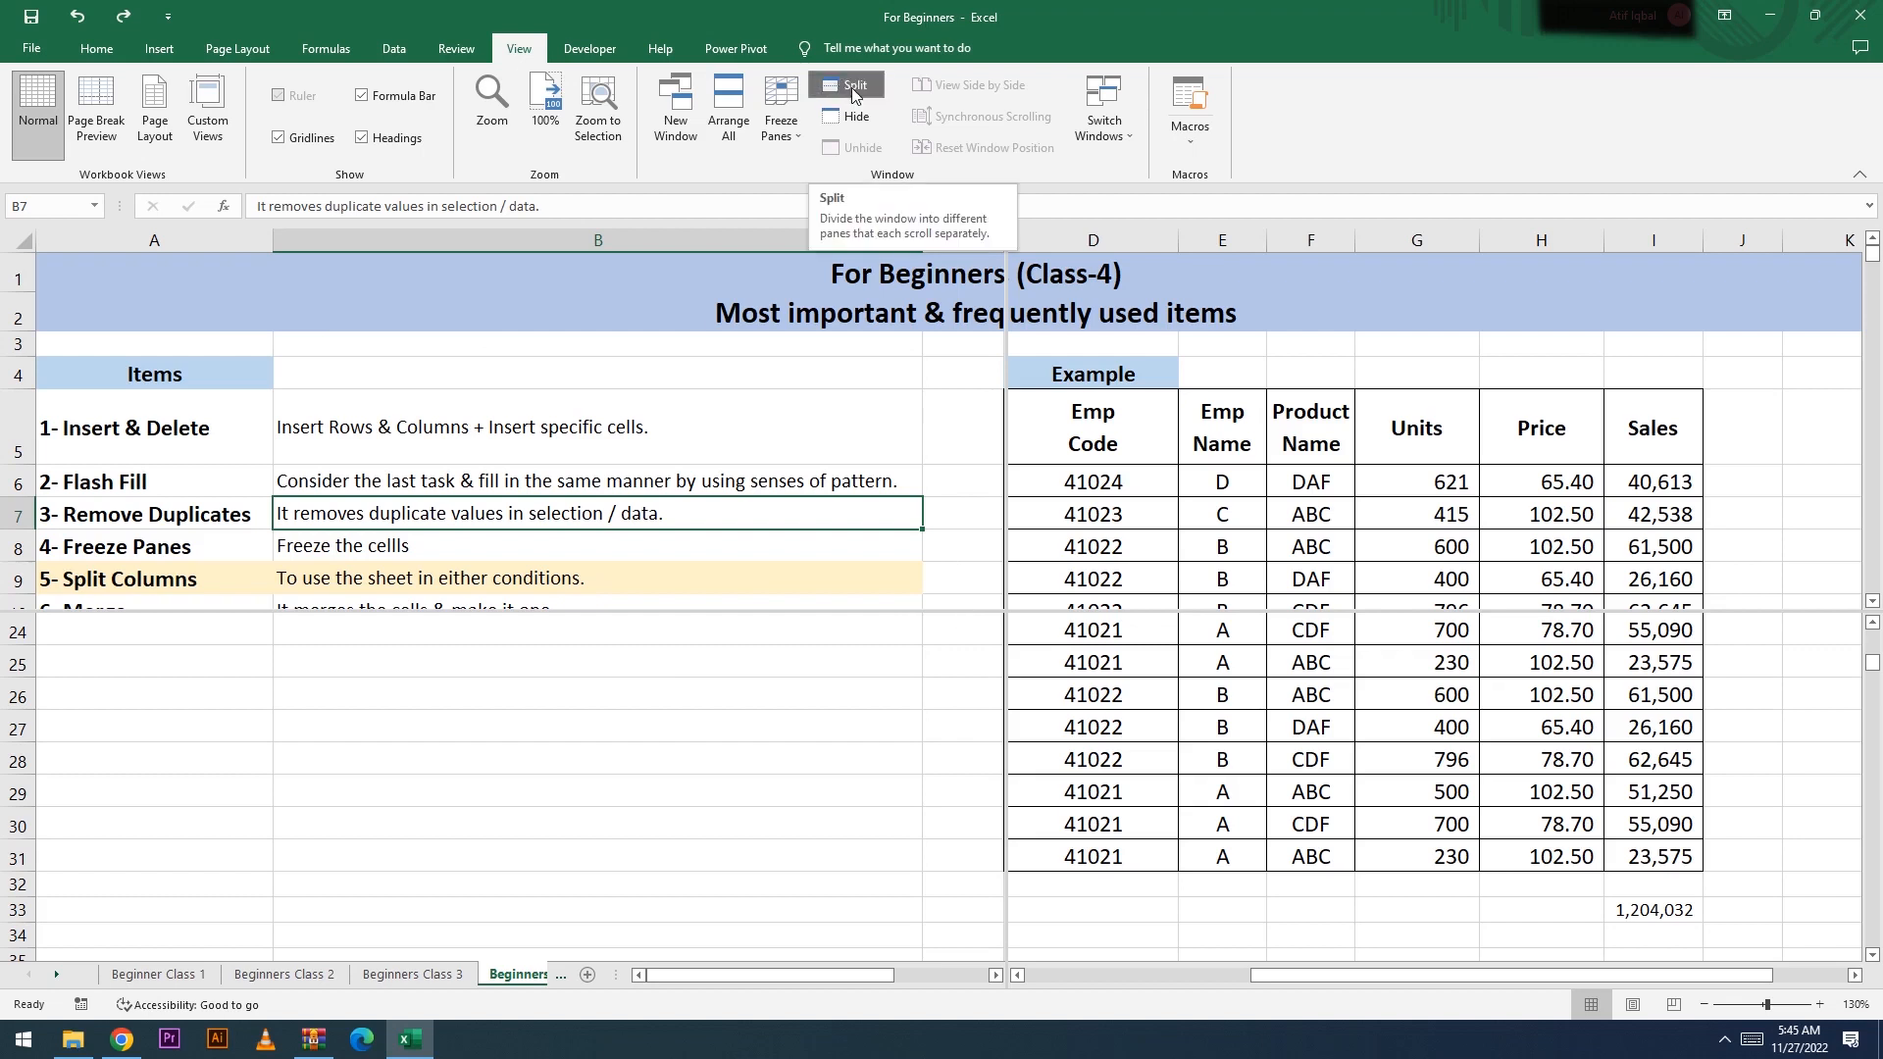
click(851, 90)
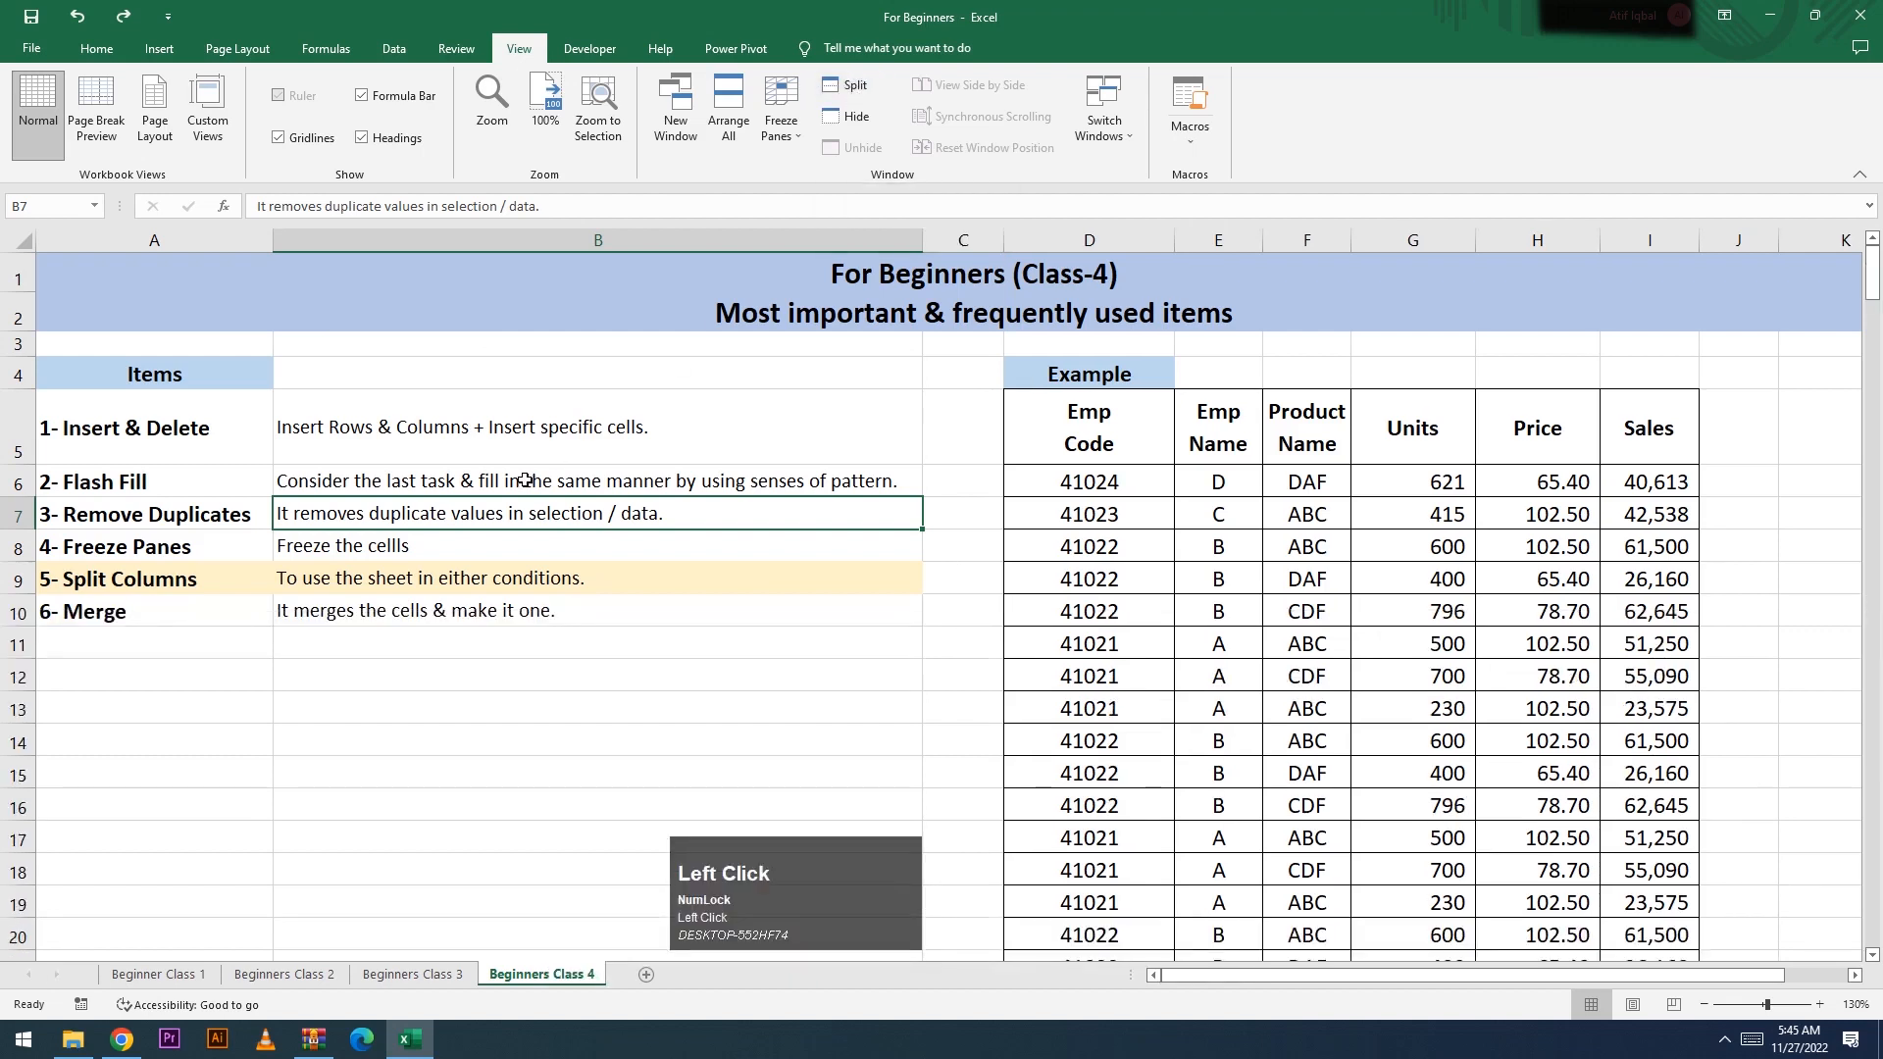
Step: Enter a person's first name in cell A14 and merge and center it across A14:B14
click(171, 590)
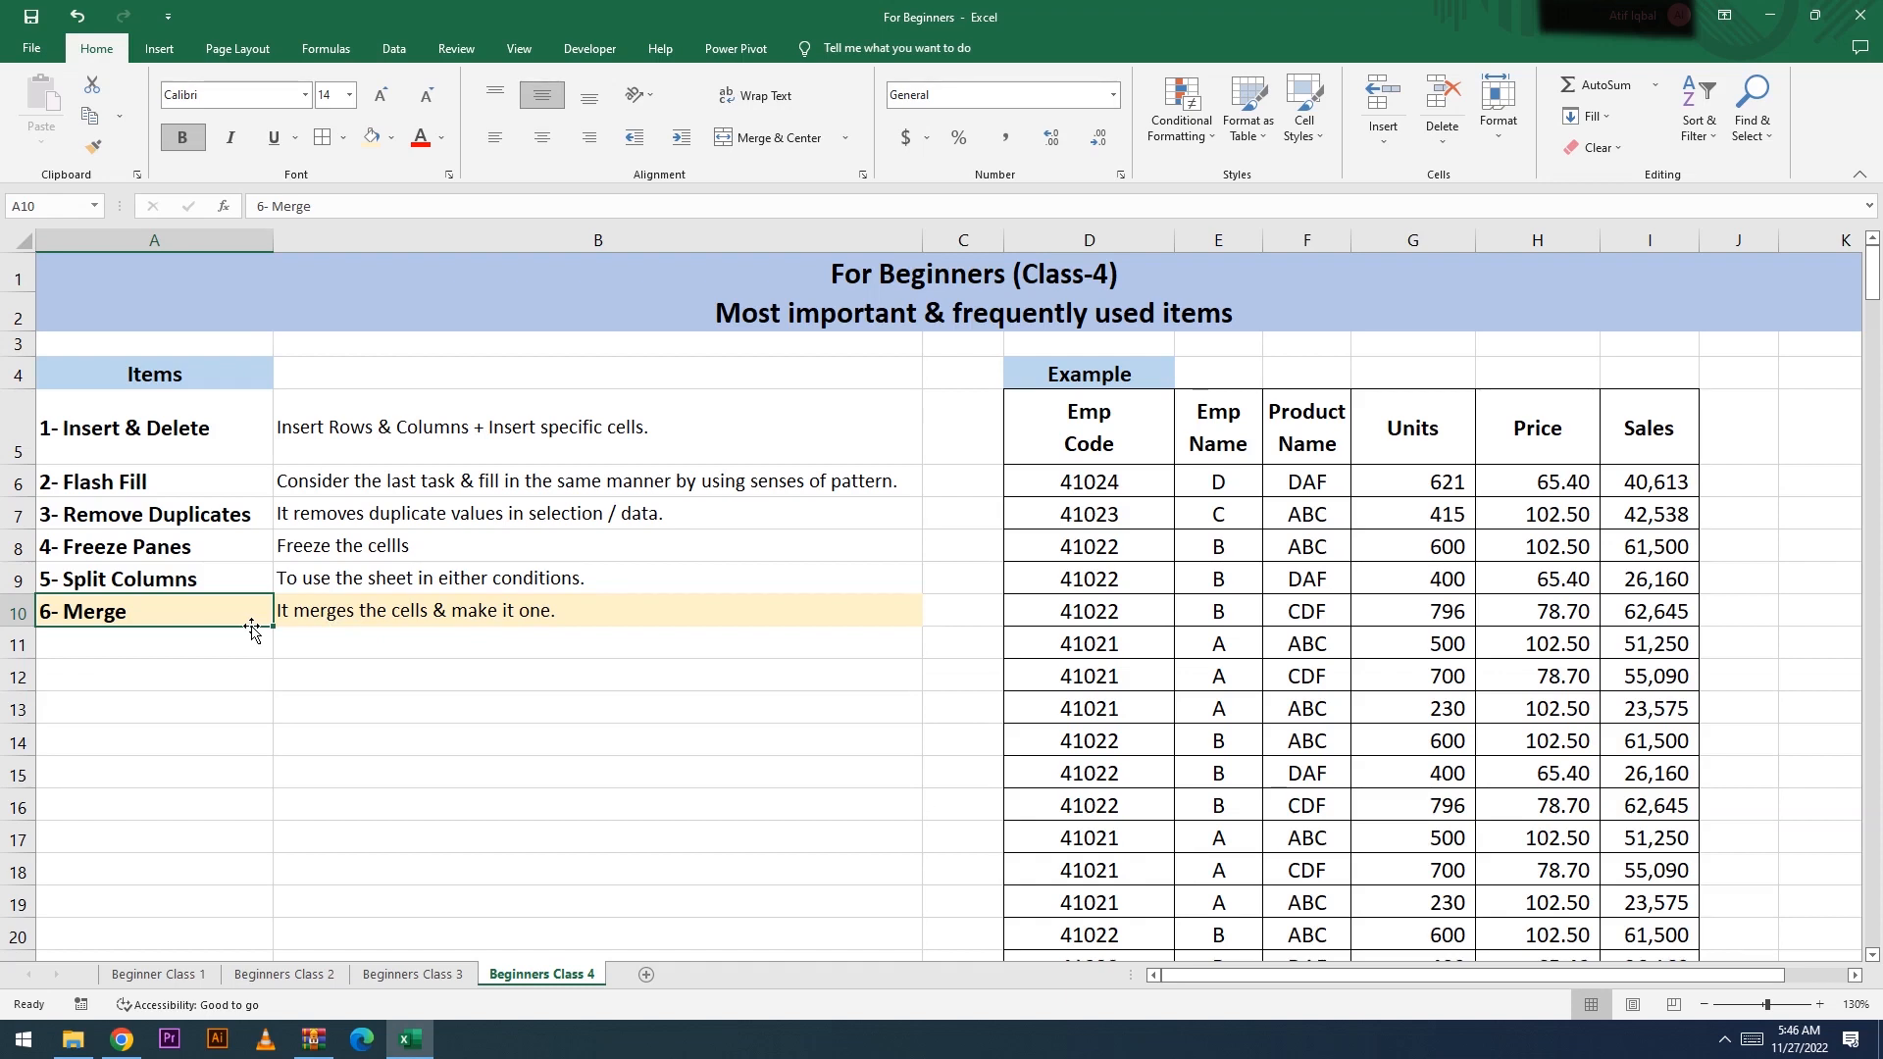
click(242, 739)
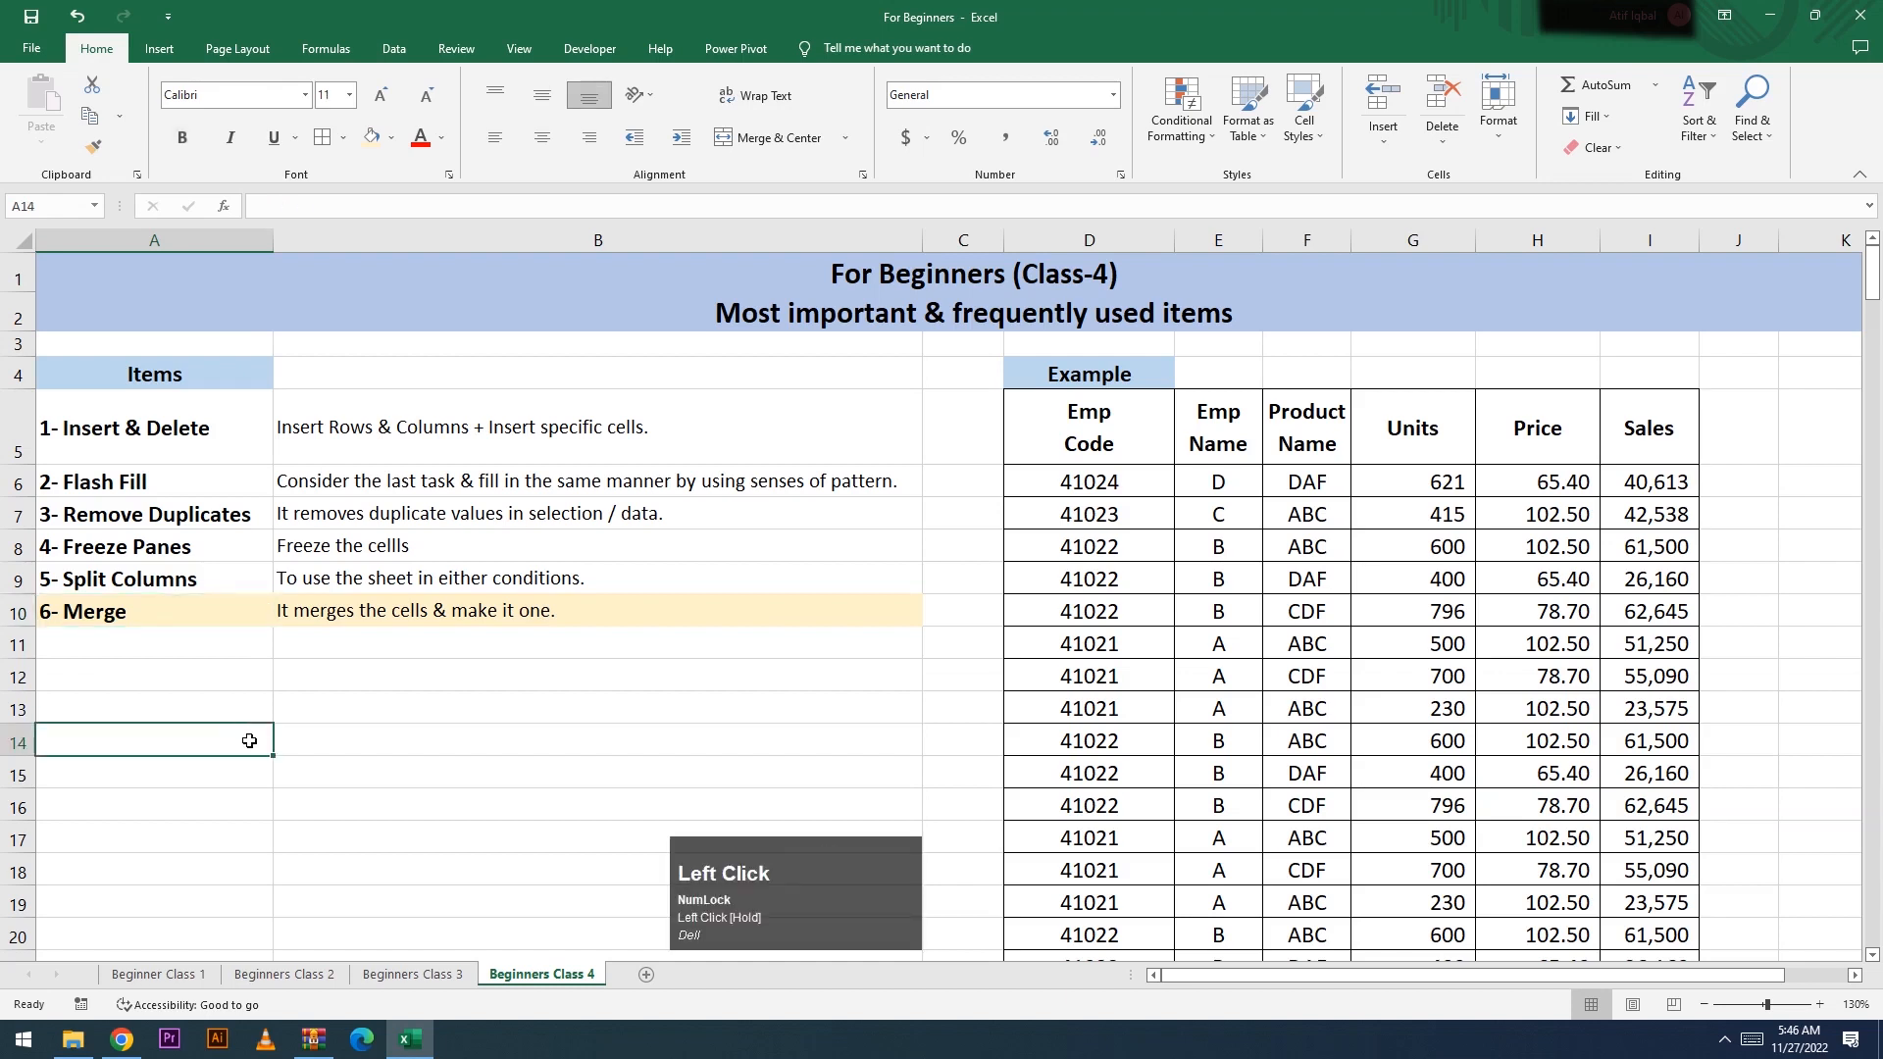
text(Asif)
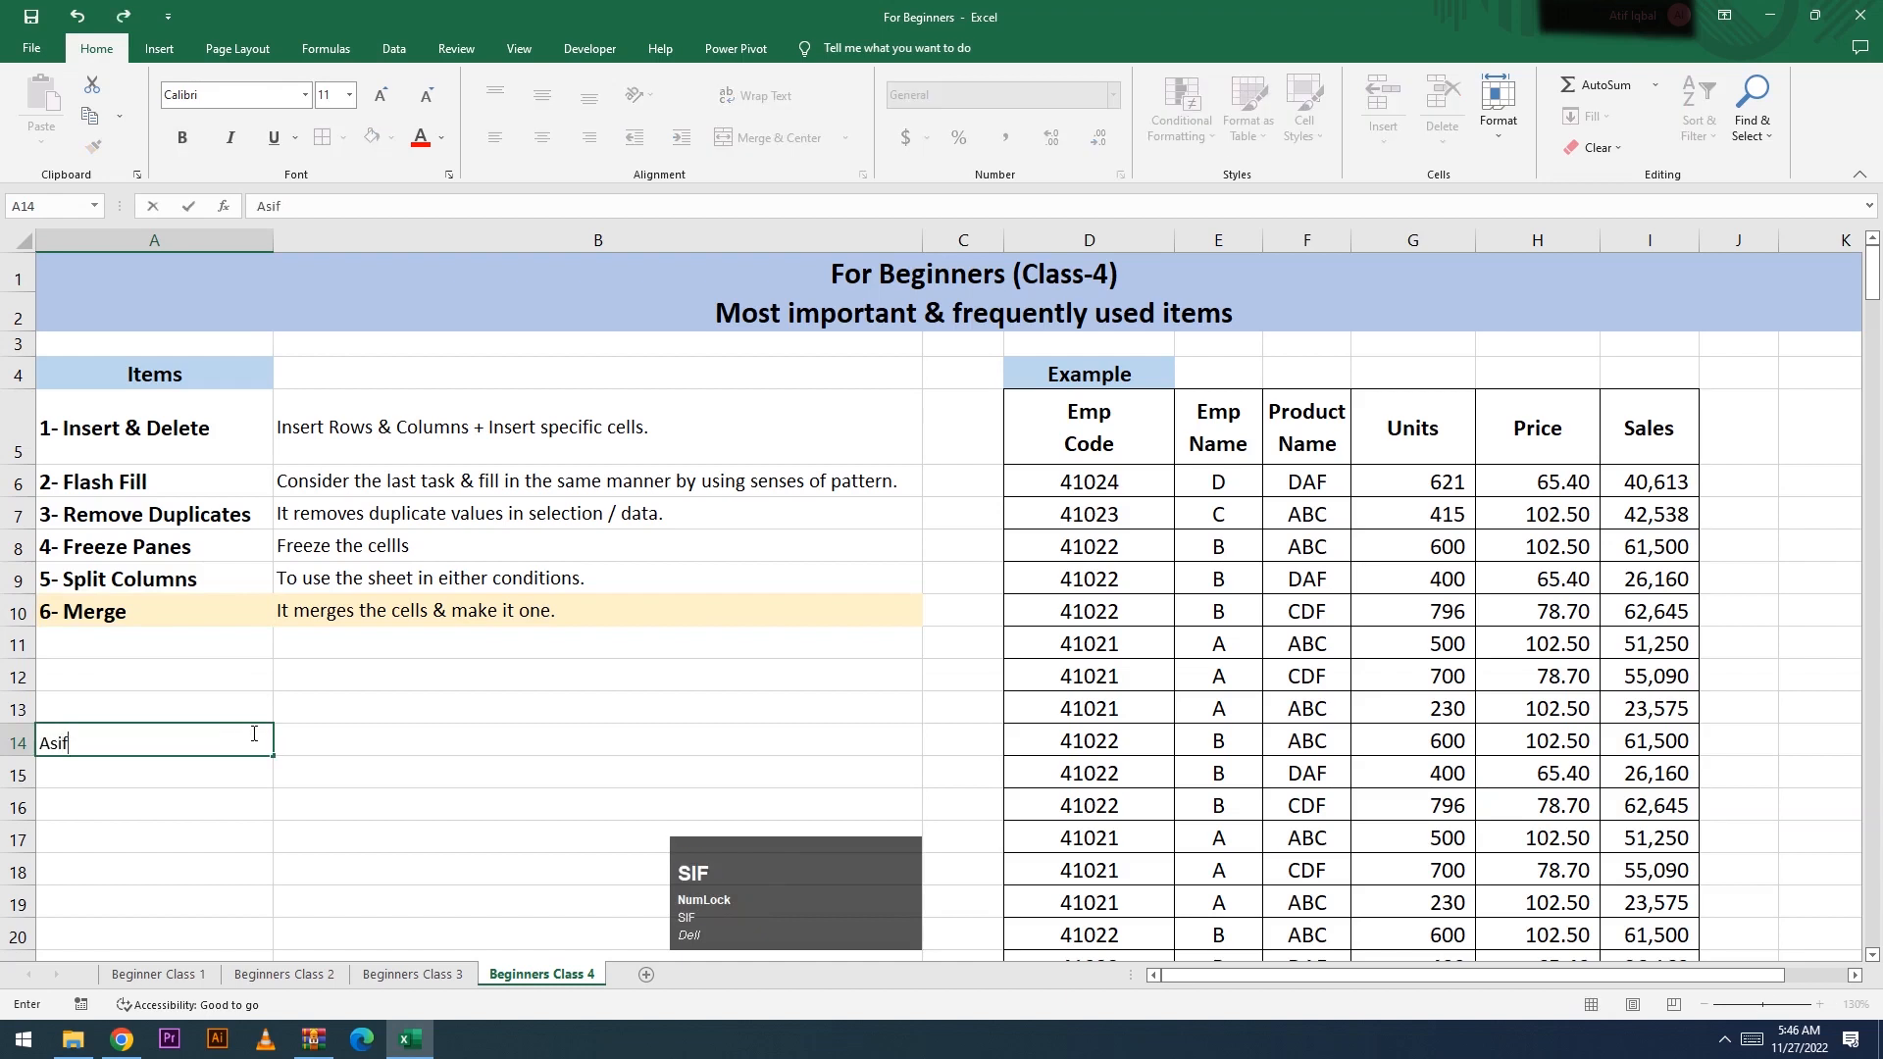
key(Tab)
drag(196, 747, 469, 755)
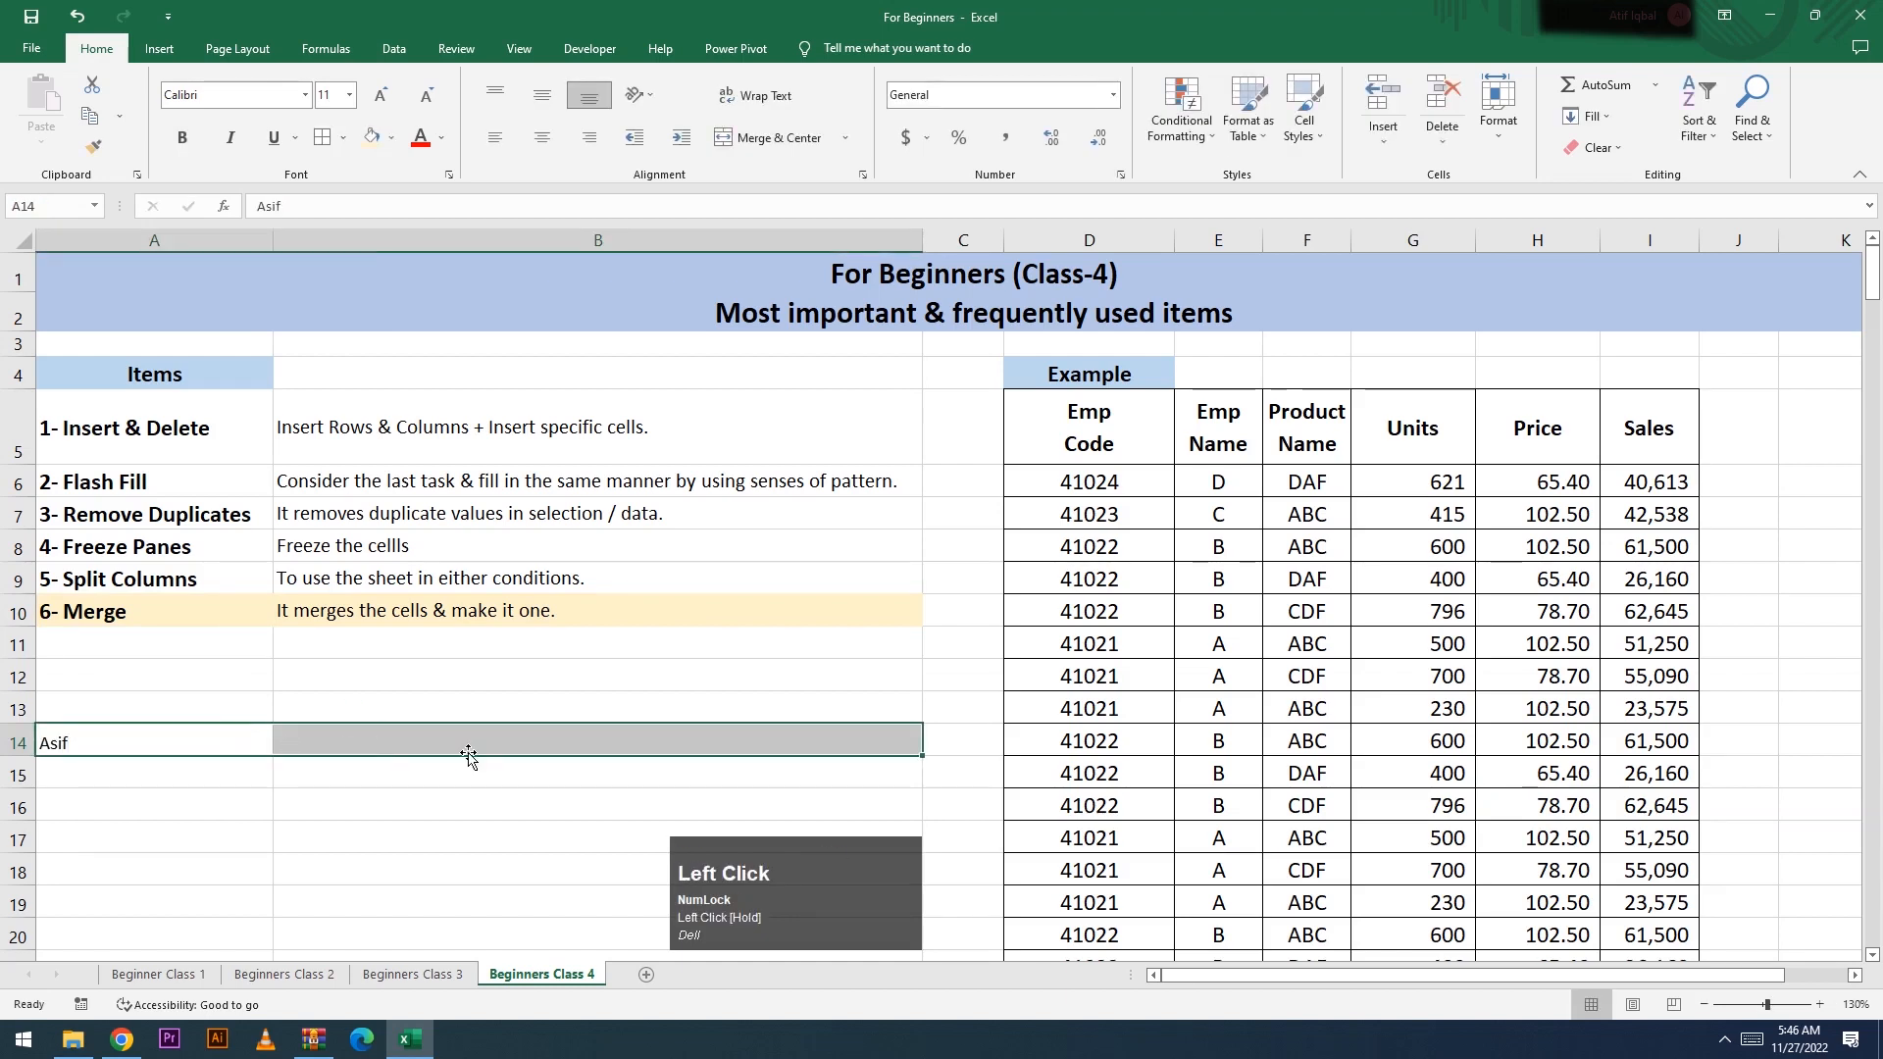
click(756, 145)
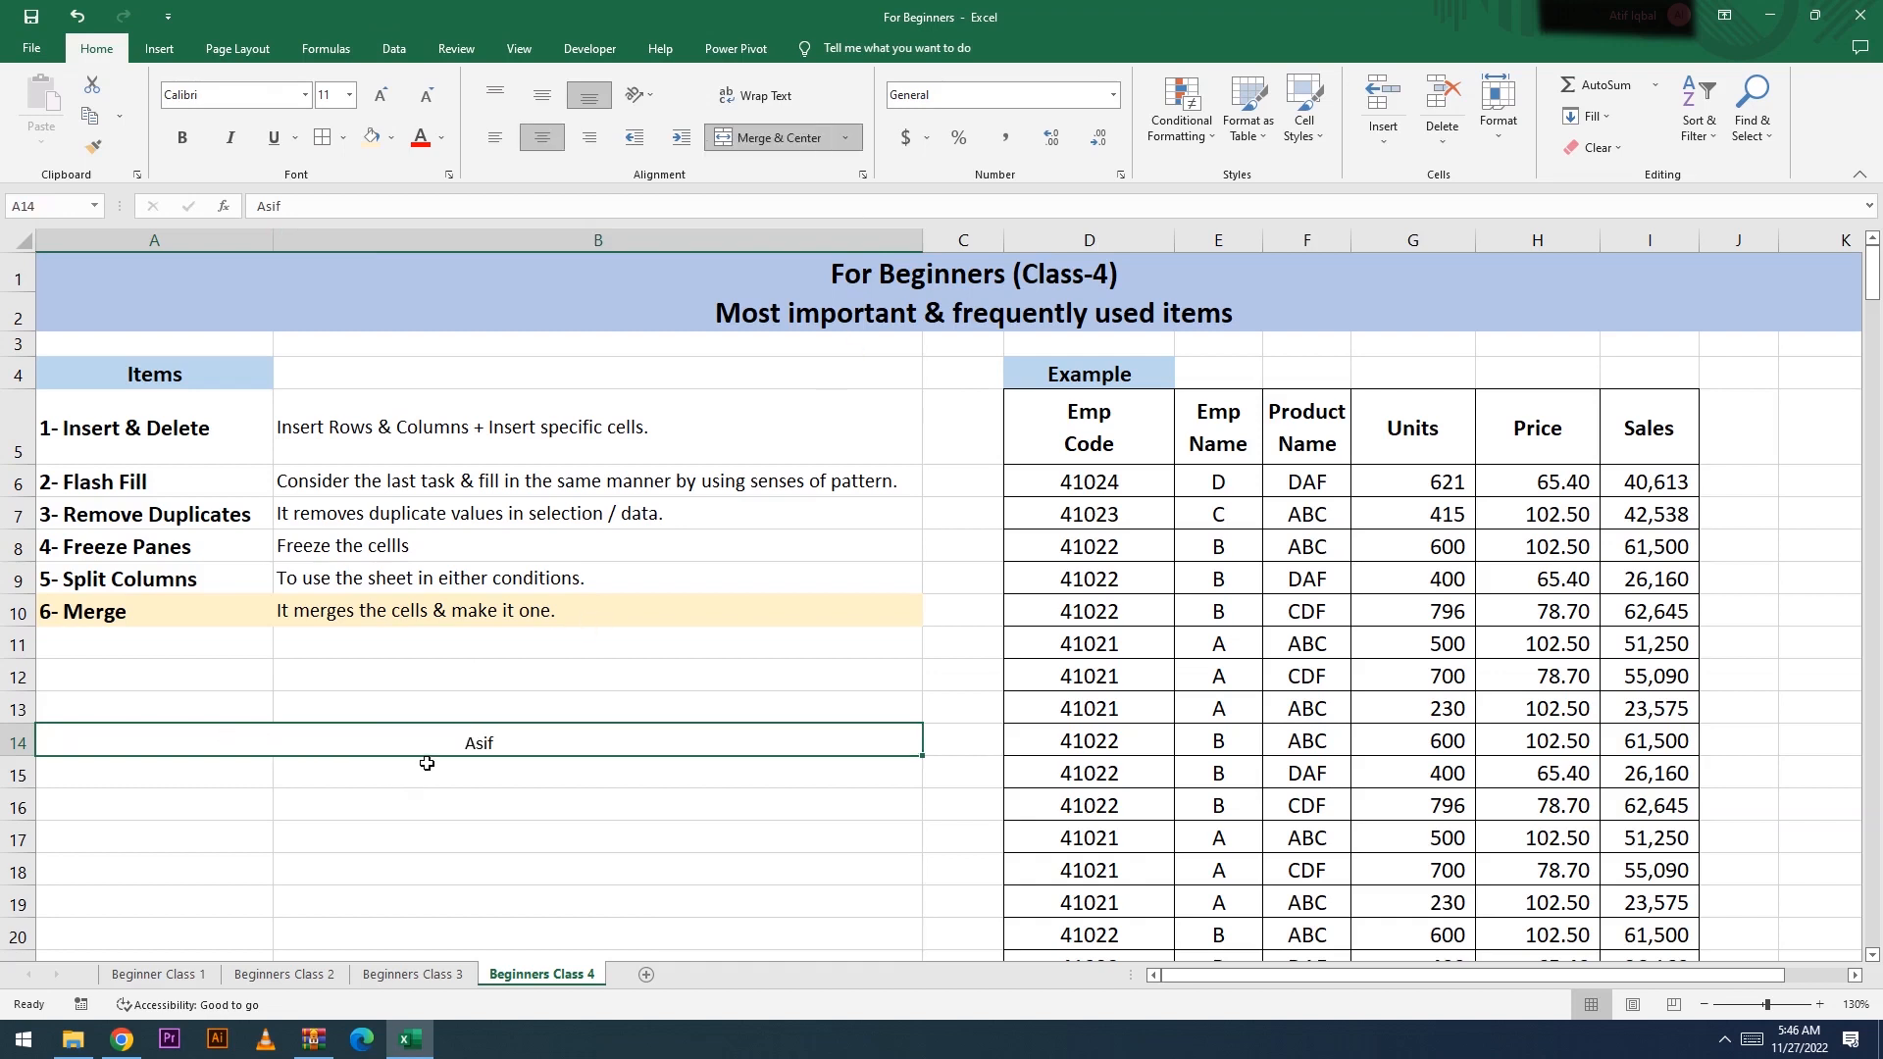
Step: Examine how the merged cell A14:B14 is selected and referenced compared with the unmerged cells below it
click(153, 743)
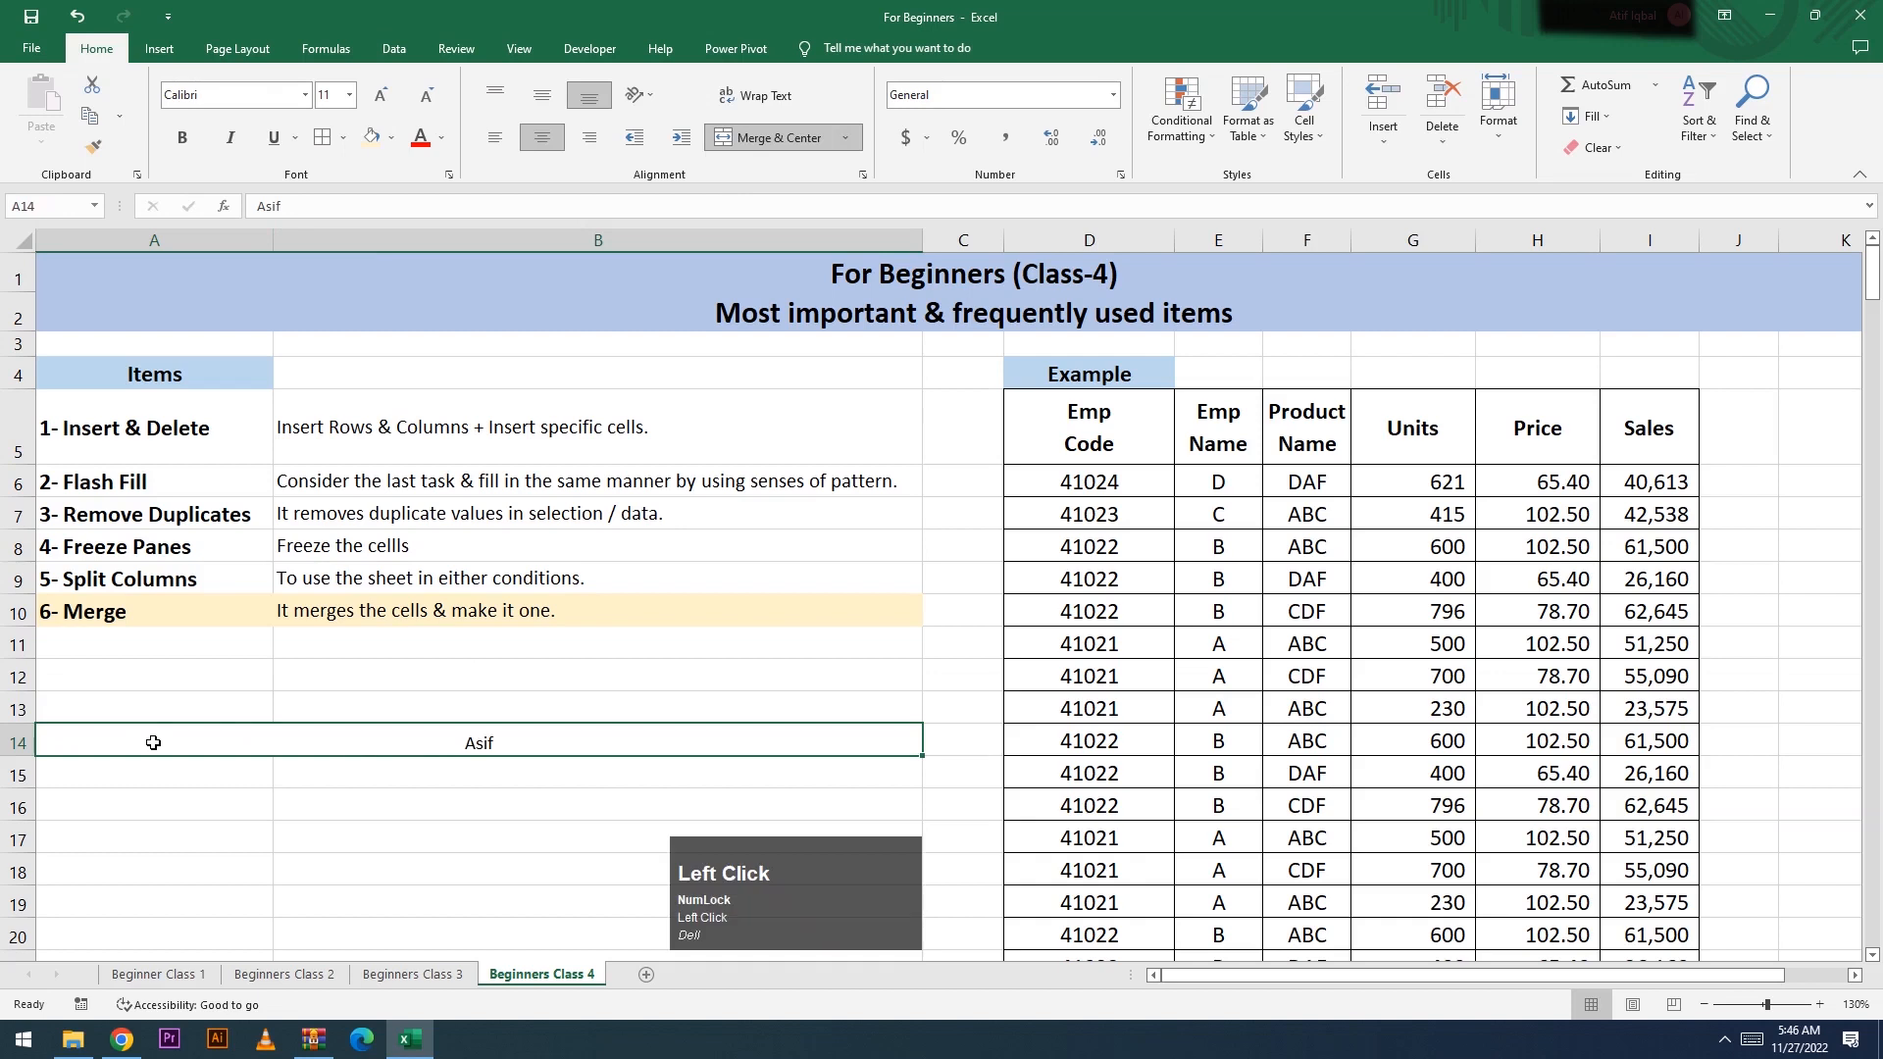
click(170, 232)
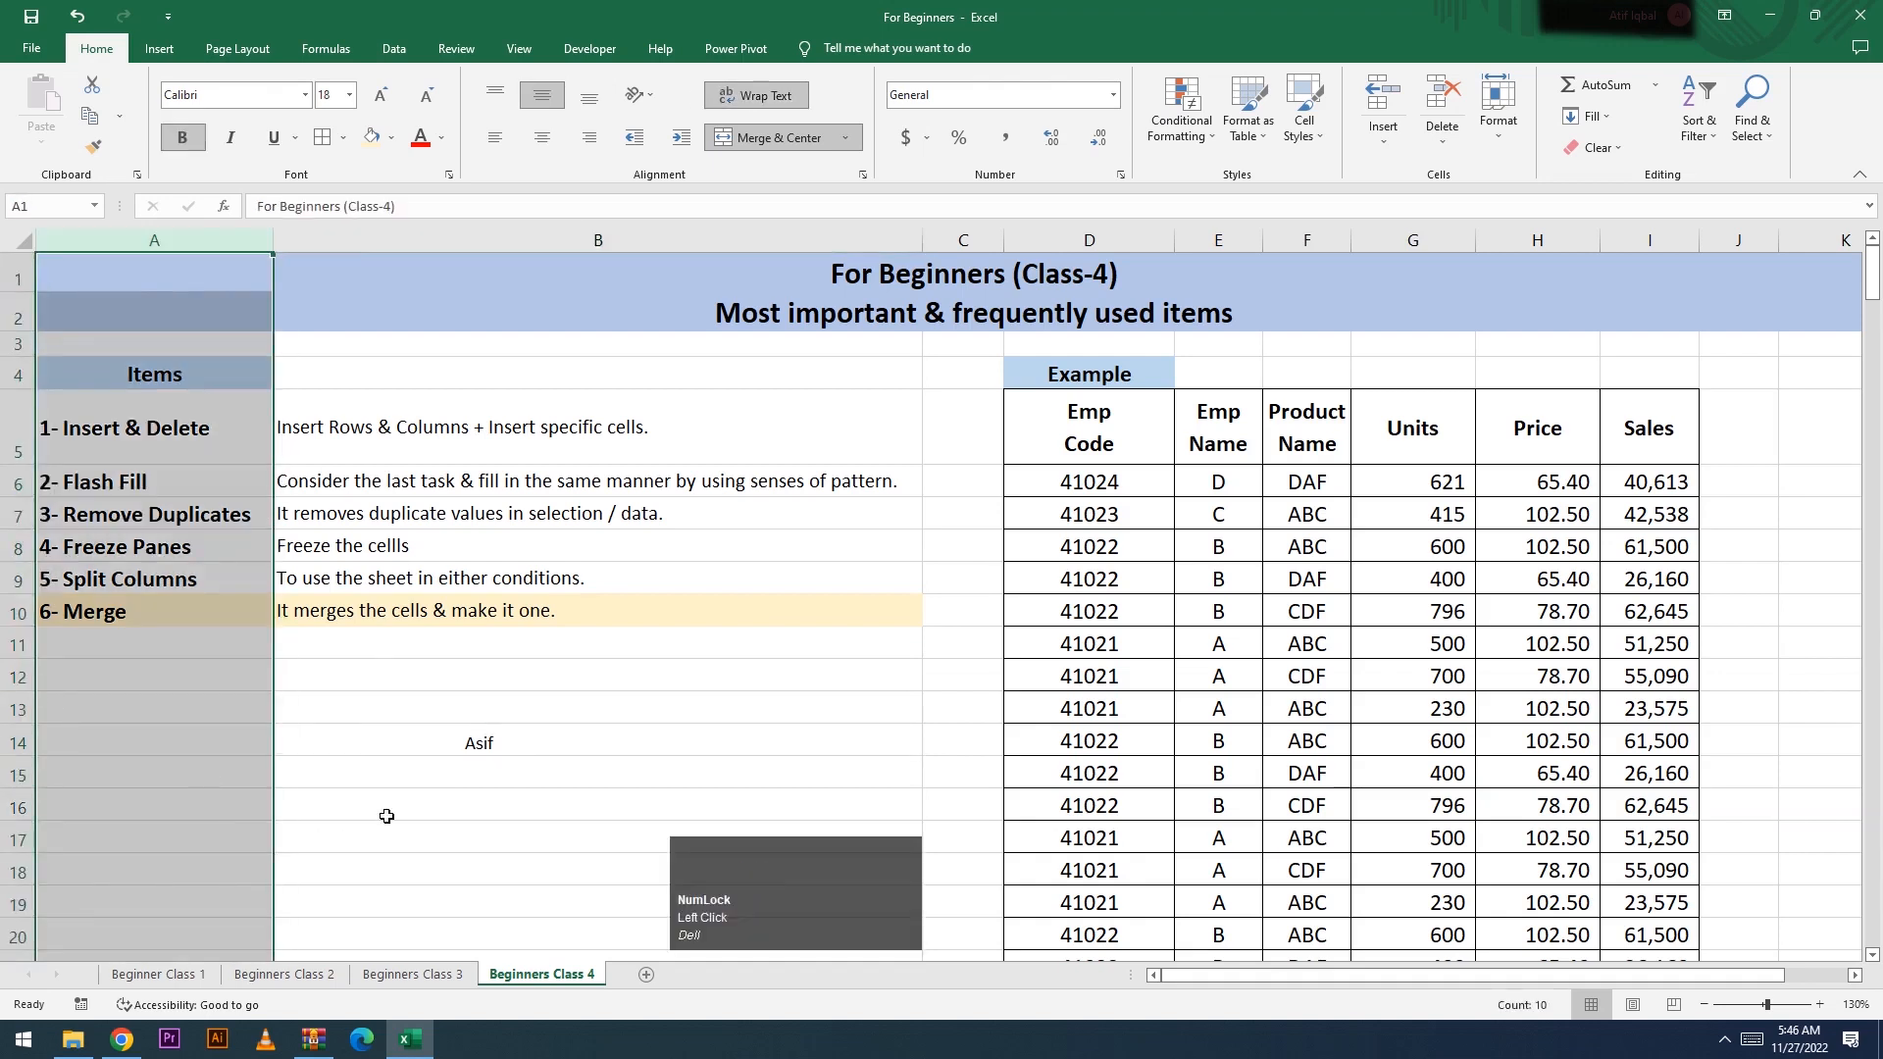
click(491, 740)
click(65, 206)
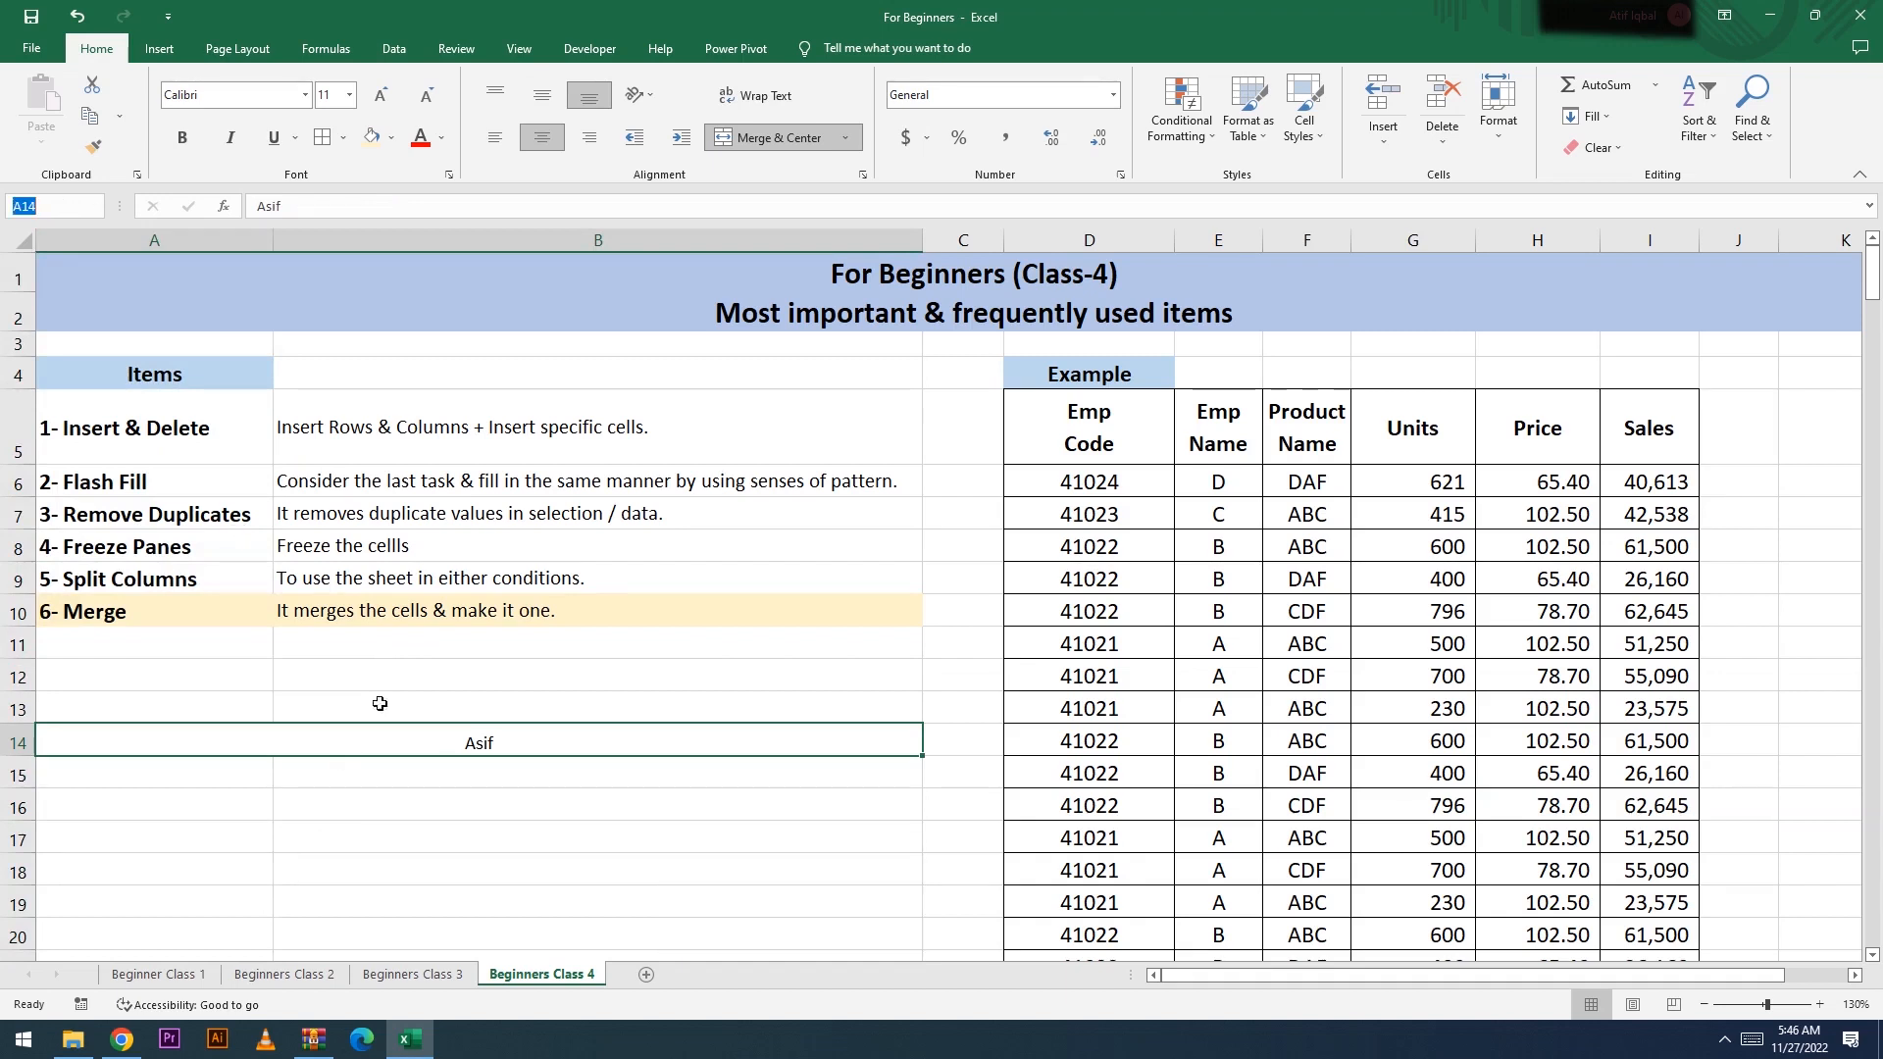
click(379, 814)
click(266, 737)
drag(355, 744, 819, 742)
mouse_move(156, 732)
mouse_down()
mouse_move(207, 740)
mouse_move(174, 740)
mouse_up()
click(183, 804)
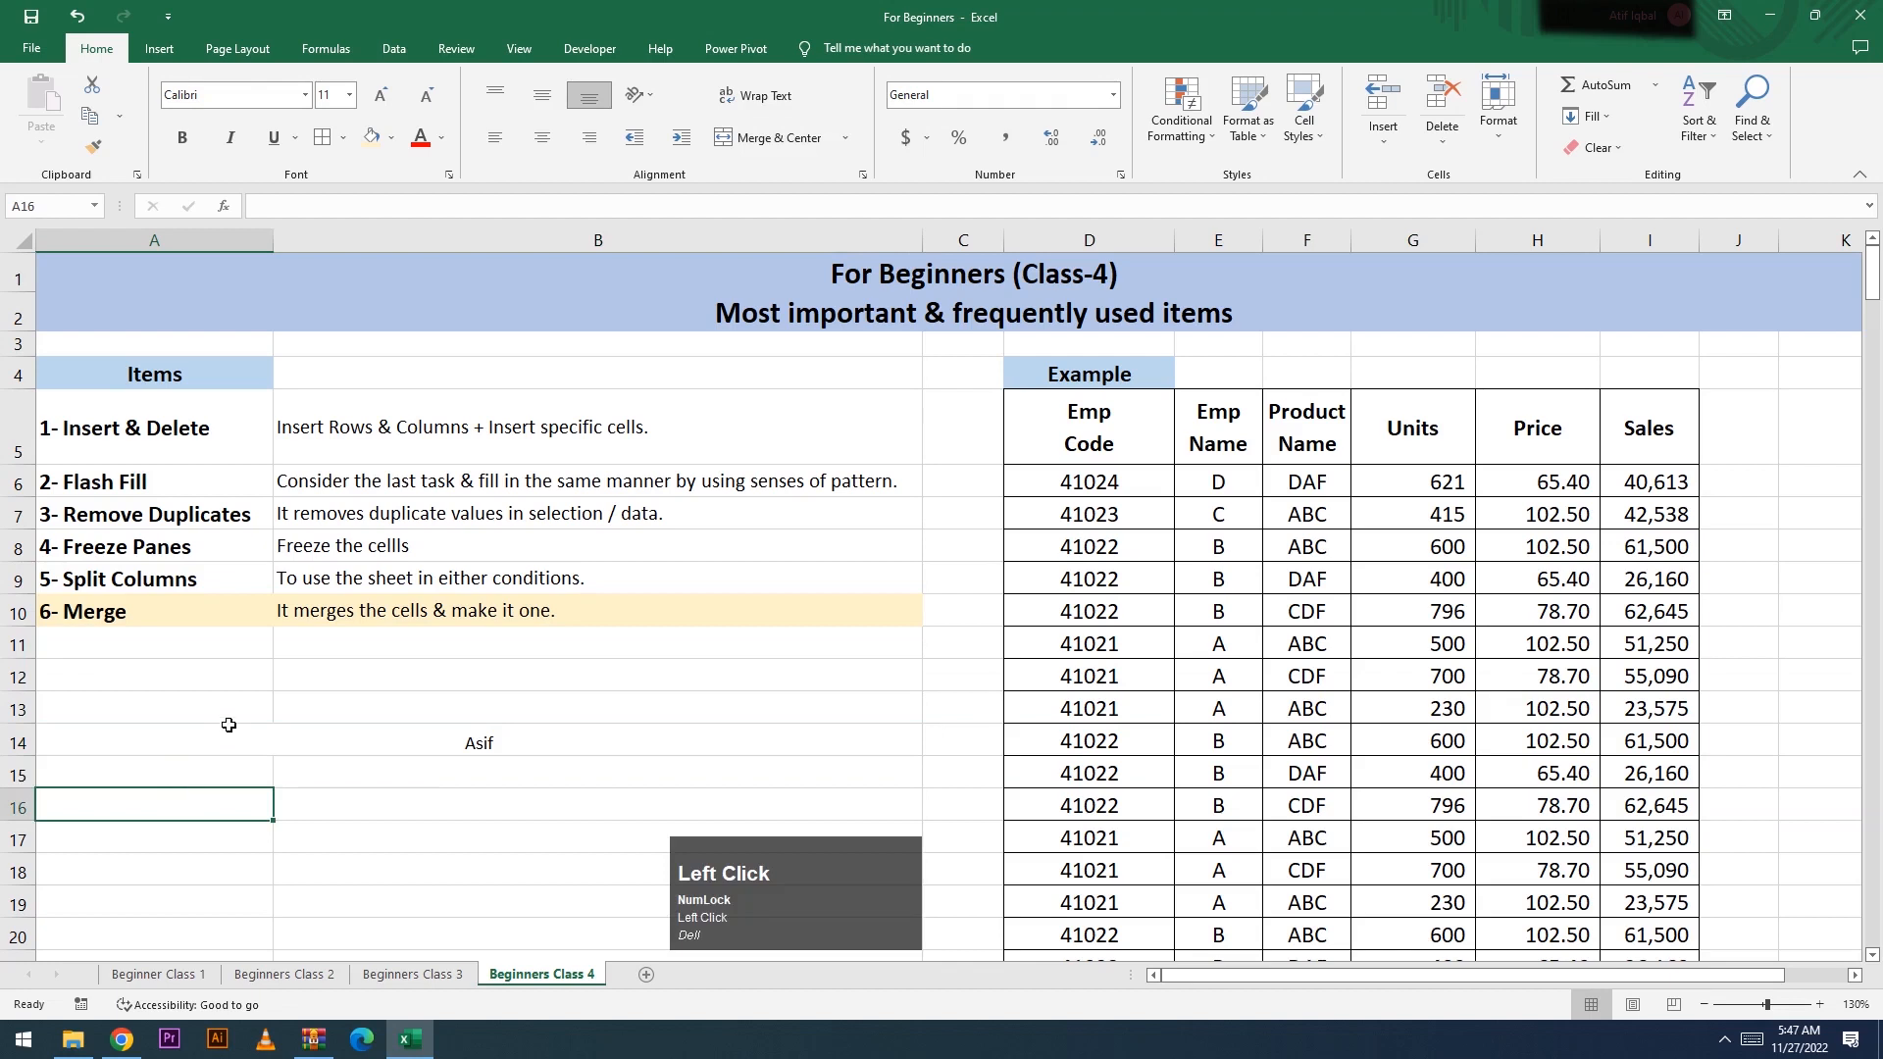
click(228, 739)
click(206, 806)
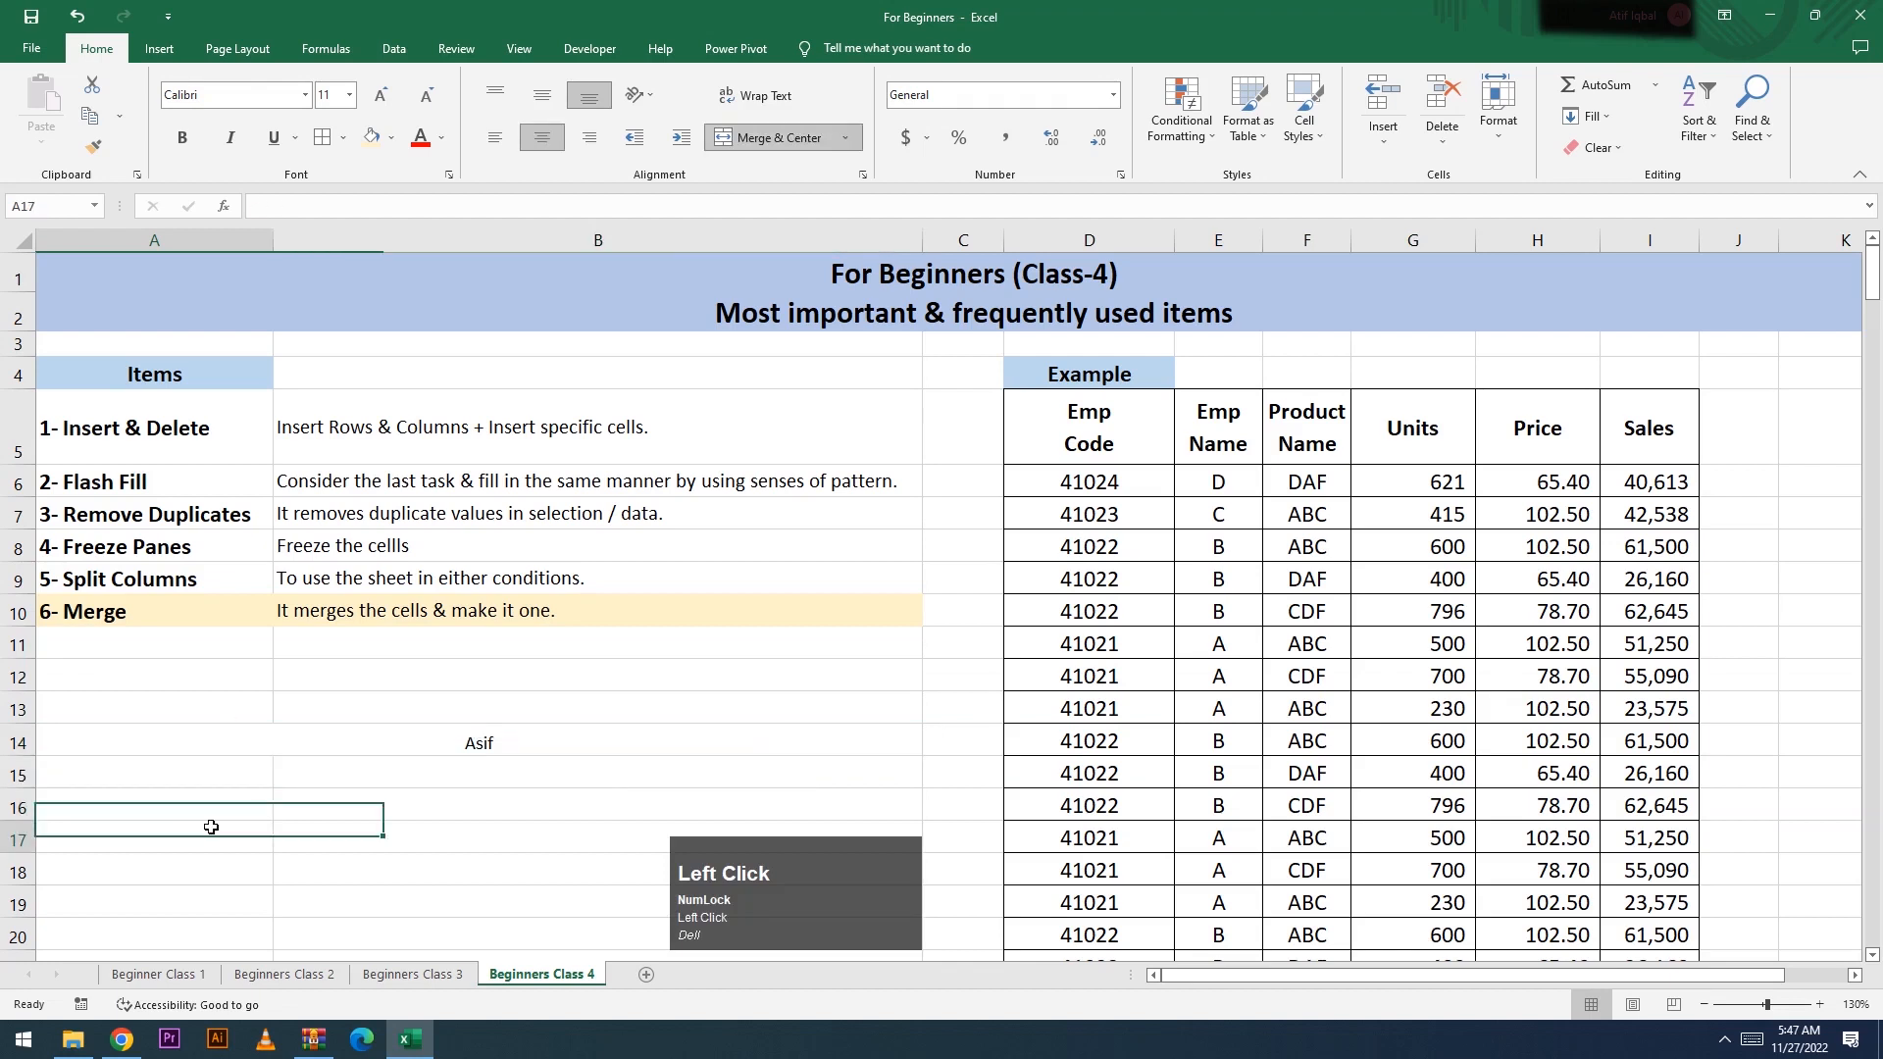
Step: Unmerge cell A14:B14 and clear the contents of cell A14
click(170, 740)
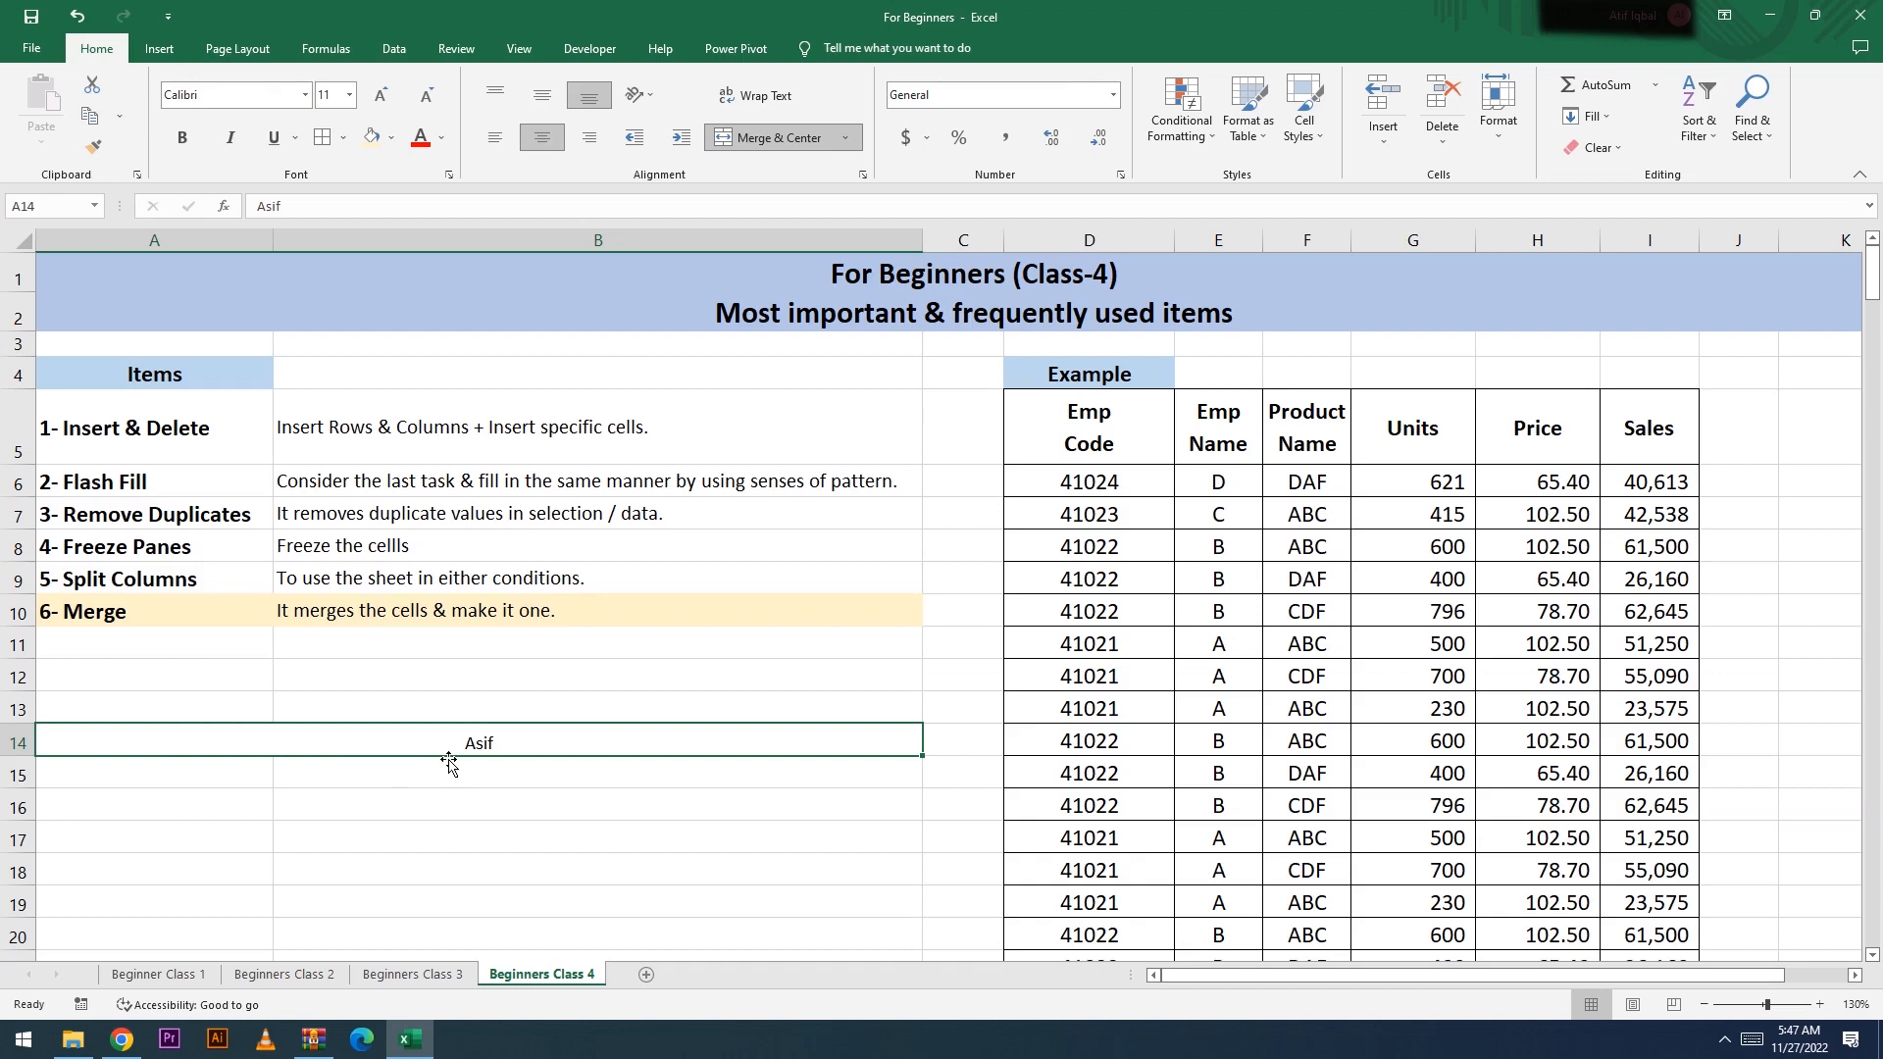
click(206, 807)
click(405, 745)
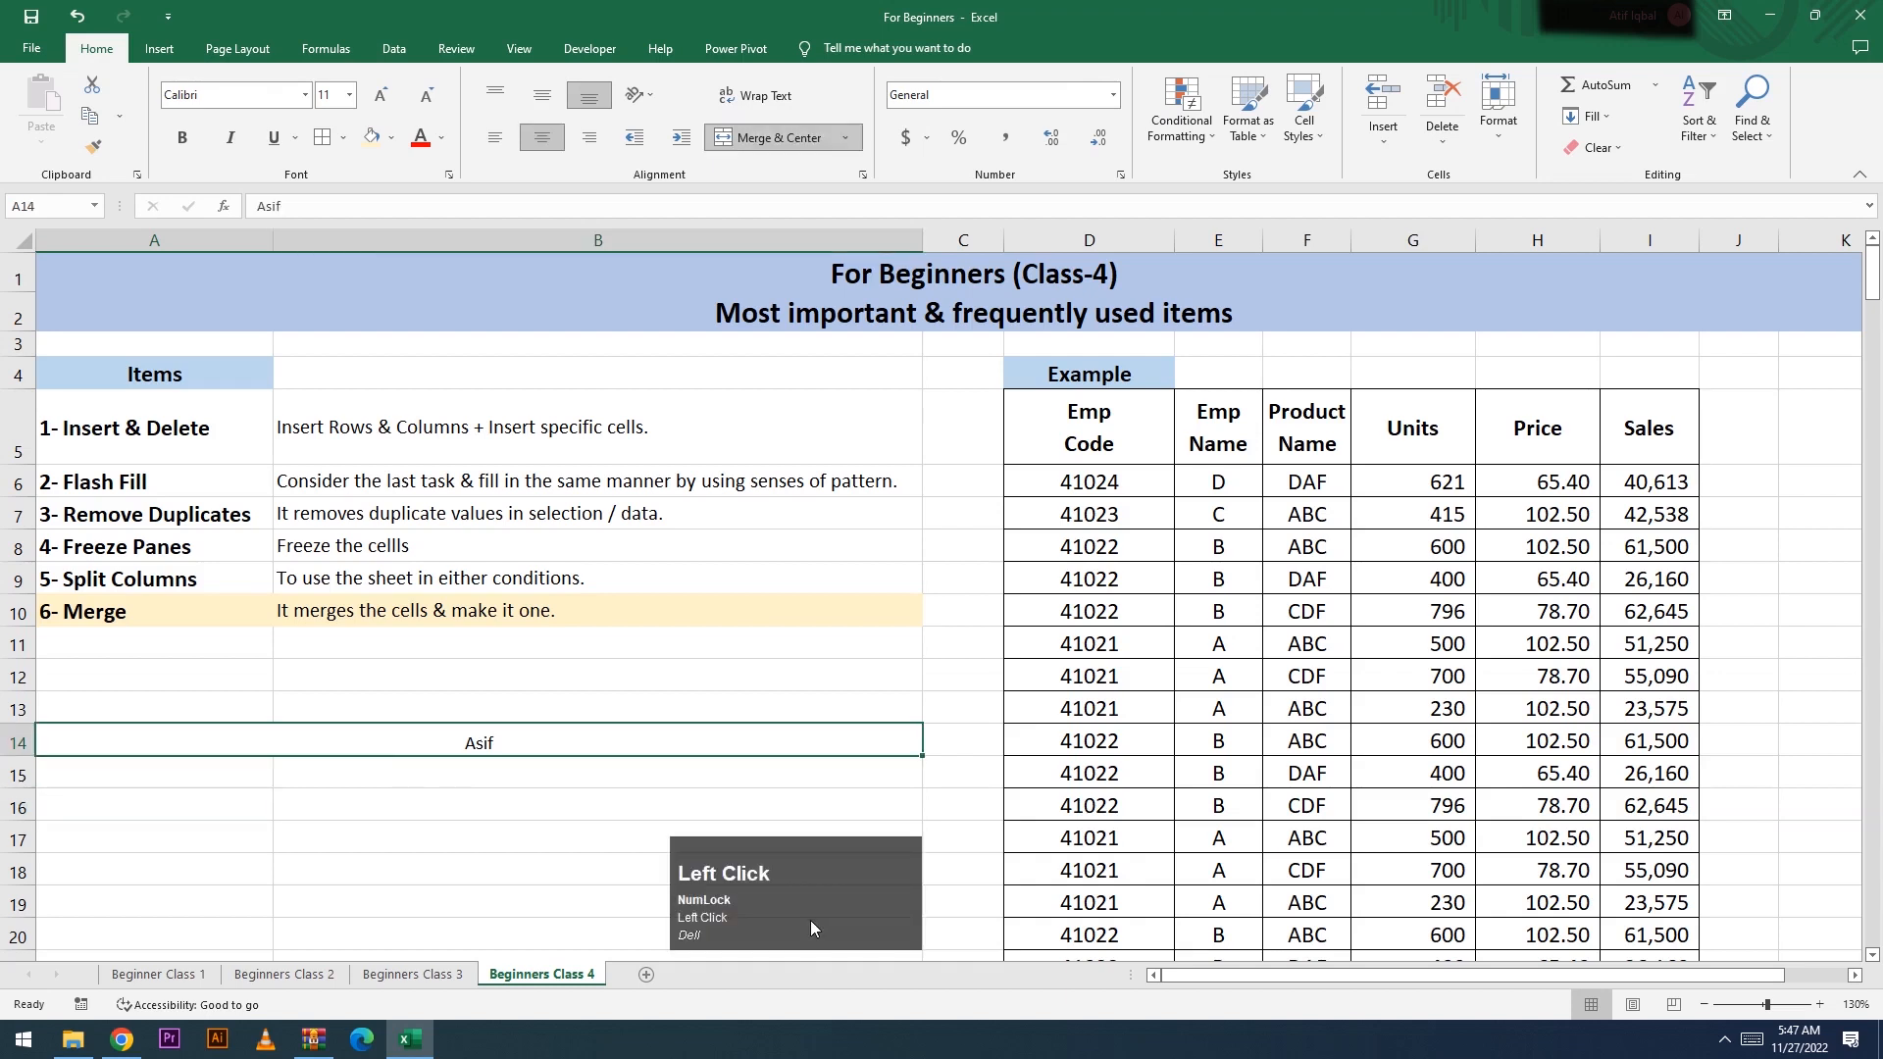
click(808, 139)
click(207, 731)
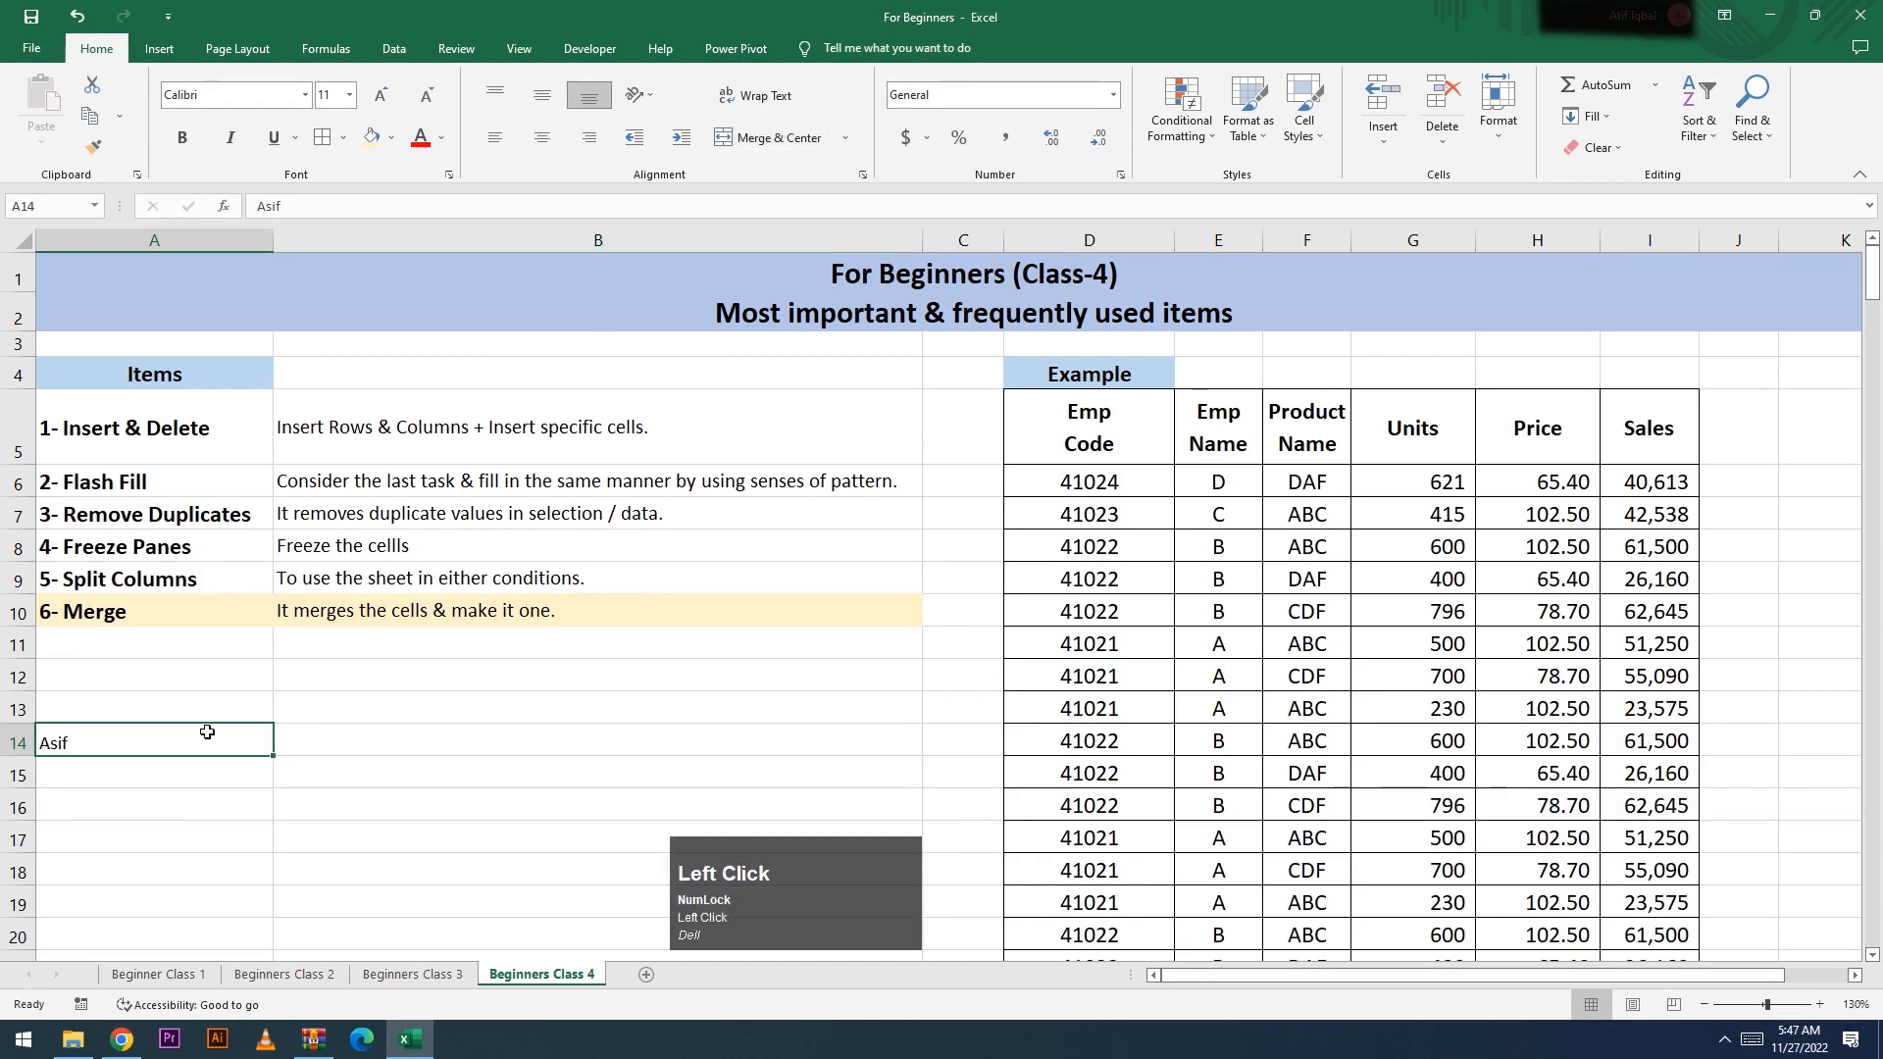
key(Delete)
Step: Examine the individual cells A1 to H1 beneath the centered sheet title to see which one holds the text
click(250, 271)
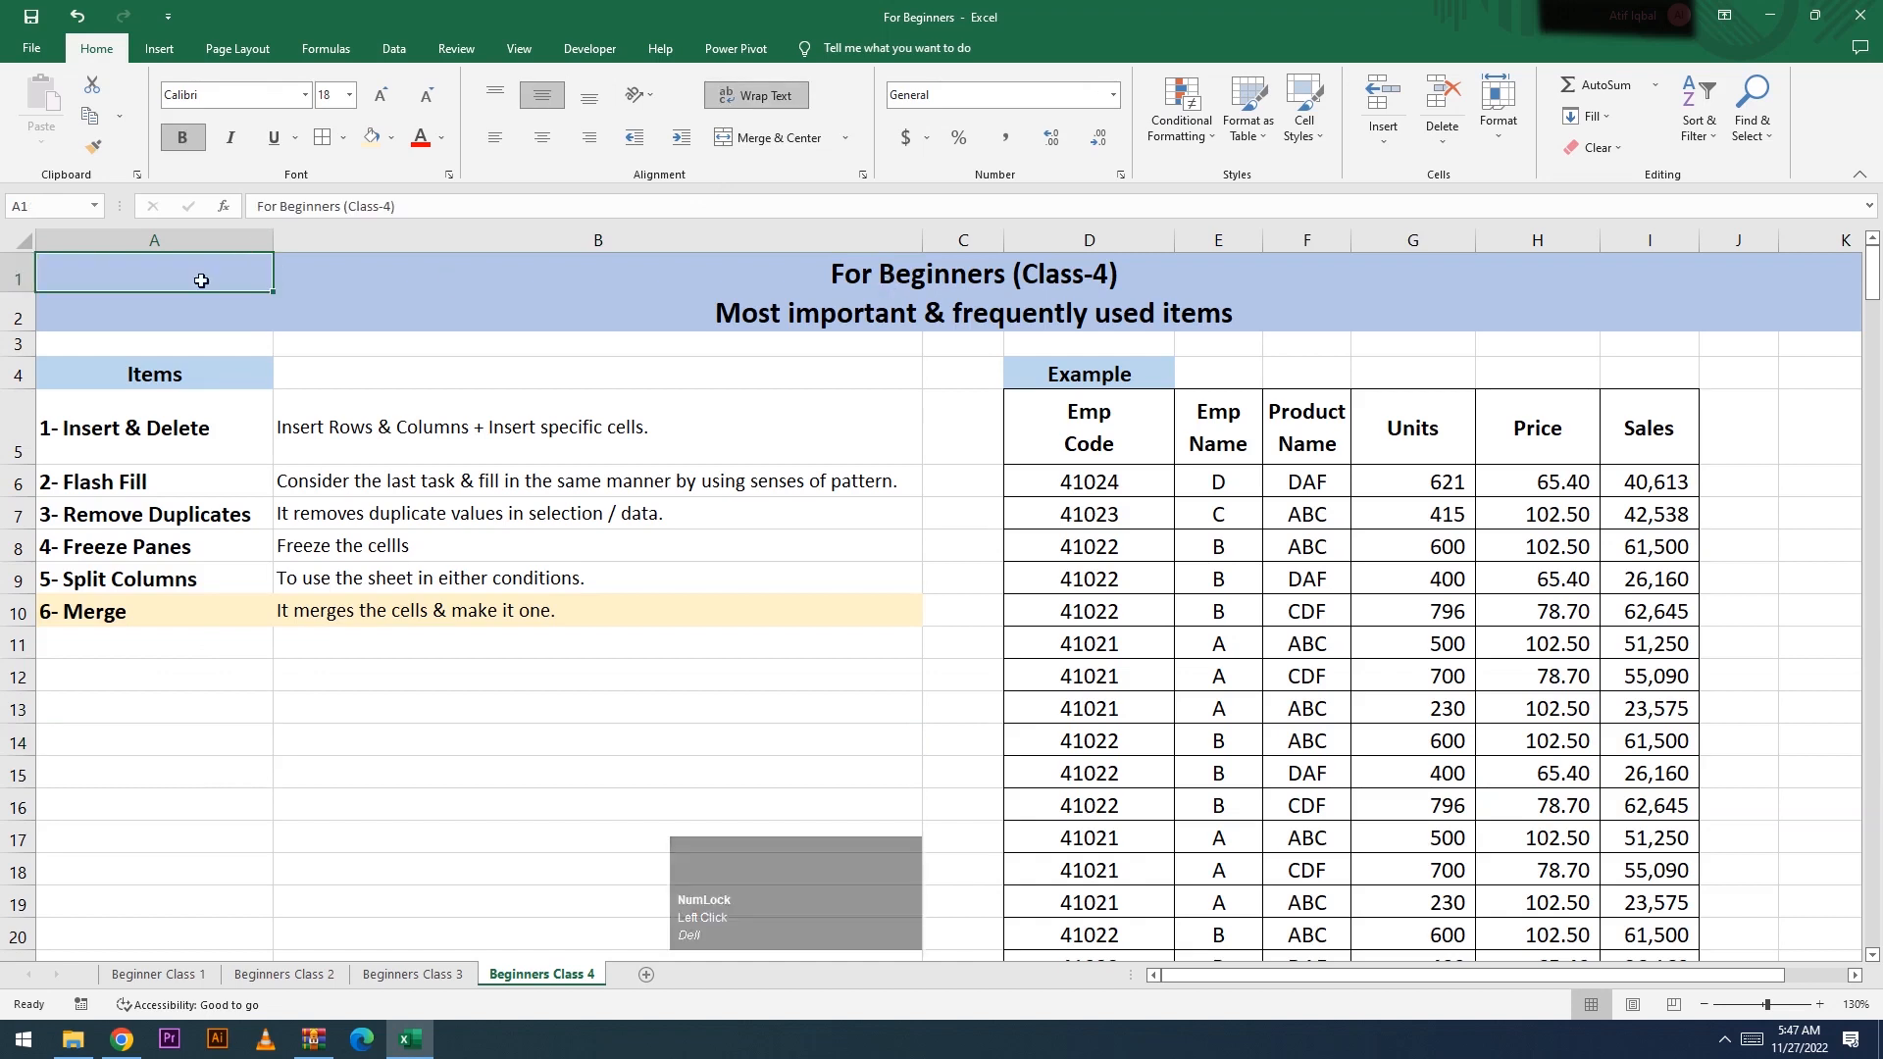
click(334, 279)
click(978, 271)
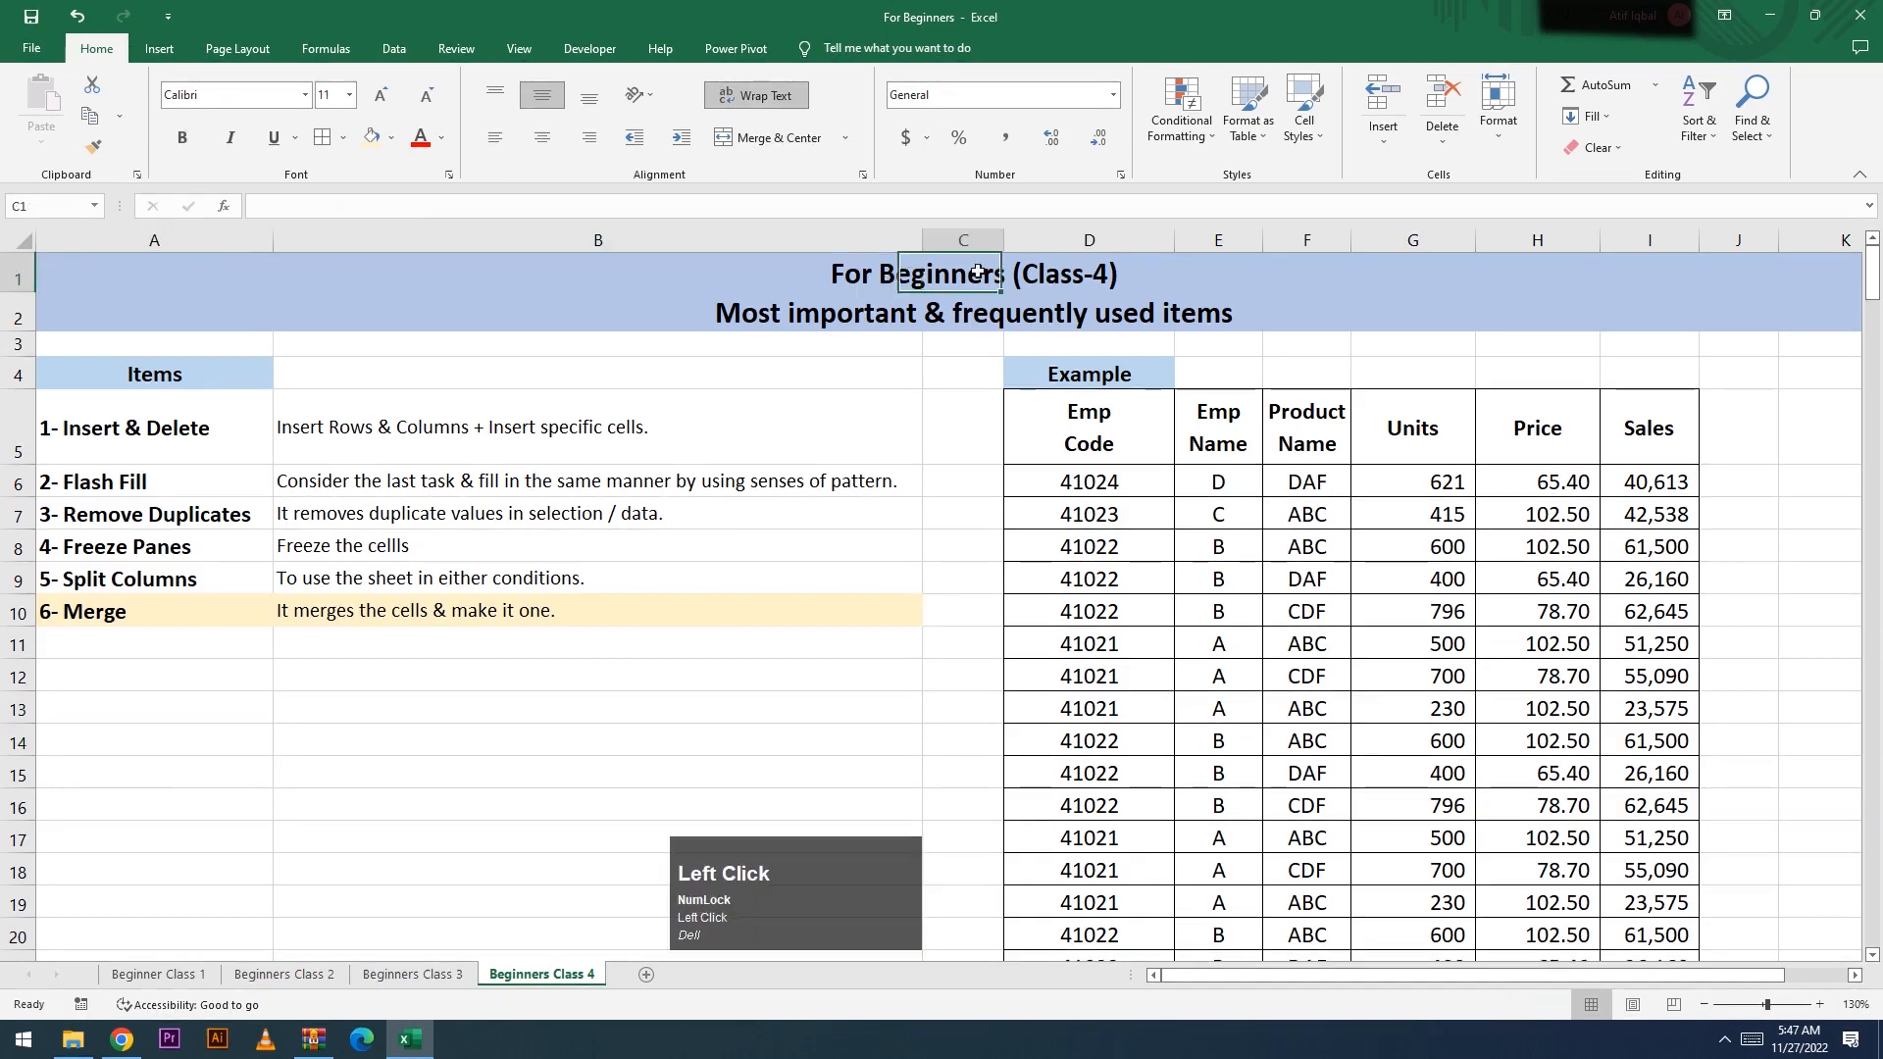
click(1157, 275)
click(1224, 271)
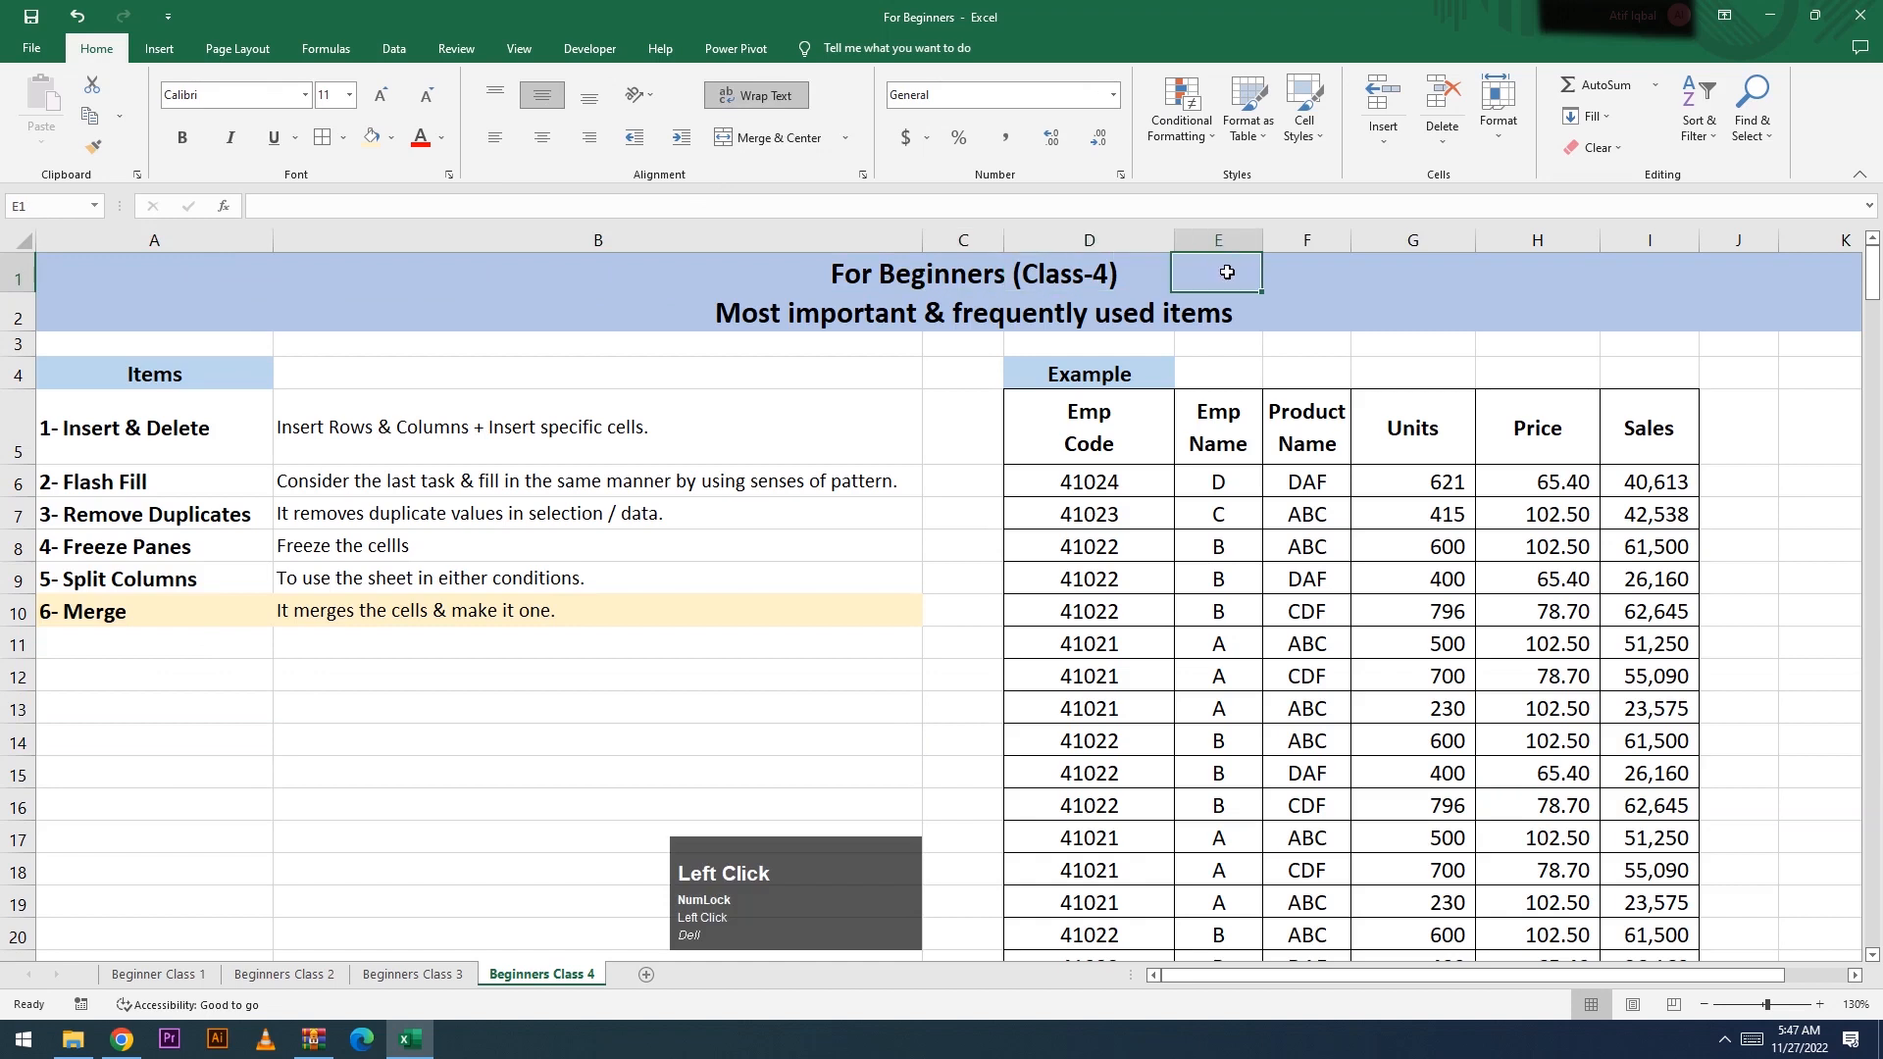
click(1331, 272)
click(1408, 272)
click(1510, 276)
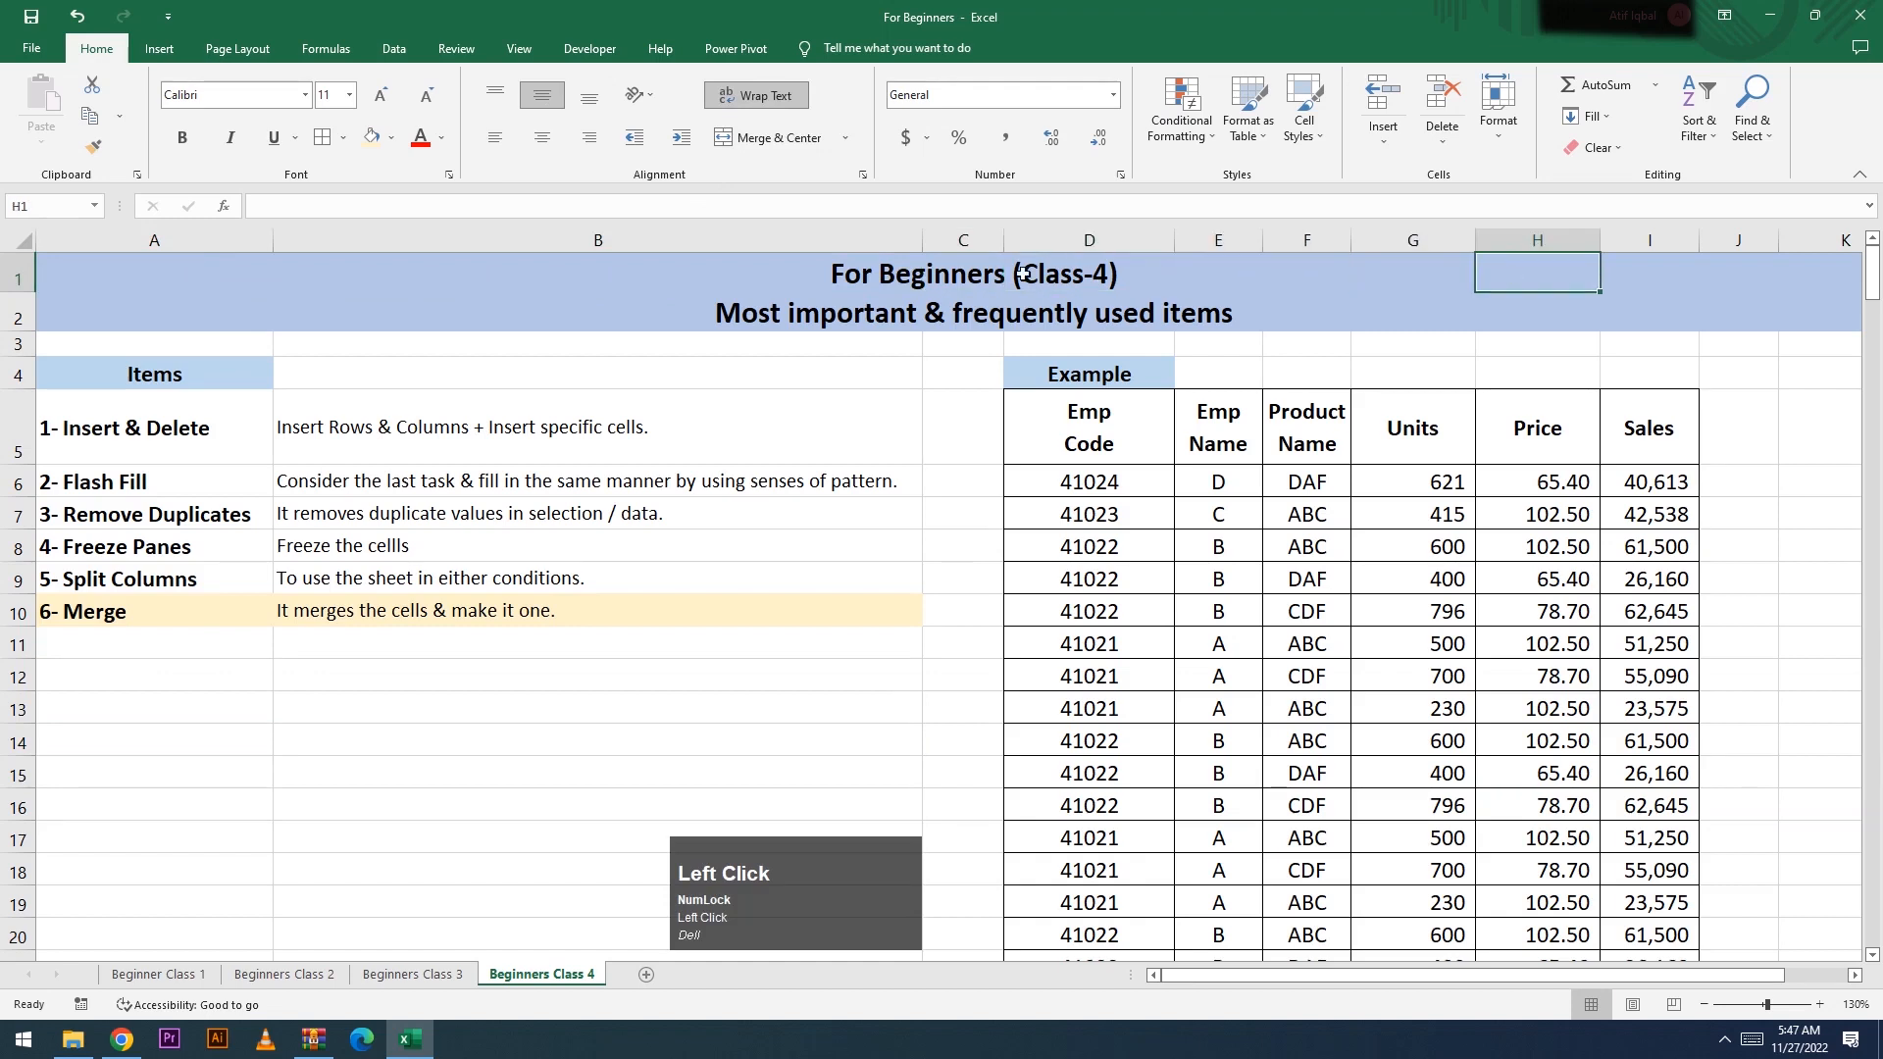
click(201, 267)
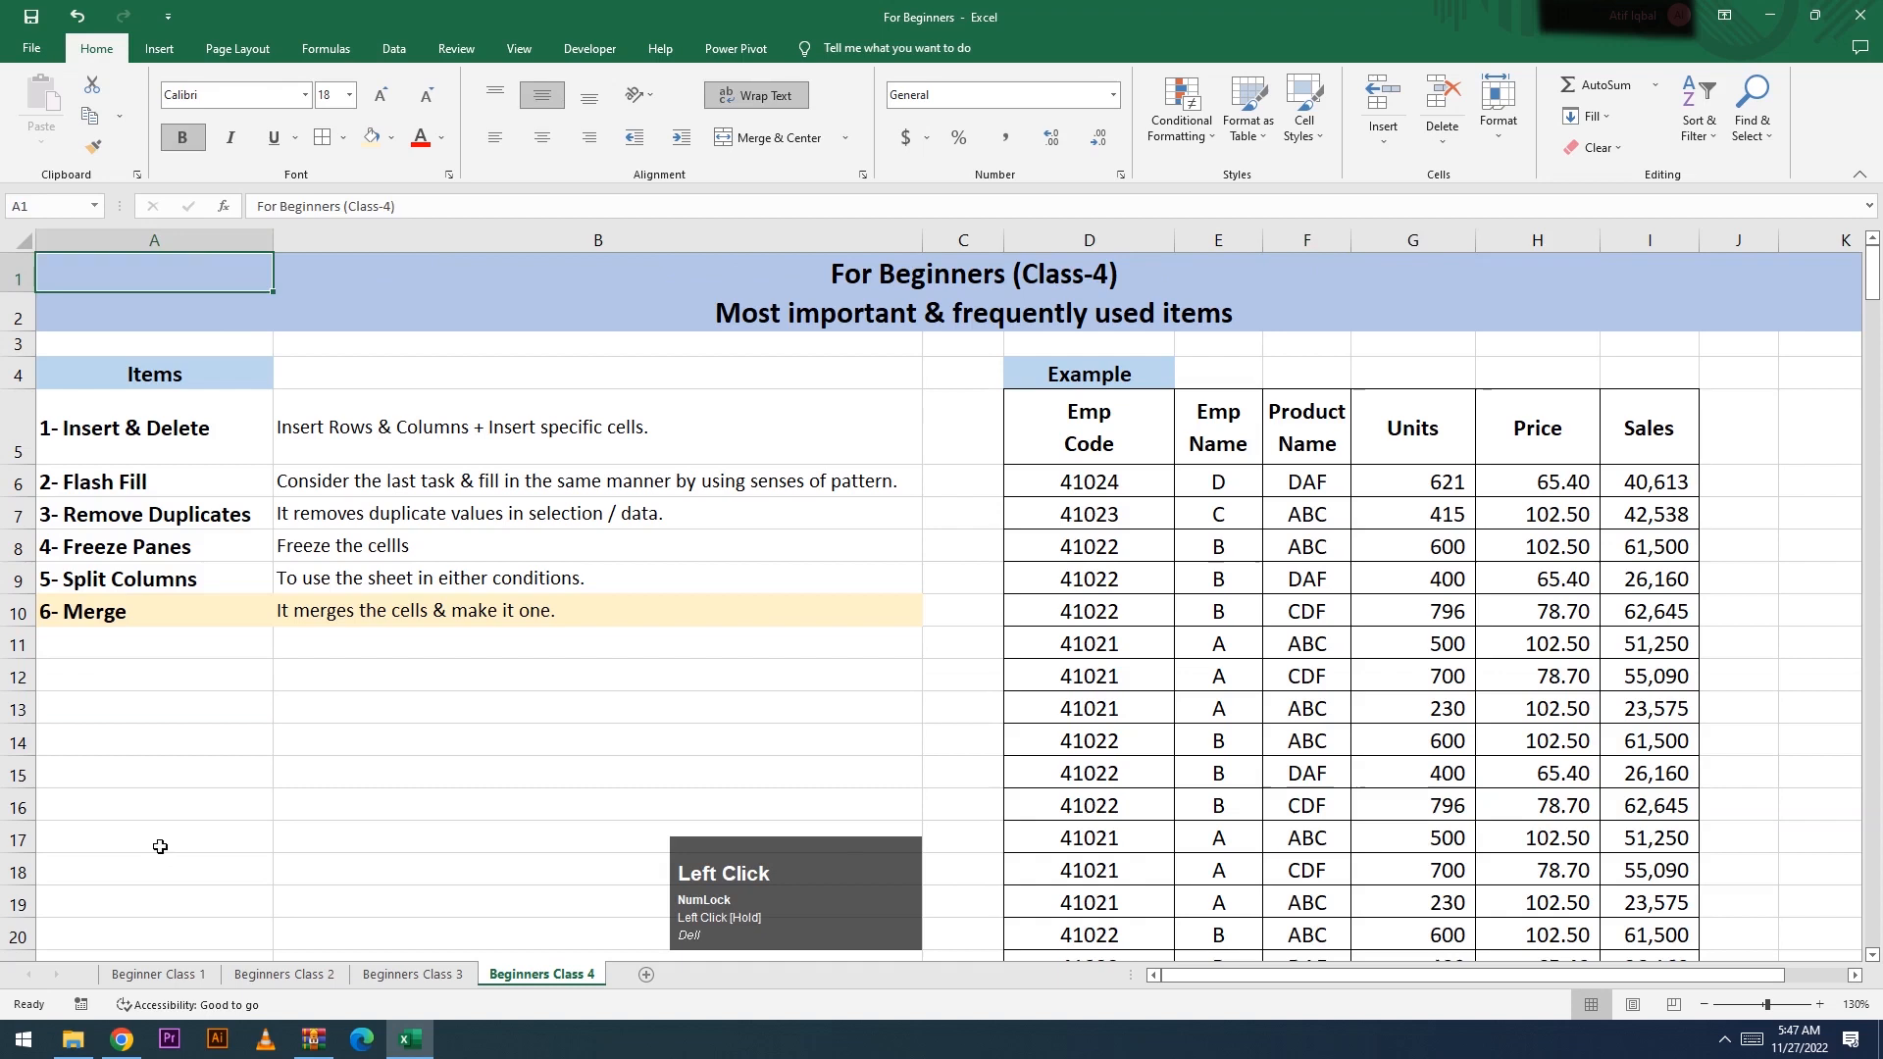
Step: Enter the person's first name in cell A14
click(149, 755)
text(A)
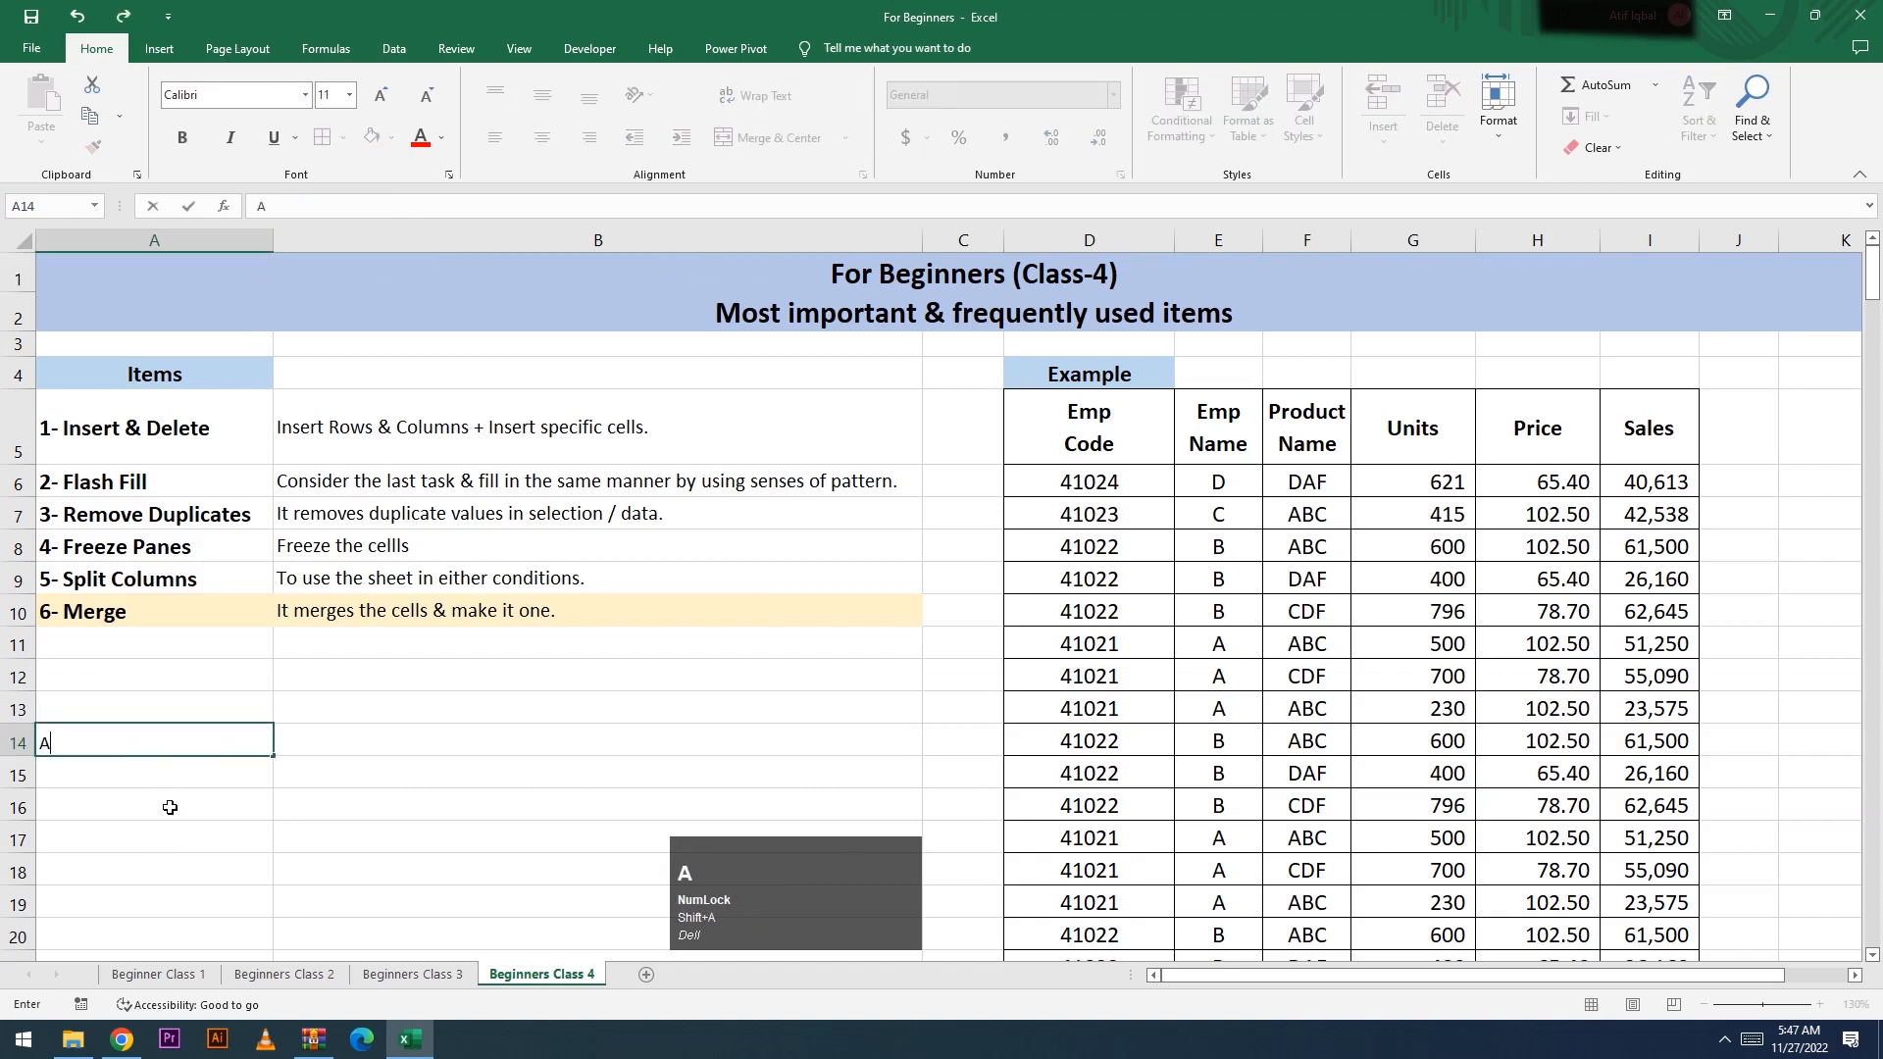
text(sif)
key(Tab)
key(shift+Tab)
Step: Format A14:B14 with Center Across Selection horizontal alignment, Center vertical alignment and wrapped text
key(shift+Right)
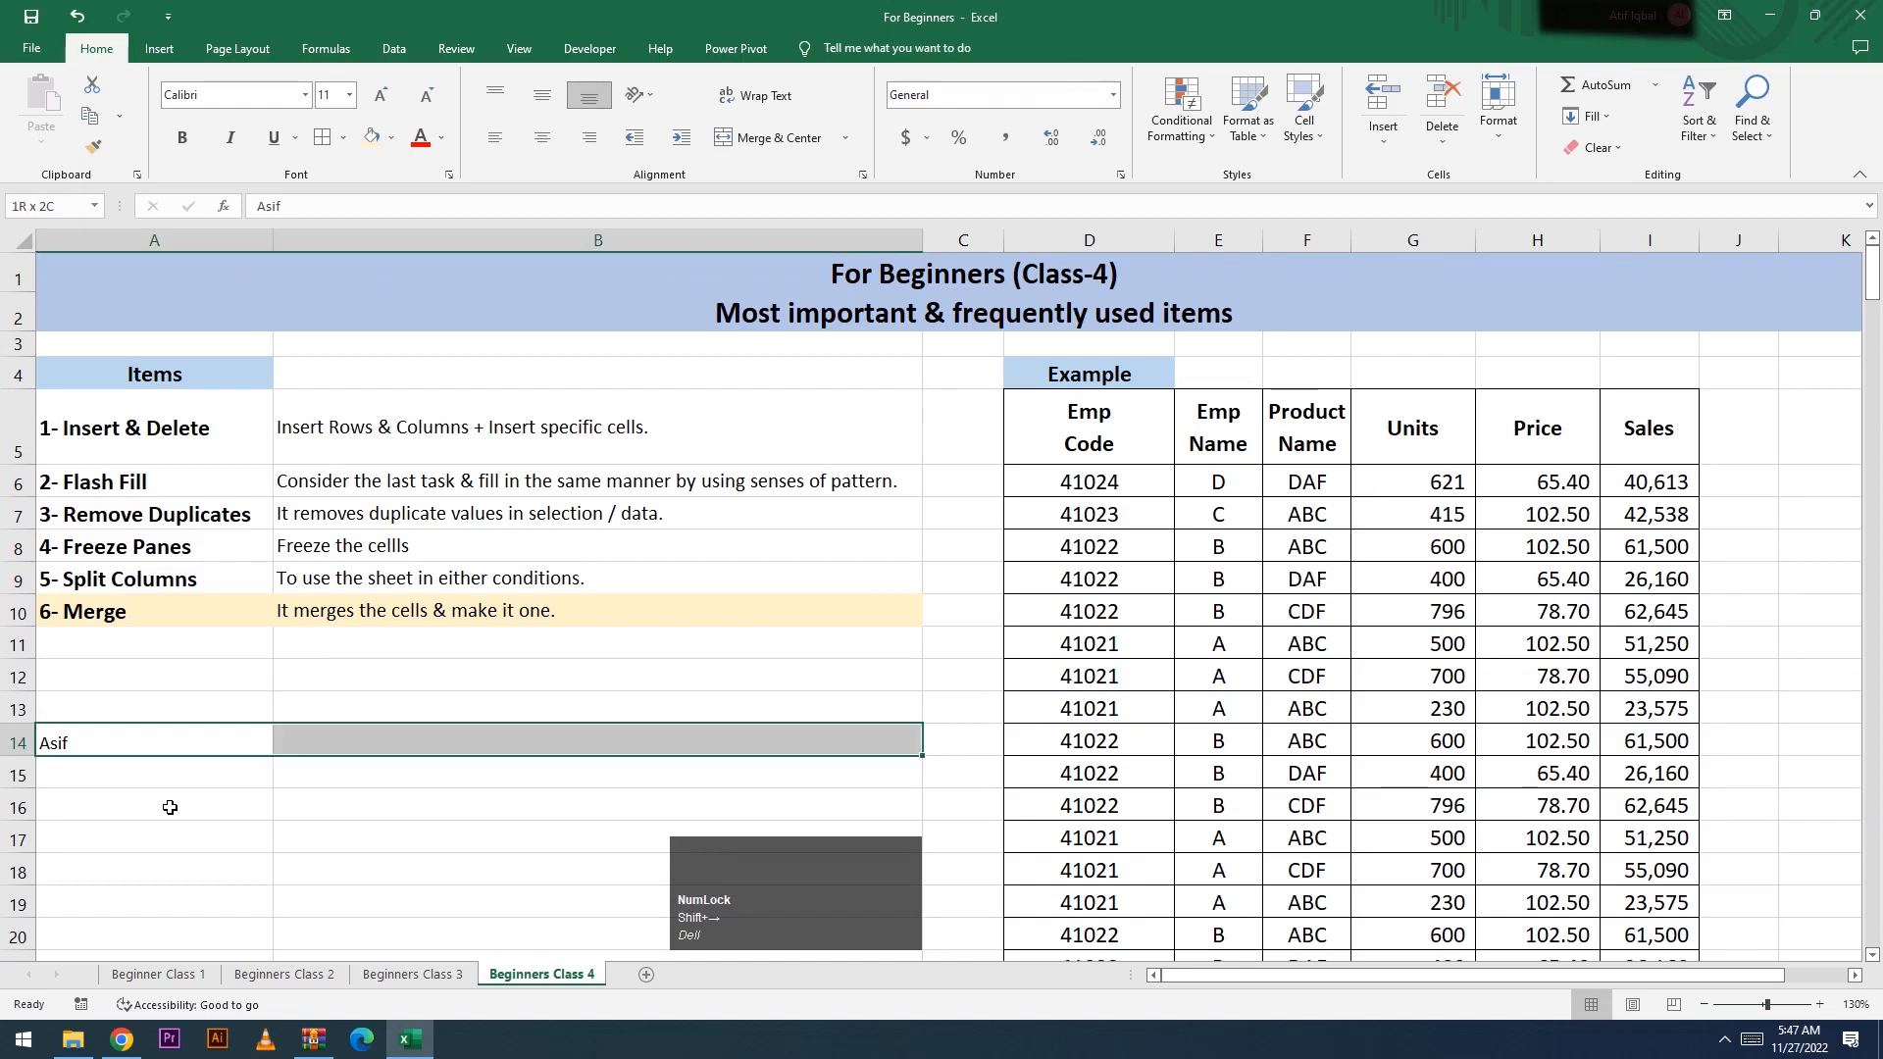
key(Left)
key(shift+Right)
key(ctrl+1)
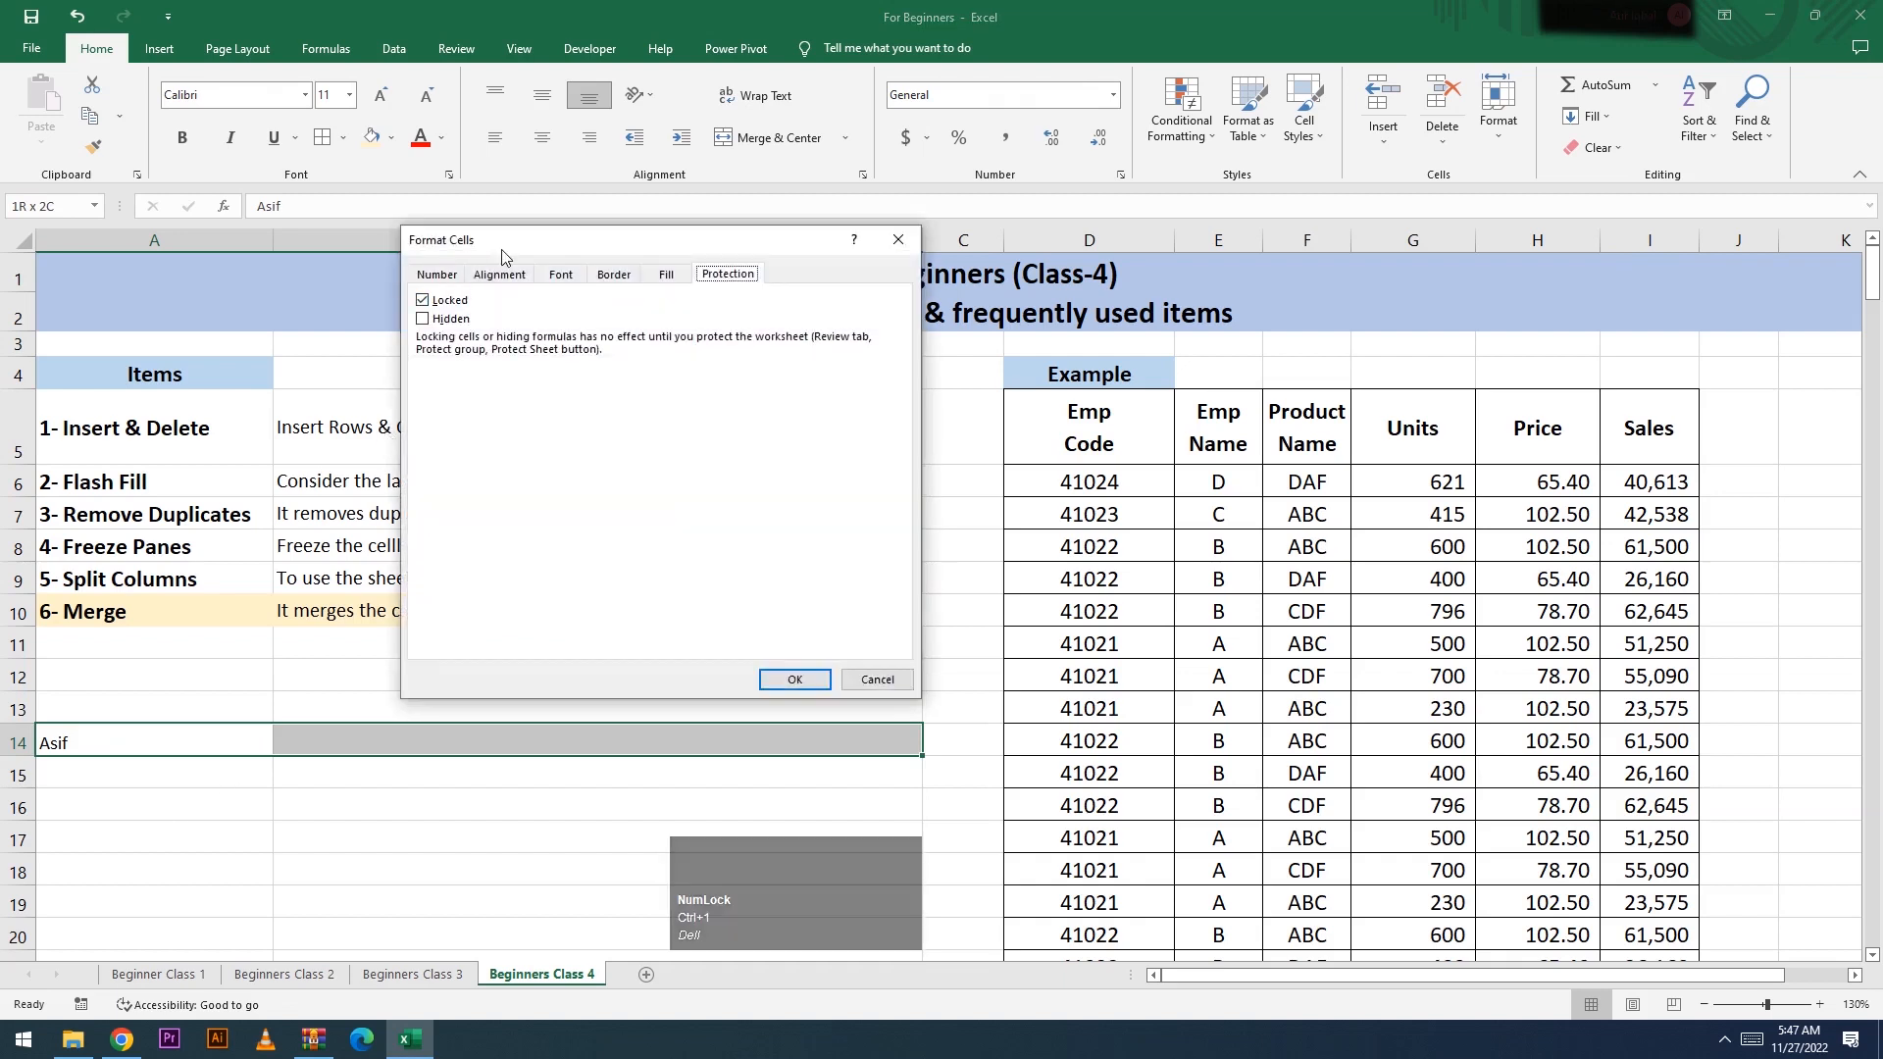
click(501, 278)
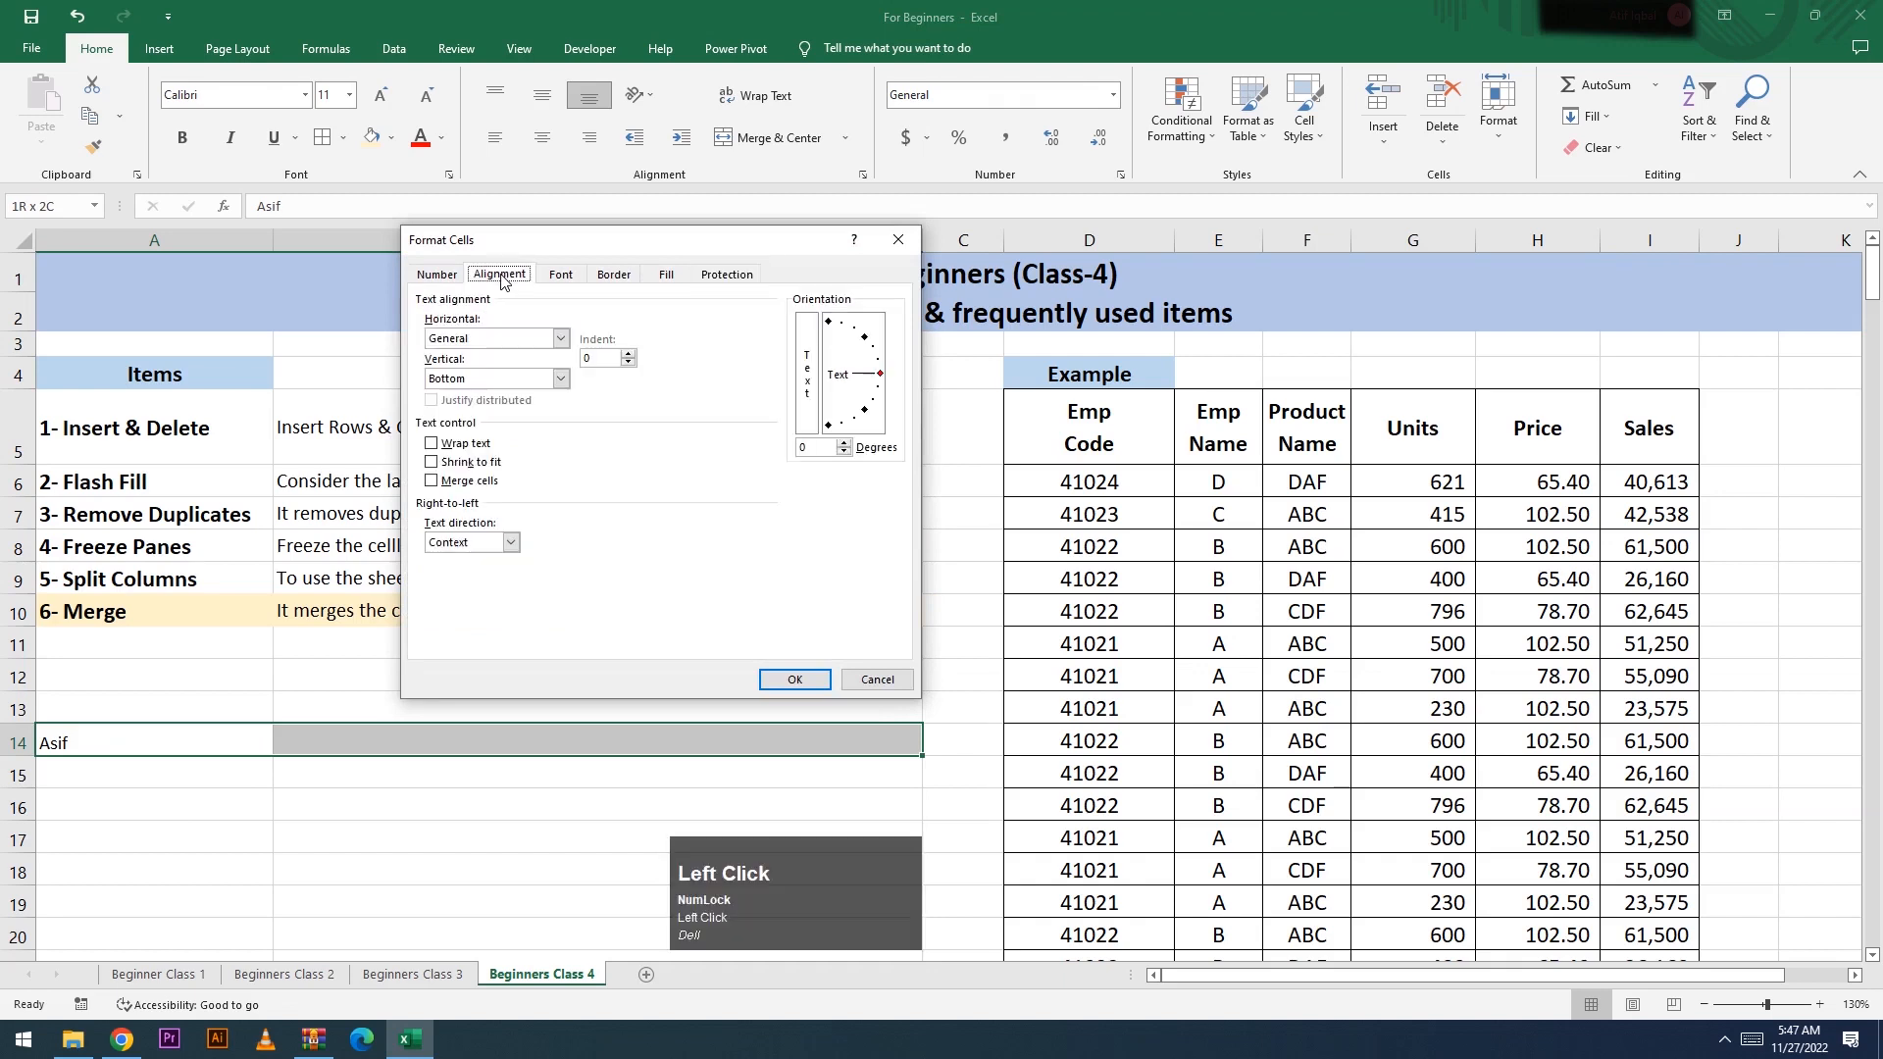
click(481, 342)
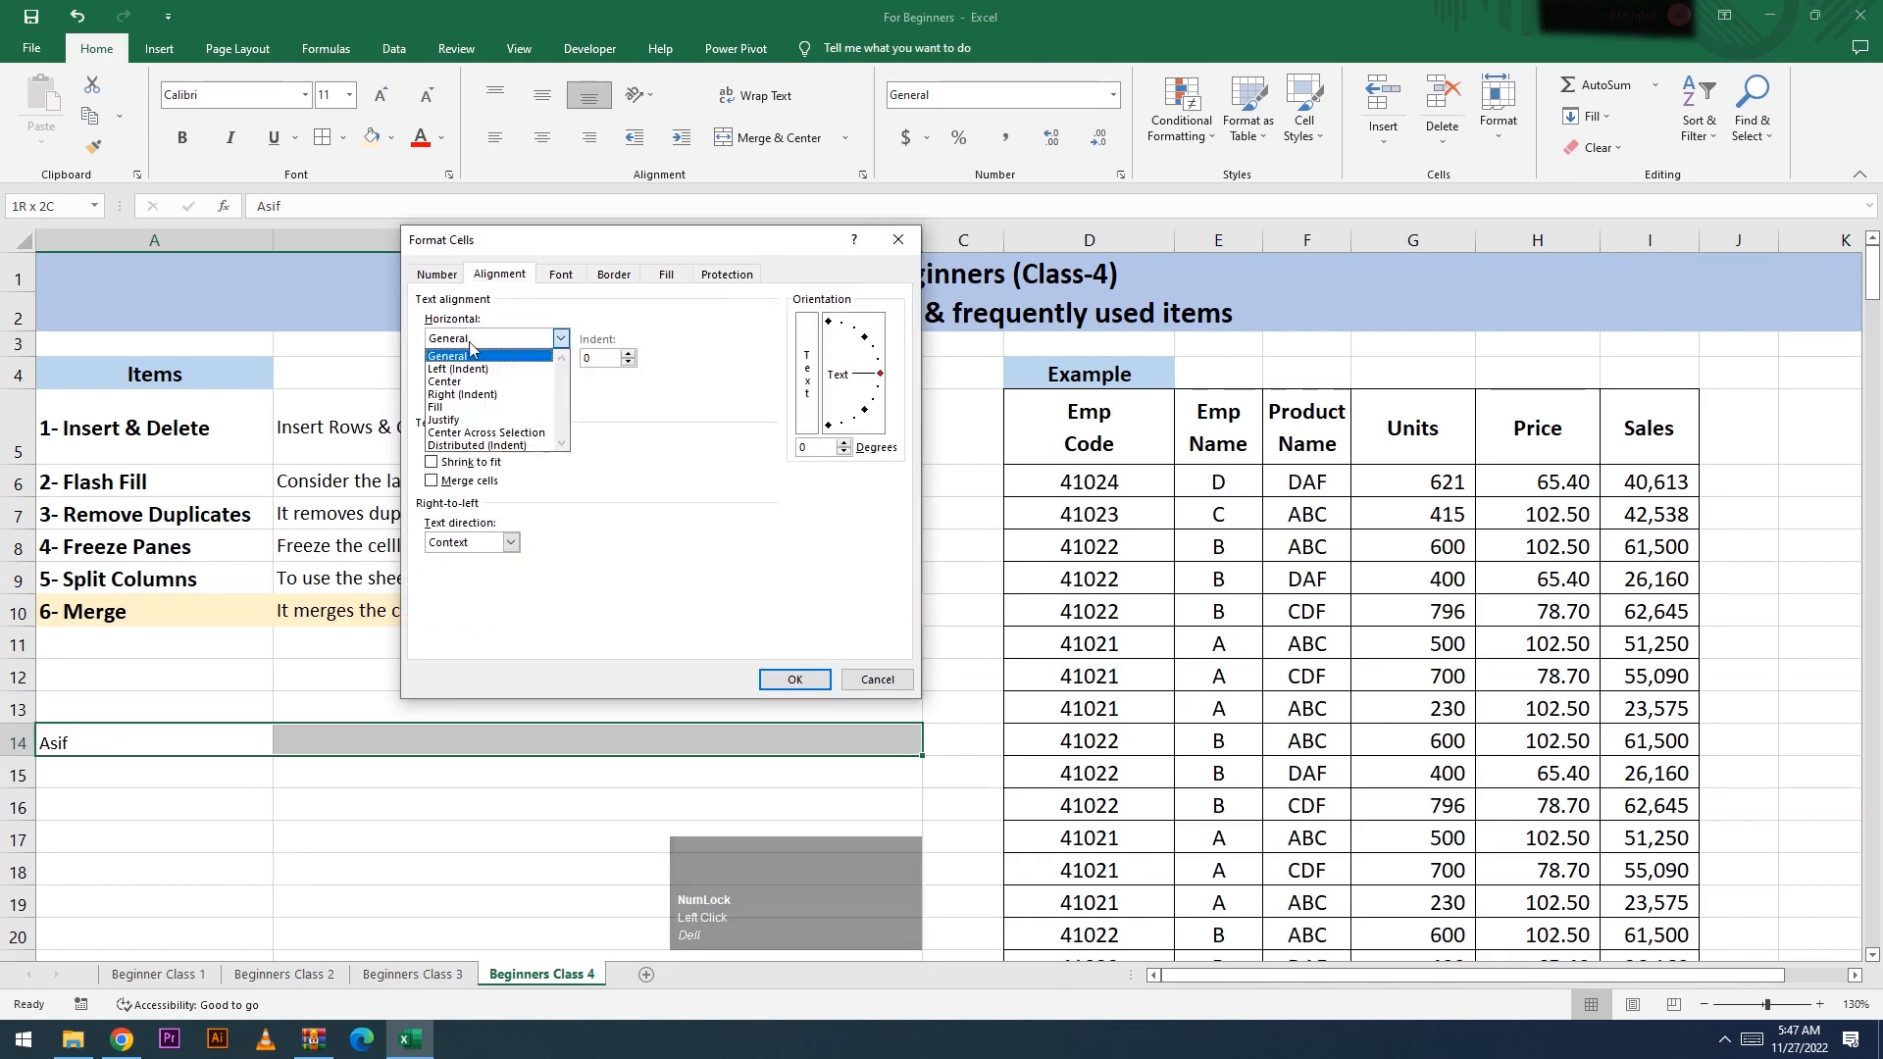
click(487, 433)
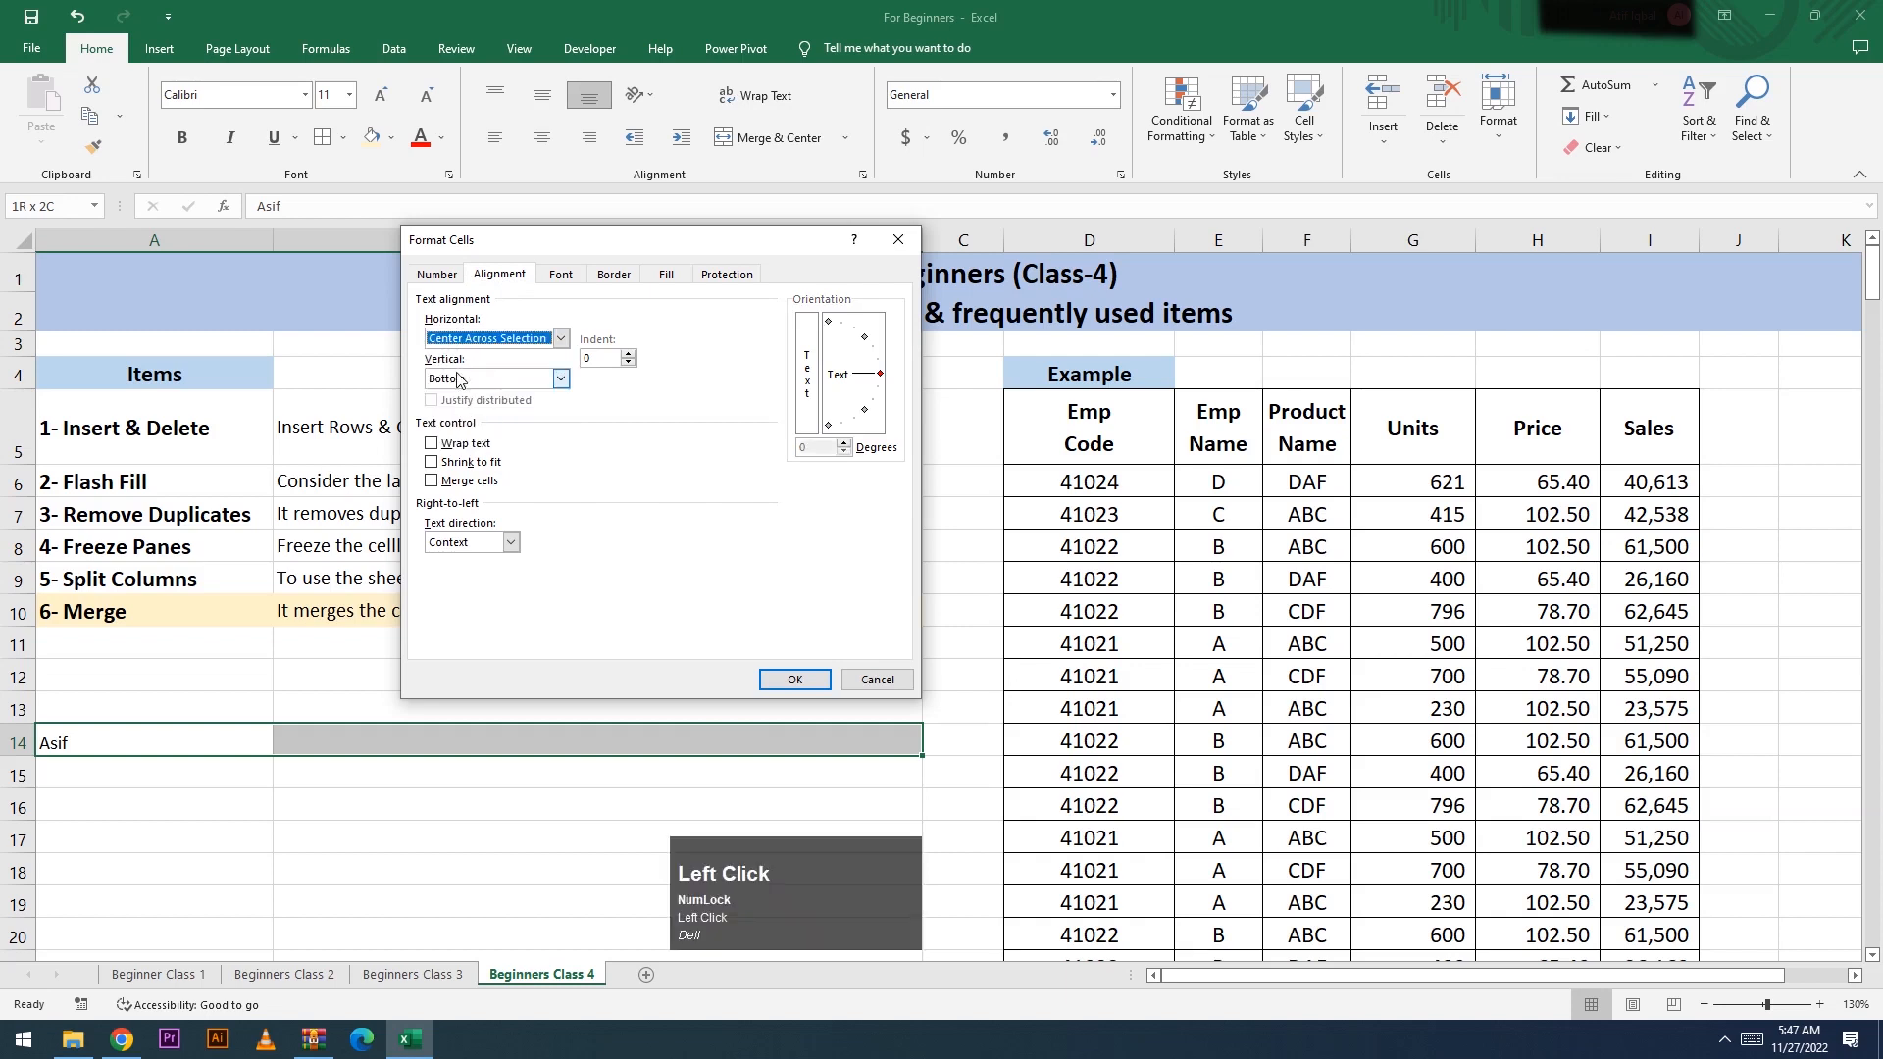
click(460, 380)
click(460, 422)
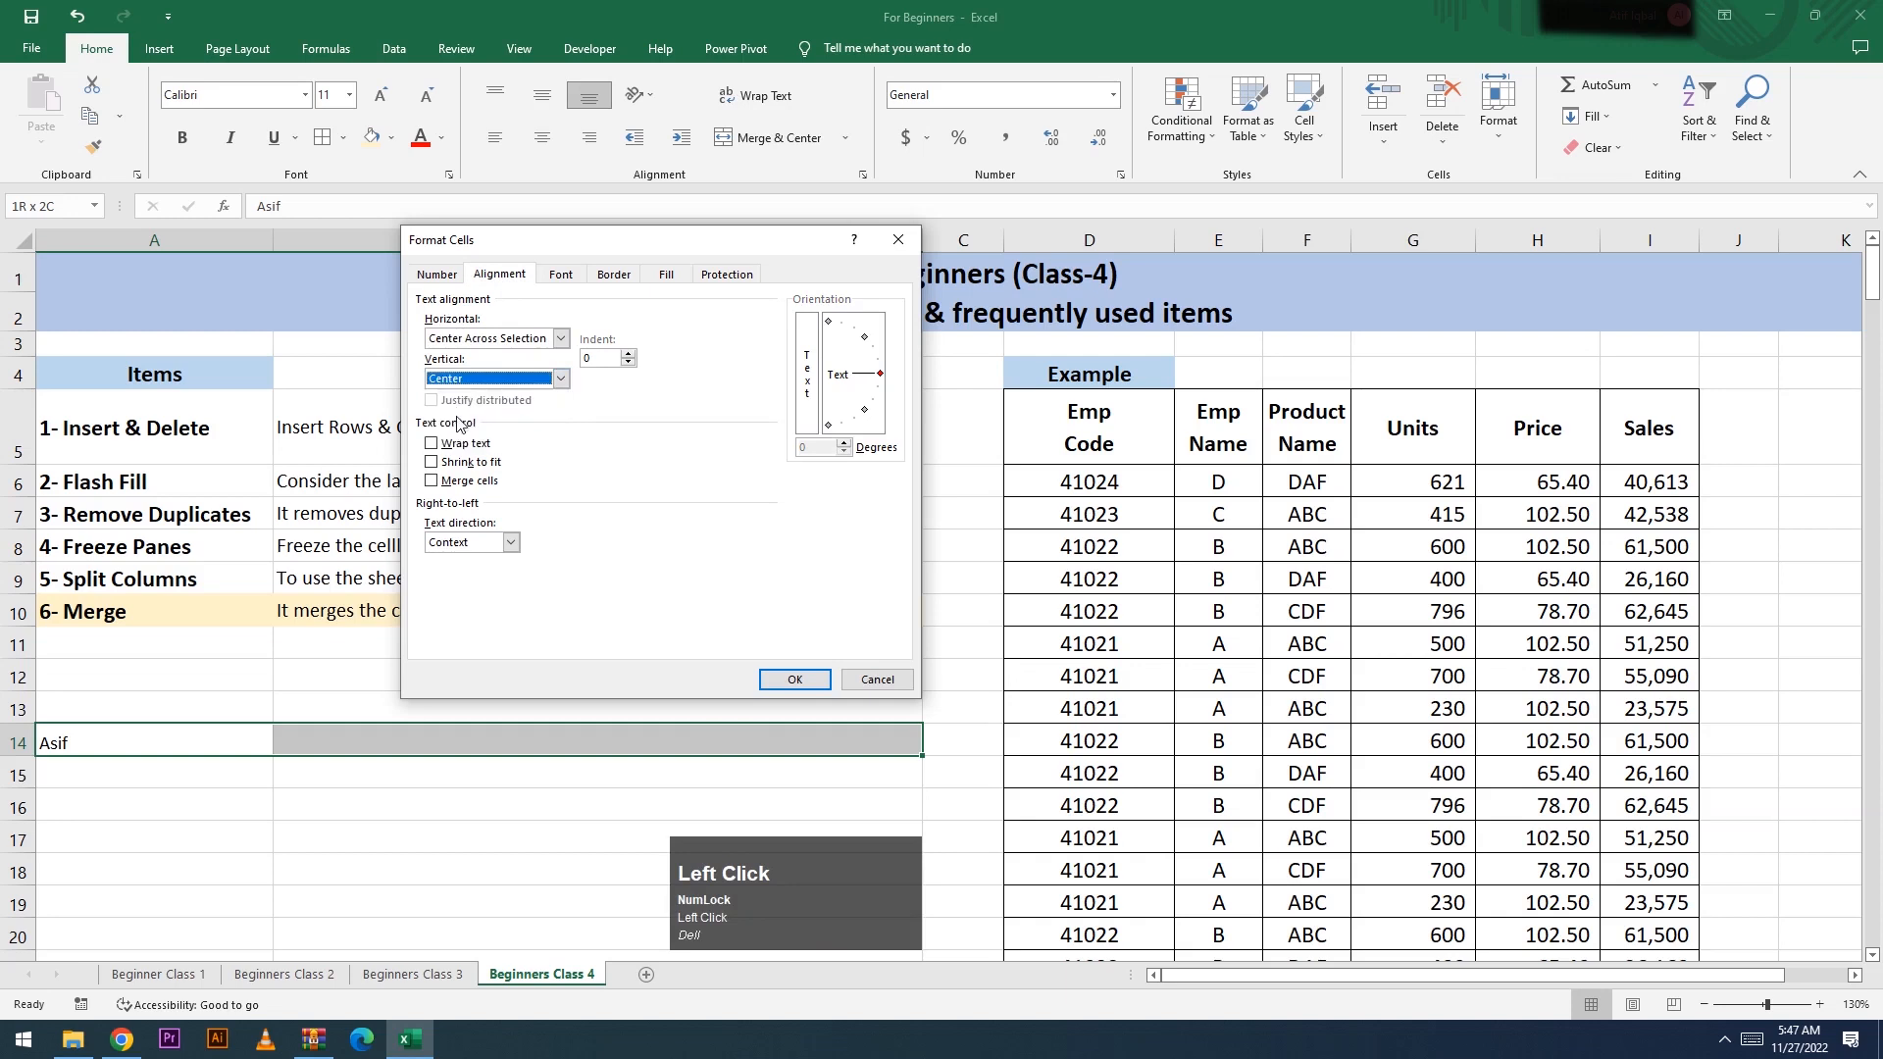
click(433, 443)
click(794, 679)
Step: Examine cells A14 and B14 individually and as a range to check how the centered name is stored
click(424, 796)
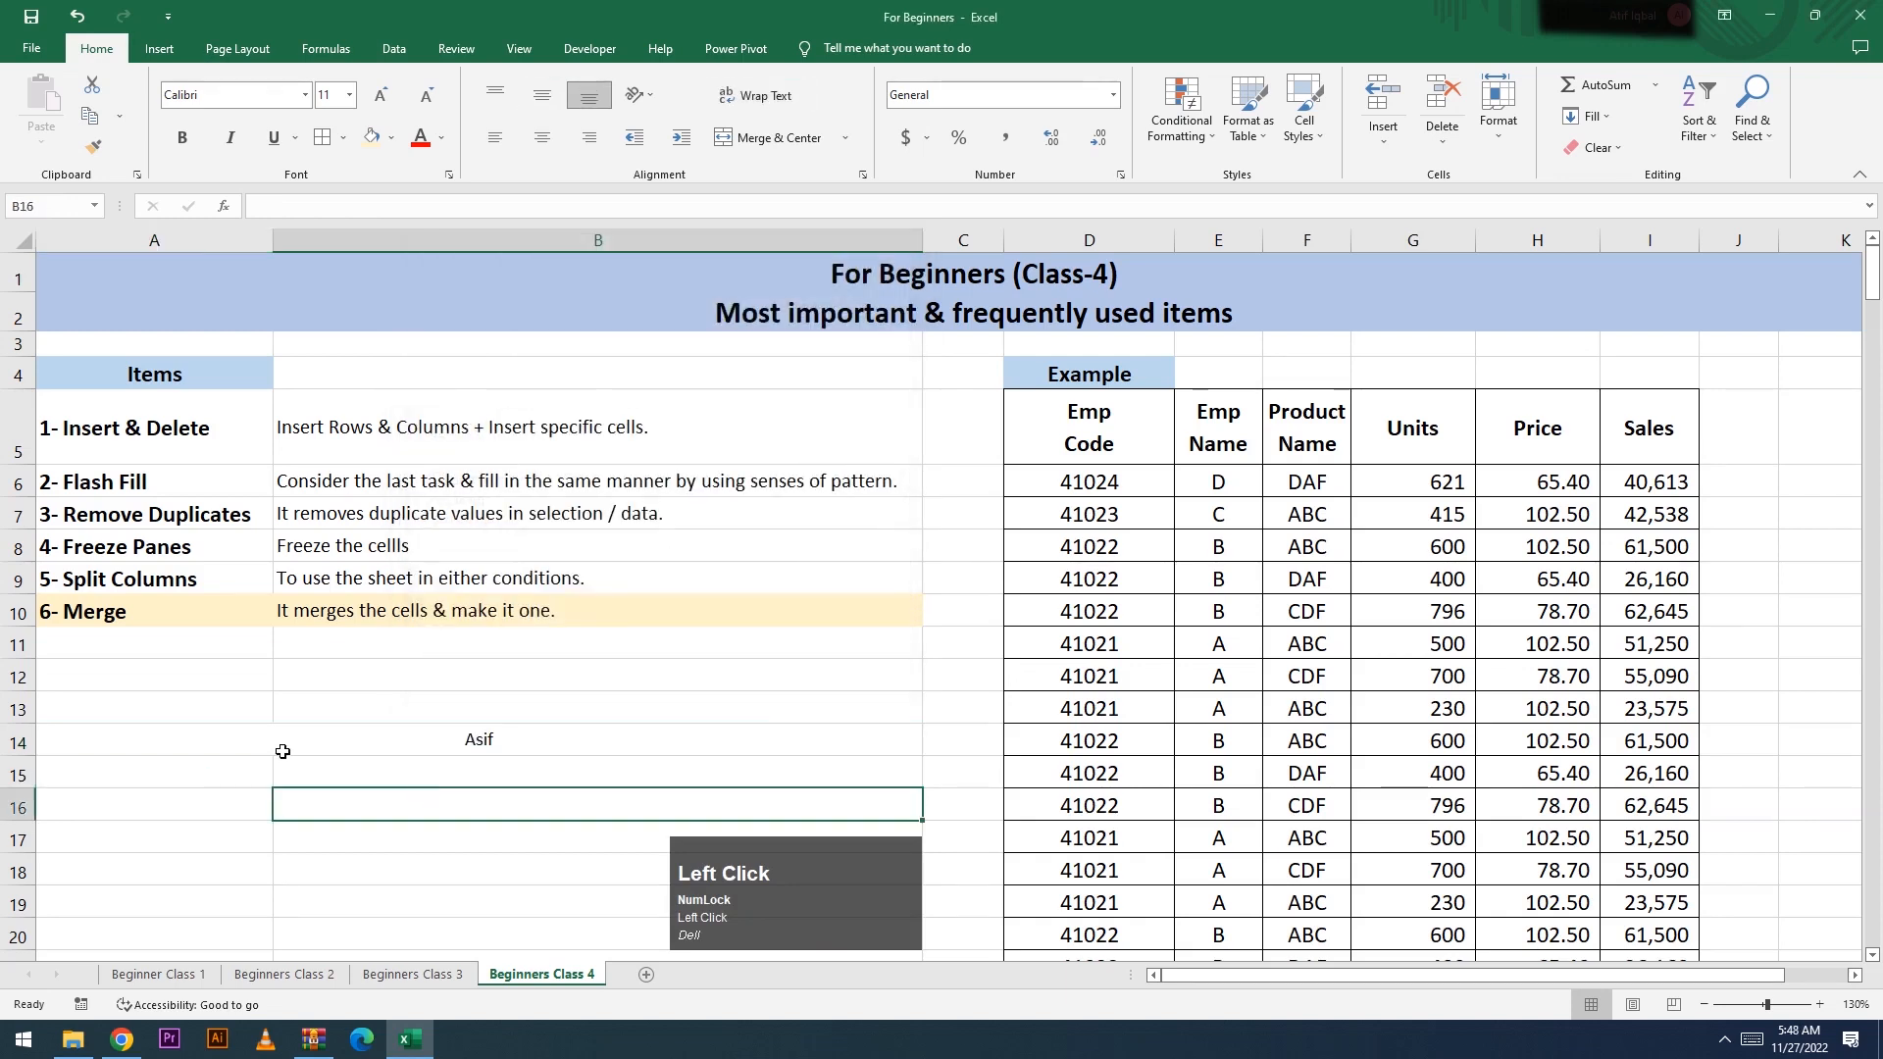
click(239, 734)
click(506, 751)
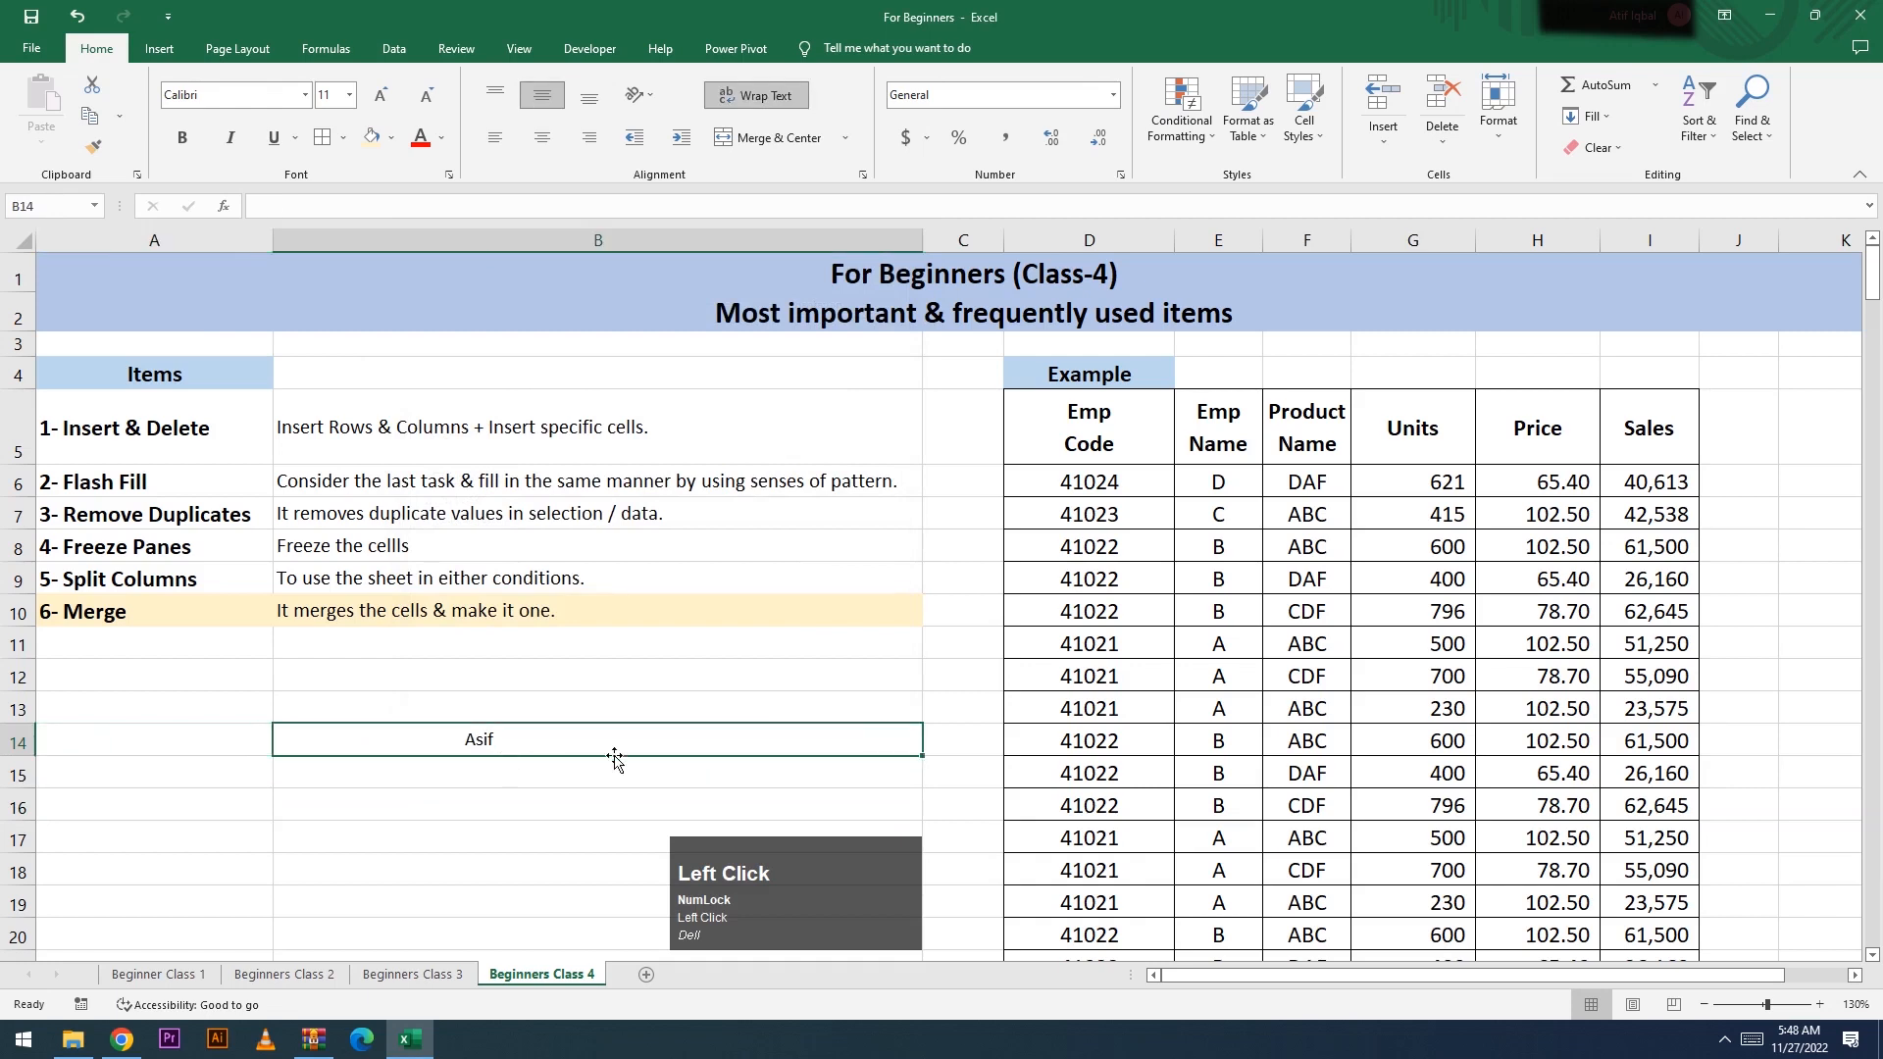
click(239, 735)
click(447, 748)
click(214, 735)
click(481, 751)
click(202, 743)
click(322, 797)
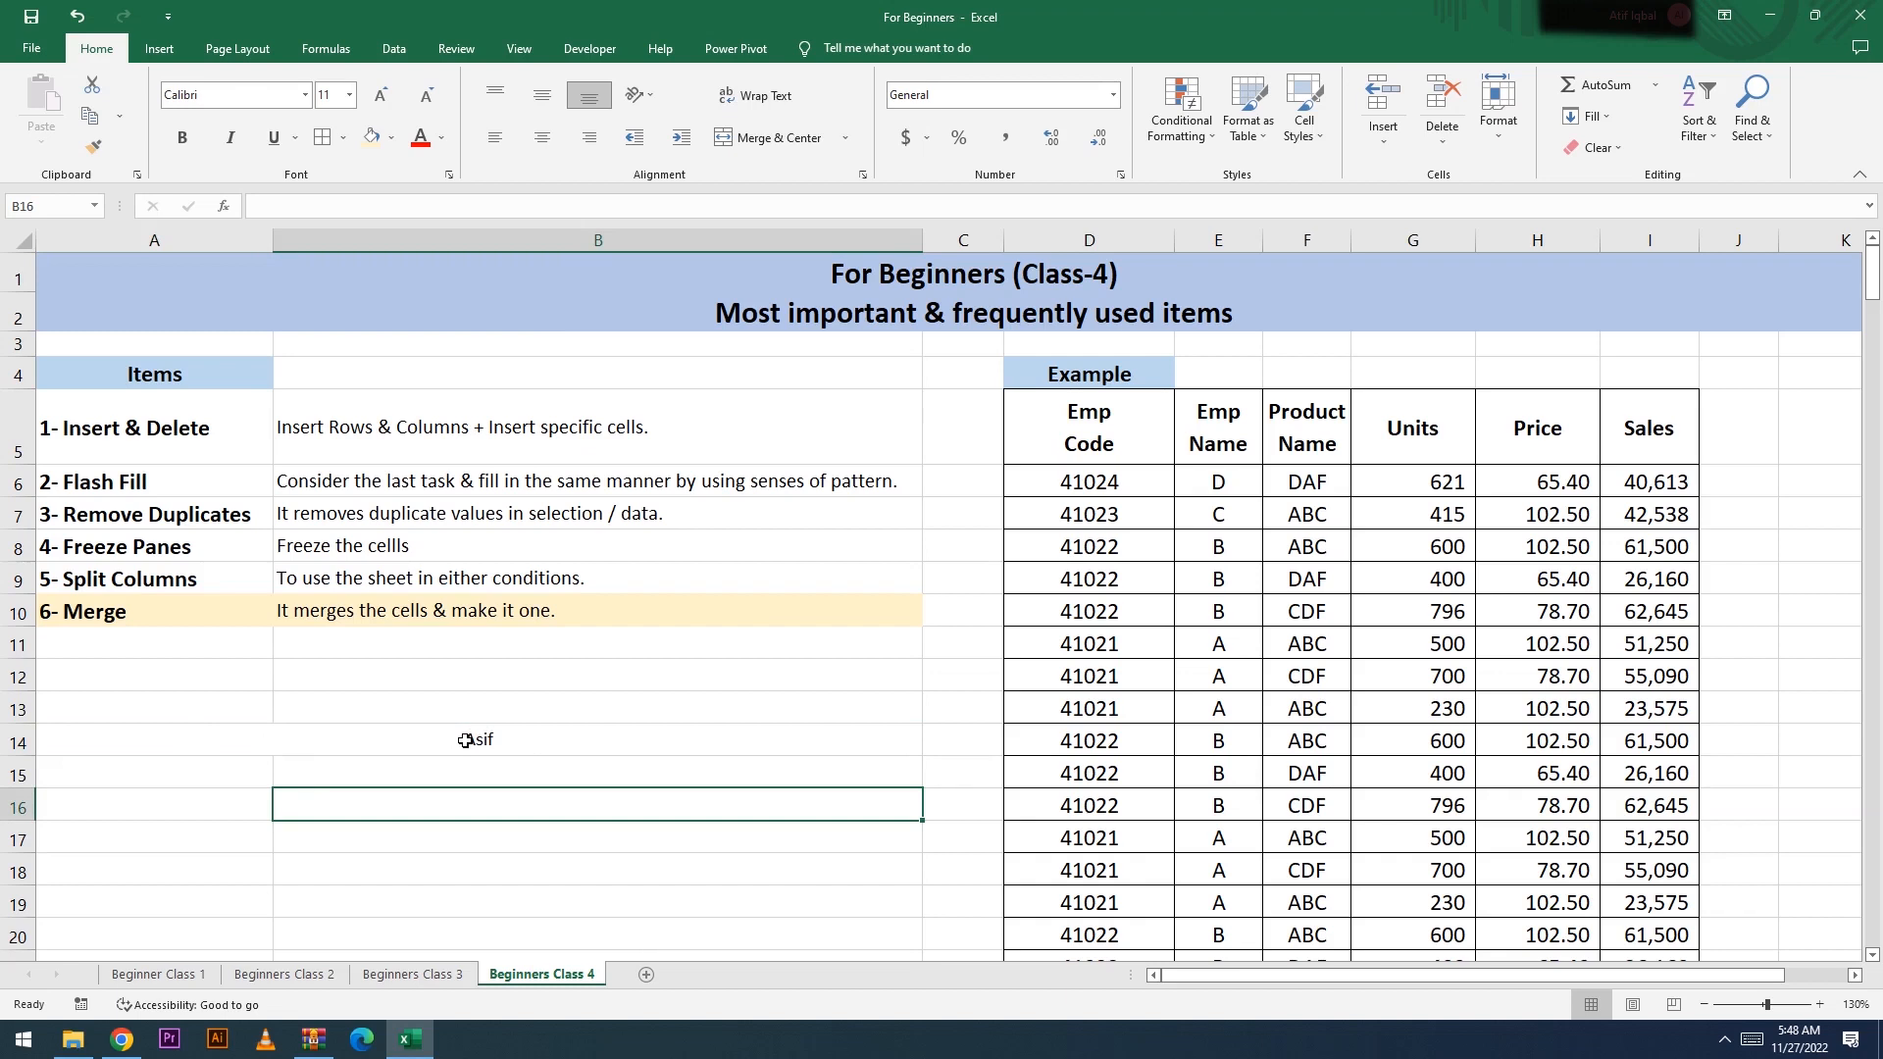
drag(217, 733, 459, 757)
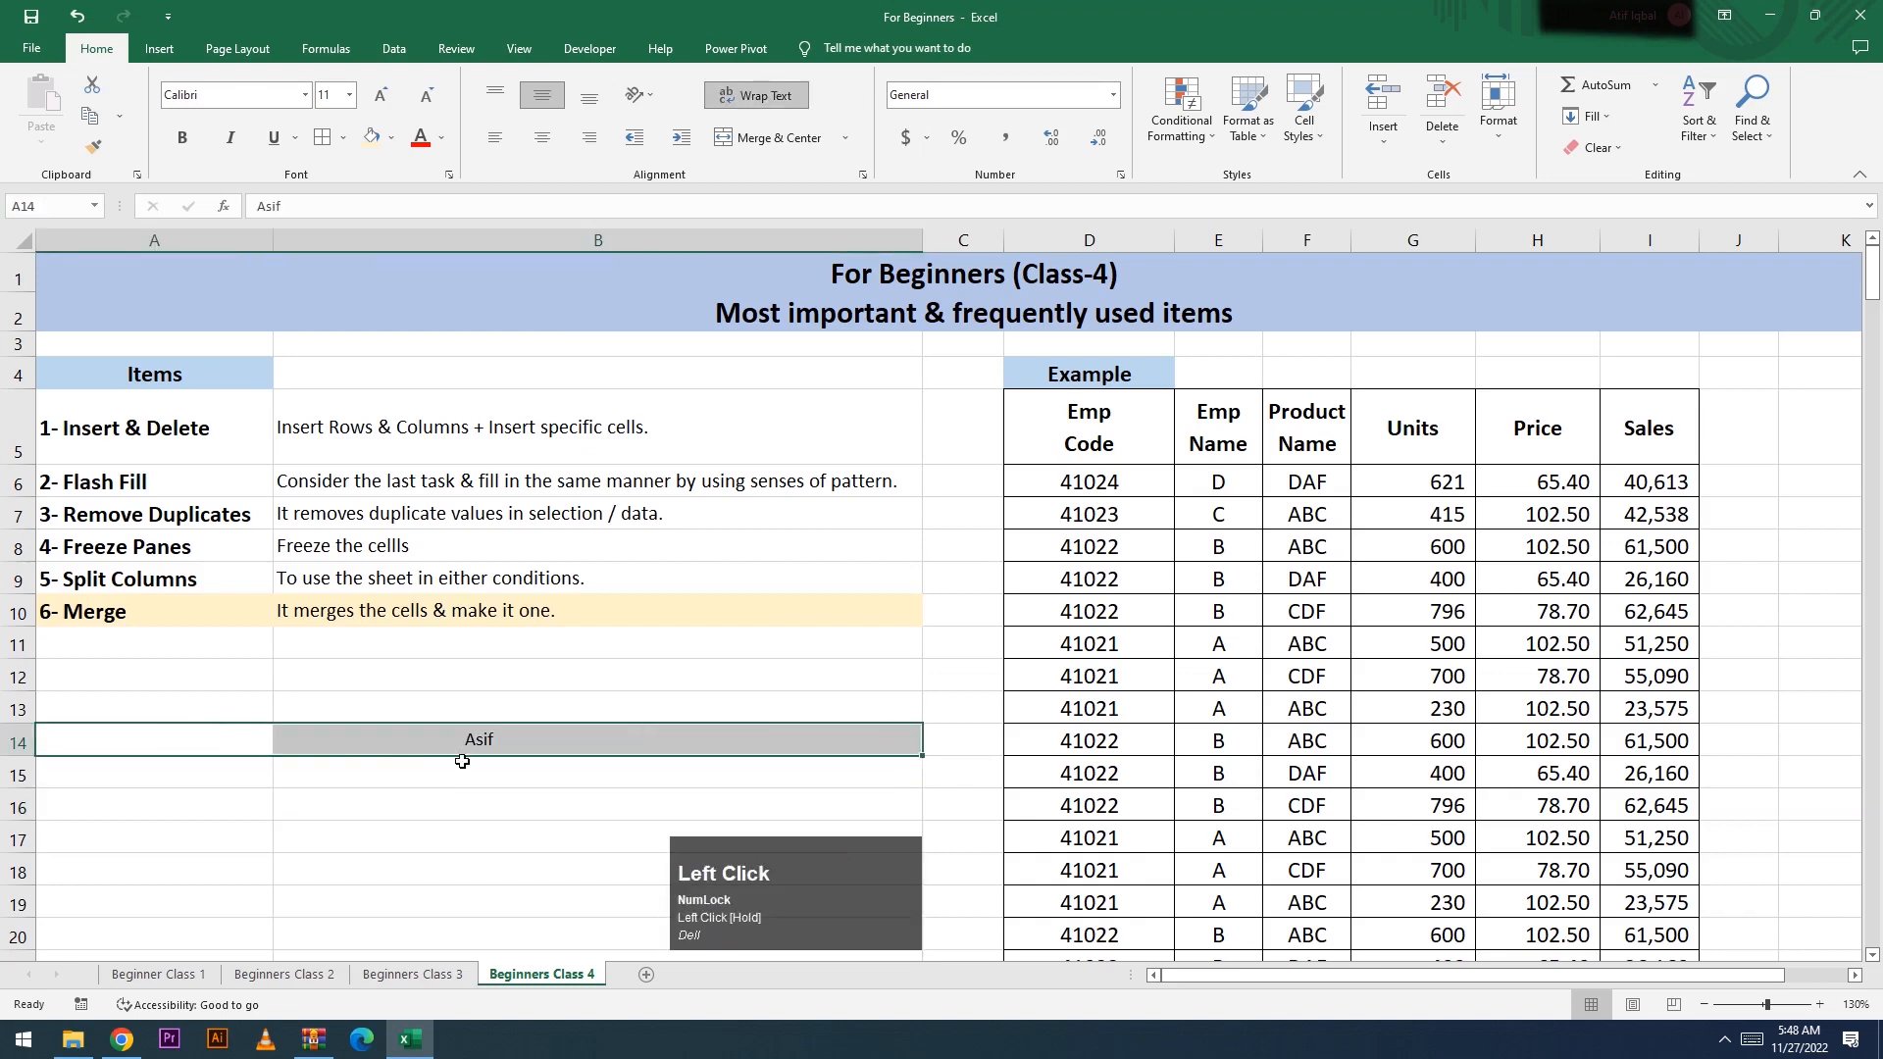
click(237, 742)
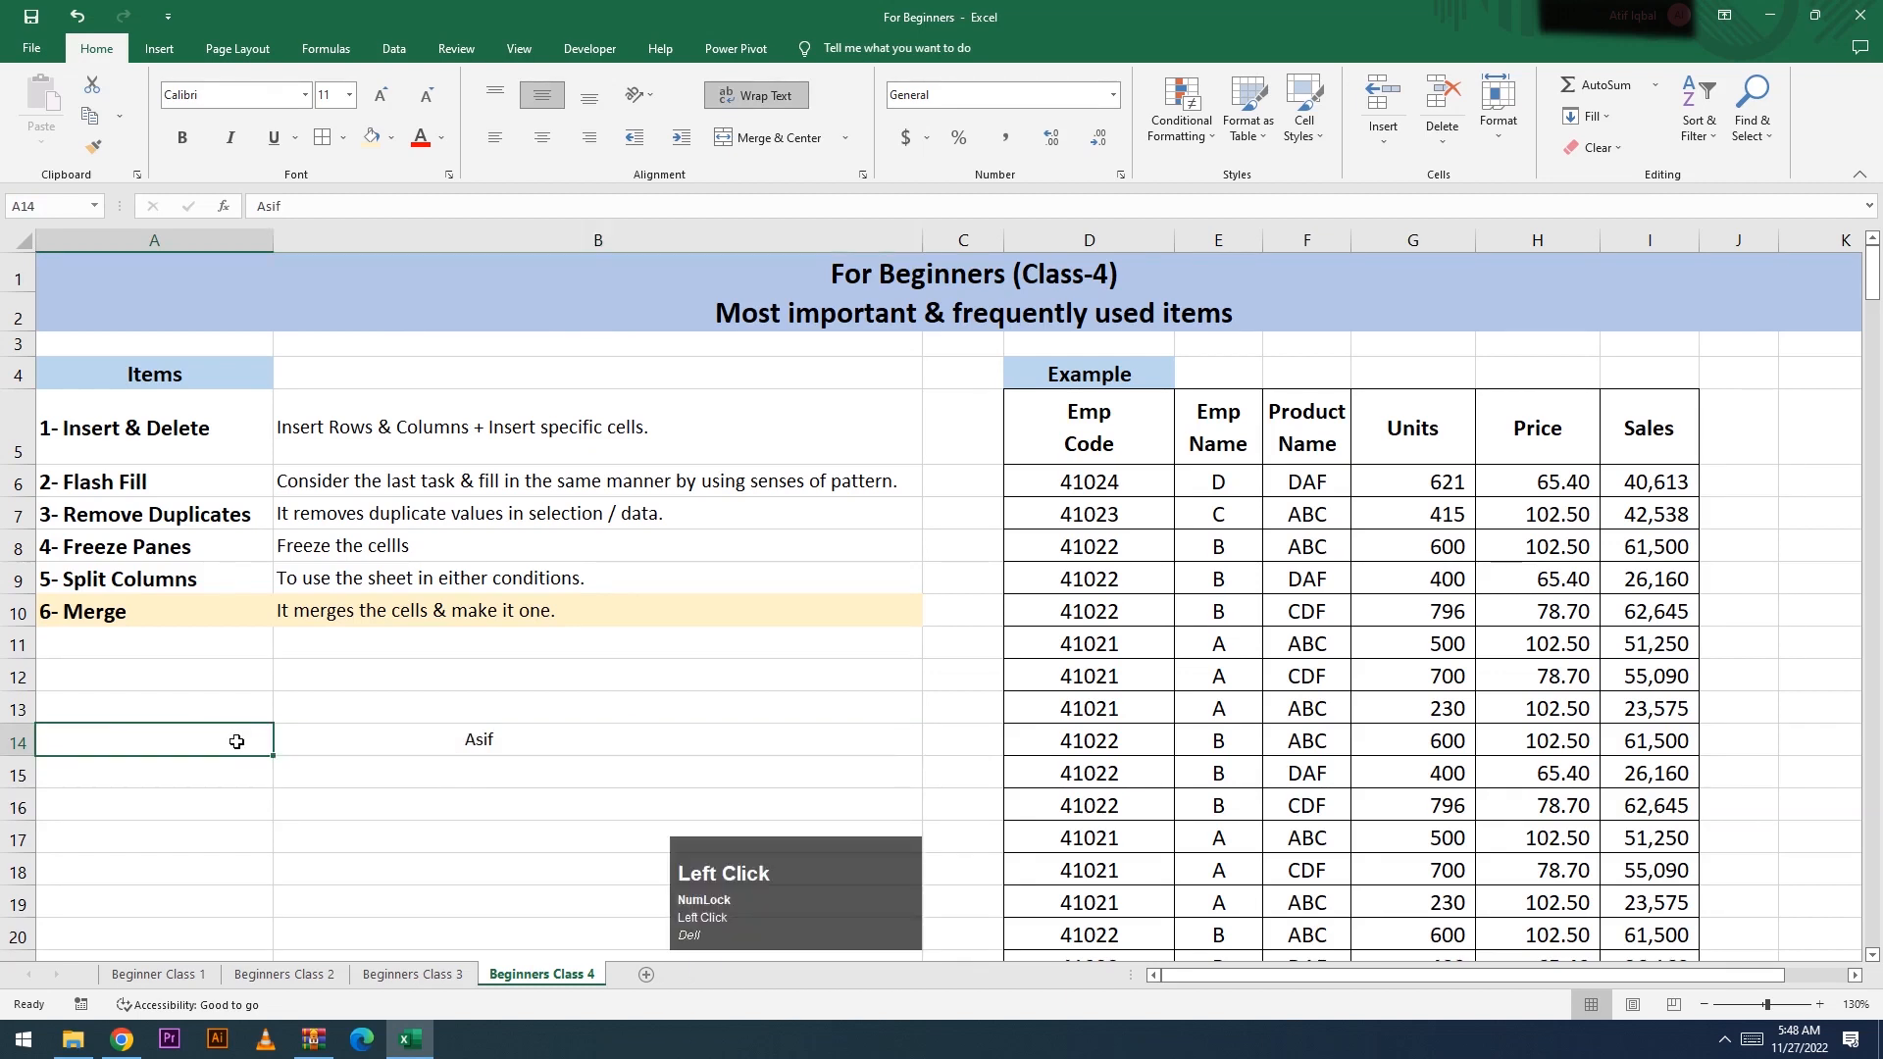